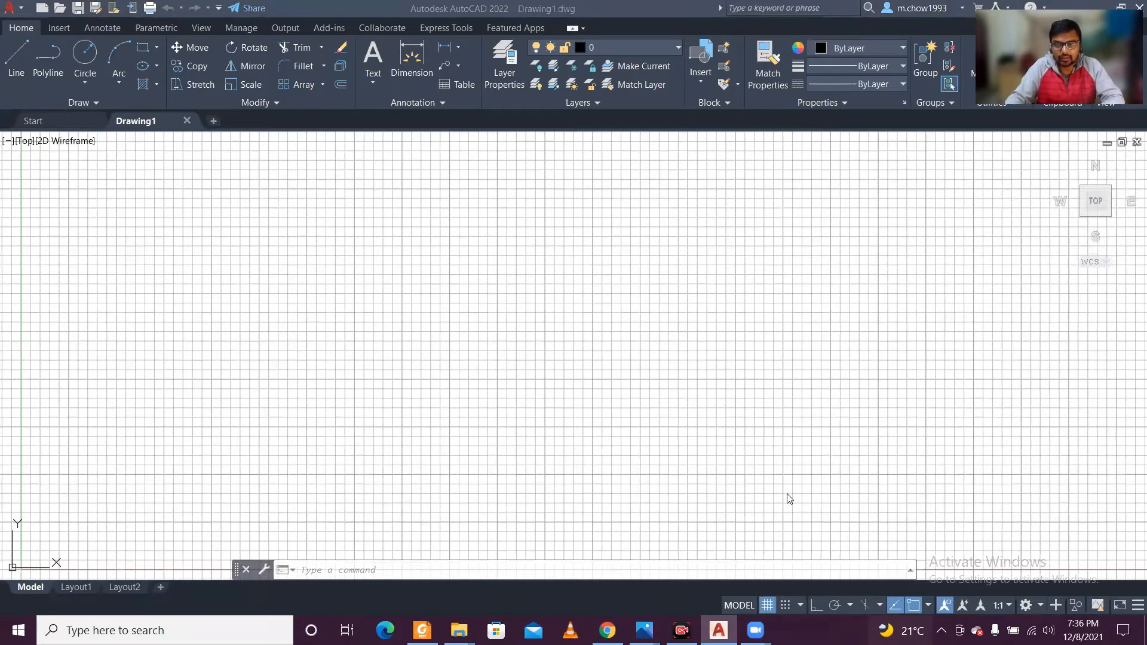
# Step: Toggle the drawing grid off and back on
pyautogui.press('F7')
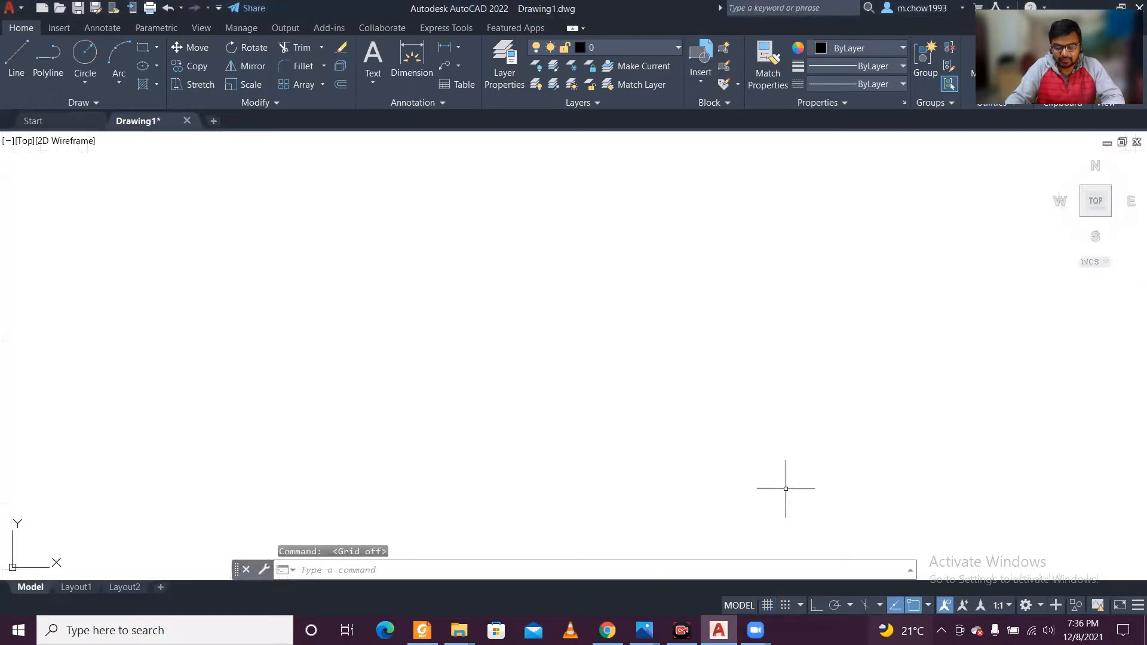
pyautogui.press('F7')
pyautogui.click(769, 608)
pyautogui.click(769, 608)
pyautogui.click(770, 608)
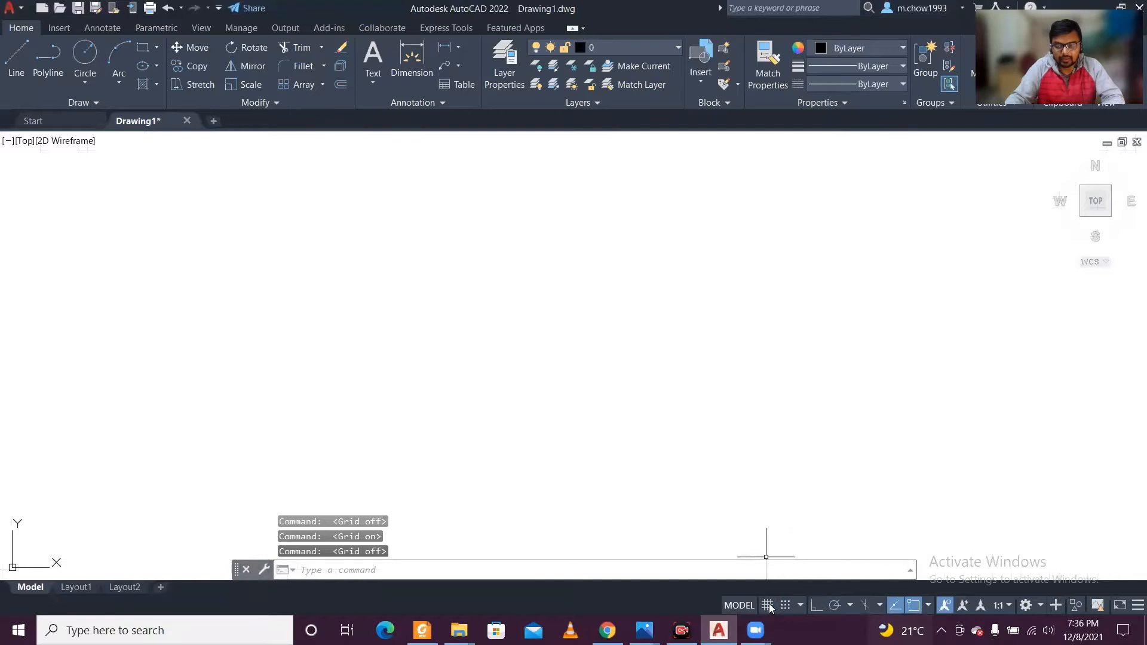
pyautogui.click(768, 606)
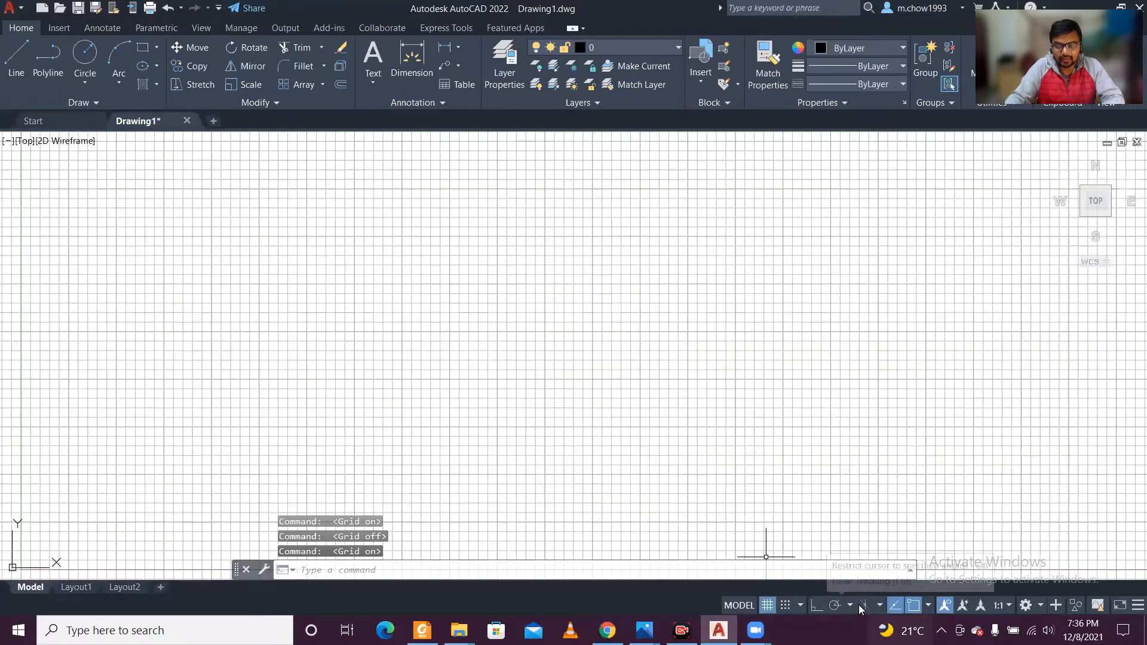
# Step: Turn on Ortho mode to restrict the cursor to orthogonal directions
pyautogui.click(815, 605)
pyautogui.click(816, 604)
pyautogui.click(816, 604)
pyautogui.click(816, 604)
pyautogui.click(816, 604)
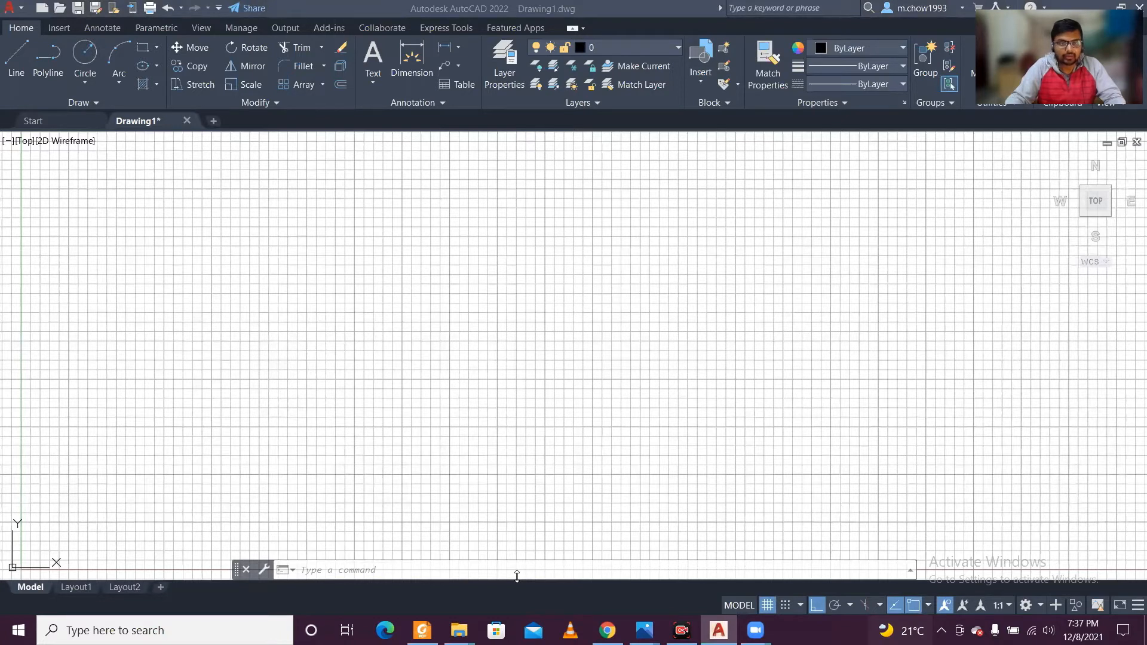
# Step: Set the drawing's length units to Architectural with a precision of 0'-0 1/16"
pyautogui.click(359, 12)
pyautogui.write('un')
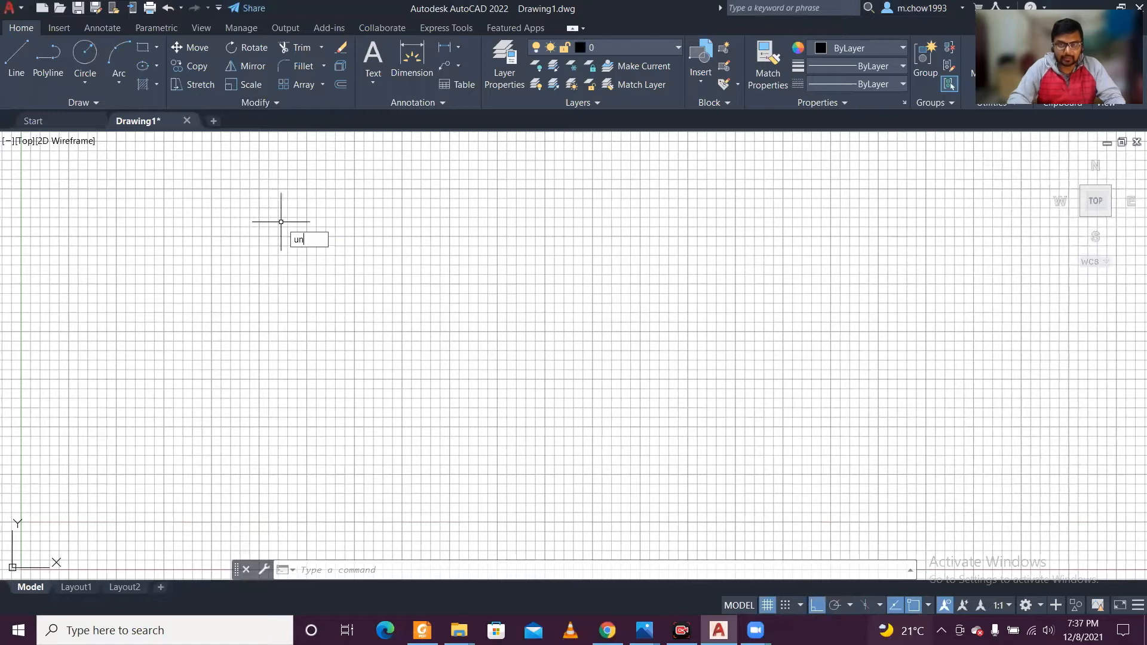
pyautogui.press('Return')
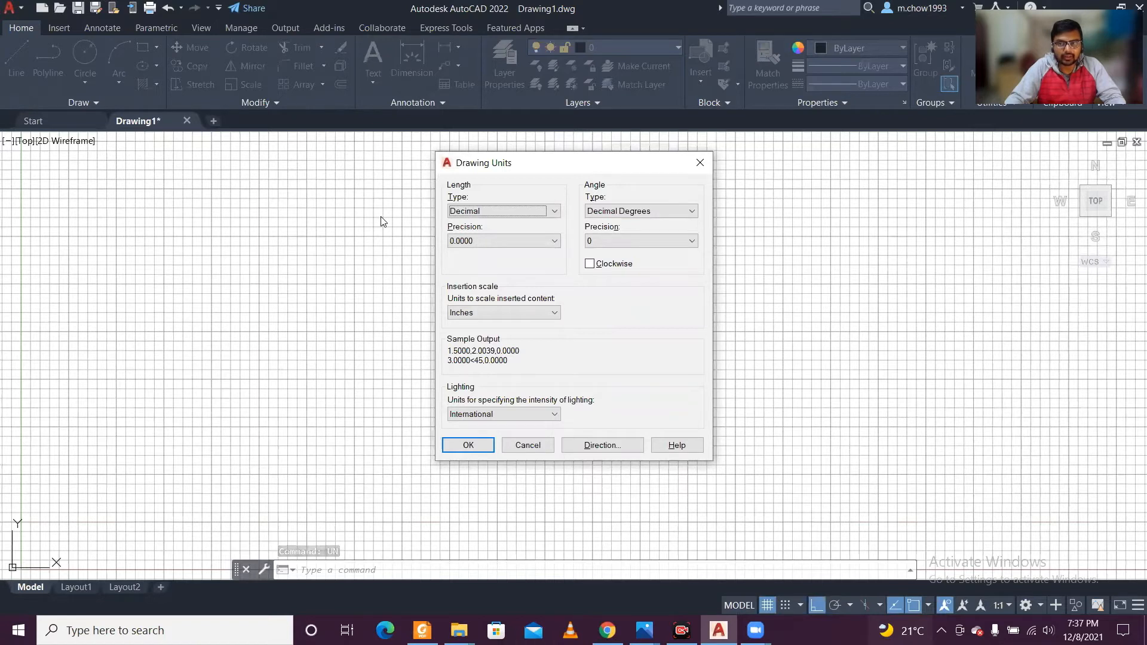
pyautogui.click(517, 212)
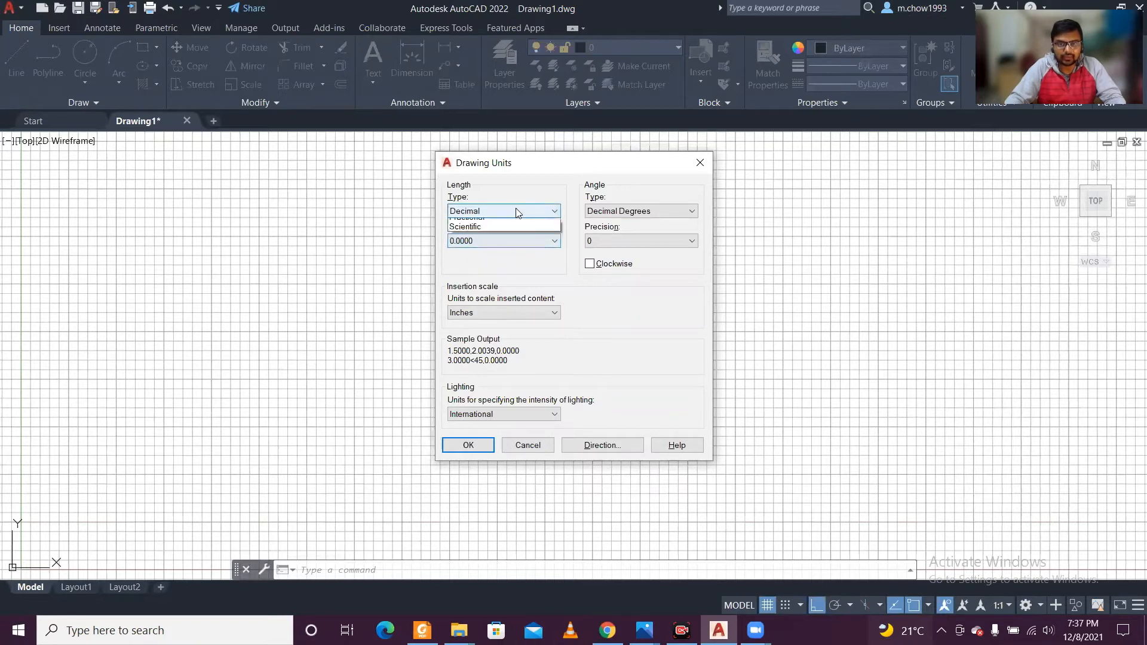
pyautogui.click(520, 223)
pyautogui.click(513, 241)
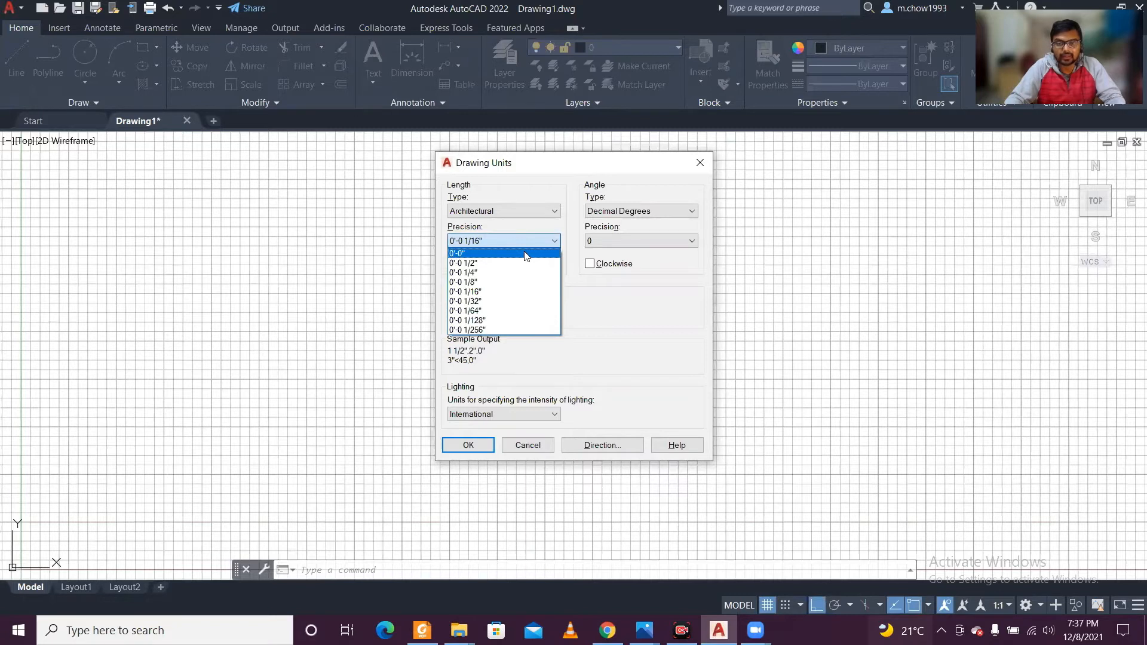
pyautogui.click(511, 292)
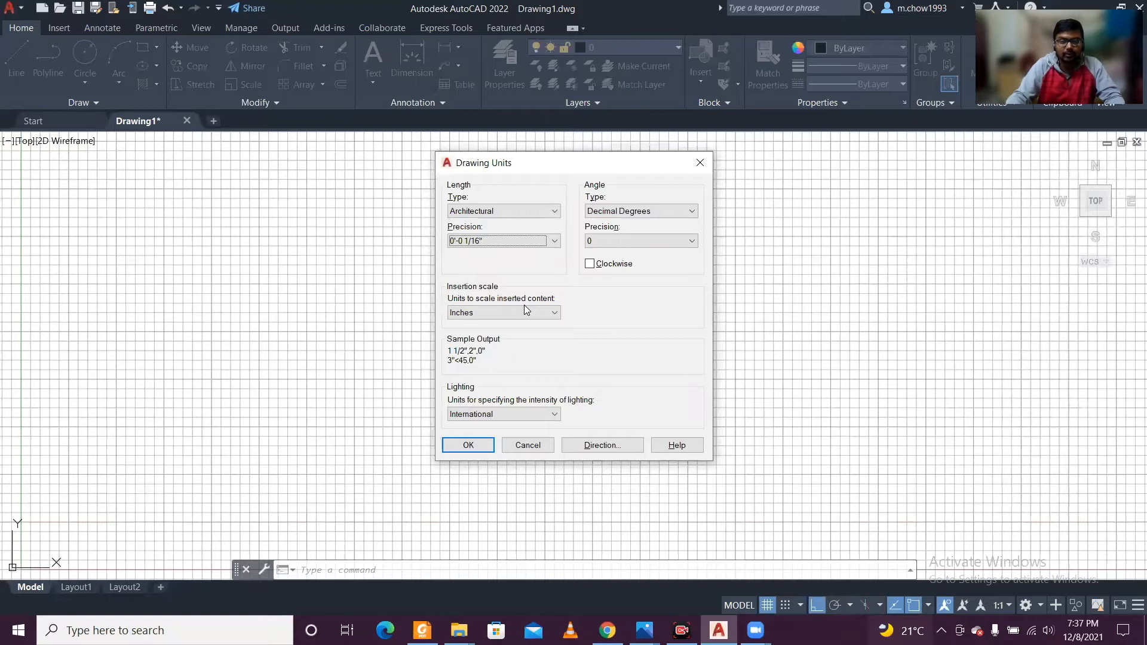
pyautogui.click(465, 446)
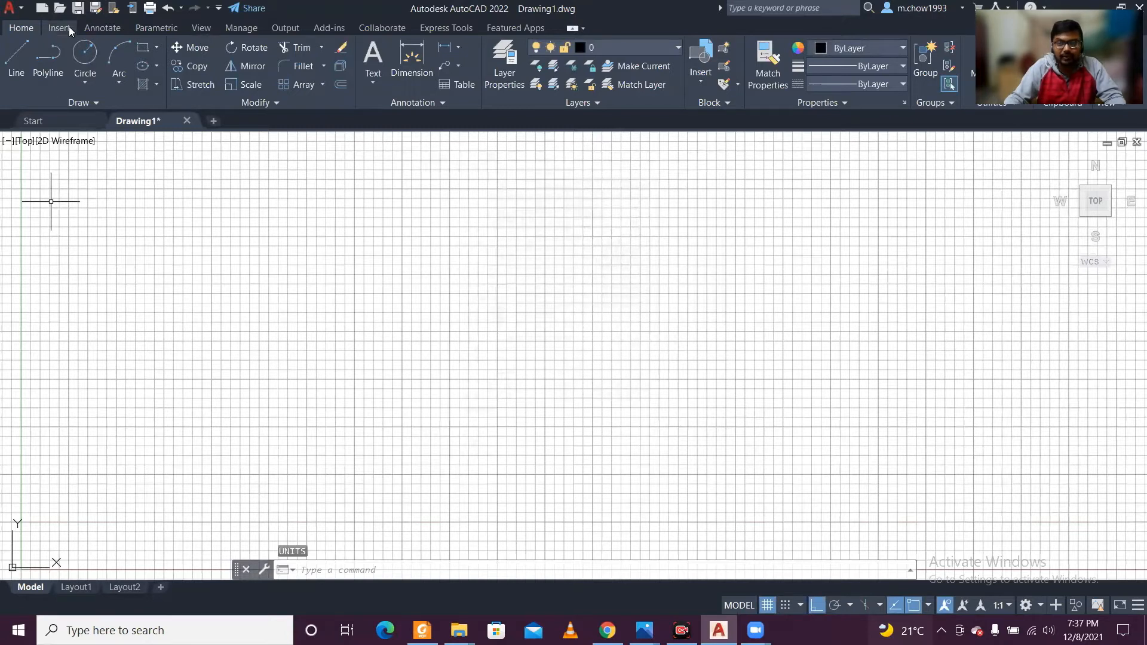
# Step: Create a new text style named T100
pyautogui.click(101, 29)
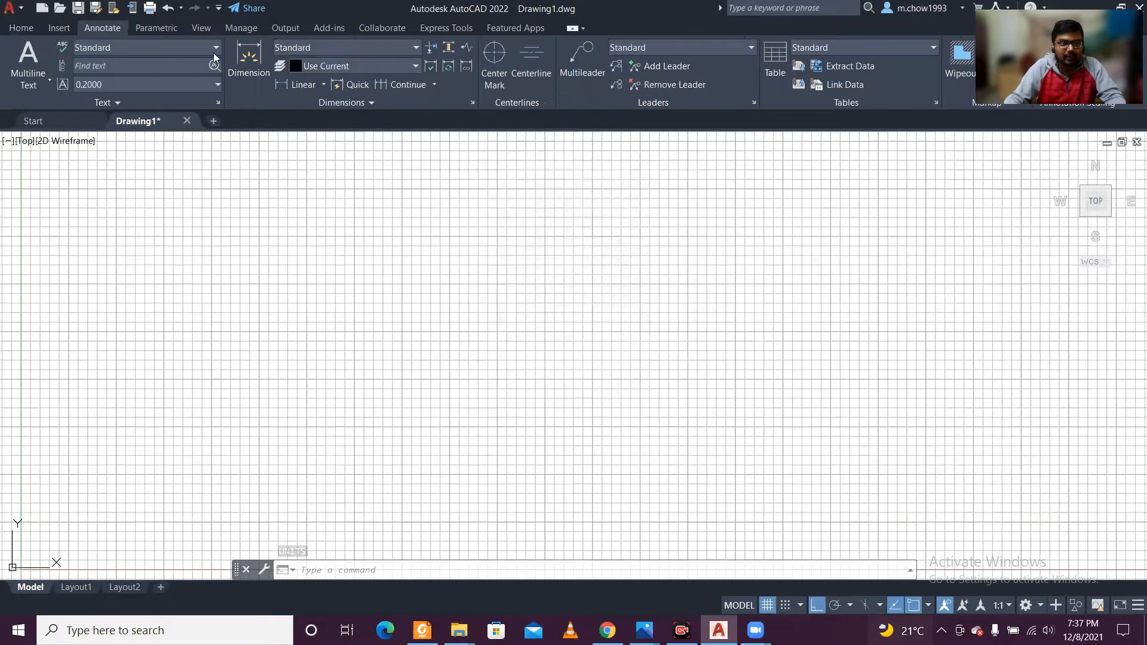
pyautogui.click(218, 104)
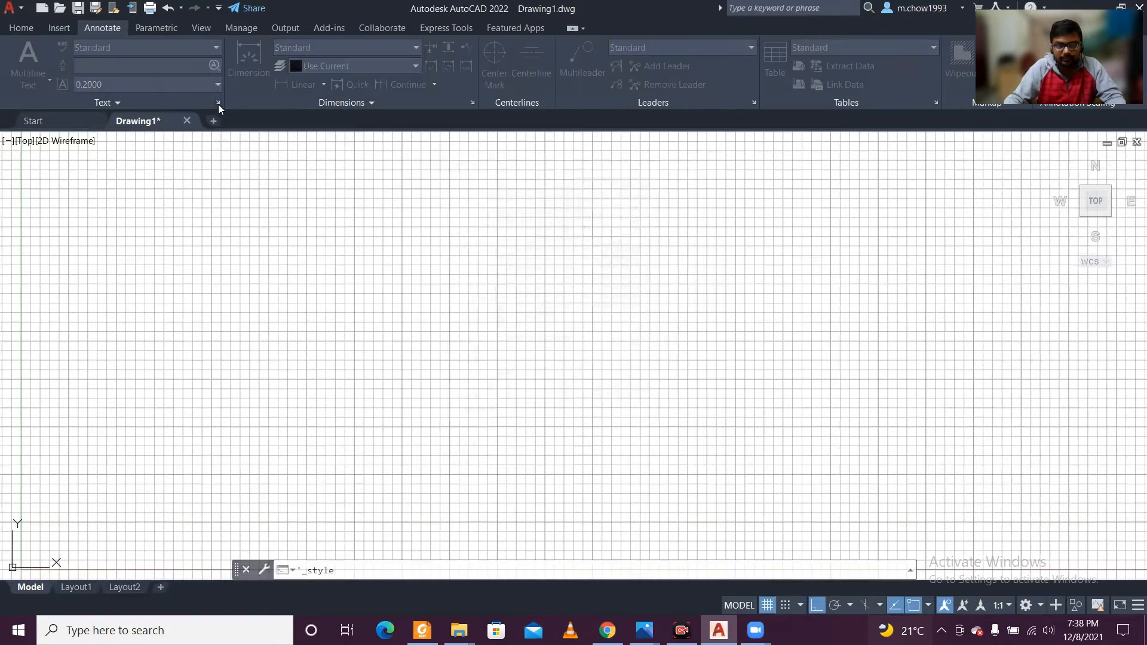
pyautogui.click(798, 252)
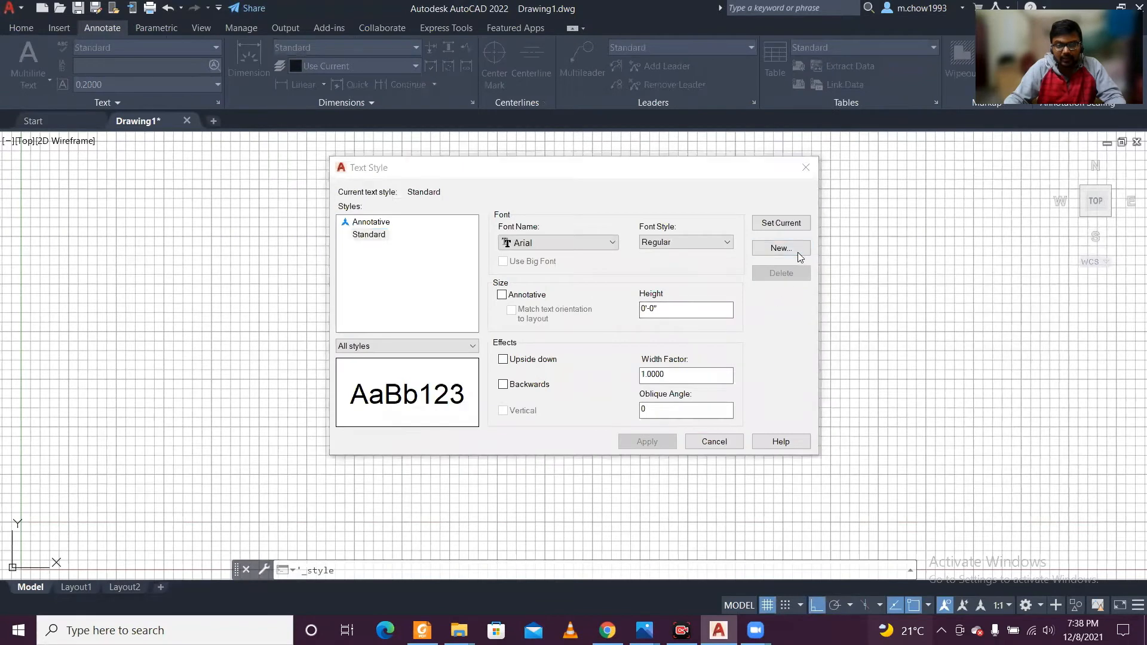
pyautogui.write('T100')
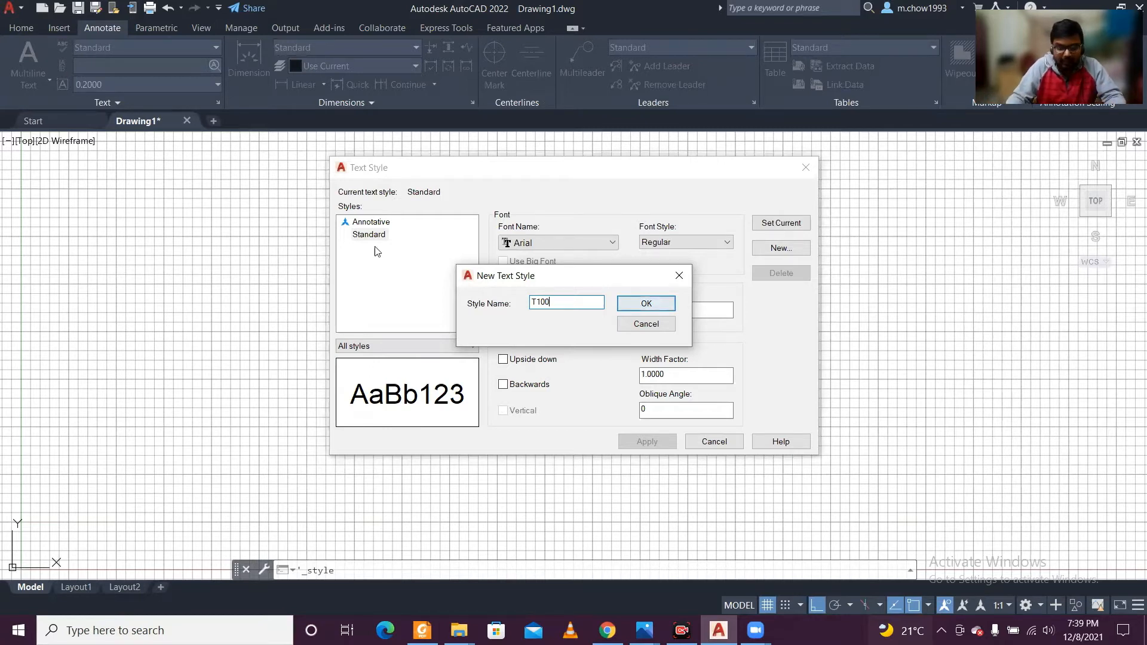
pyautogui.click(634, 306)
# Step: Give the T100 text style a height of 6" and the Times New Roman font, and apply the changes
pyautogui.doubleClick(657, 309)
pyautogui.write('6"')
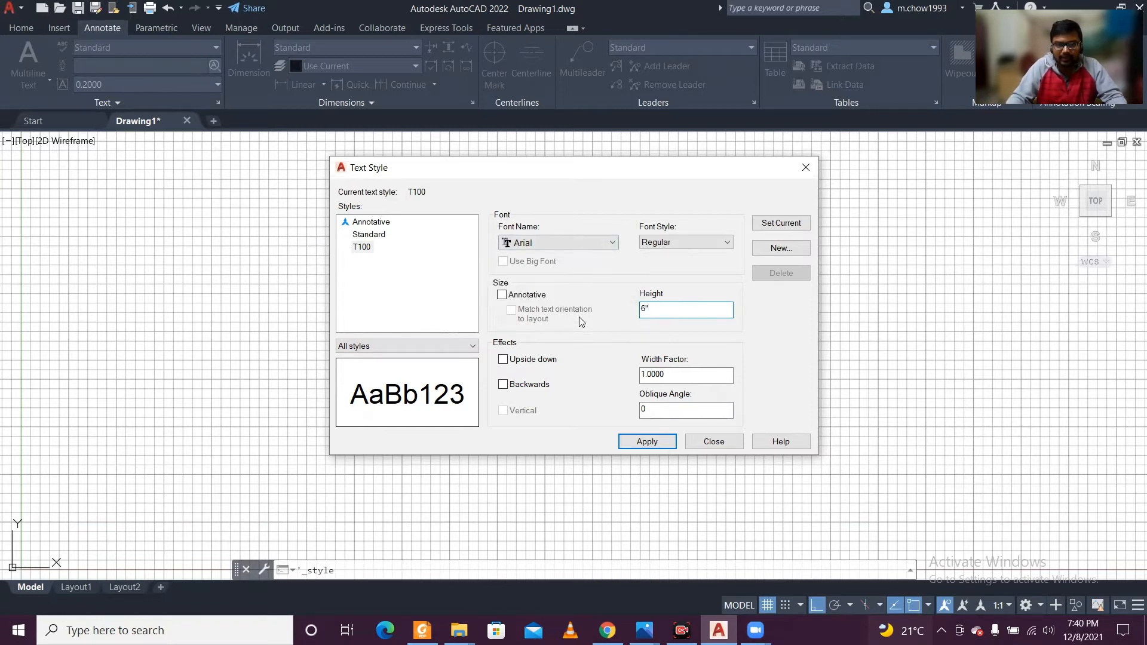
pyautogui.click(573, 242)
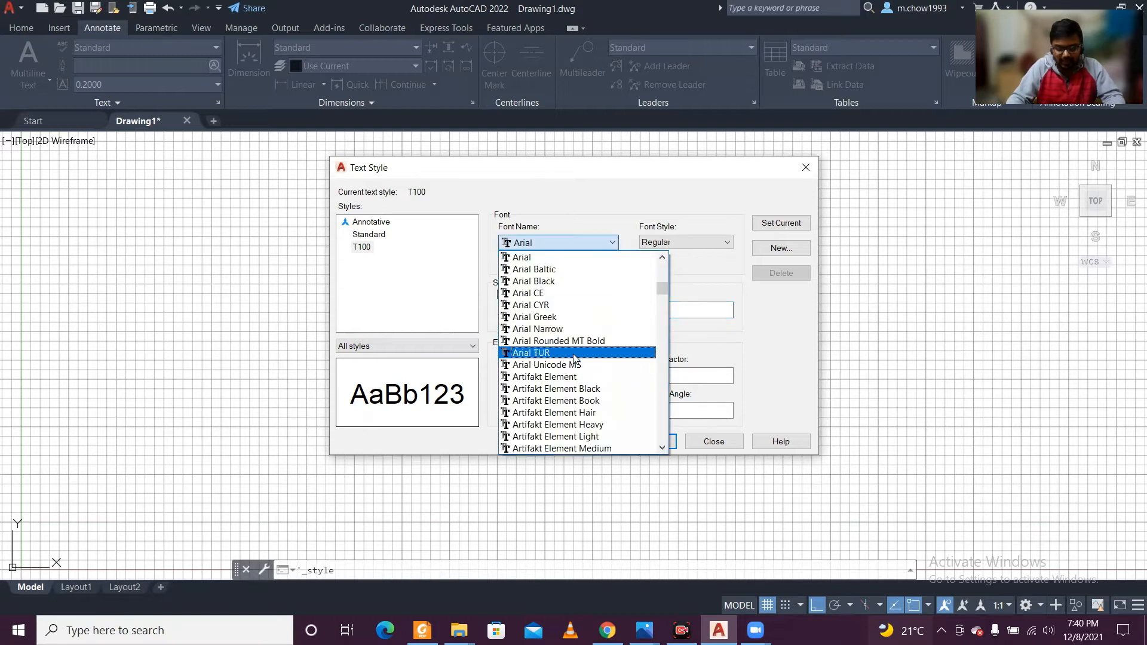
pyautogui.press('t')
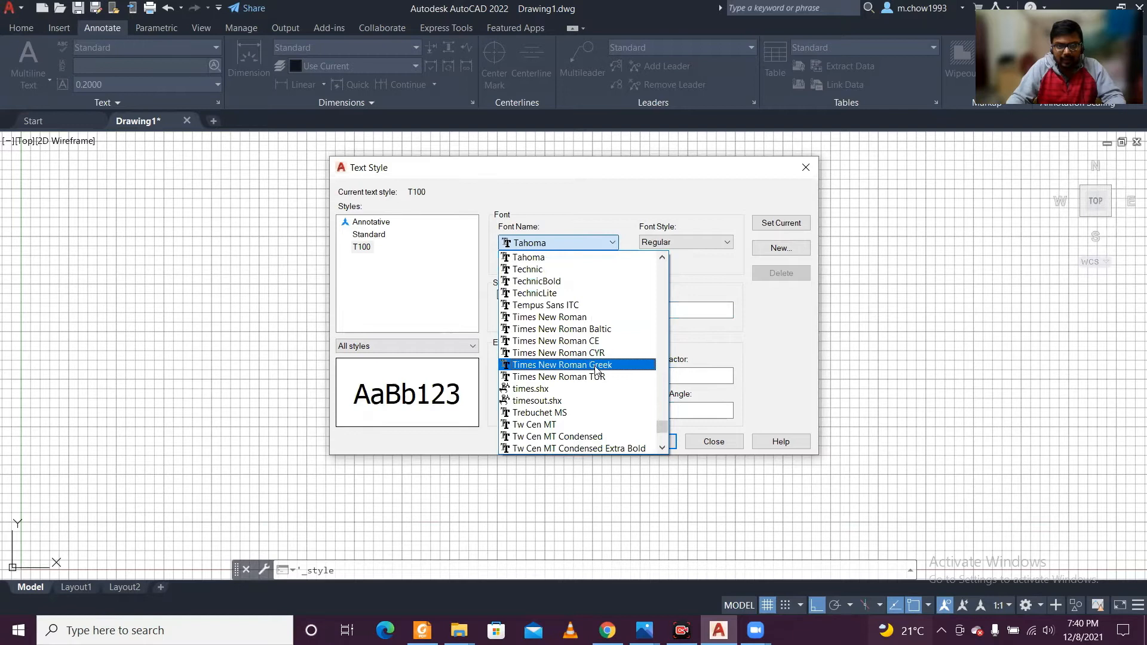
pyautogui.click(600, 317)
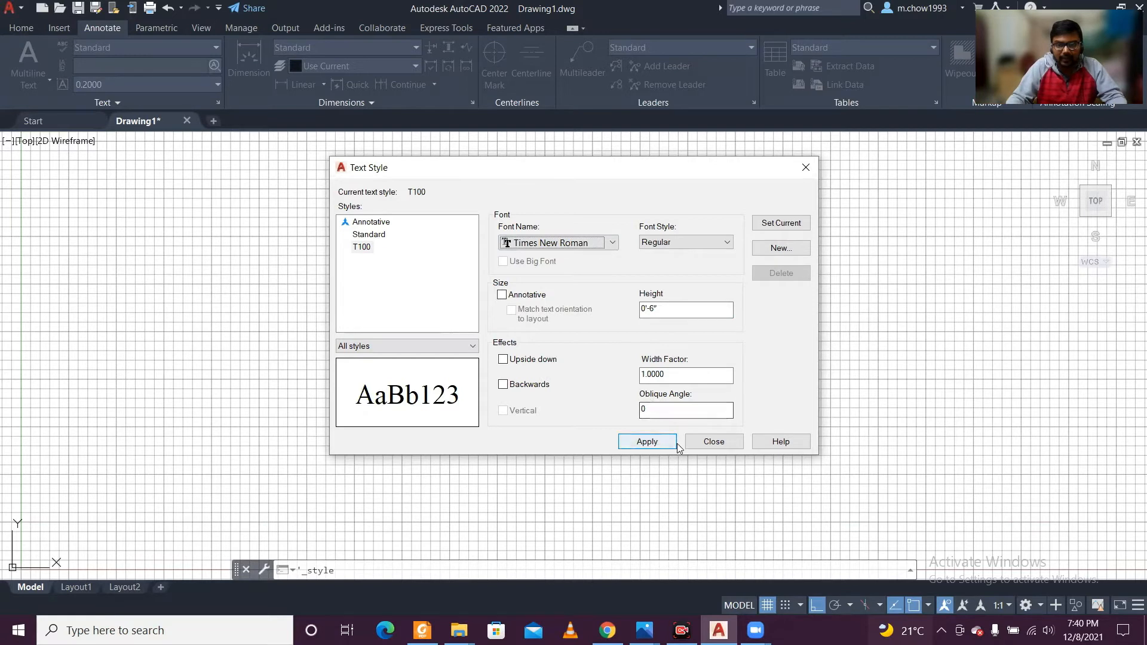
pyautogui.click(646, 442)
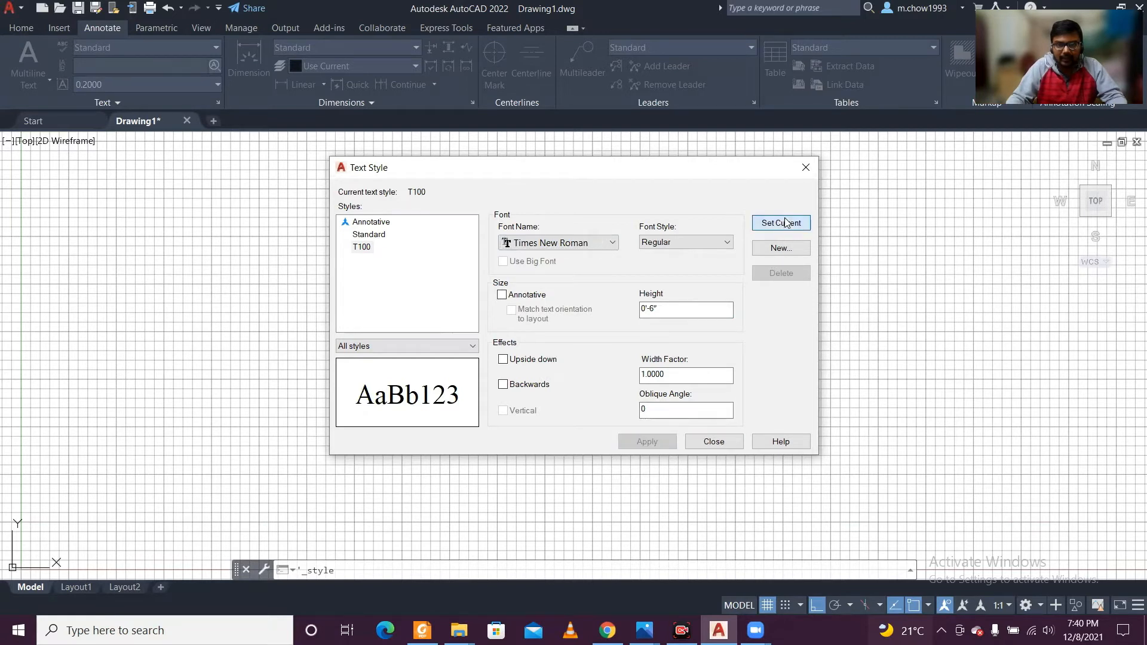
pyautogui.click(715, 444)
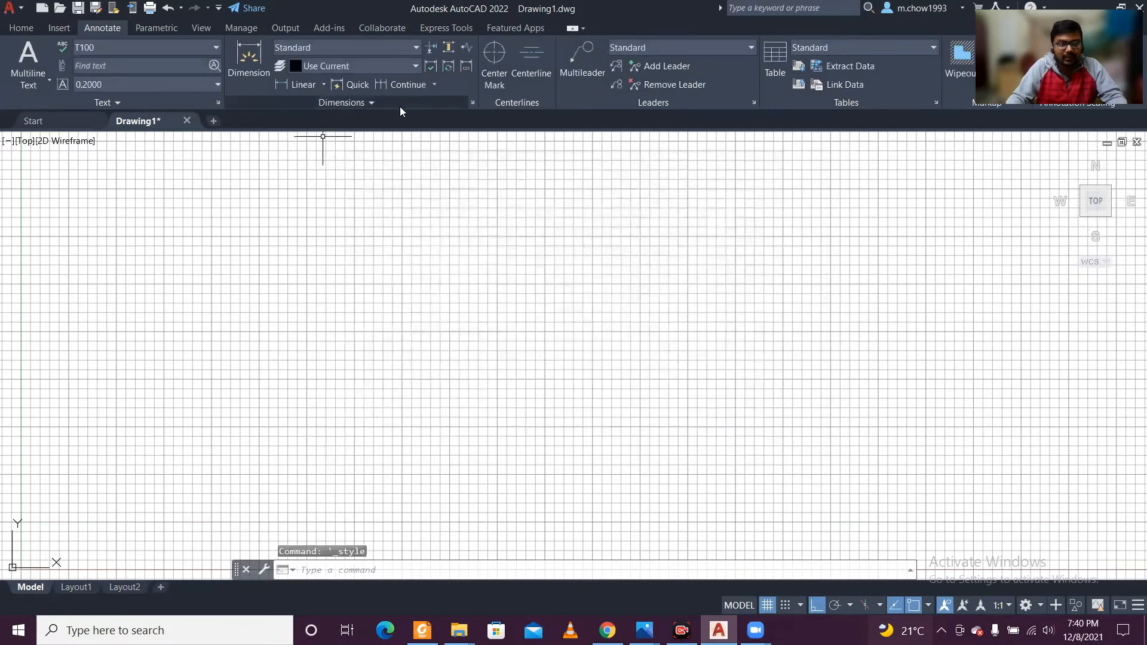
# Step: Create a new dimension style named D100 based on Standard for all dimensions
pyautogui.click(472, 103)
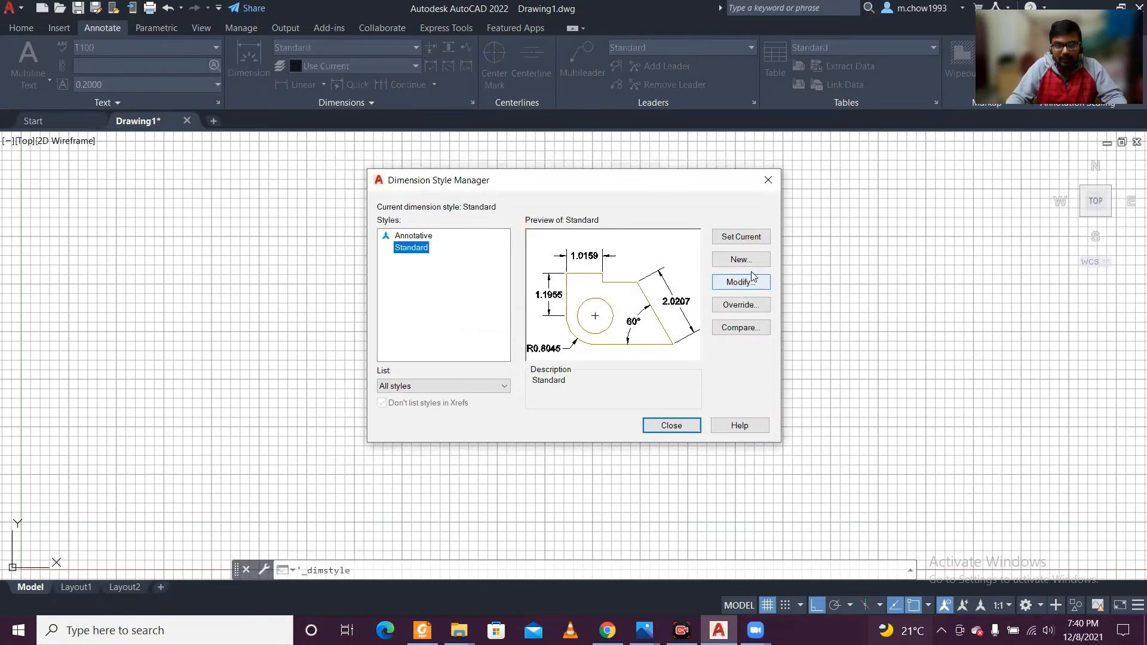
pyautogui.click(741, 262)
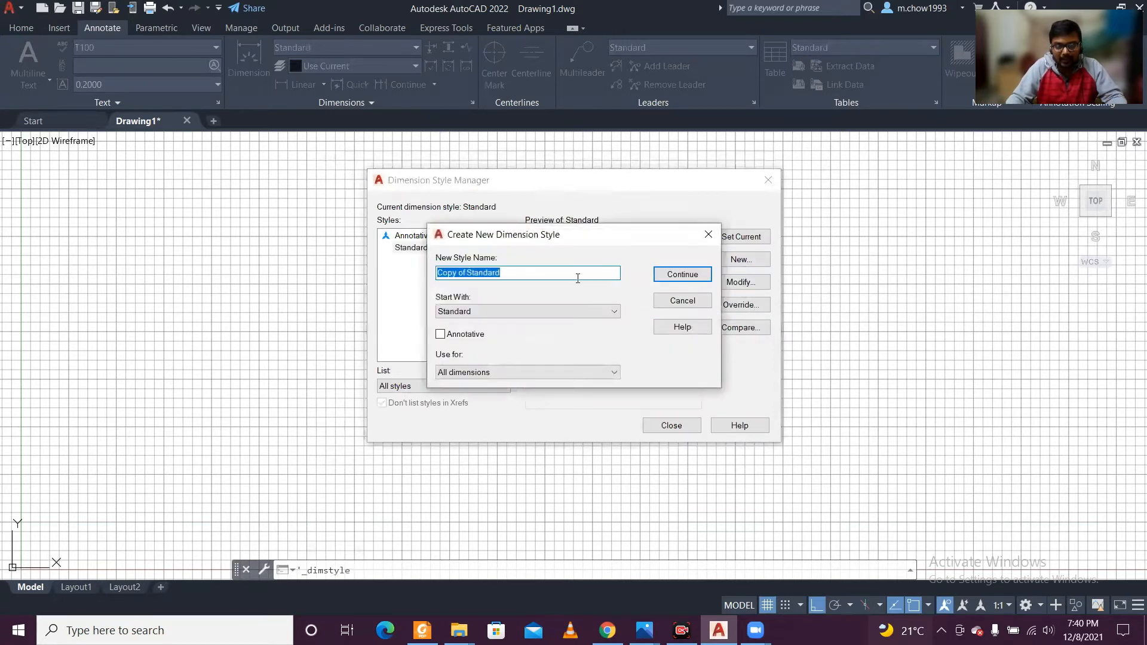
pyautogui.write('D100')
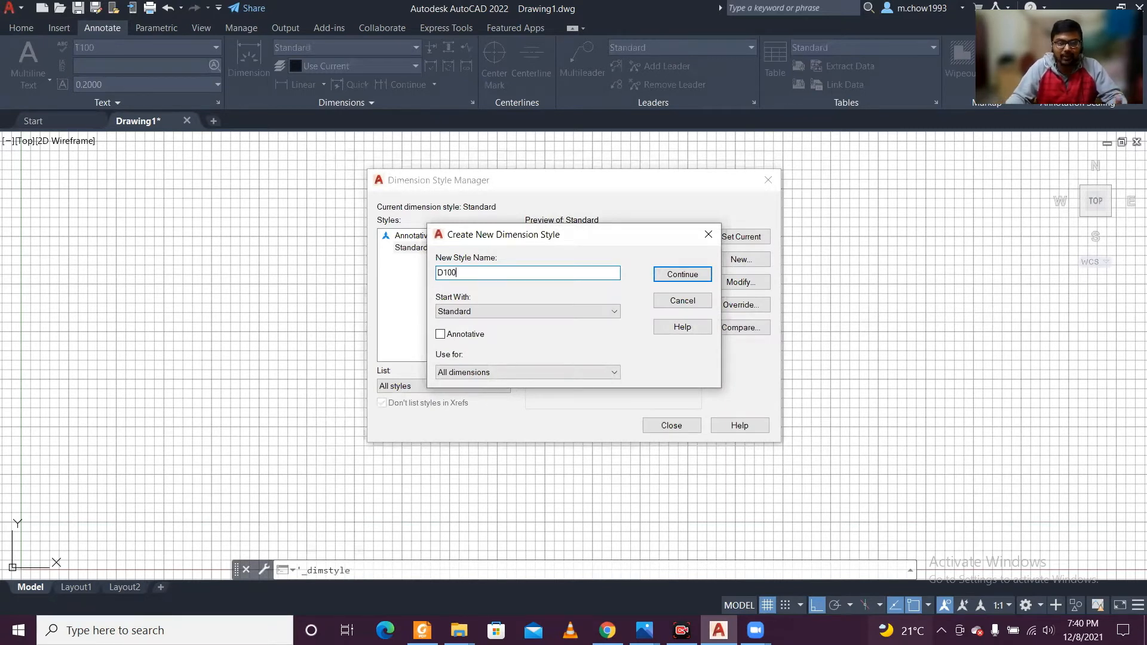
pyautogui.click(682, 274)
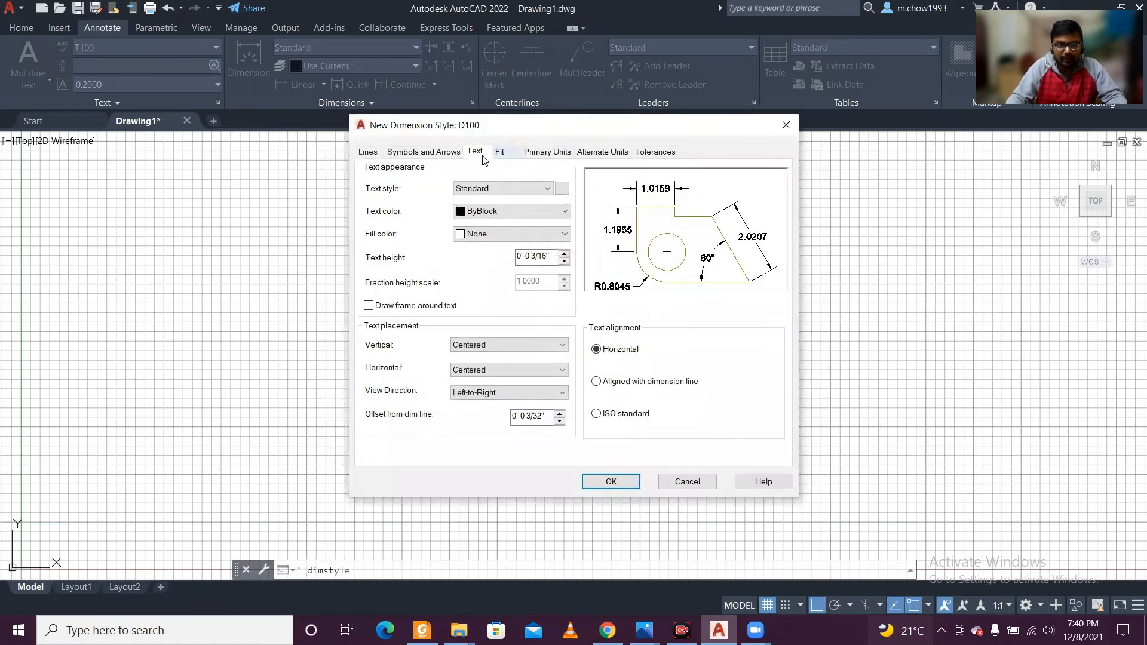
# Step: Assign the T100 text style to the D100 dimension text and align the text with the dimension line
pyautogui.click(493, 190)
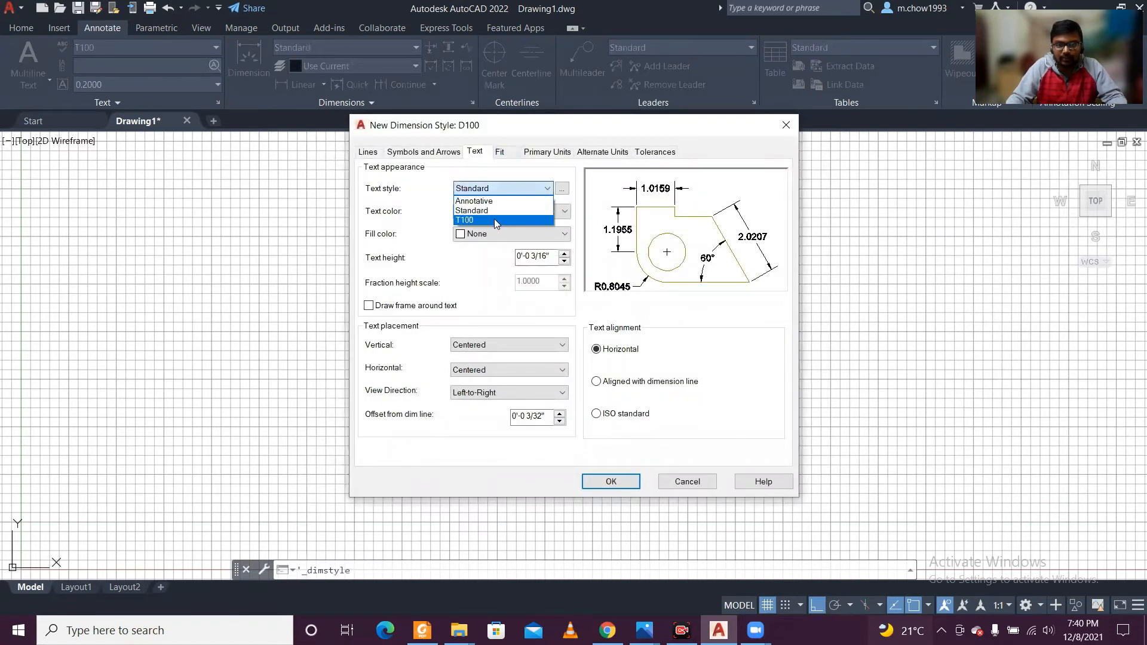
pyautogui.click(493, 219)
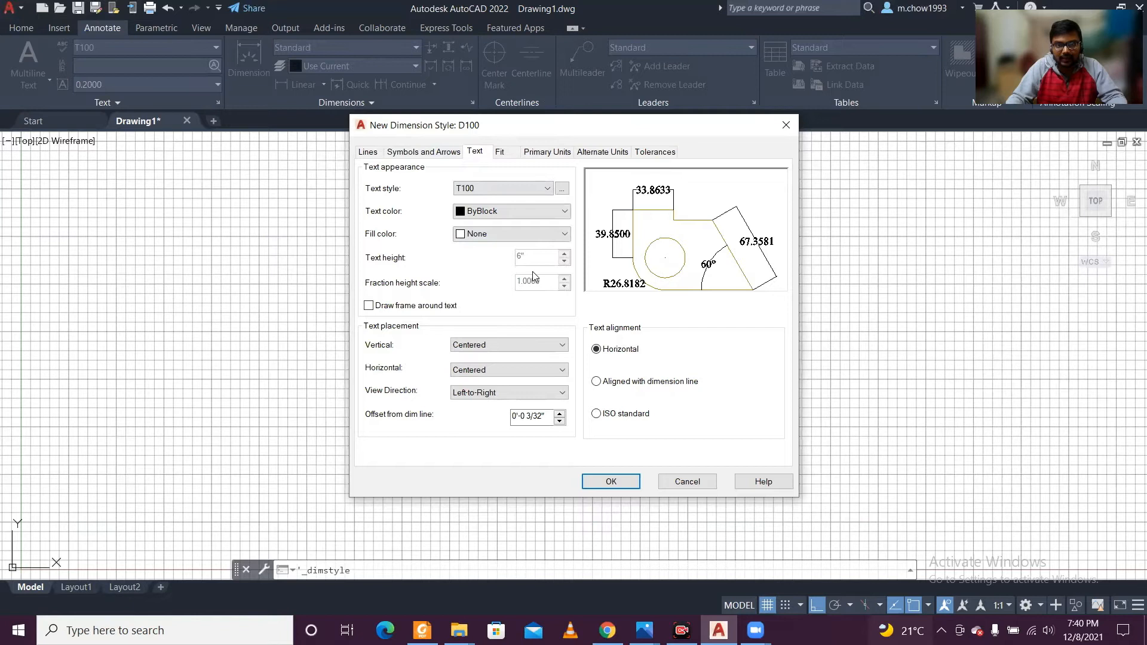
pyautogui.click(621, 386)
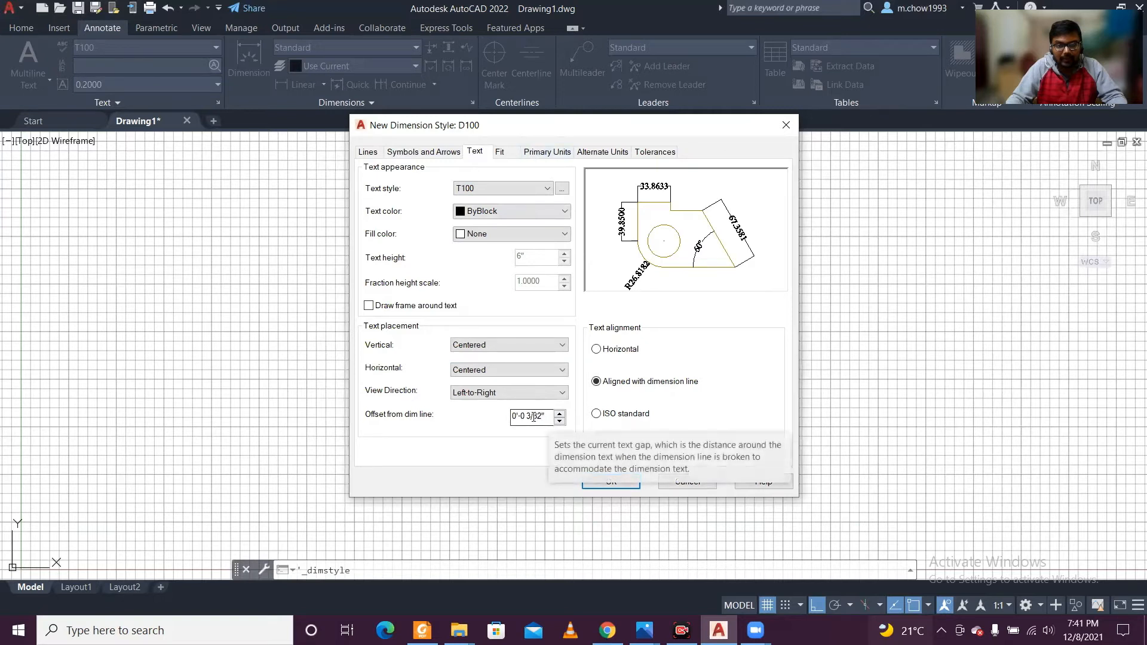
# Step: Set D100's linear dimensions to Architectural with 0'-0 1/16" precision, and place non-default text over the dimension line with leader
pyautogui.click(547, 152)
pyautogui.click(507, 183)
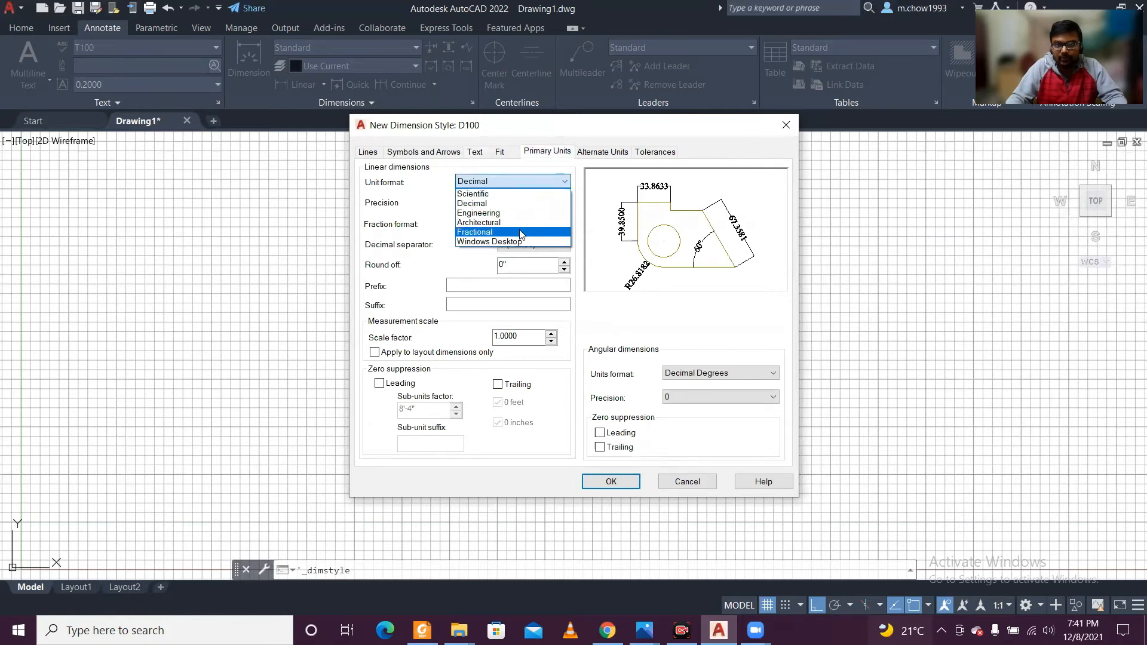
pyautogui.click(513, 223)
pyautogui.click(513, 204)
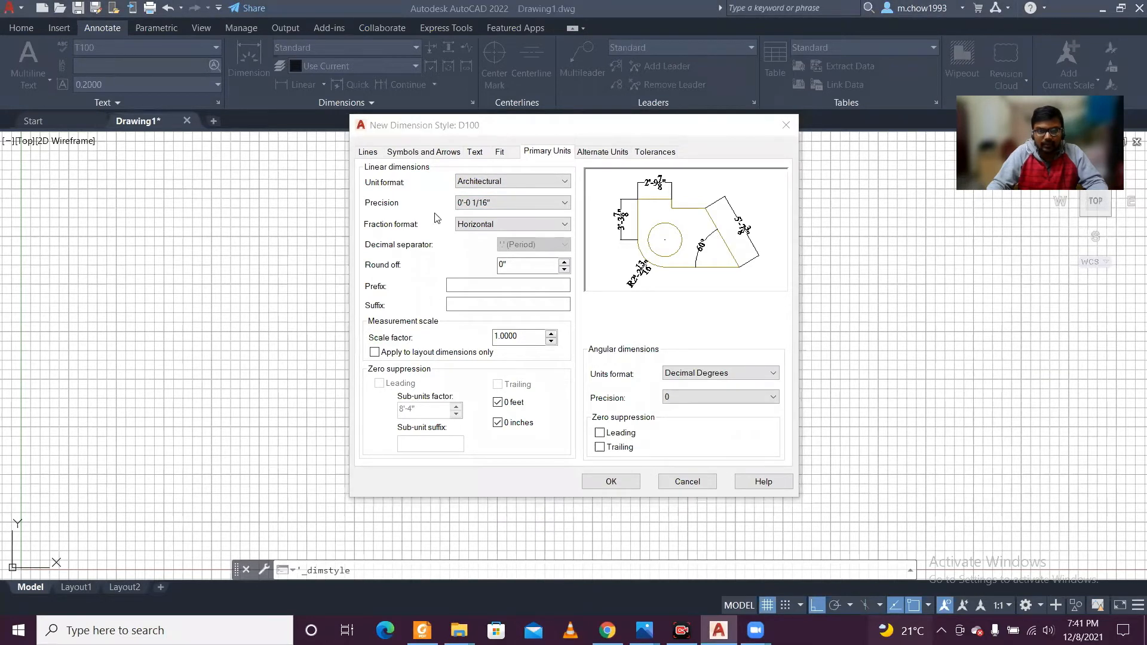
pyautogui.click(508, 203)
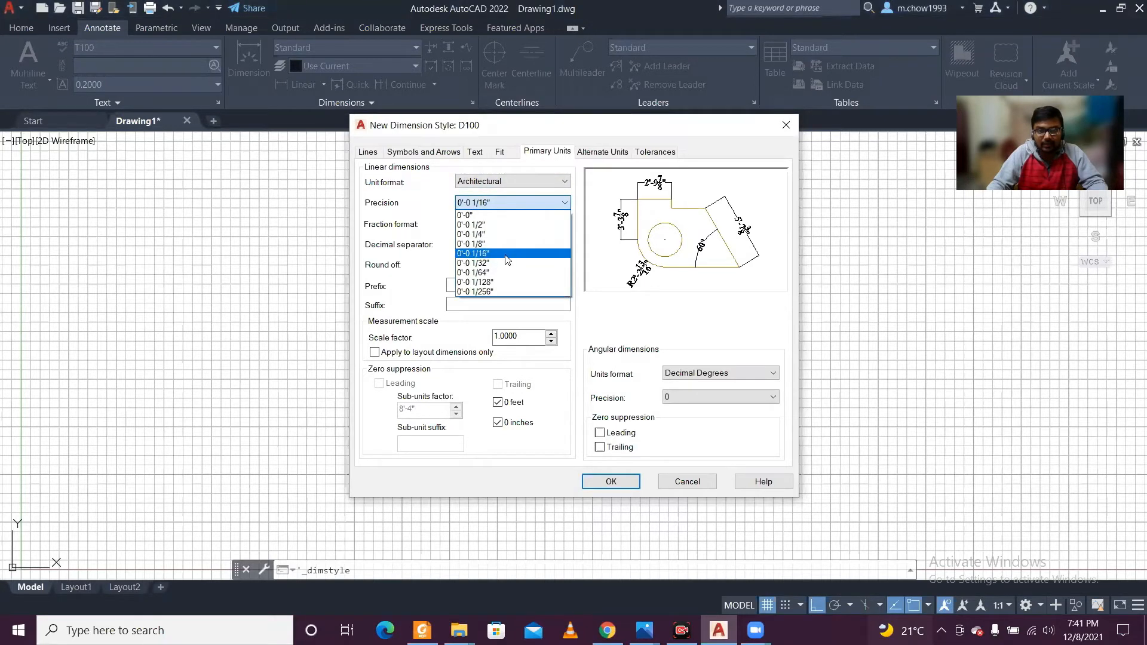
pyautogui.click(507, 253)
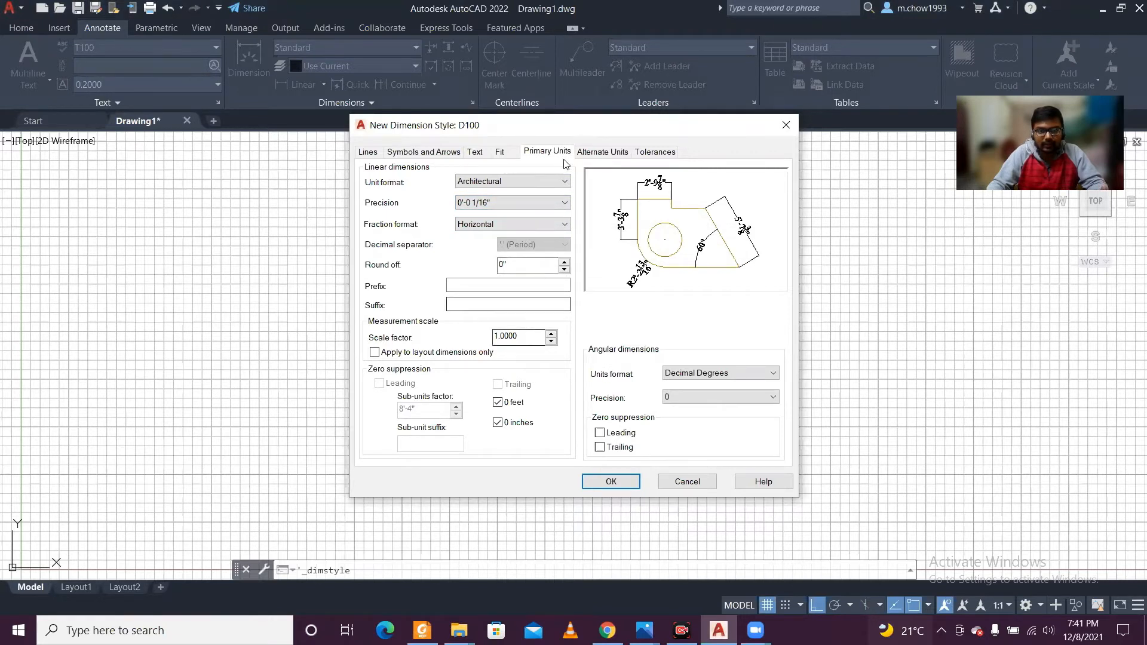
pyautogui.click(512, 153)
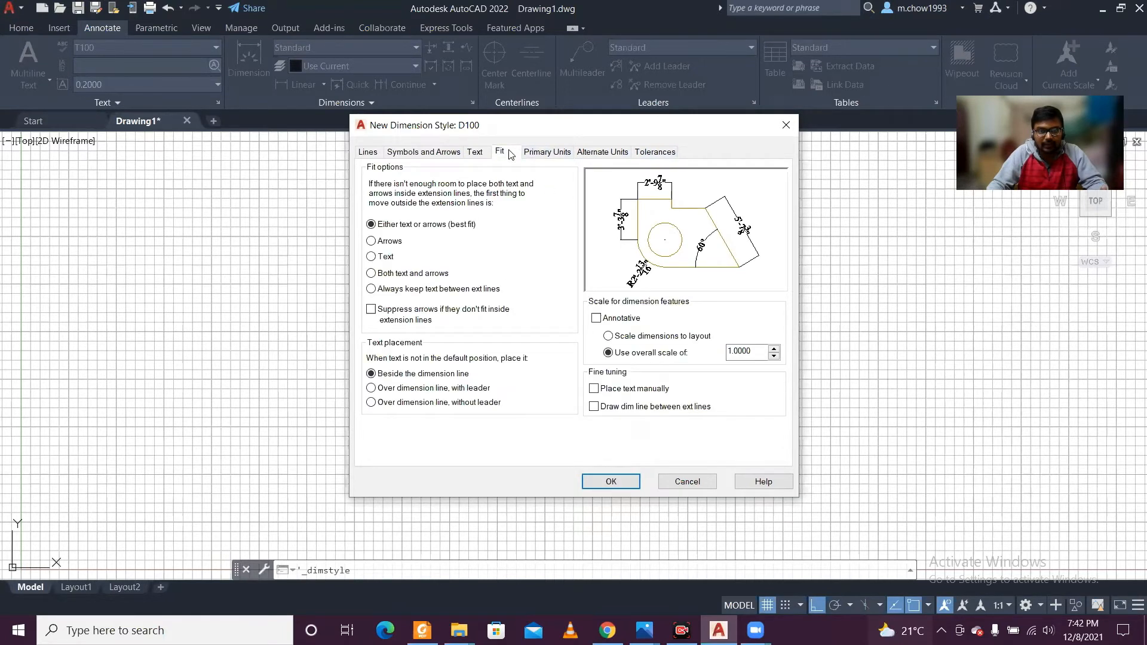
pyautogui.click(389, 387)
# Step: Set the arrow size of the D100 dimension style to 6"
pyautogui.click(474, 151)
pyautogui.click(445, 153)
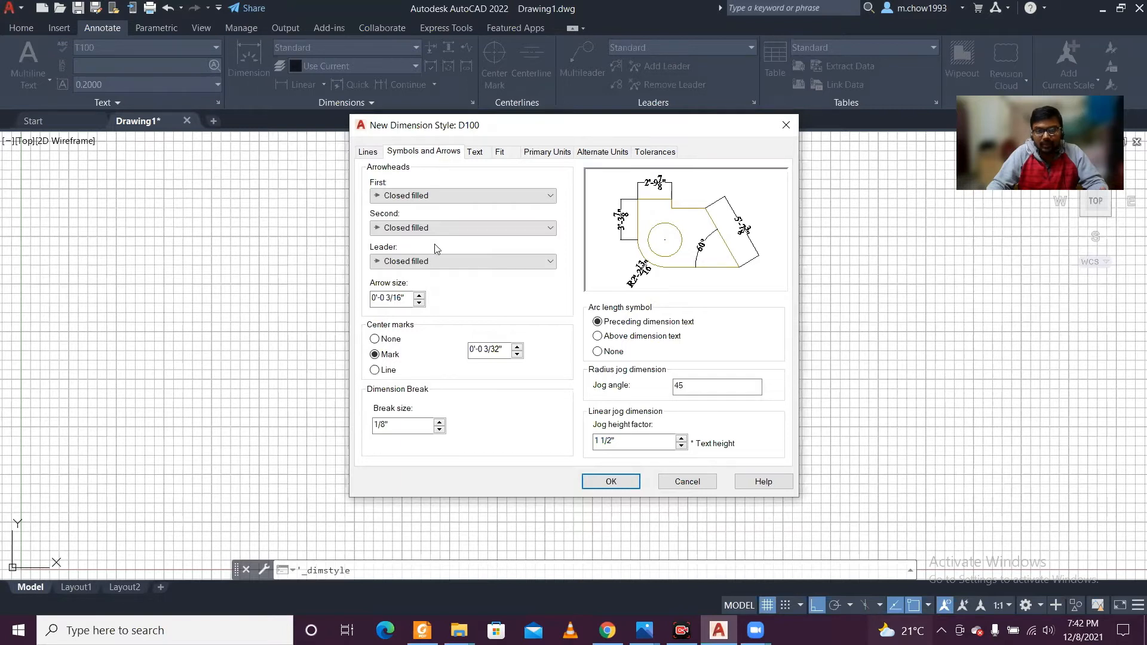
pyautogui.moveTo(402, 298); pyautogui.dragTo(238, 274)
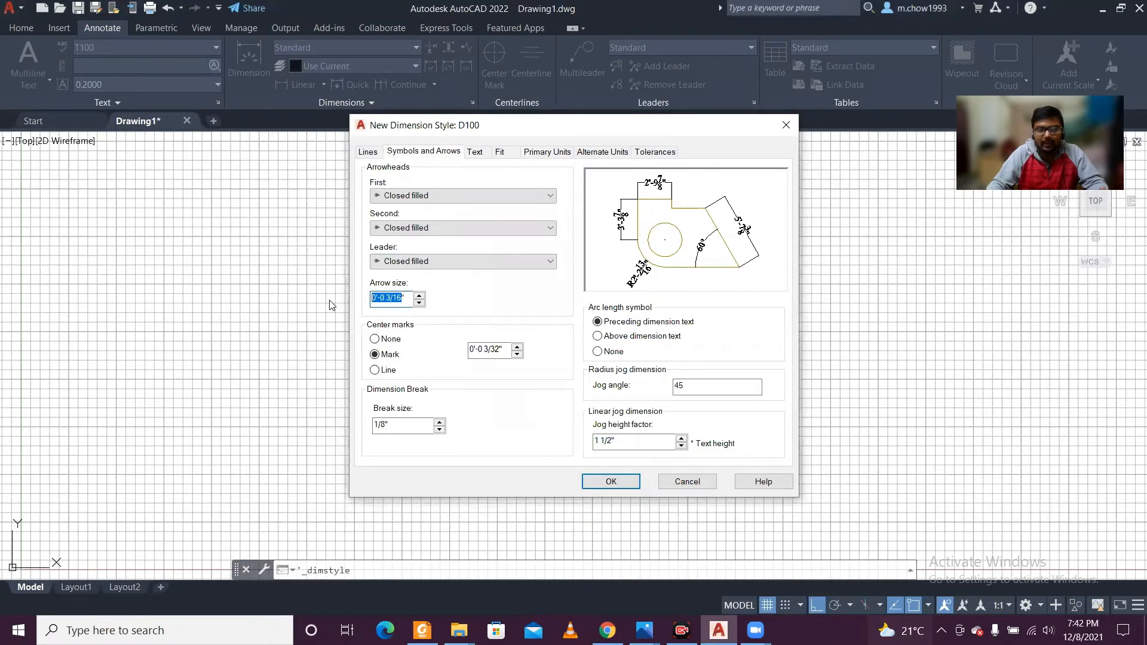
pyautogui.moveTo(408, 298); pyautogui.dragTo(298, 284)
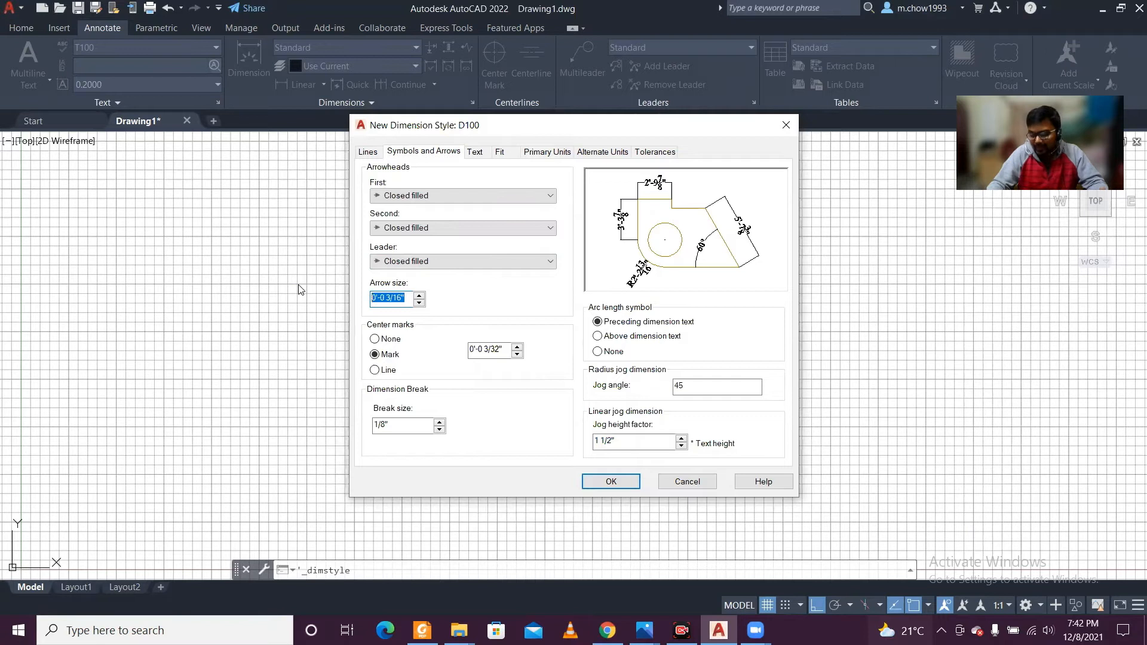
pyautogui.write('6')
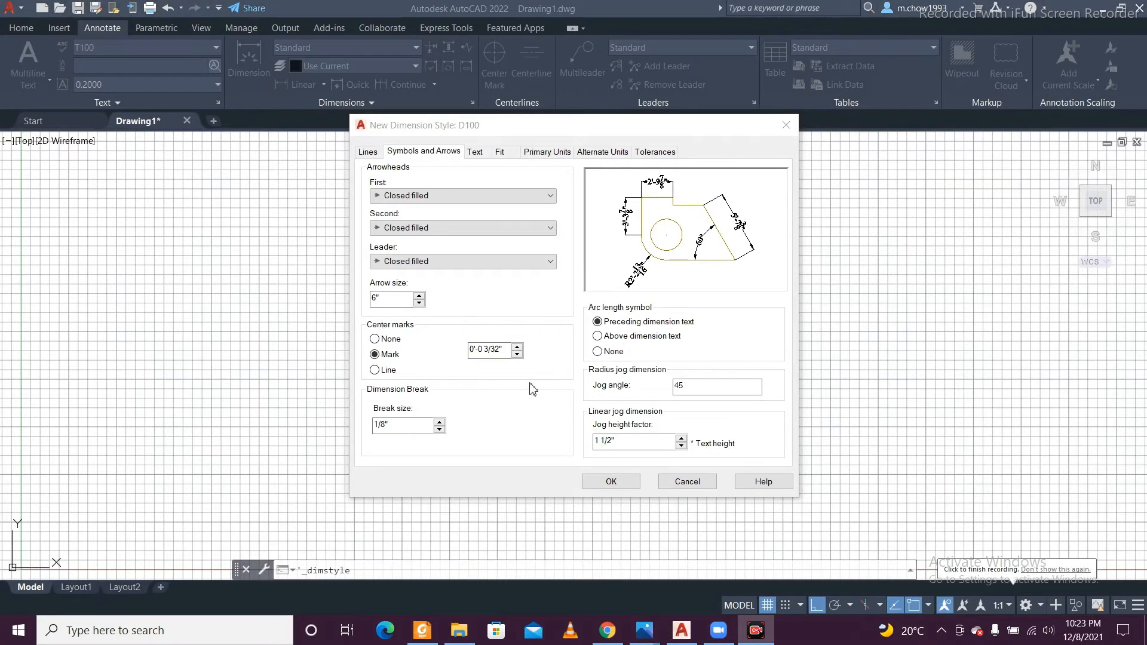
# Step: Save the D100 dimension style, make it current and close the style manager
pyautogui.click(368, 152)
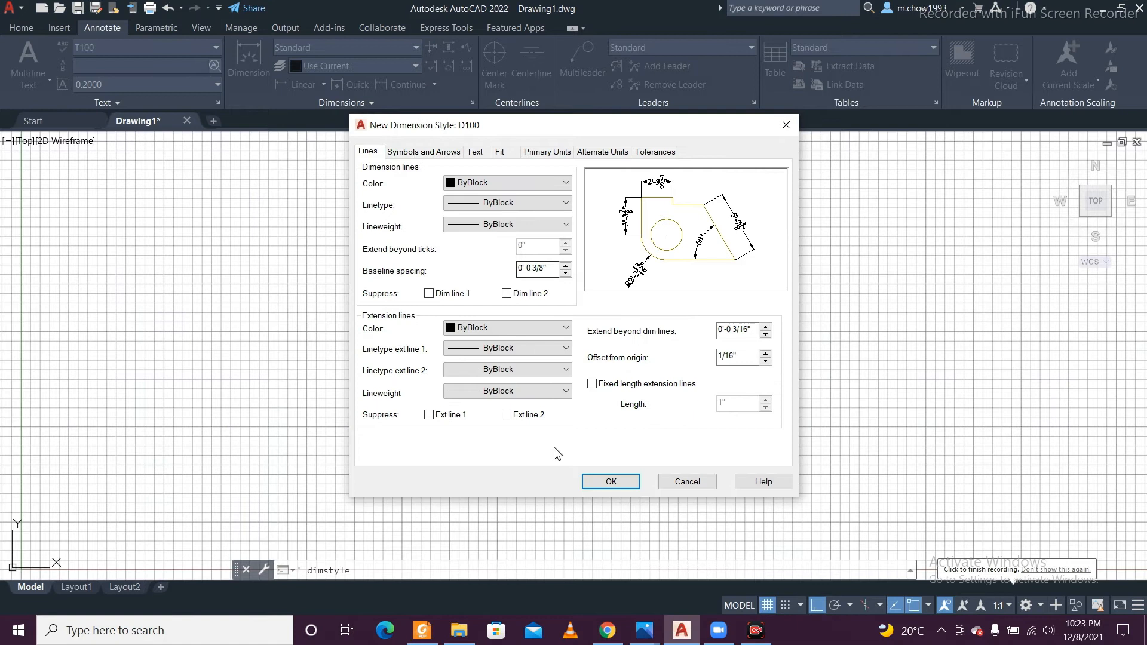
pyautogui.click(610, 481)
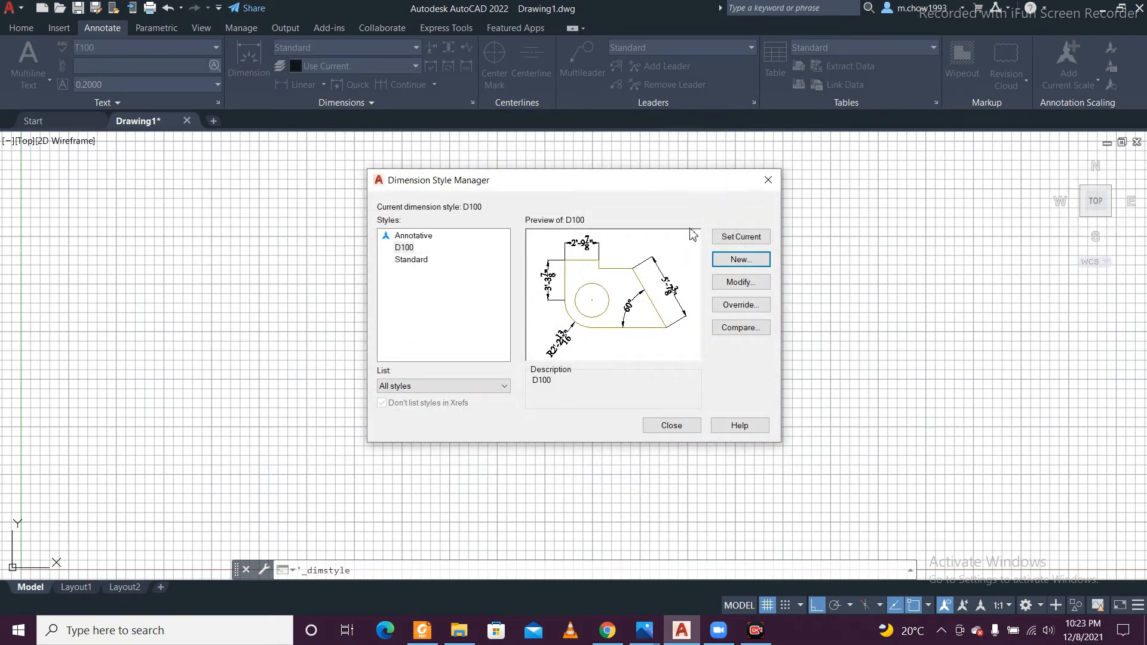
pyautogui.click(753, 238)
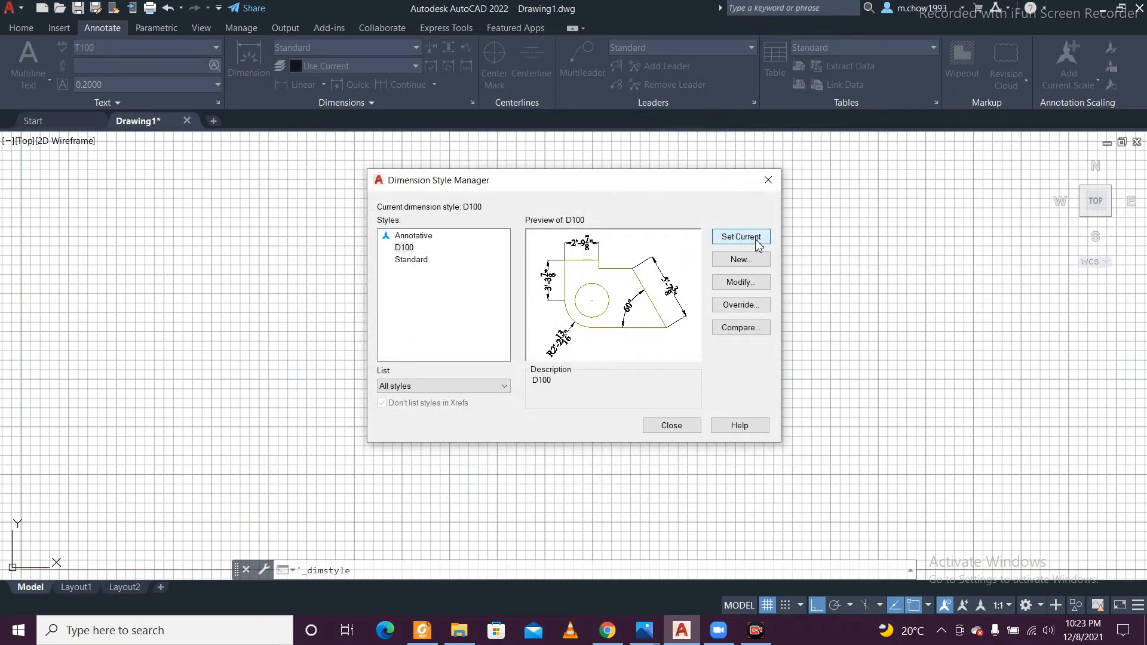
pyautogui.click(670, 426)
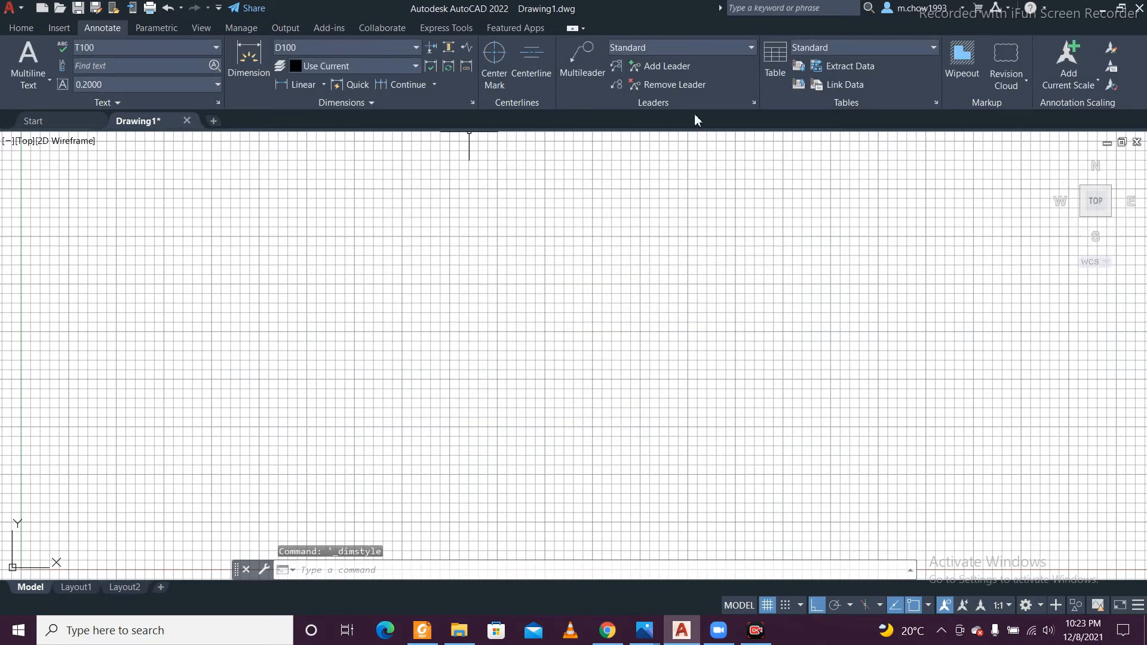
# Step: Create a new multileader style named l100 based on Standard
pyautogui.click(753, 103)
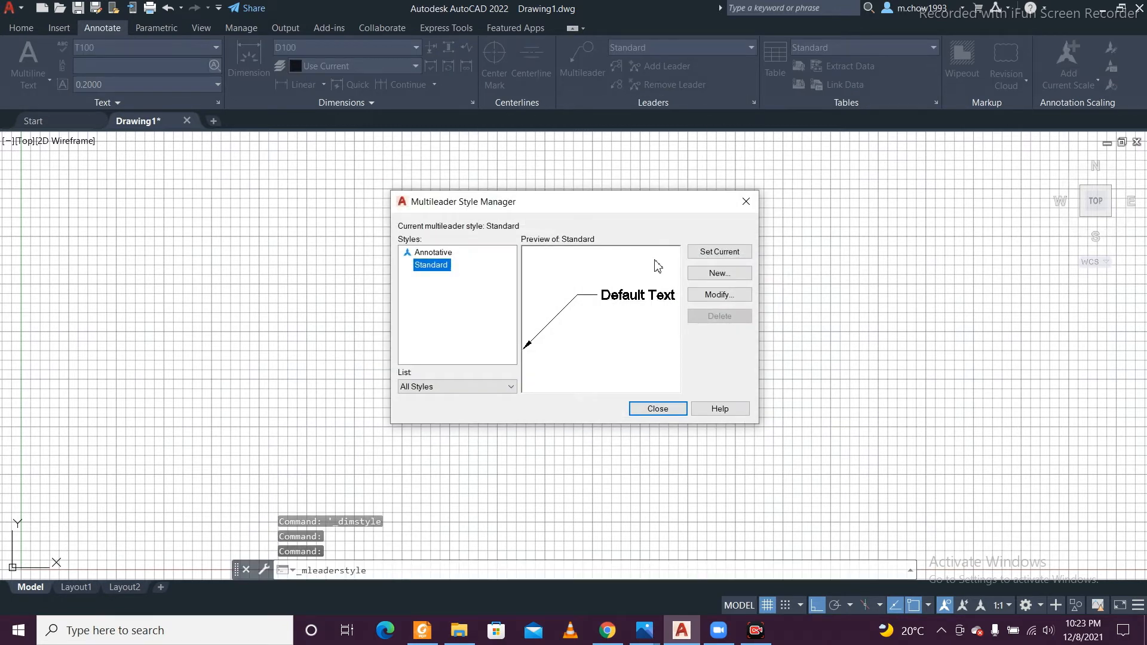
pyautogui.click(713, 274)
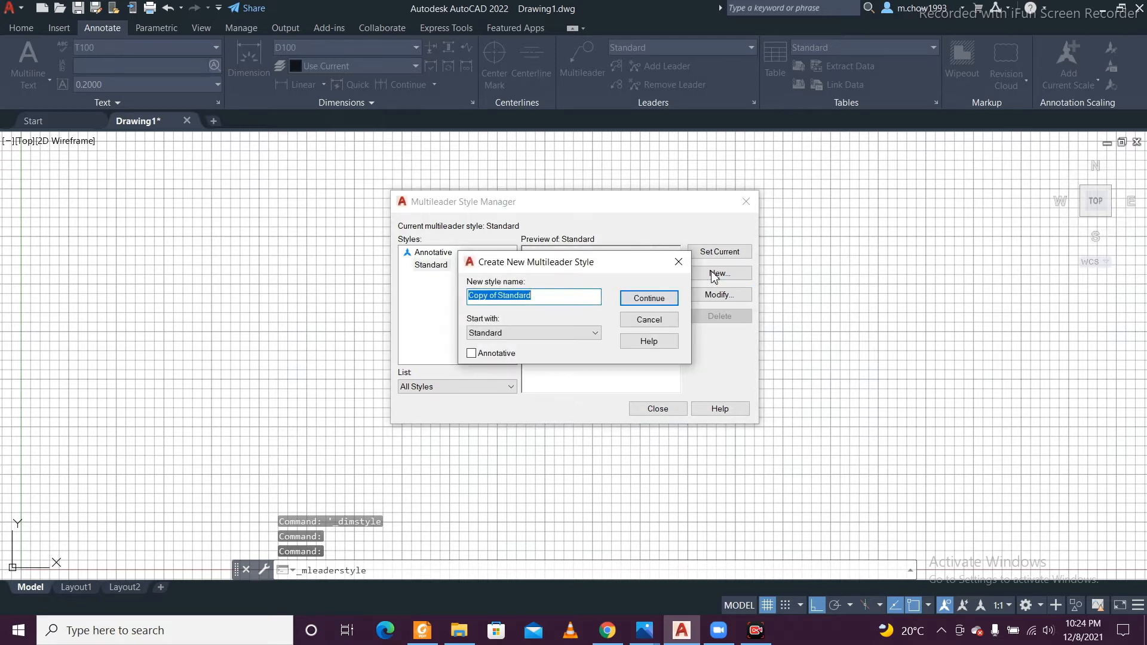
pyautogui.write('l100')
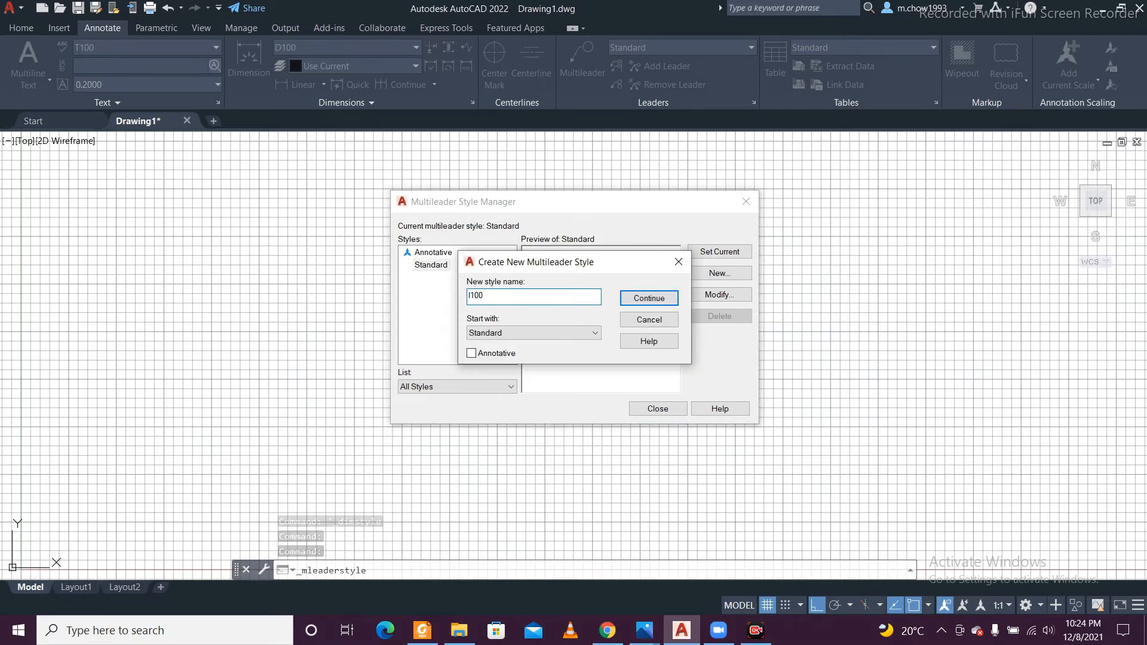
pyautogui.click(671, 302)
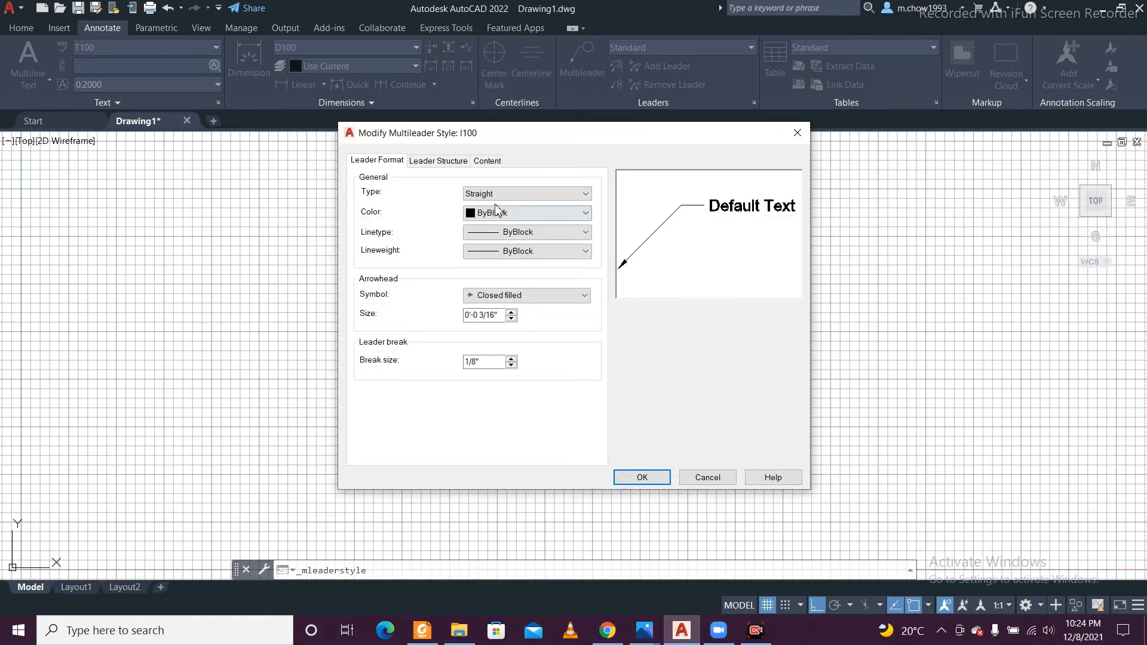
# Step: Set the arrowhead size of the l100 multileader style to 6"
pyautogui.moveTo(491, 317); pyautogui.dragTo(495, 317)
pyautogui.hotkey('ctrl', 'a')
pyautogui.write('6"')
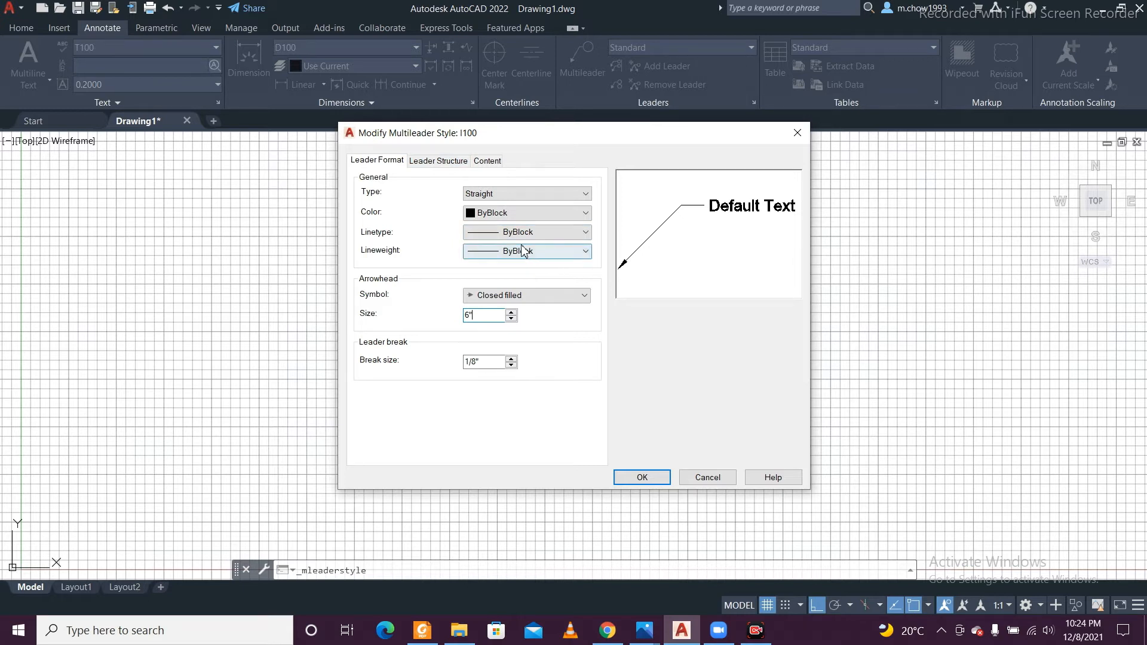
# Step: Assign the T100 text style to the content of the l100 multileader style
pyautogui.click(443, 163)
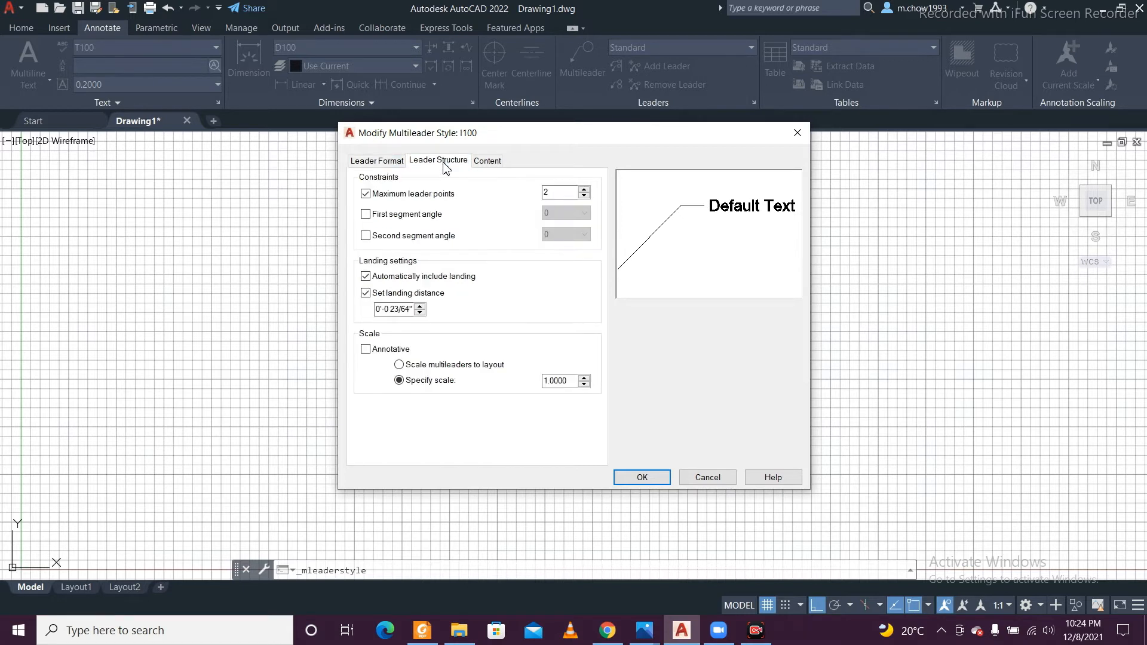
pyautogui.click(486, 162)
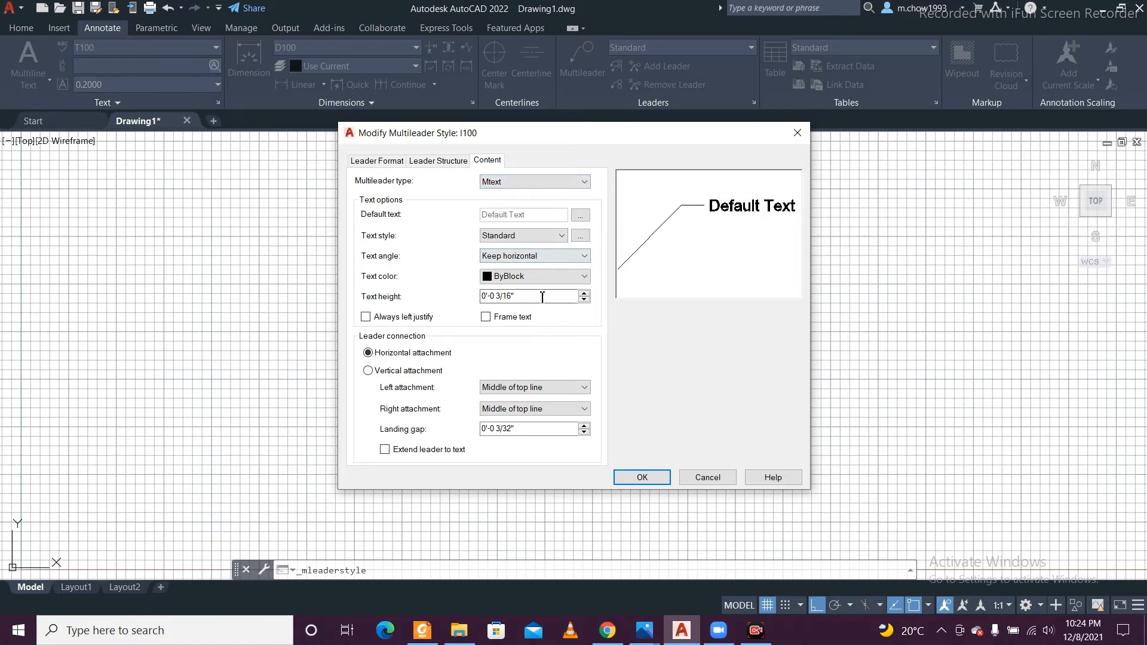
pyautogui.click(542, 258)
pyautogui.click(524, 235)
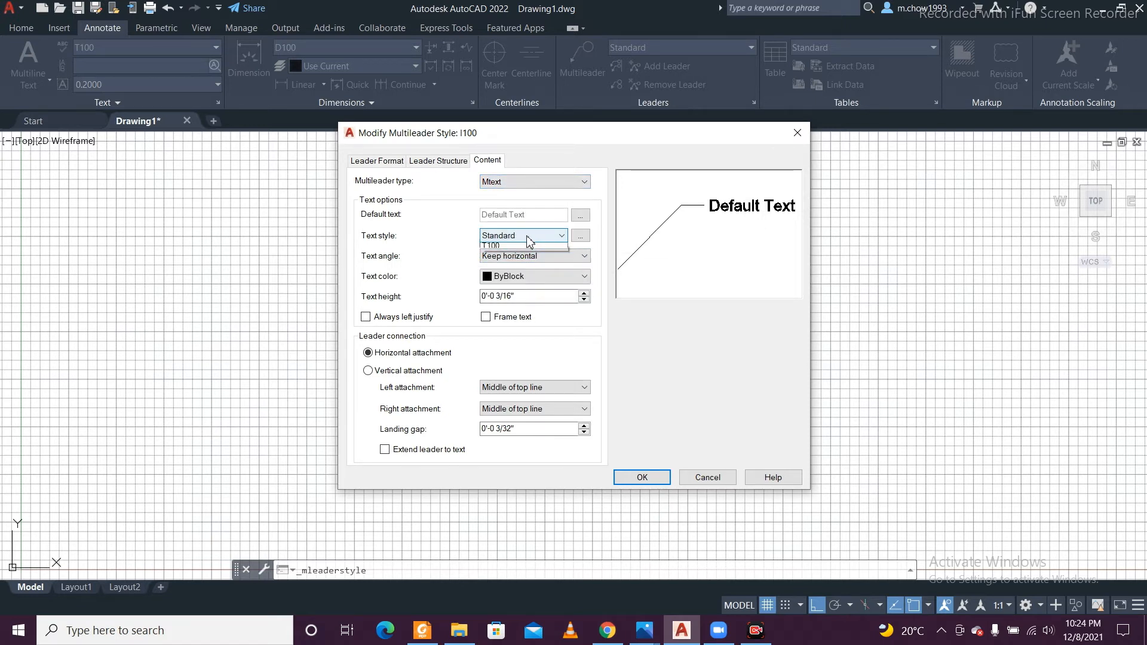
pyautogui.click(521, 267)
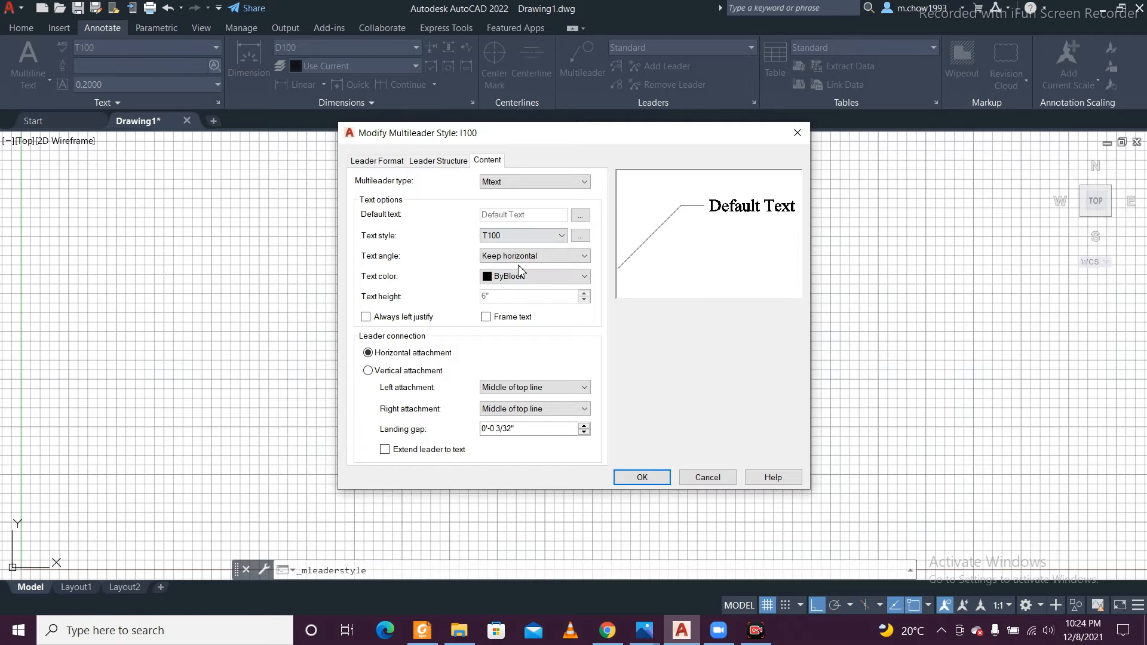
# Step: Save the l100 multileader style, make it current and close the style manager
pyautogui.click(382, 161)
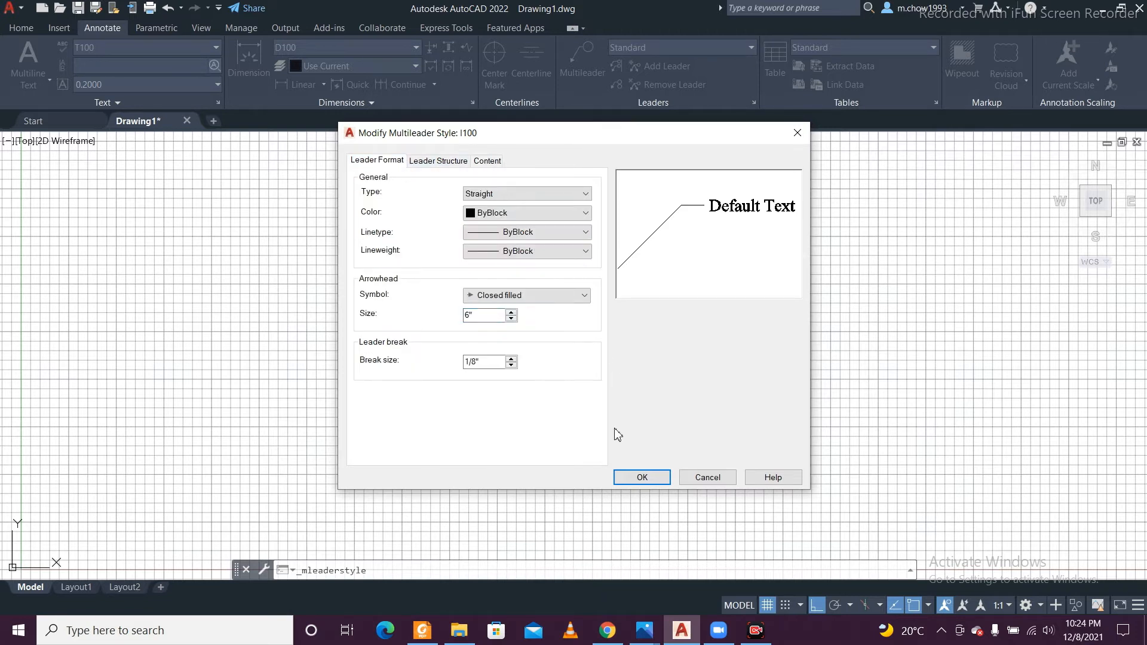
pyautogui.click(640, 478)
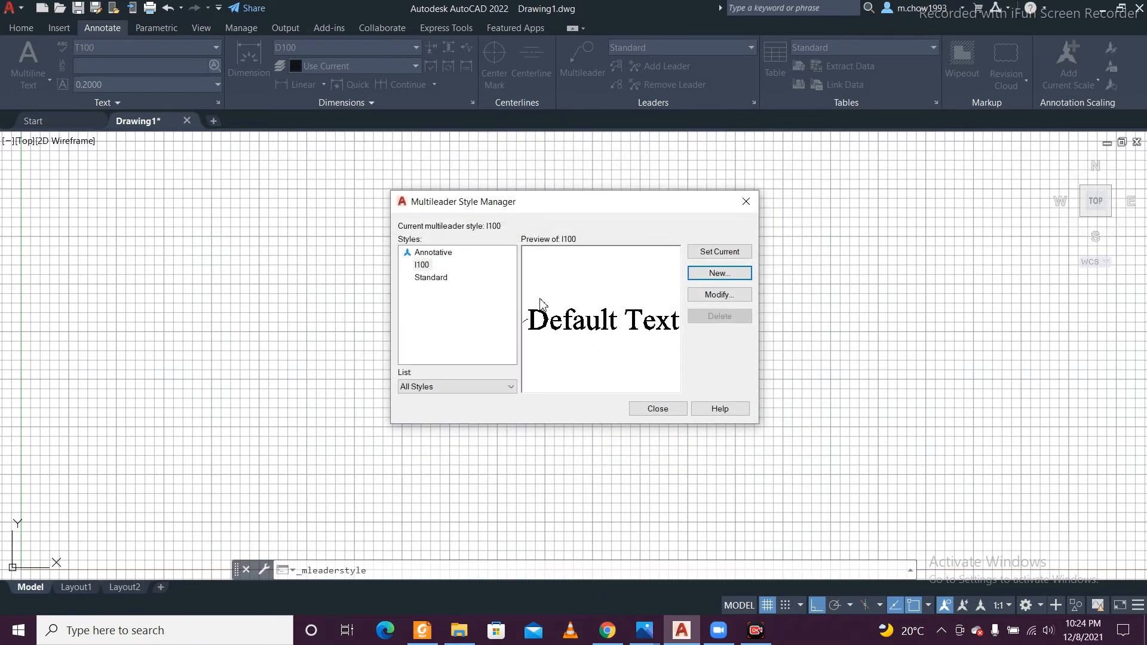
pyautogui.click(722, 252)
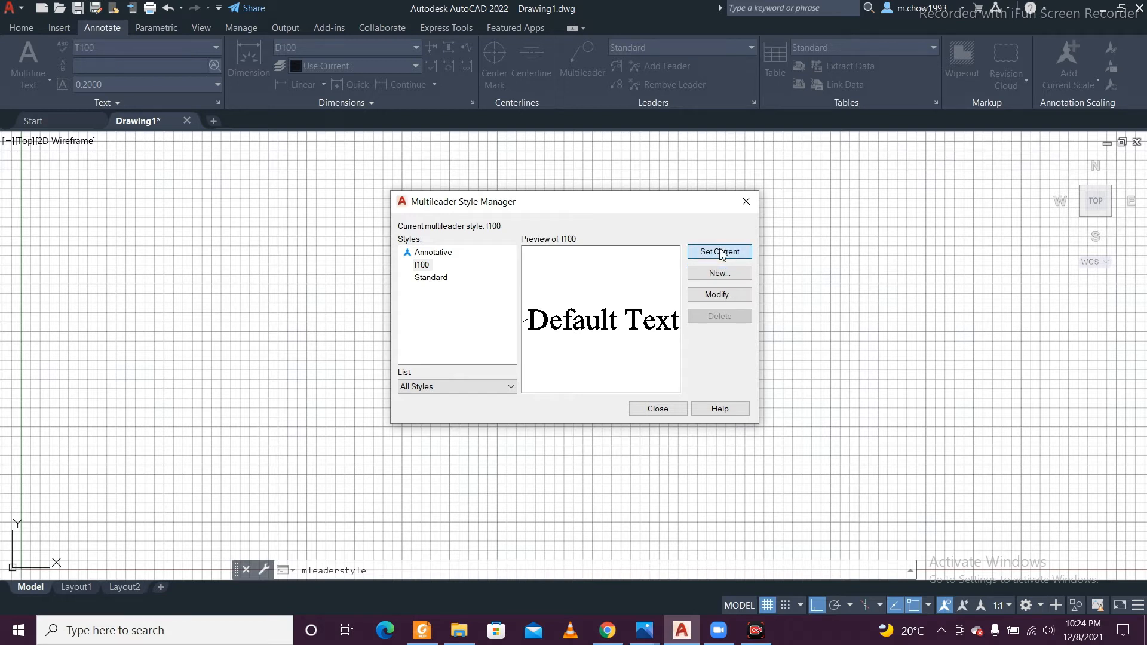
pyautogui.click(657, 409)
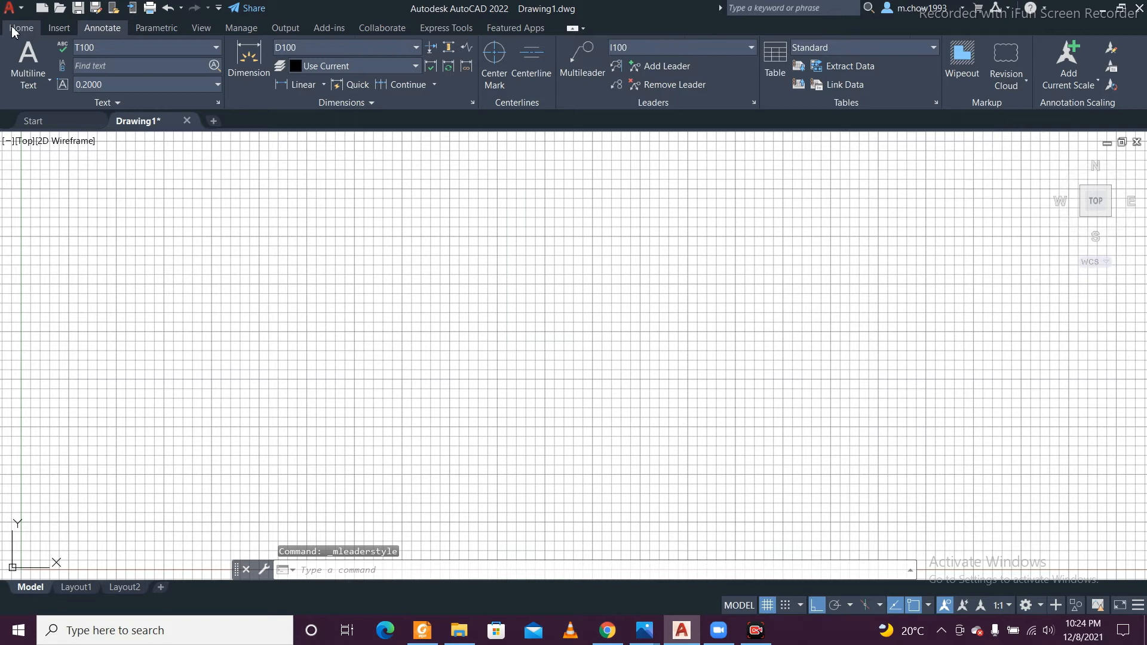
# Step: Turn off the grid display in the drawing area
pyautogui.click(17, 29)
pyautogui.scroll(-2, 371, 220)
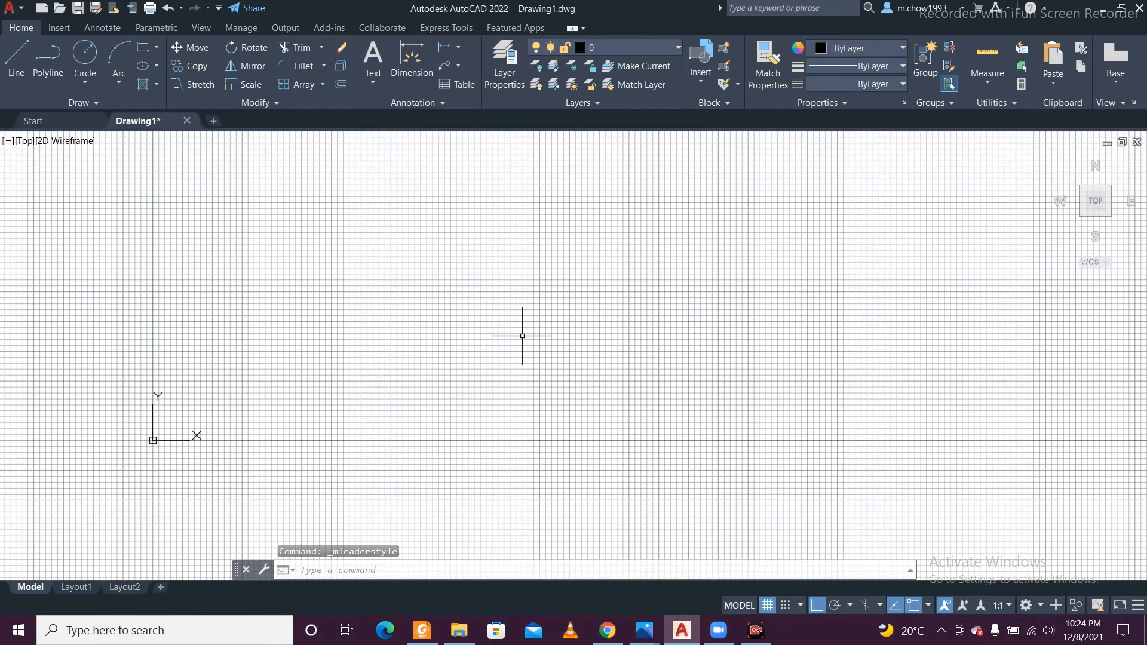
pyautogui.click(767, 605)
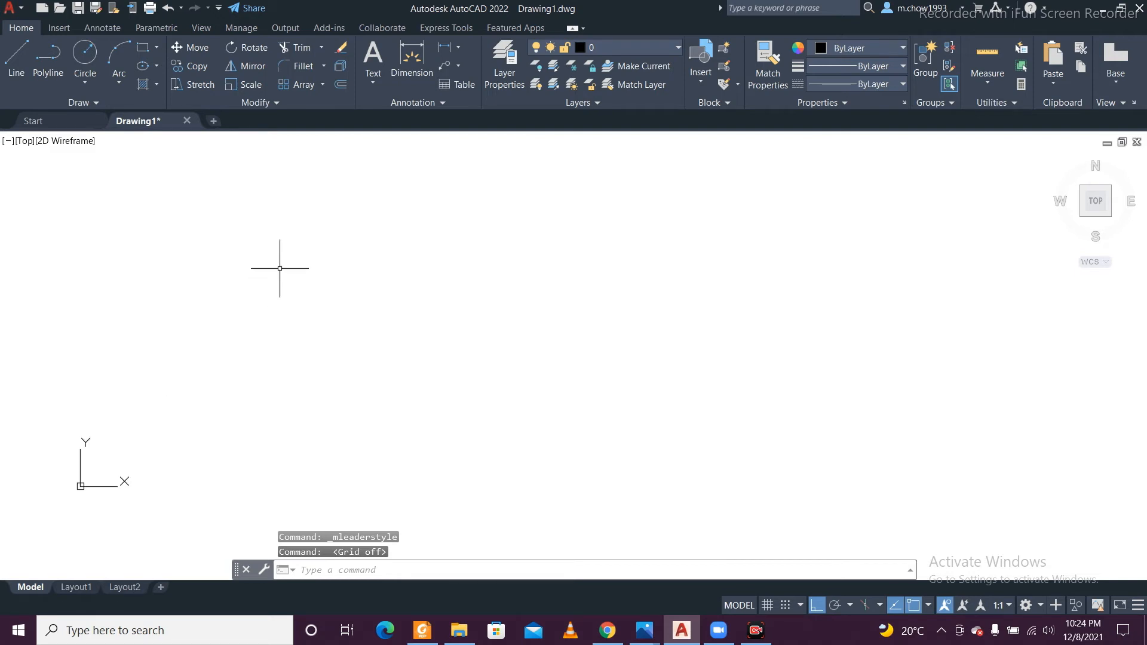
# Step: Draw a rectangle 8.3 wide and 11.7 high in the empty drawing area
pyautogui.scroll(-1, 283, 272)
pyautogui.moveTo(349, 258); pyautogui.dragTo(230, 358, button='middle')
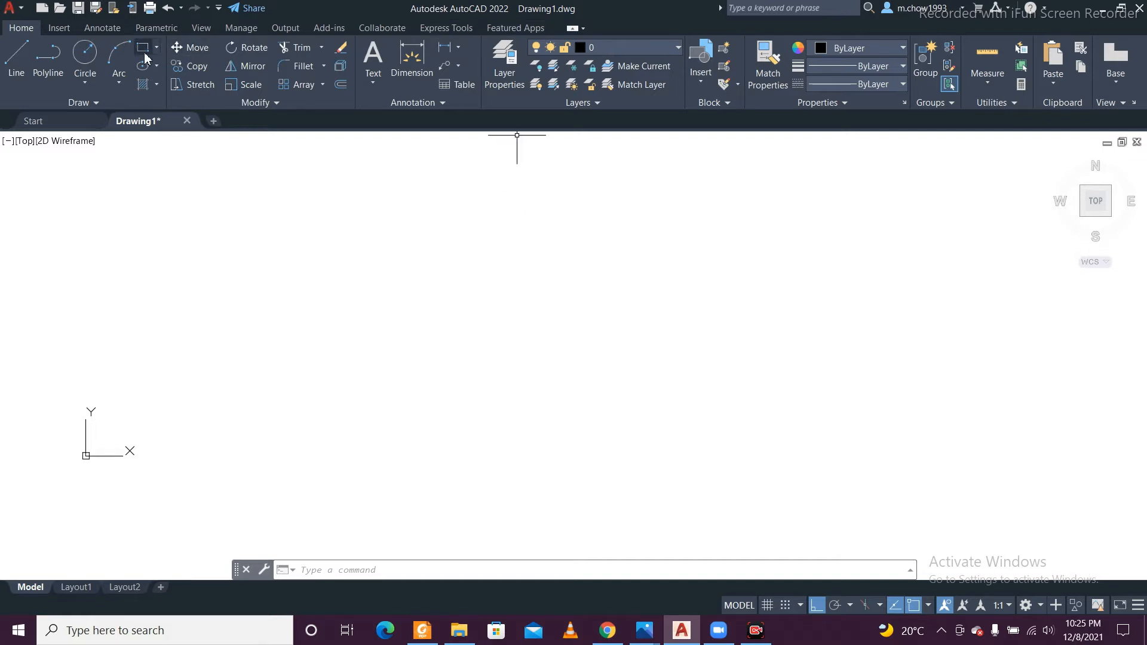
pyautogui.click(272, 246)
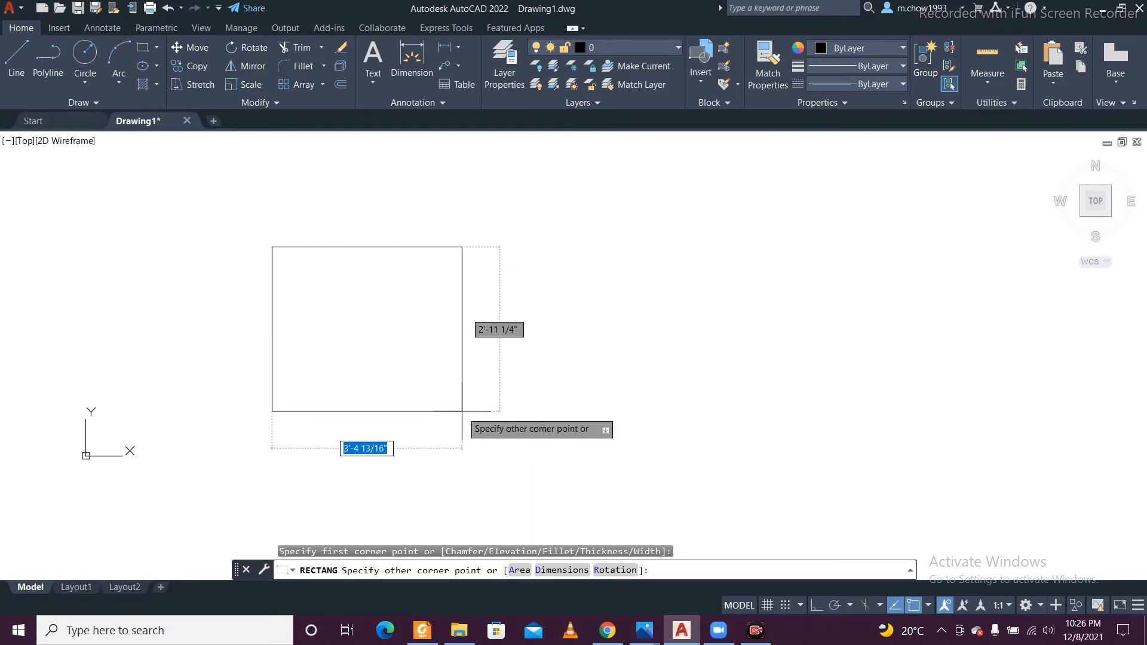
pyautogui.write('8')
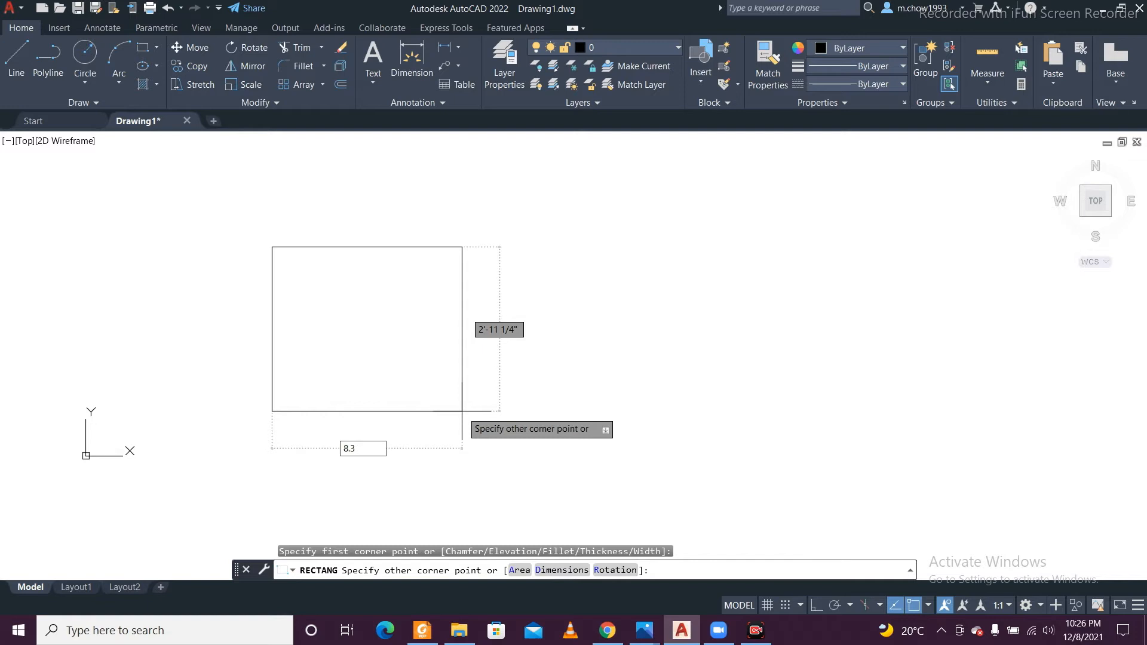
pyautogui.write('.3')
pyautogui.press('Tab')
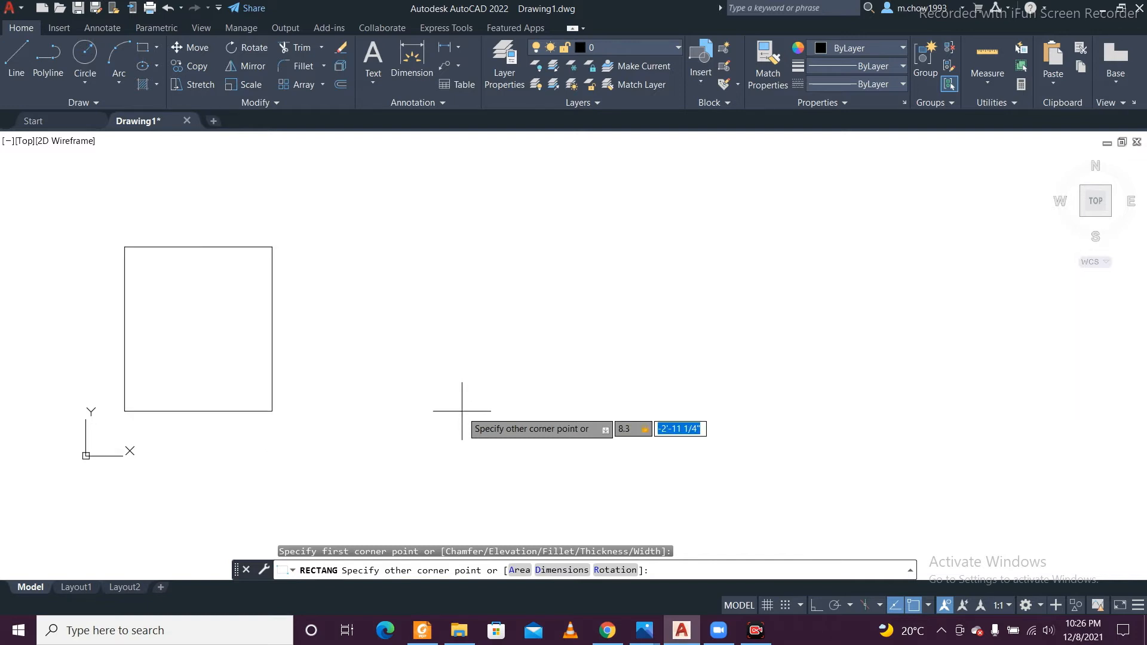
pyautogui.write('11.7')
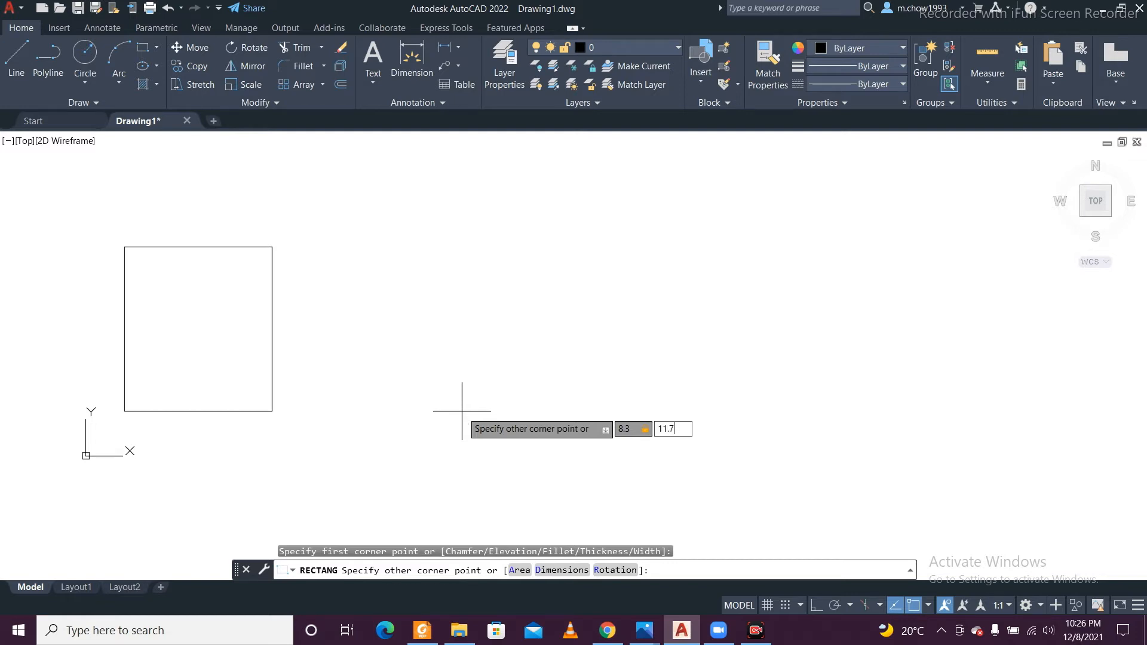
pyautogui.press('Return')
# Step: Examine the newly drawn 8.3 by 11.7 rectangle up close
pyautogui.scroll(4, 274, 173)
pyautogui.scroll(2, 341, 223)
pyautogui.scroll(4, 343, 227)
pyautogui.scroll(-4, 343, 225)
pyautogui.scroll(2, 325, 291)
pyautogui.scroll(-2, 323, 278)
pyautogui.scroll(4, 309, 236)
pyautogui.click(299, 238)
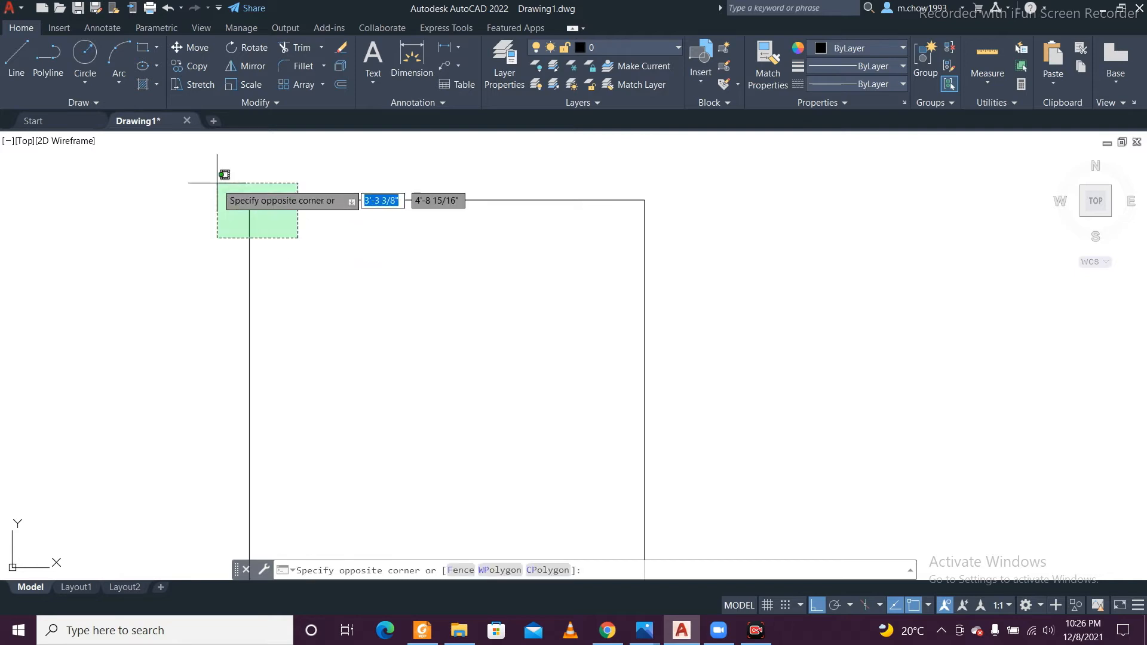
pyautogui.click(221, 172)
pyautogui.scroll(-4, 341, 248)
pyautogui.press('Escape')
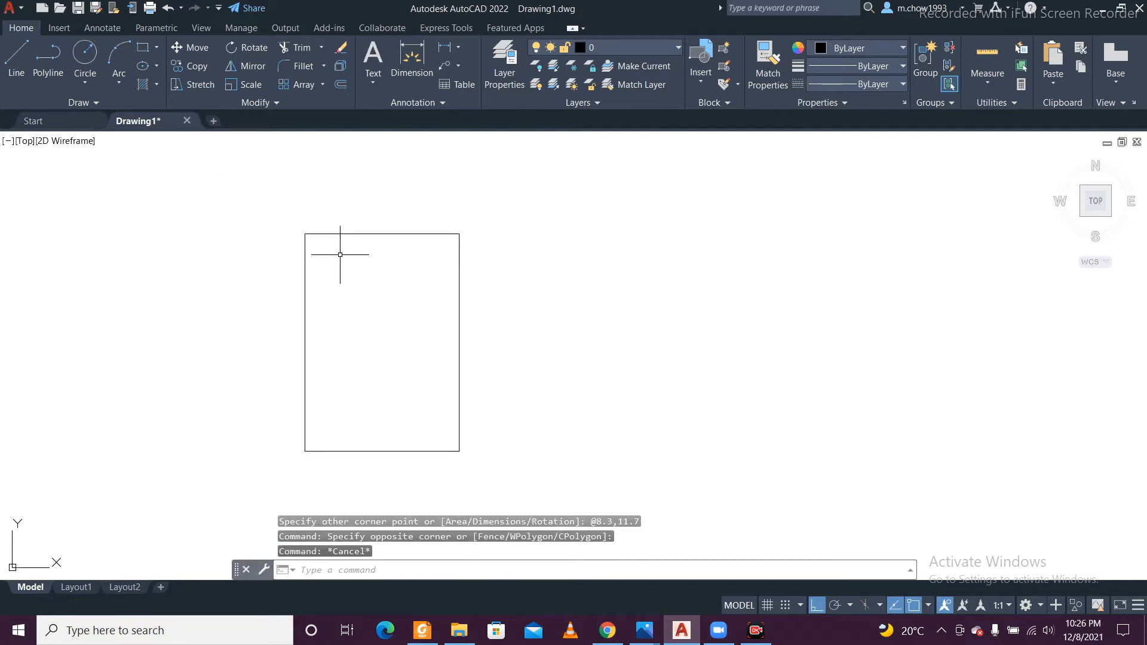
pyautogui.press('Return')
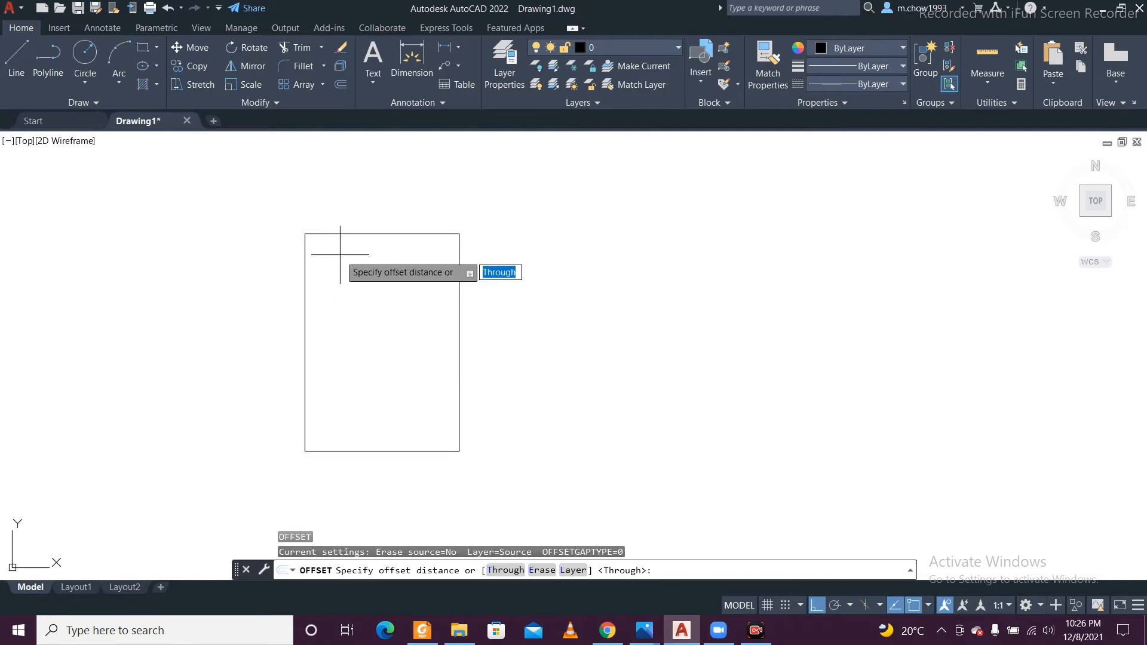
pyautogui.write('1')
pyautogui.press('Return')
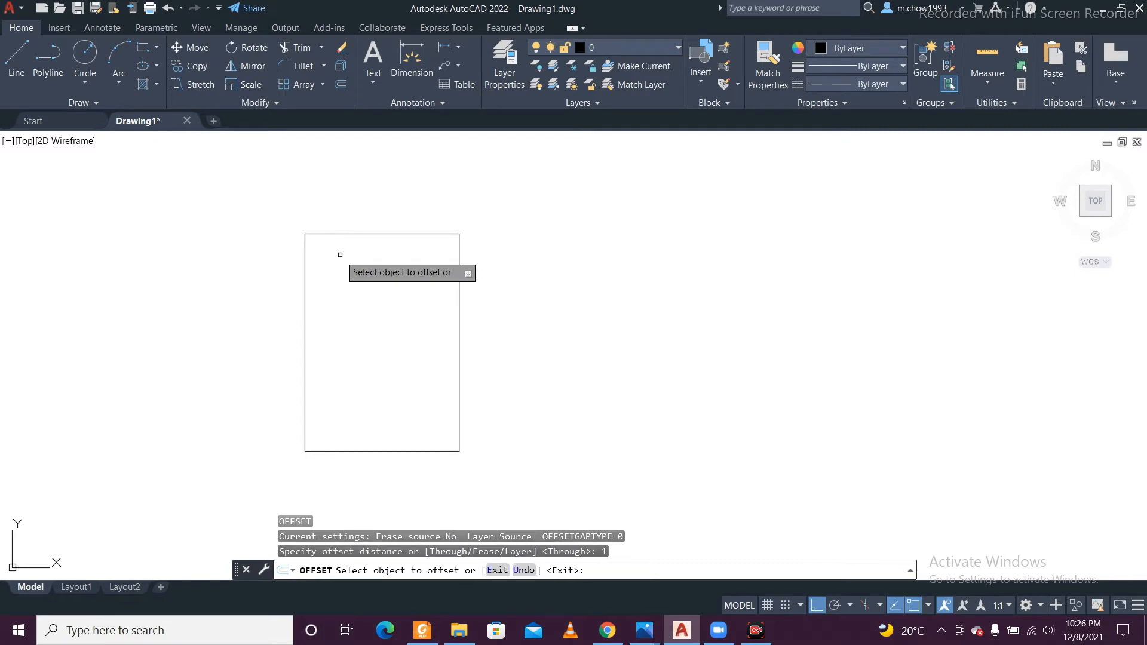
pyautogui.click(365, 233)
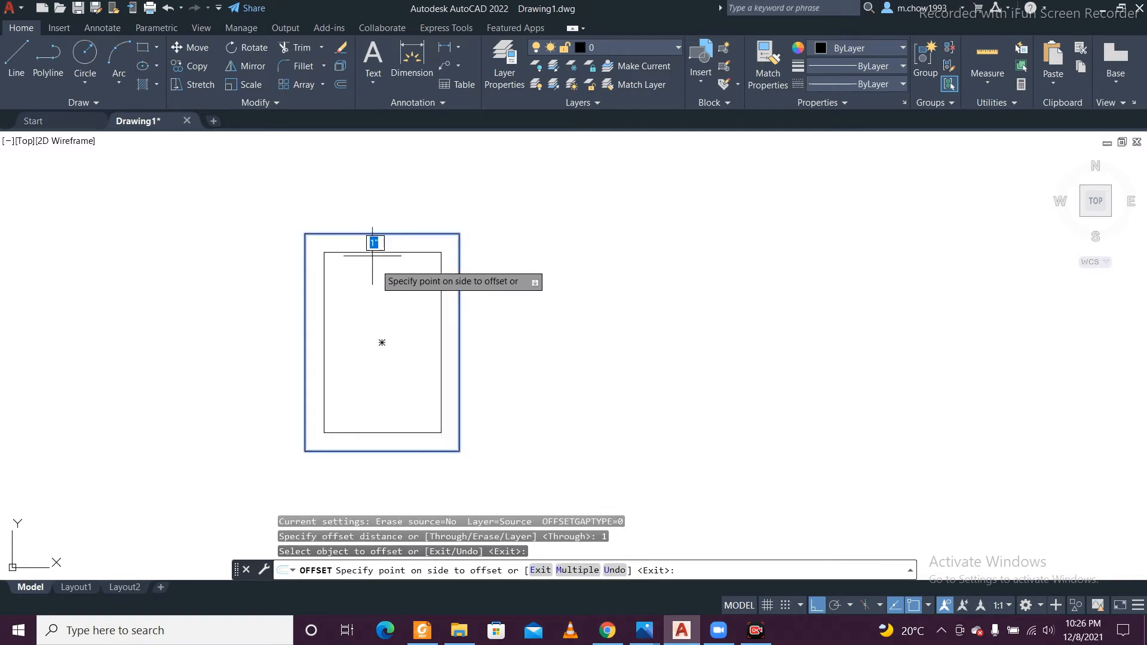
pyautogui.press('Escape')
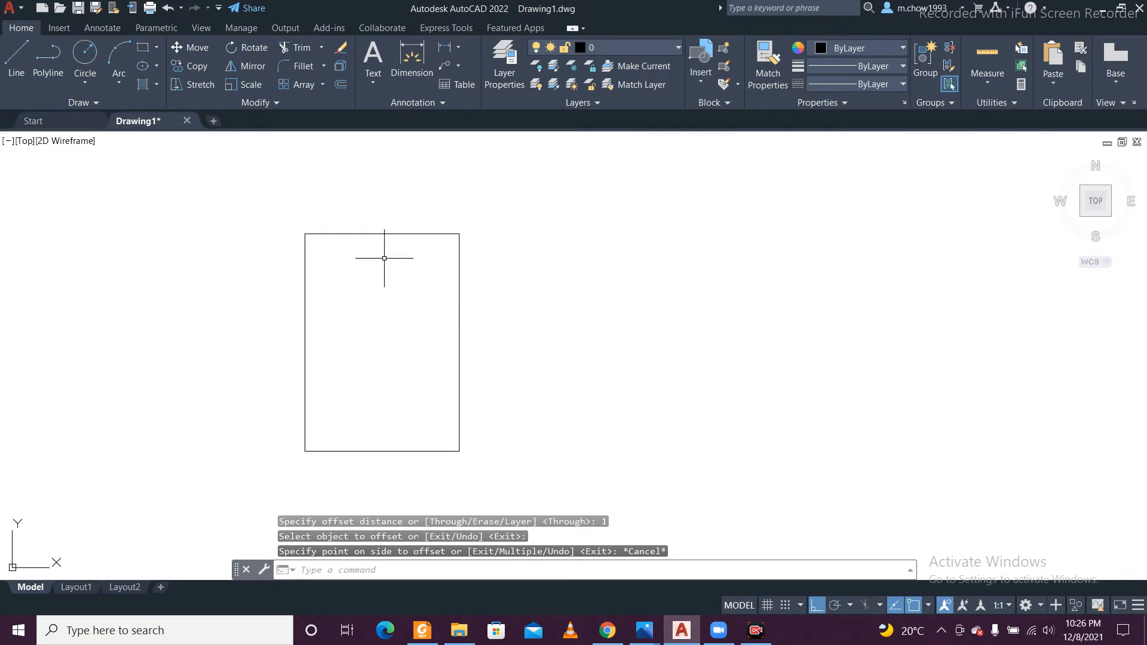
pyautogui.write('o')
pyautogui.press('Return')
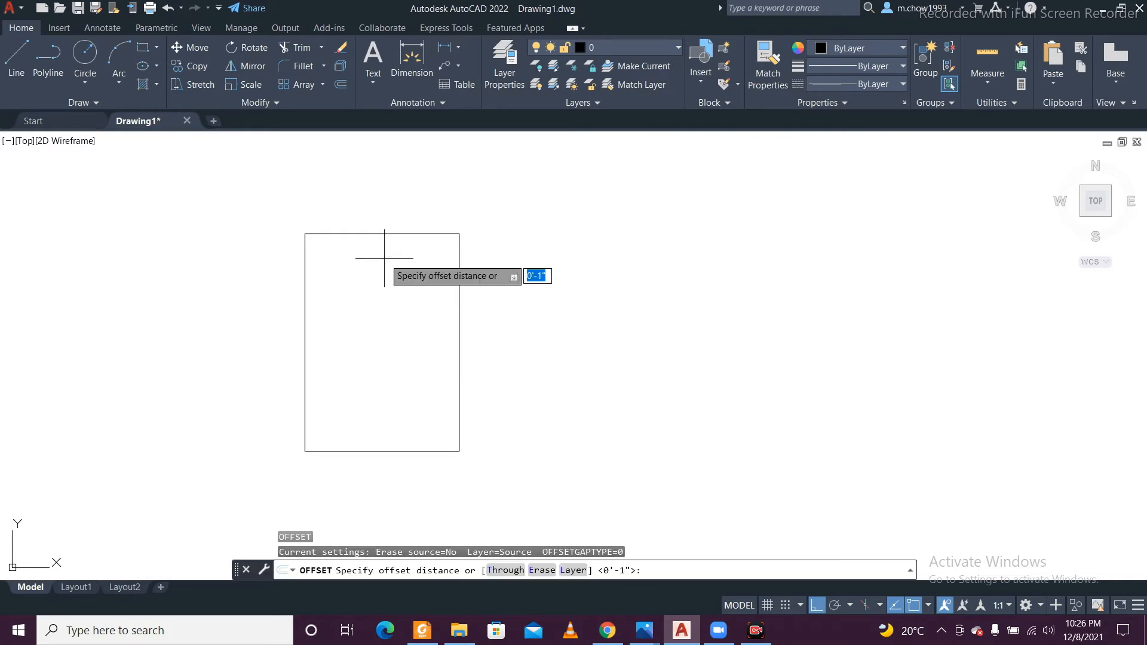
pyautogui.press('Return')
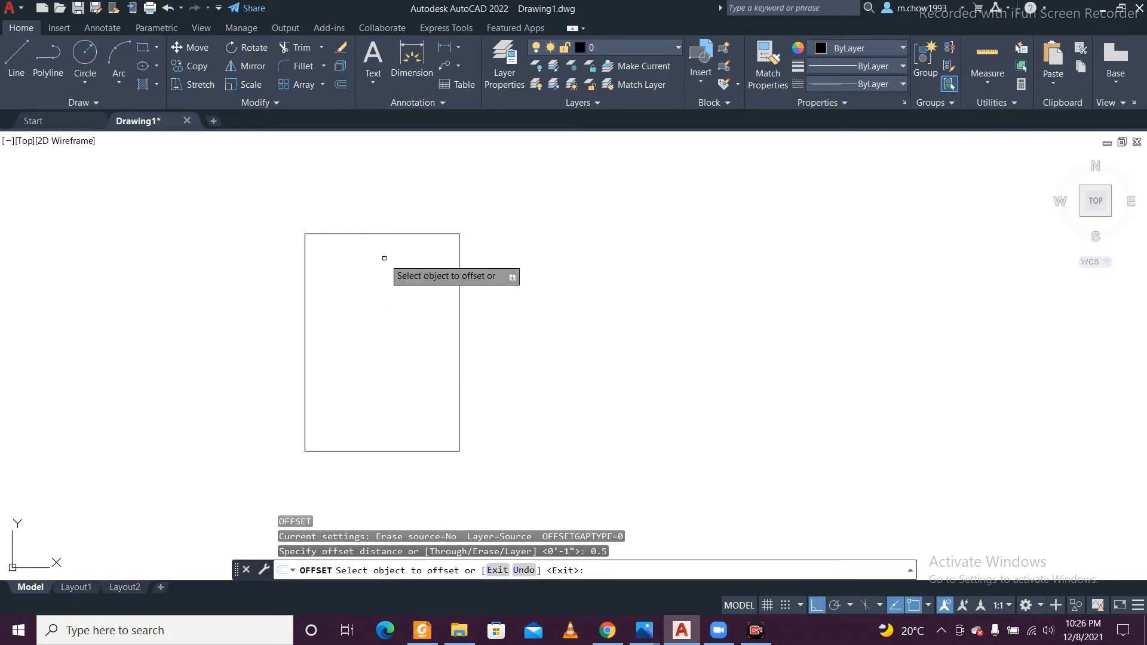
pyautogui.click(392, 234)
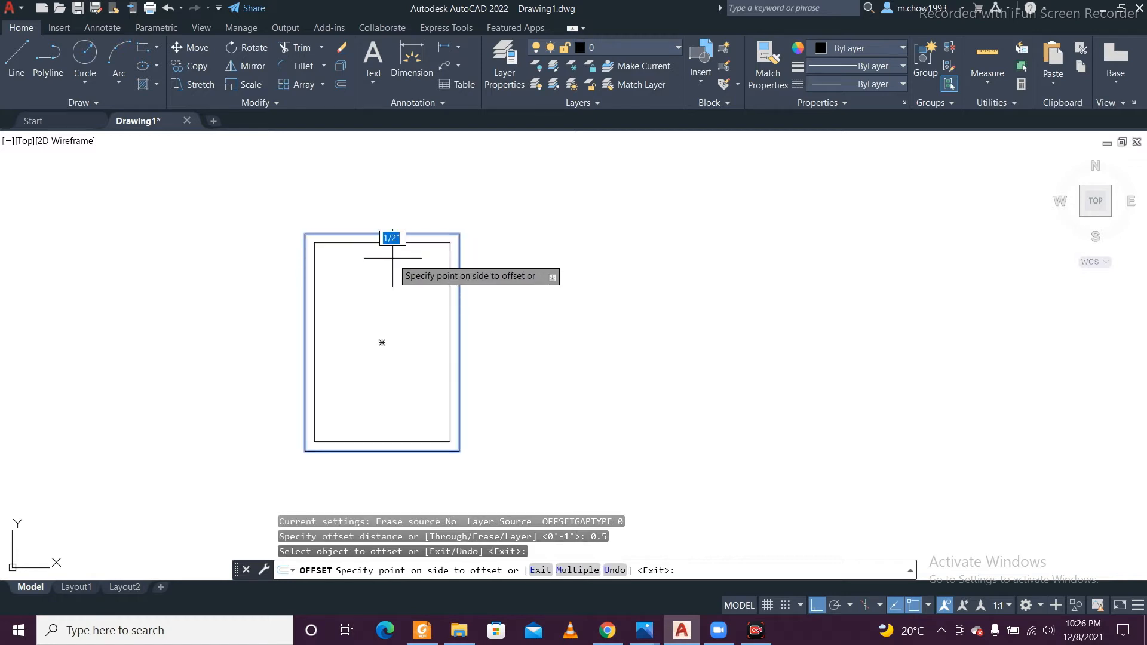
pyautogui.scroll(4, 392, 258)
pyautogui.scroll(-3, 525, 174)
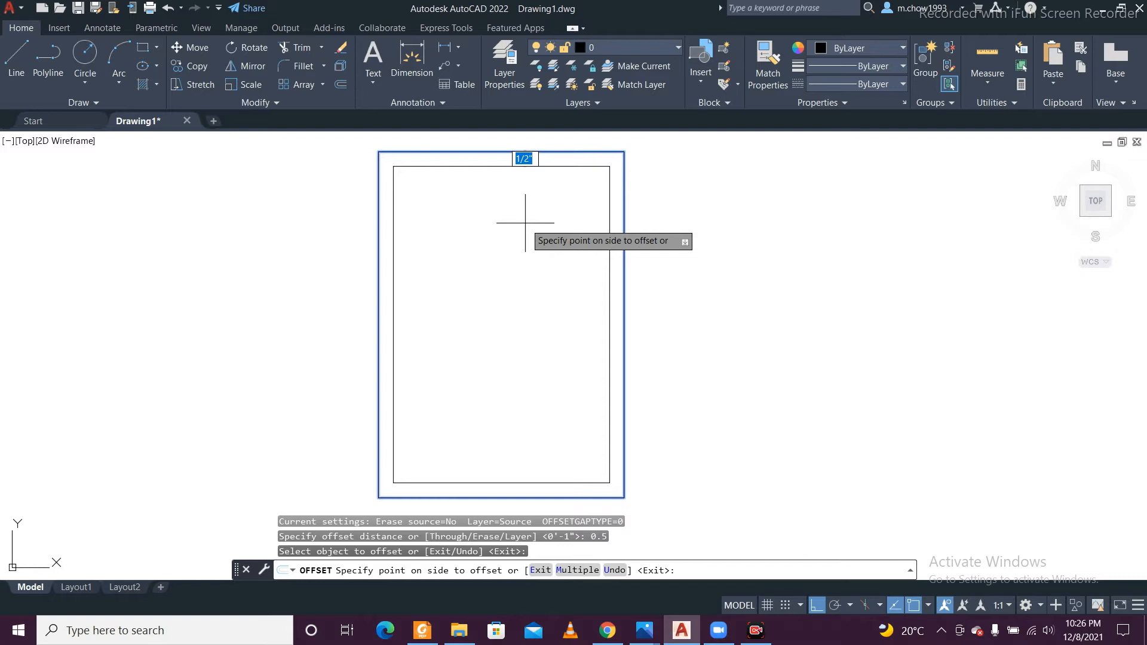
pyautogui.press('Escape')
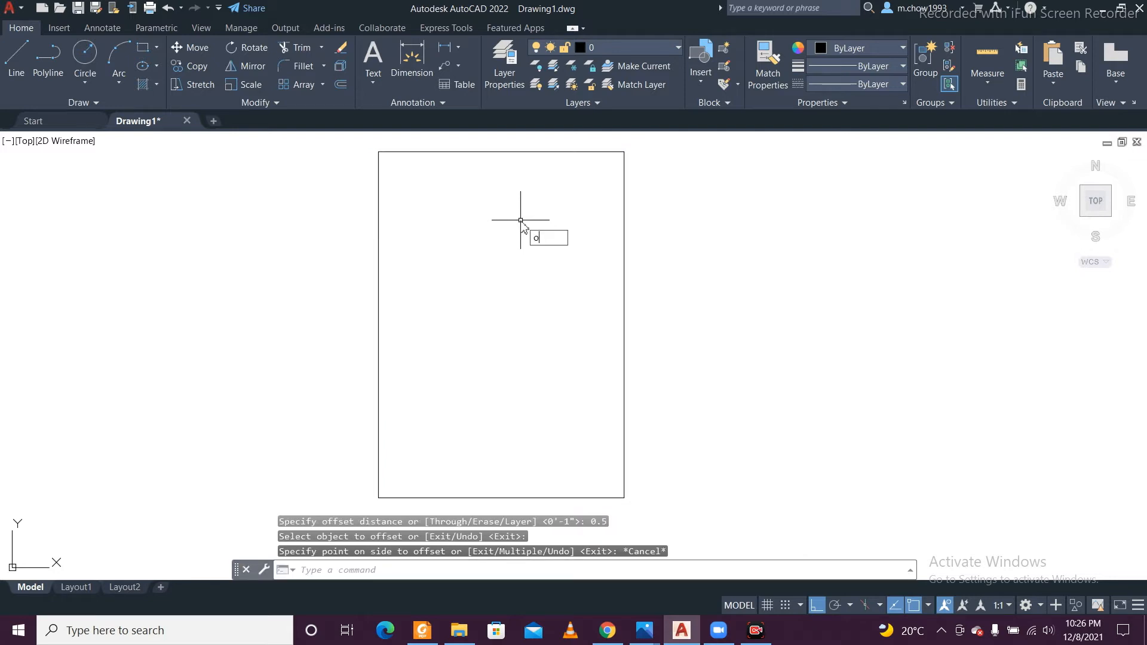
# Step: Offset the 8.3 by 11.7 rectangle inward by 0.25 to form the sheet border
pyautogui.press('Return')
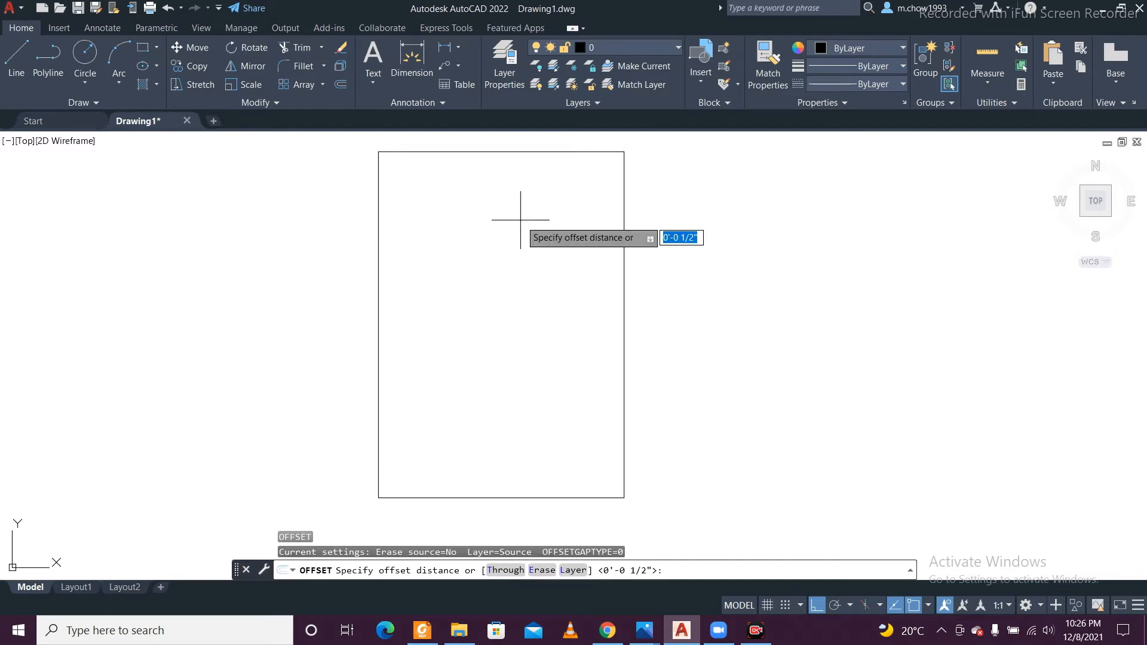
pyautogui.write('0.25')
pyautogui.press('Return')
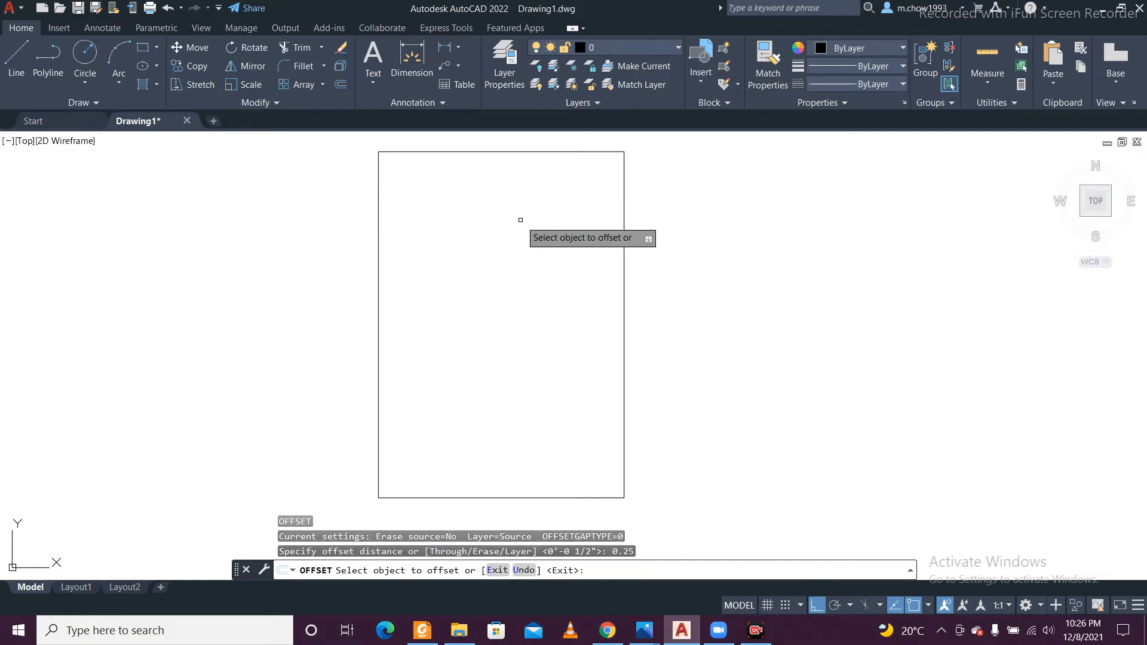
pyautogui.click(560, 150)
pyautogui.click(502, 325)
pyautogui.scroll(-2, 430, 236)
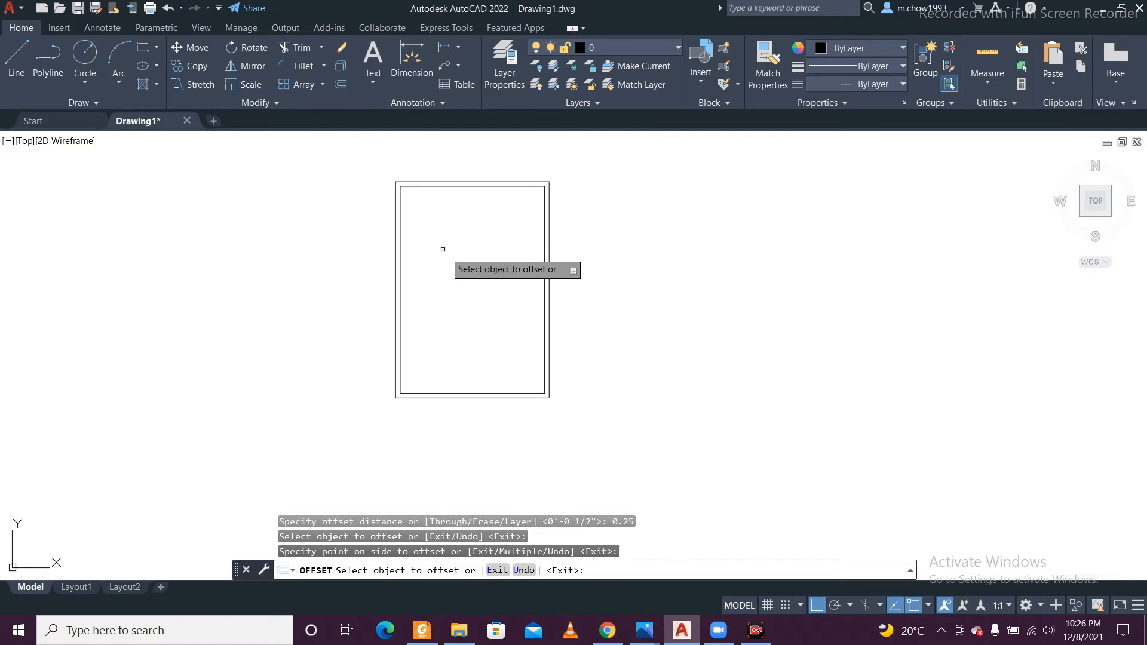
pyautogui.scroll(2, 477, 369)
pyautogui.press('Escape')
pyautogui.scroll(-2, 472, 342)
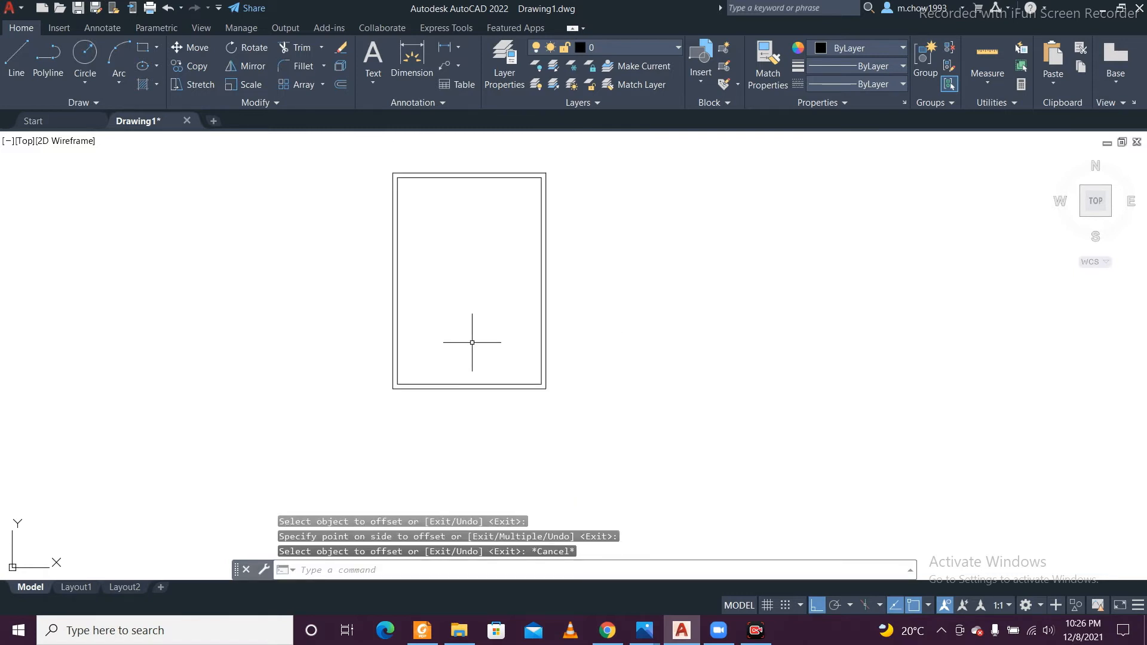
# Step: Select both nested rectangles with a right-to-left crossing window, trying it twice, and clear the selection each time
pyautogui.scroll(2, 456, 361)
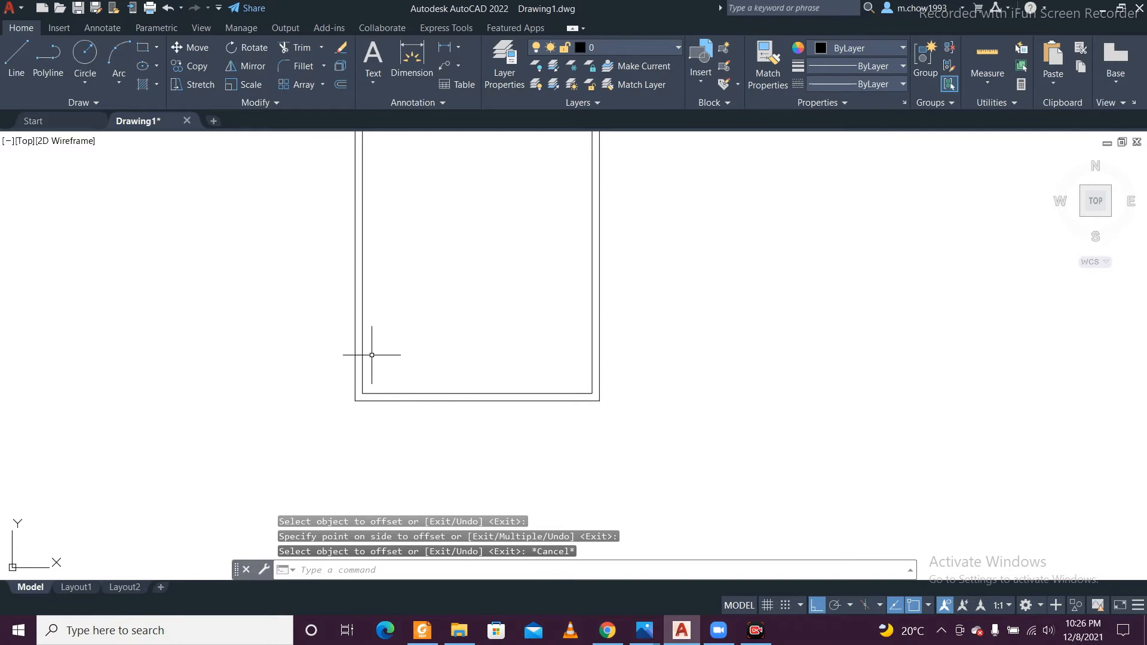
pyautogui.scroll(-4, 566, 365)
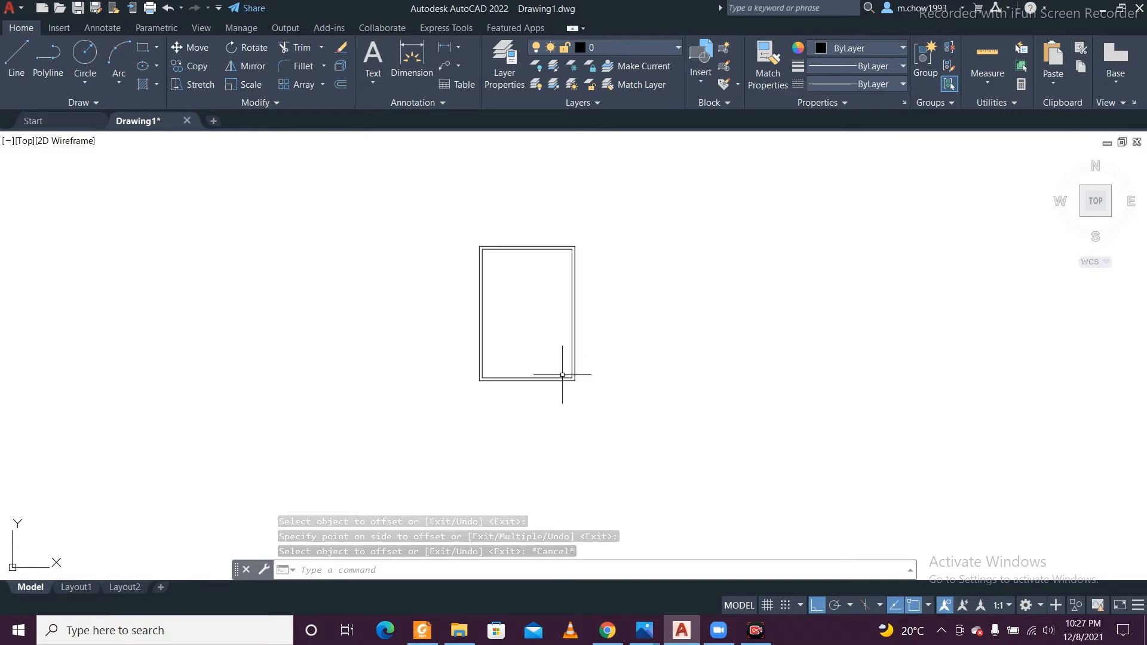
pyautogui.click(661, 413)
pyautogui.click(439, 207)
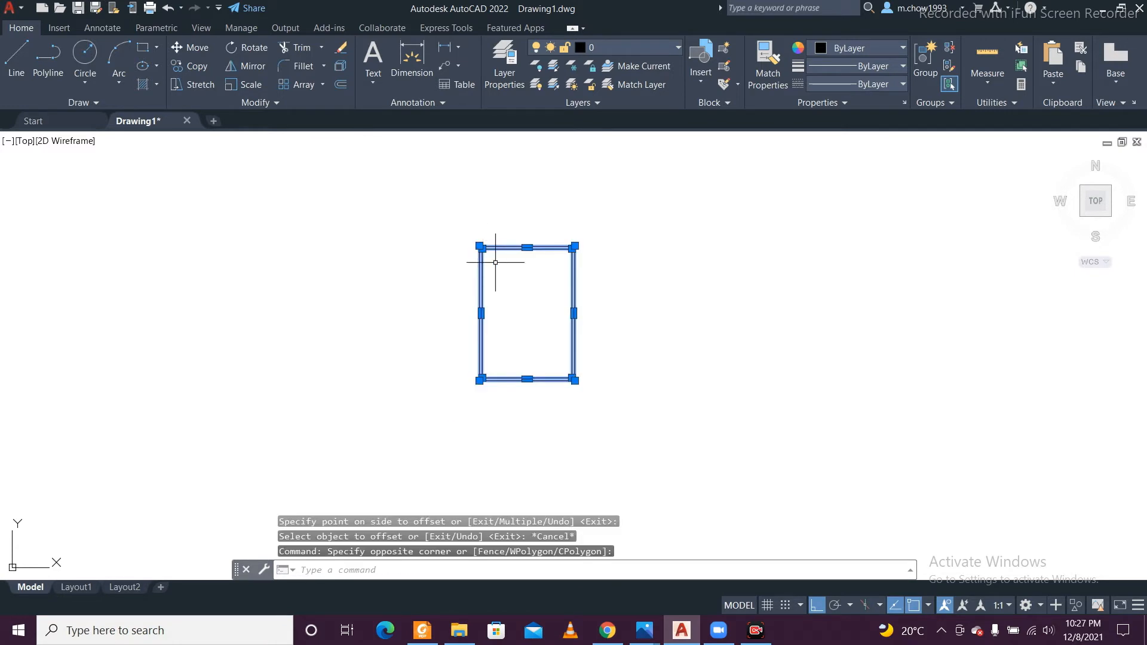
pyautogui.press('Escape')
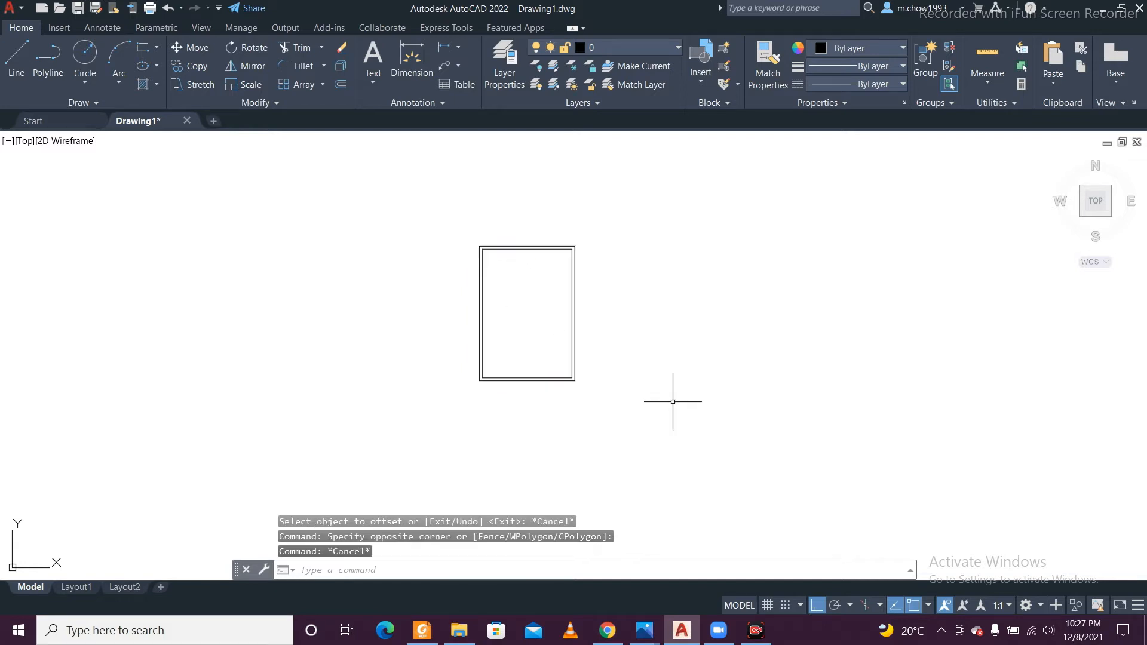
pyautogui.click(689, 416)
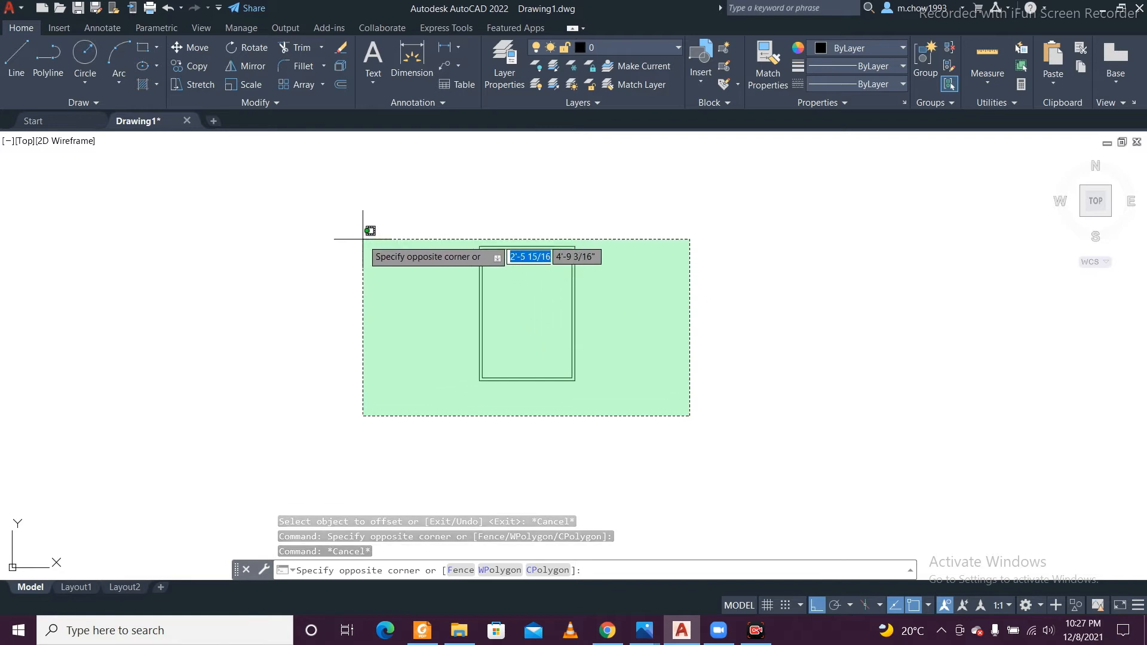
pyautogui.click(348, 186)
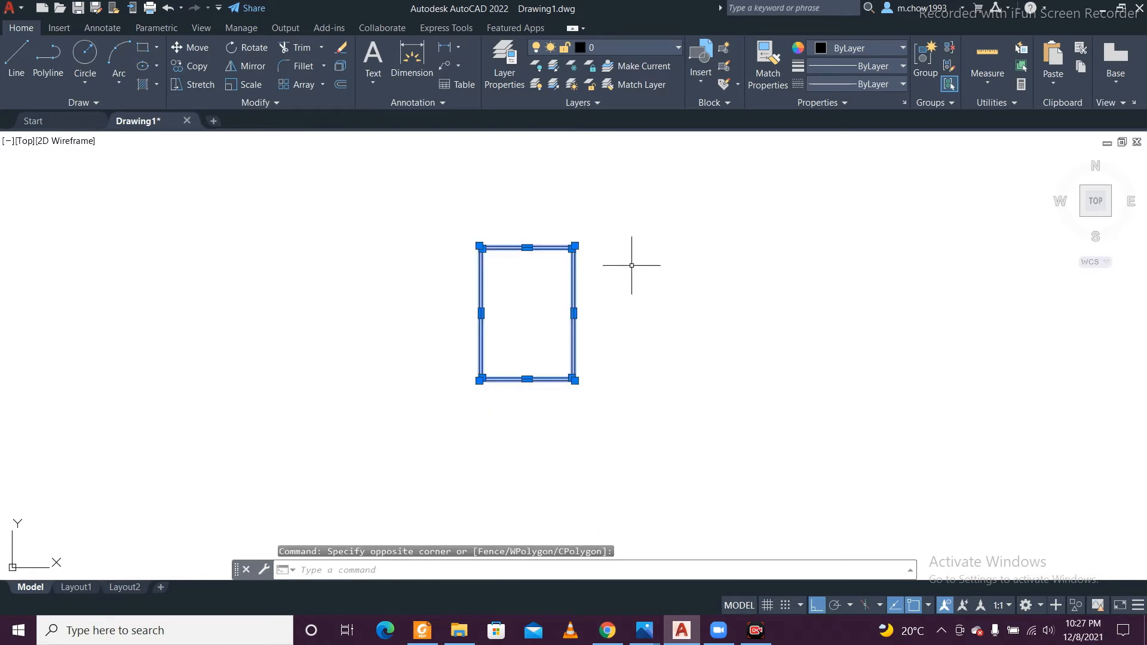
pyautogui.scroll(4, 625, 261)
pyautogui.scroll(-2, 547, 249)
pyautogui.moveTo(548, 249); pyautogui.dragTo(510, 267, button='middle')
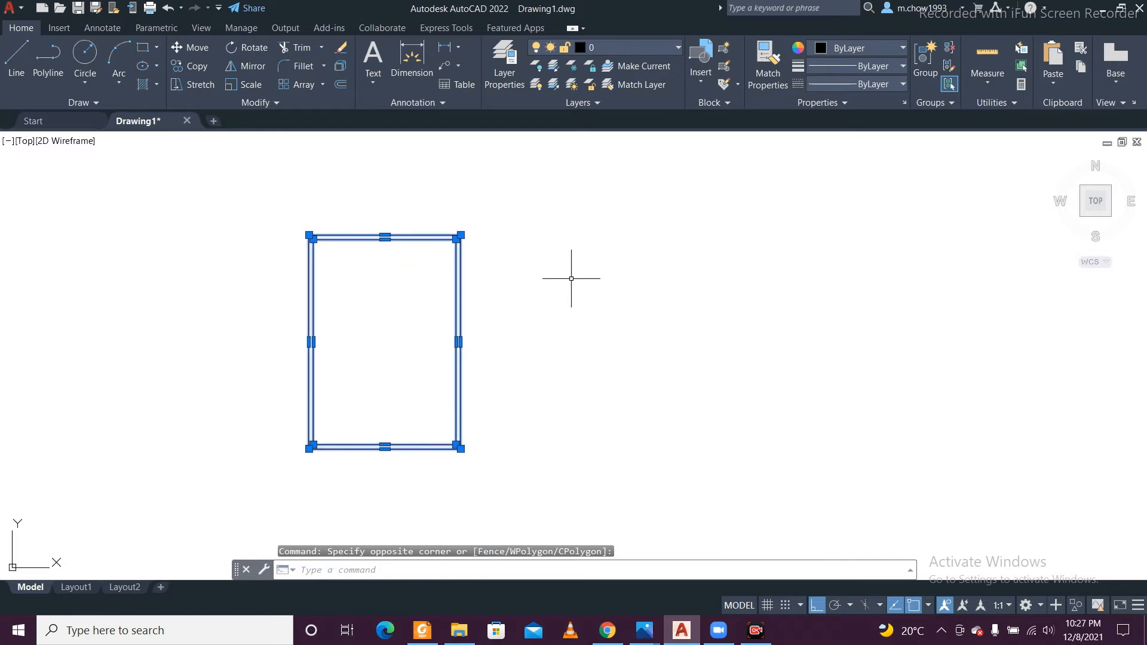
pyautogui.scroll(-3, 573, 278)
pyautogui.moveTo(591, 284); pyautogui.dragTo(555, 305, button='middle')
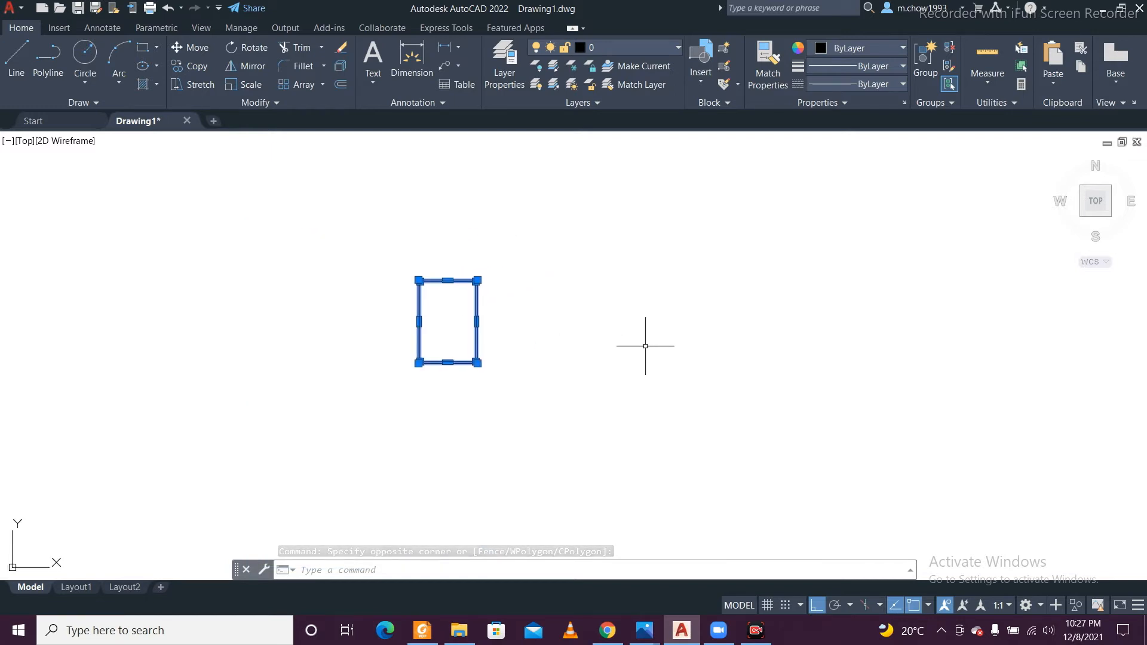
pyautogui.press('Escape')
# Step: Try a crossing lasso over the sheet and a selection window in the empty area beside it, cancelling both
pyautogui.moveTo(677, 353)
pyautogui.mouseDown()
pyautogui.moveTo(657, 310)
pyautogui.moveTo(678, 324)
pyautogui.moveTo(397, 339)
pyautogui.moveTo(362, 245)
pyautogui.moveTo(624, 179)
pyautogui.moveTo(159, 231)
pyautogui.moveTo(198, 317)
pyautogui.mouseUp()
pyautogui.press('Escape')
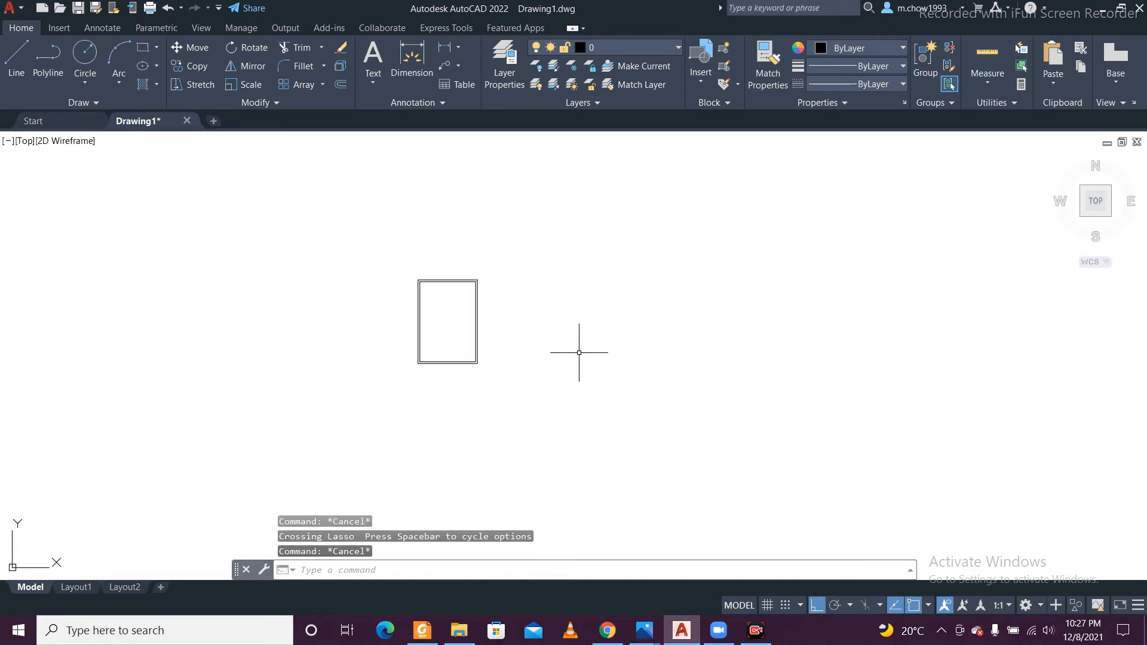
pyautogui.click(646, 465)
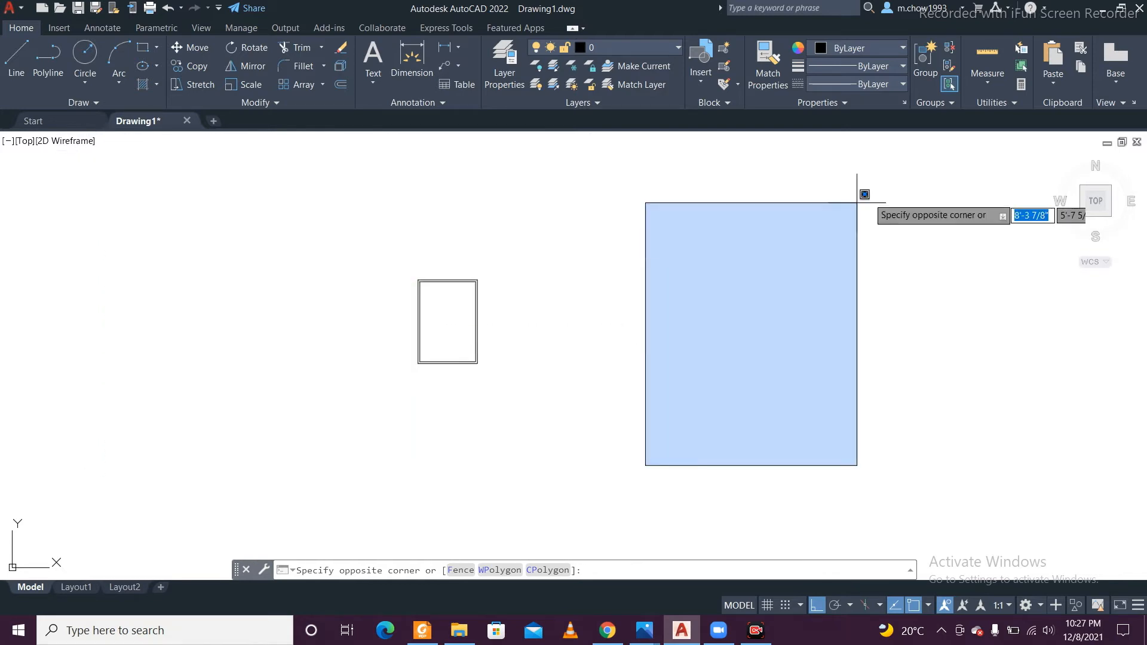
pyautogui.press('Escape')
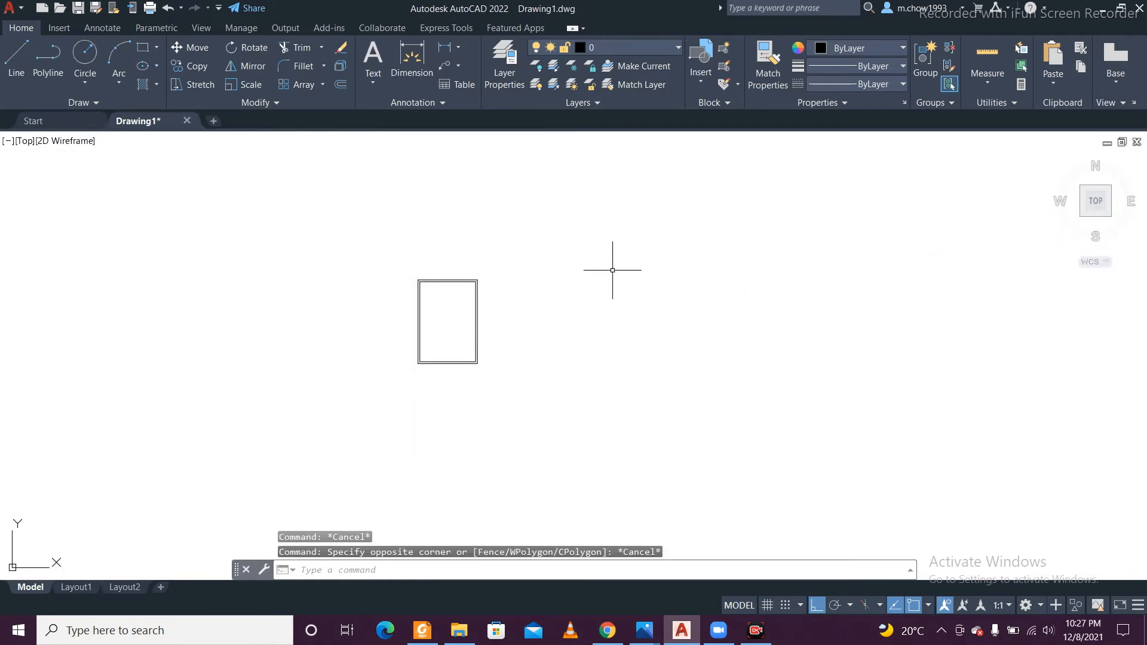
# Step: Draw a horizontal line about 1'-10" long in the empty area to the right of the sheet
pyautogui.click(19, 63)
pyautogui.click(623, 322)
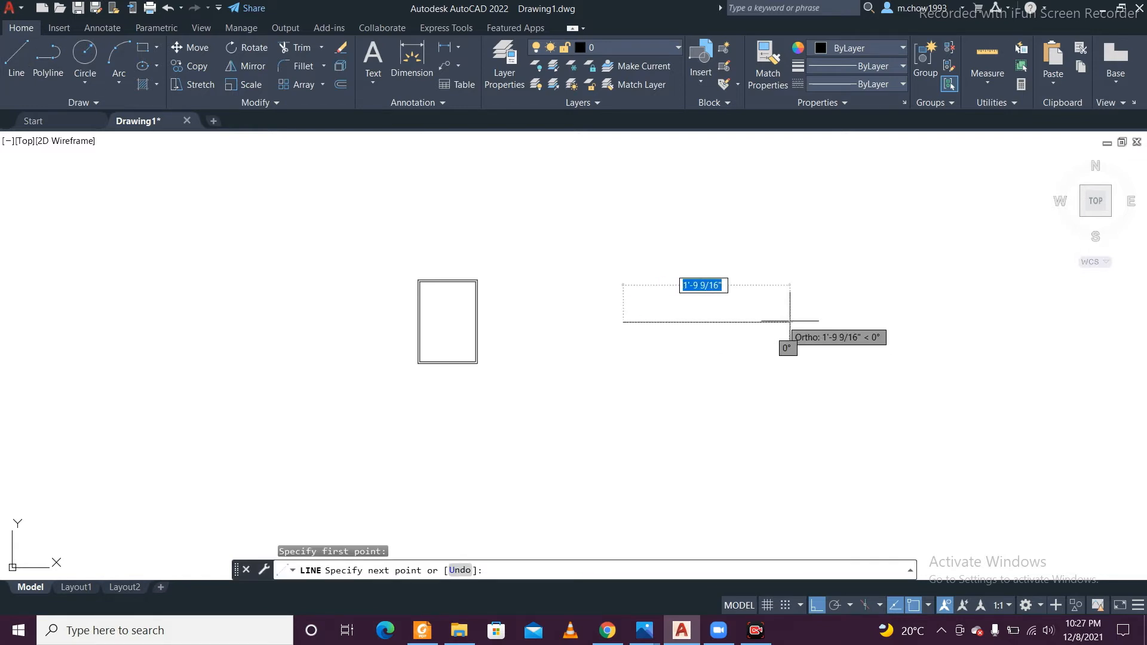
pyautogui.click(789, 322)
pyautogui.press('Escape')
# Step: Select the horizontal line with crossing windows that cover only its right part, and clear the selection
pyautogui.click(871, 389)
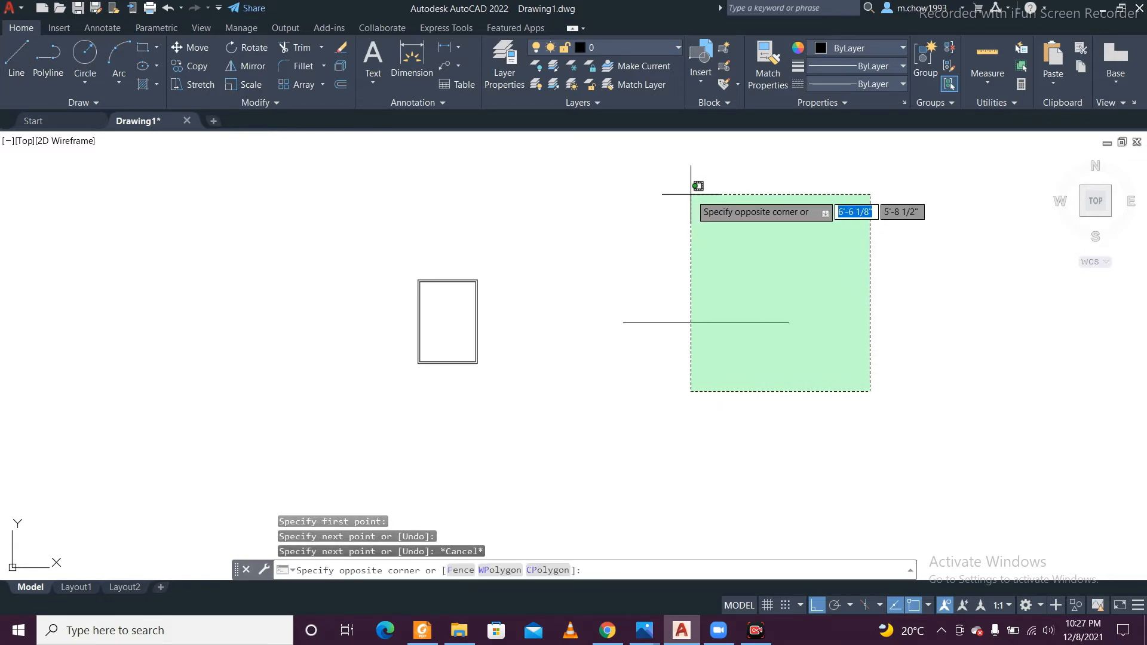
pyautogui.click(732, 236)
pyautogui.click(921, 416)
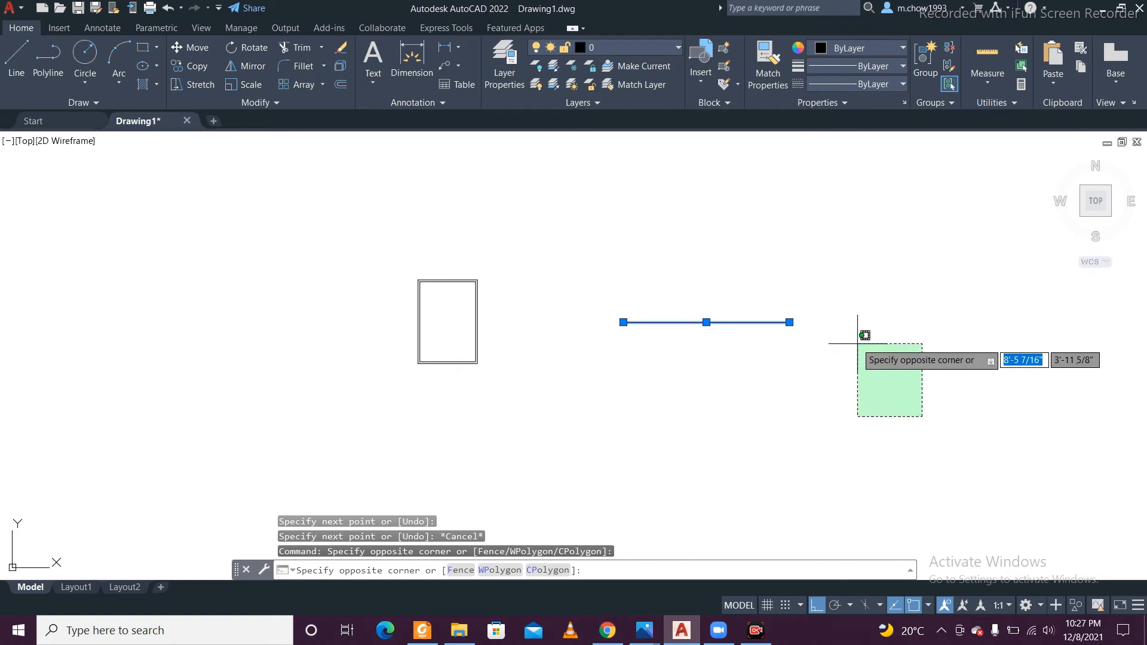
pyautogui.click(722, 221)
pyautogui.press('Escape')
pyautogui.click(967, 418)
pyautogui.click(773, 257)
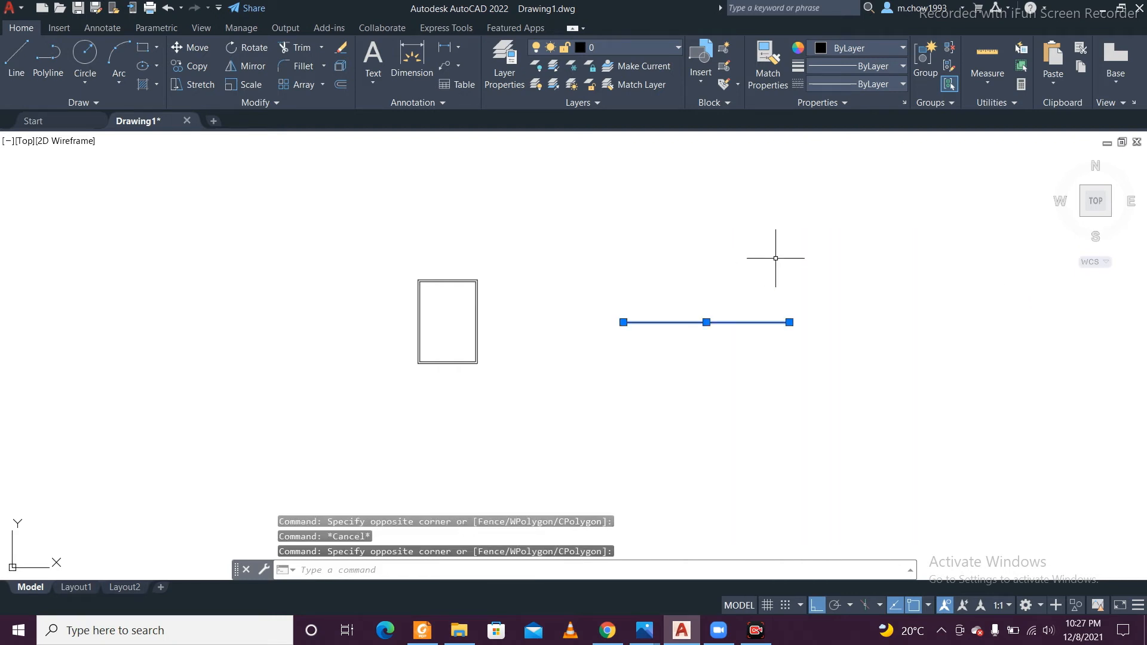
pyautogui.press('Escape')
# Step: Compare a left-to-right window and a crossing window over only part of the horizontal line, and clear the selection
pyautogui.click(583, 231)
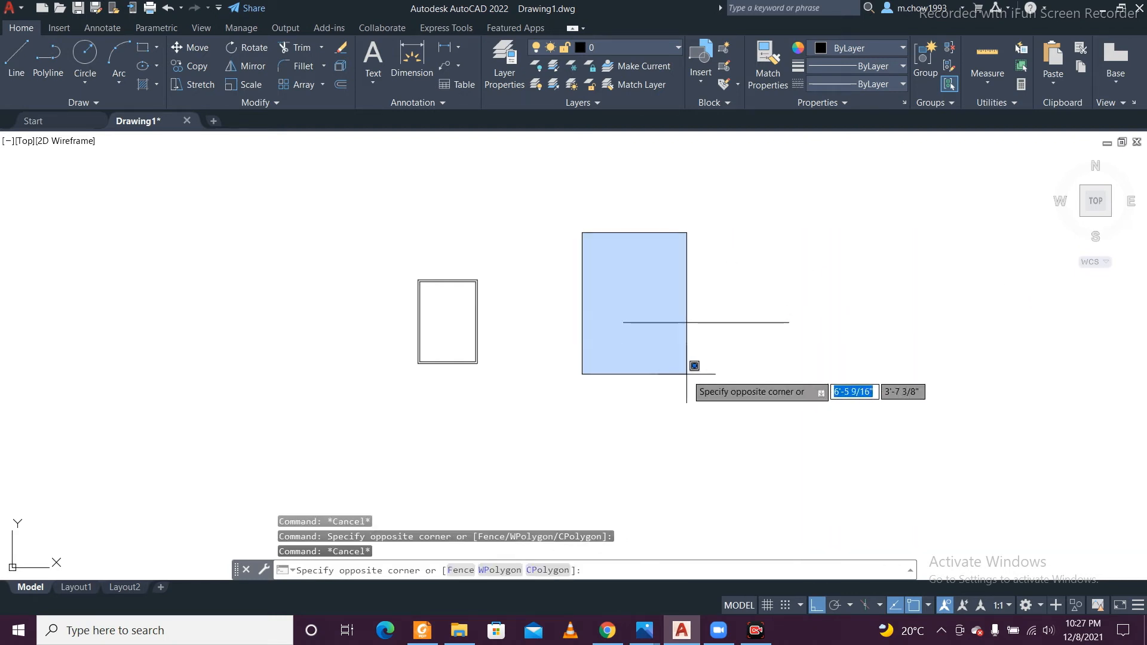
pyautogui.press('Escape')
pyautogui.click(572, 212)
pyautogui.click(739, 365)
pyautogui.click(623, 243)
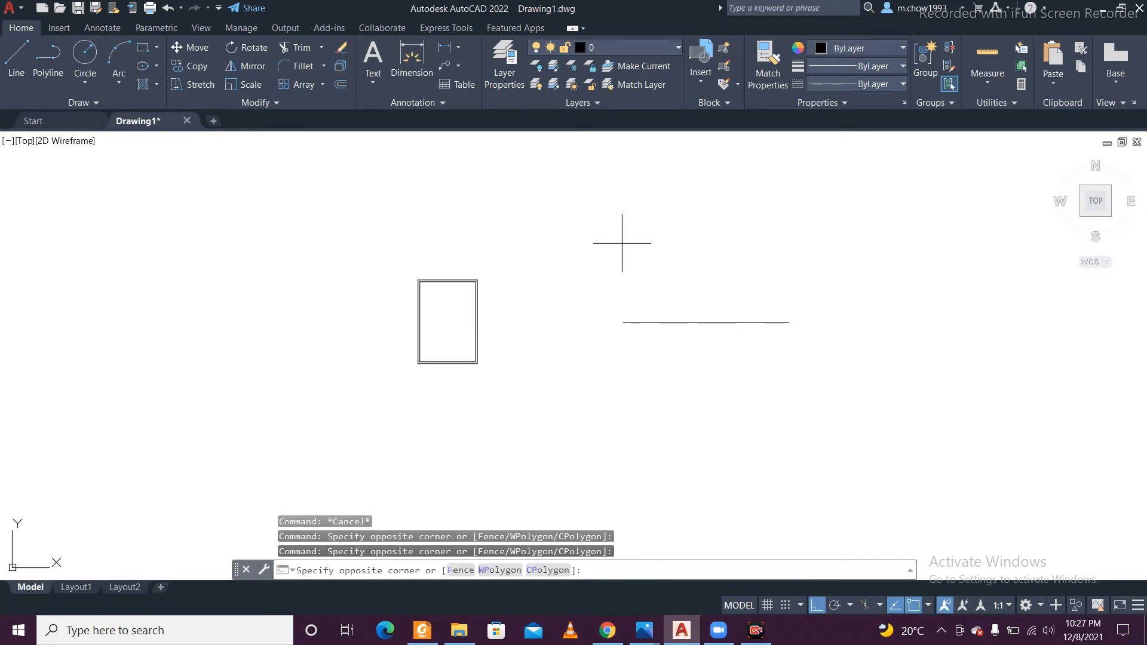
pyautogui.click(747, 361)
pyautogui.click(578, 225)
pyautogui.click(892, 418)
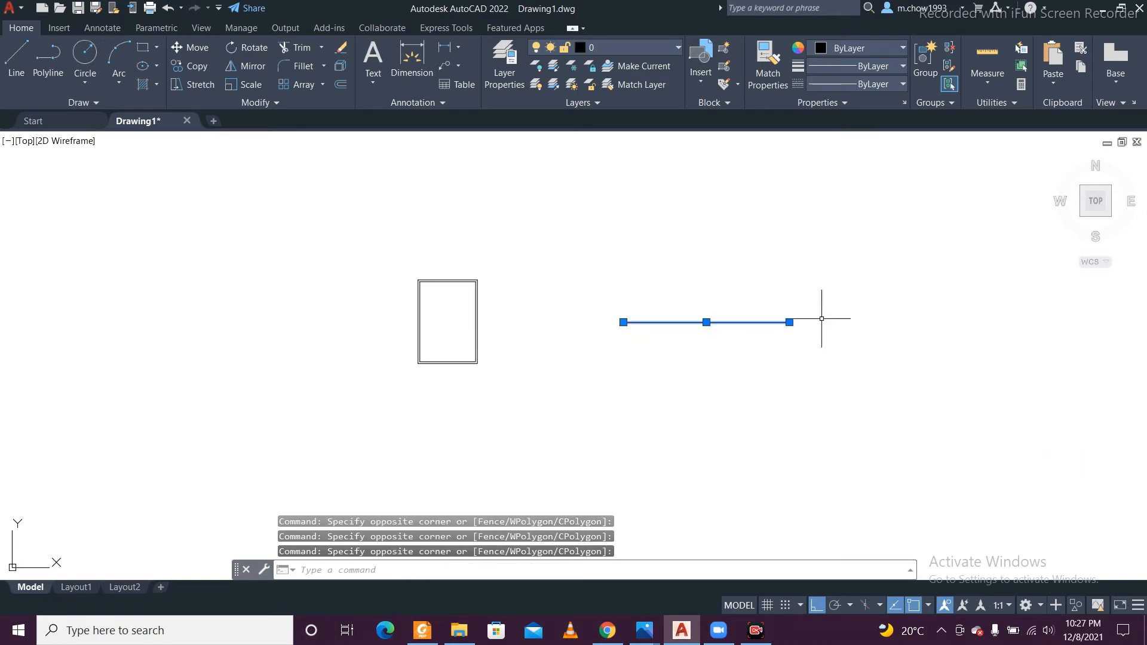
pyautogui.press('Escape')
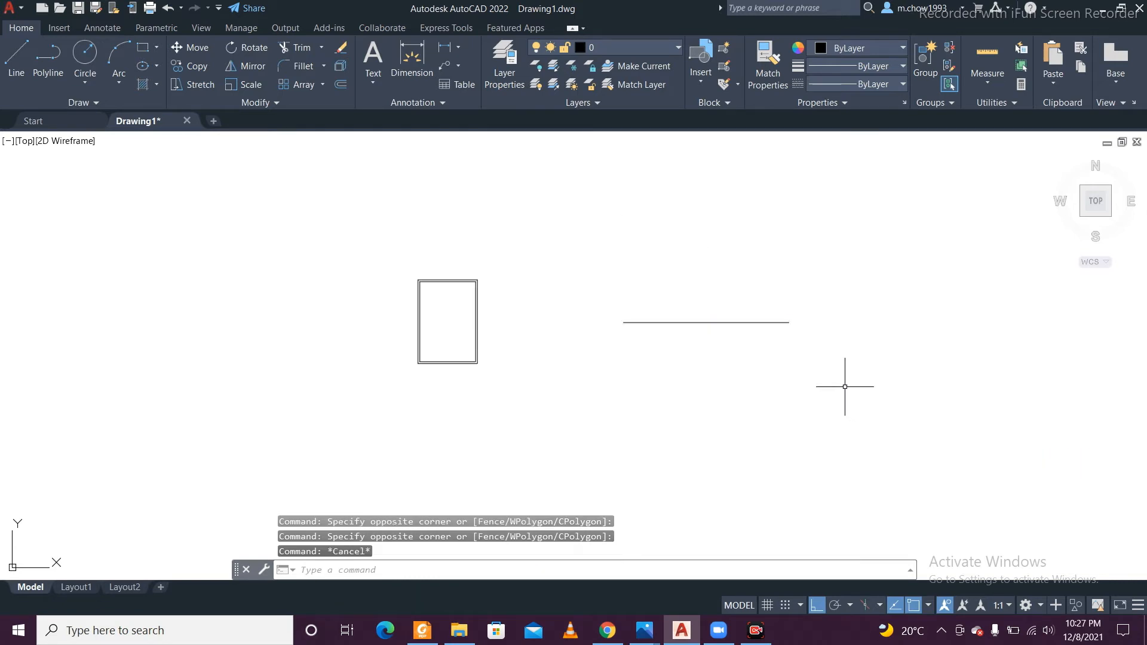
# Step: Select the horizontal line with a left-to-right window that encloses it completely, and clear the selection
pyautogui.click(557, 229)
pyautogui.click(830, 459)
pyautogui.press('Escape')
# Step: Select the horizontal line with a crossing window and delete it
pyautogui.click(877, 428)
pyautogui.click(652, 217)
pyautogui.click(607, 217)
pyautogui.press('Escape')
pyautogui.click(960, 463)
pyautogui.press('Escape')
pyautogui.click(902, 421)
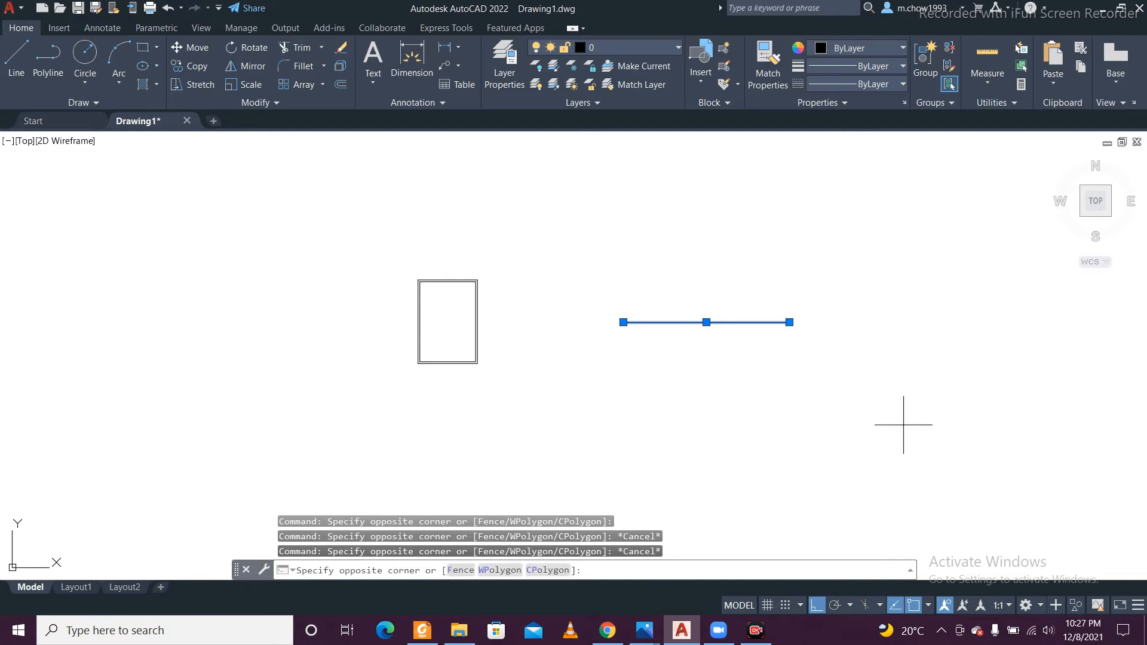
pyautogui.press('Escape')
pyautogui.press('Delete')
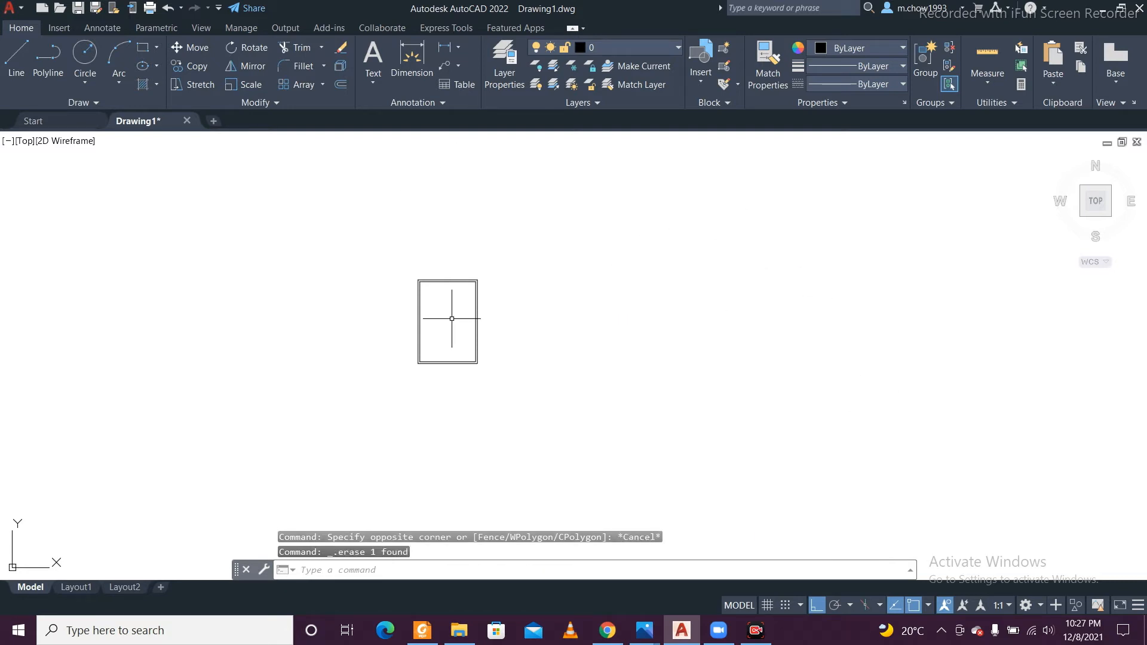
pyautogui.scroll(4, 489, 299)
pyautogui.scroll(-4, 491, 298)
pyautogui.moveTo(529, 315); pyautogui.dragTo(453, 356, button='middle')
pyautogui.scroll(2, 454, 325)
pyautogui.moveTo(448, 285); pyautogui.dragTo(428, 305, button='middle')
pyautogui.scroll(2, 334, 365)
pyautogui.scroll(-4, 371, 403)
# Step: Scale both the sheet rectangle and its border by a factor of 100 from the outer lower-left corner
pyautogui.click(441, 476)
pyautogui.click(212, 283)
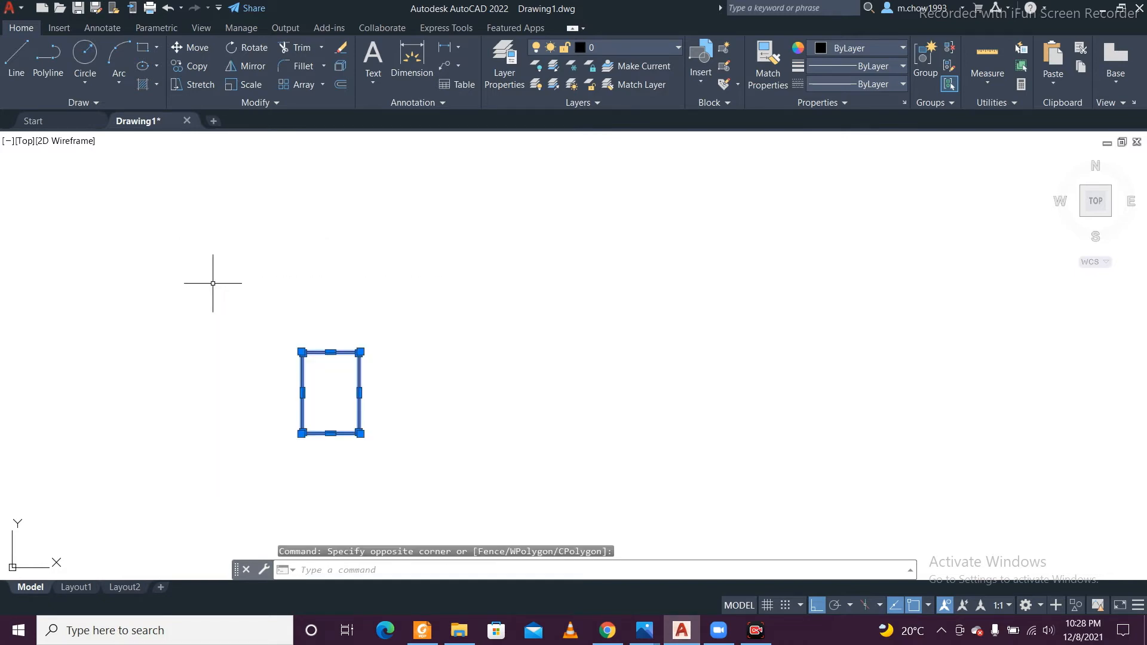
pyautogui.write('sc')
pyautogui.press('Return')
pyautogui.scroll(8, 284, 442)
pyautogui.click(384, 382)
pyautogui.scroll(-4, 352, 394)
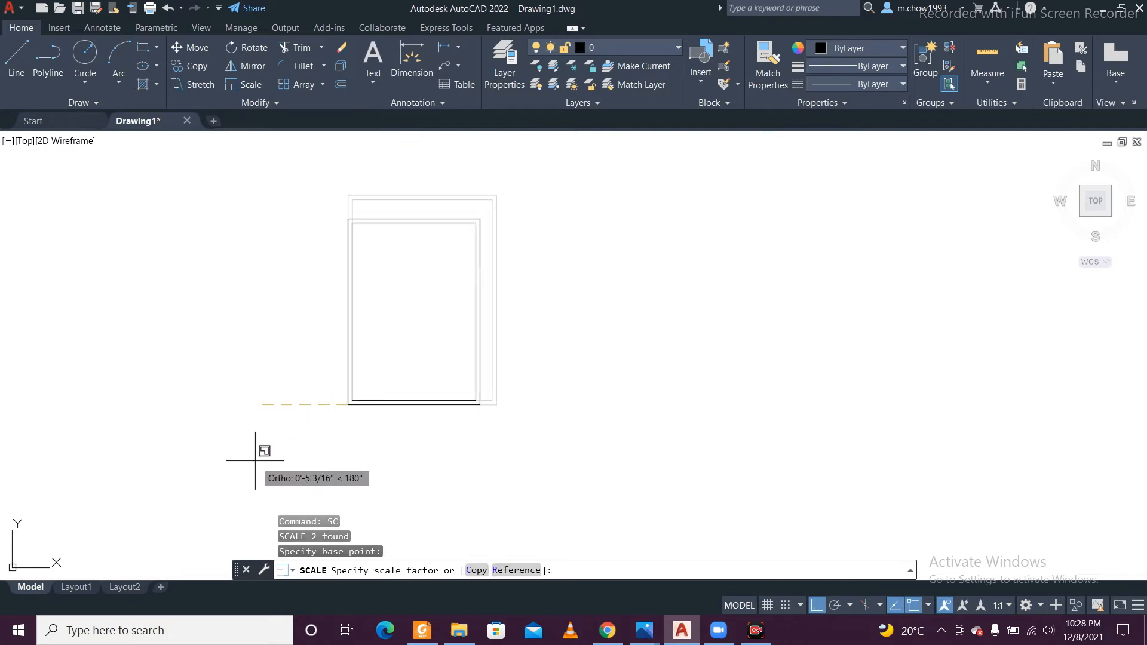
pyautogui.write('100')
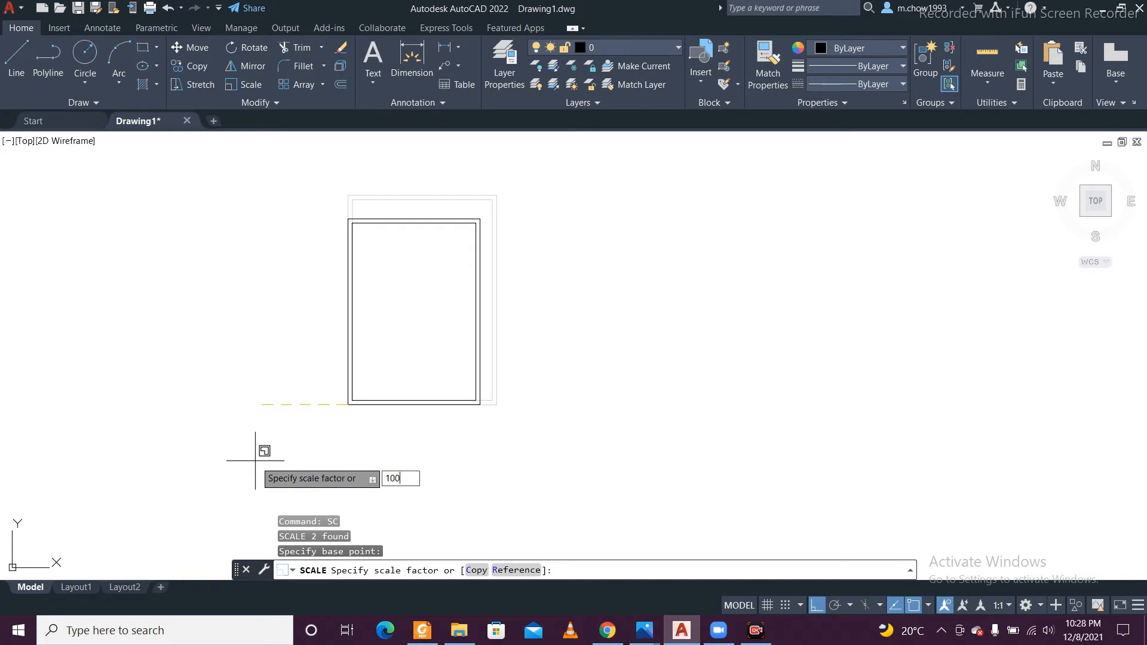
pyautogui.press('Return')
pyautogui.scroll(-6, 245, 396)
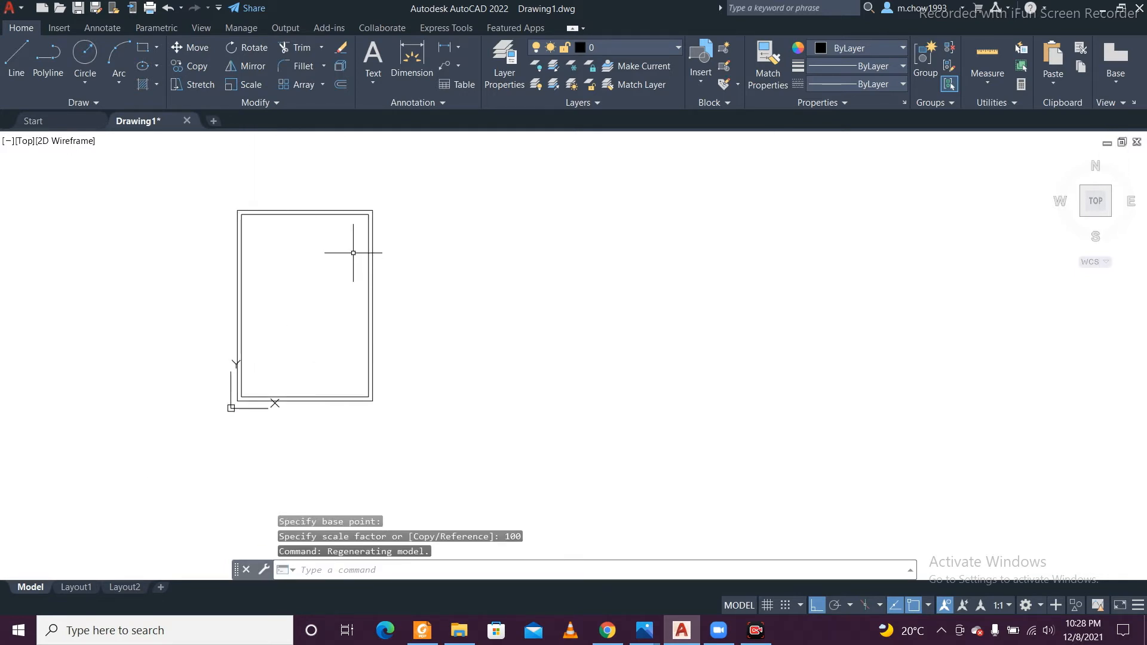
pyautogui.scroll(3, 352, 263)
pyautogui.scroll(-5, 353, 257)
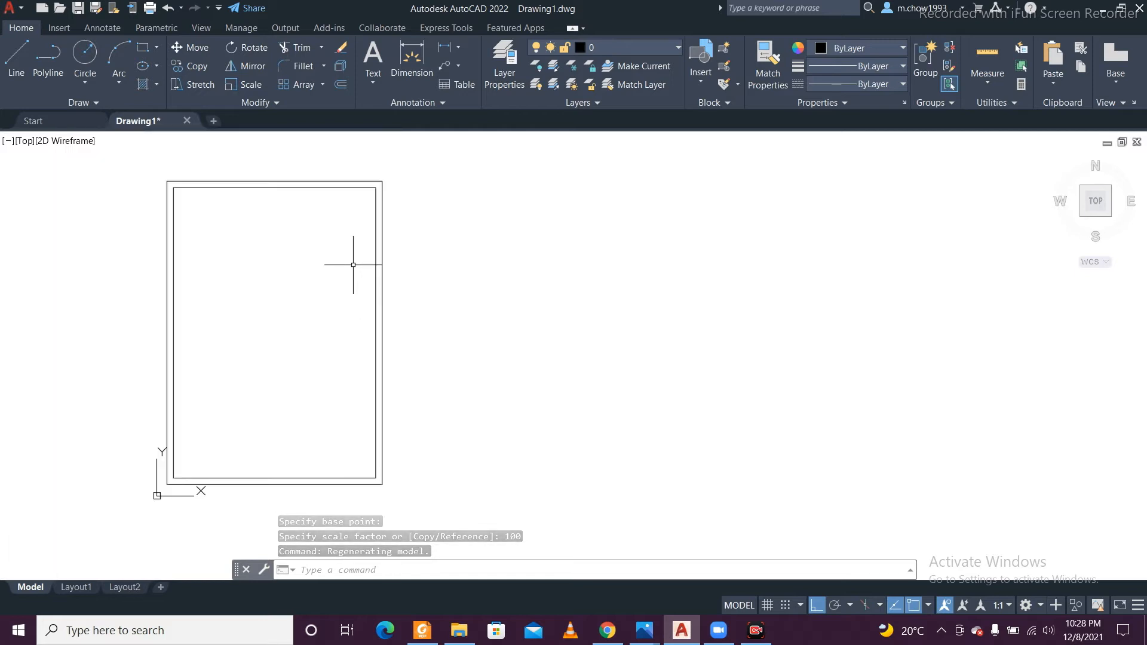
pyautogui.moveTo(478, 286); pyautogui.dragTo(474, 309, button='middle')
pyautogui.moveTo(549, 293)
pyautogui.mouseDown(button='middle')
pyautogui.moveTo(453, 302)
pyautogui.moveTo(416, 284)
pyautogui.mouseUp(button='middle')
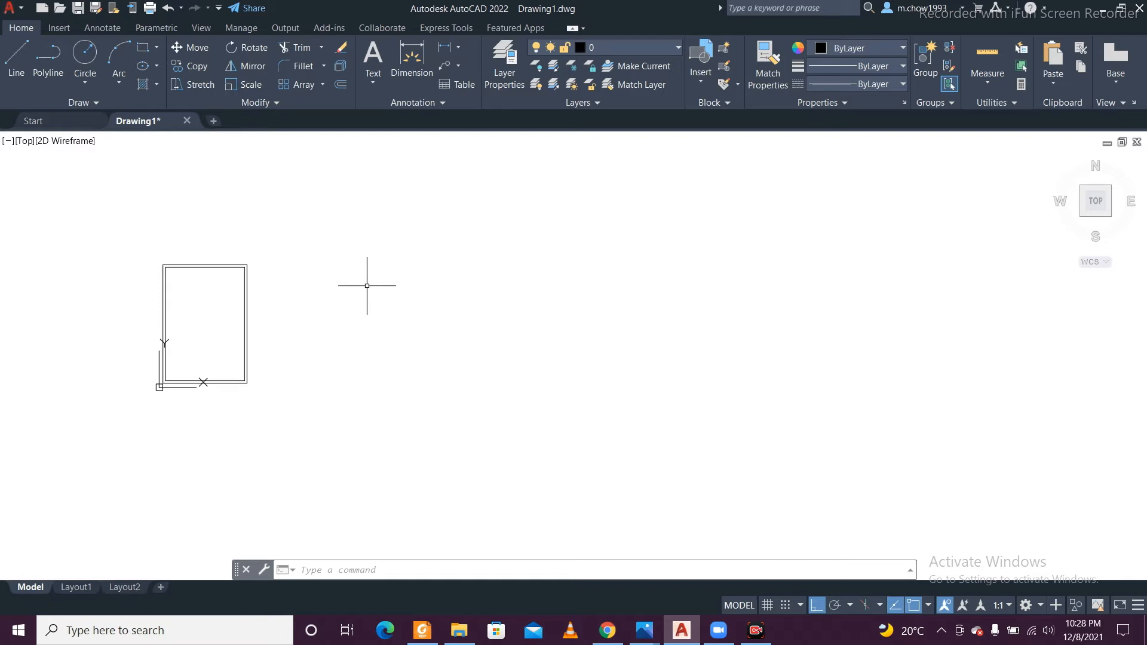
pyautogui.click(143, 47)
pyautogui.click(350, 266)
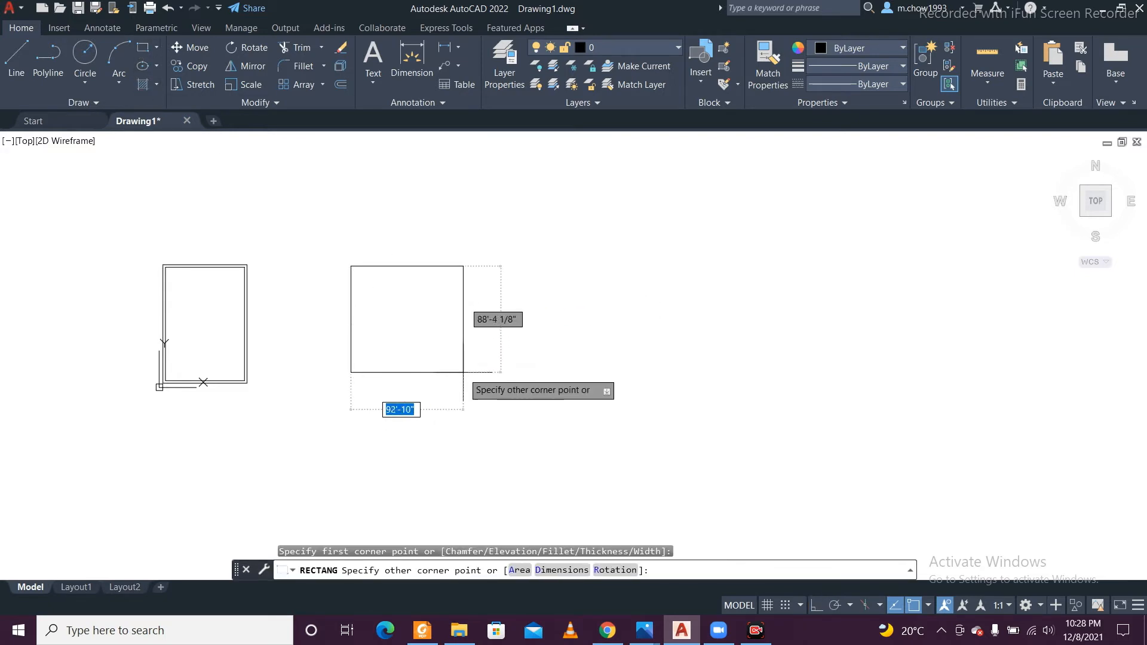
pyautogui.write('35')
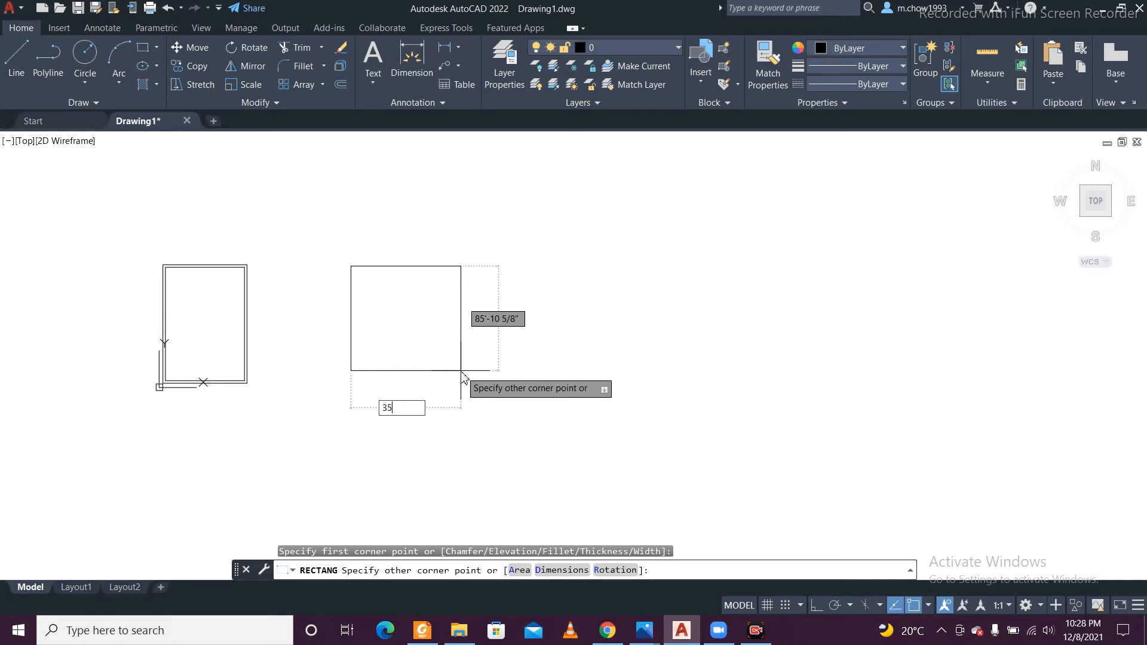
pyautogui.press('Tab')
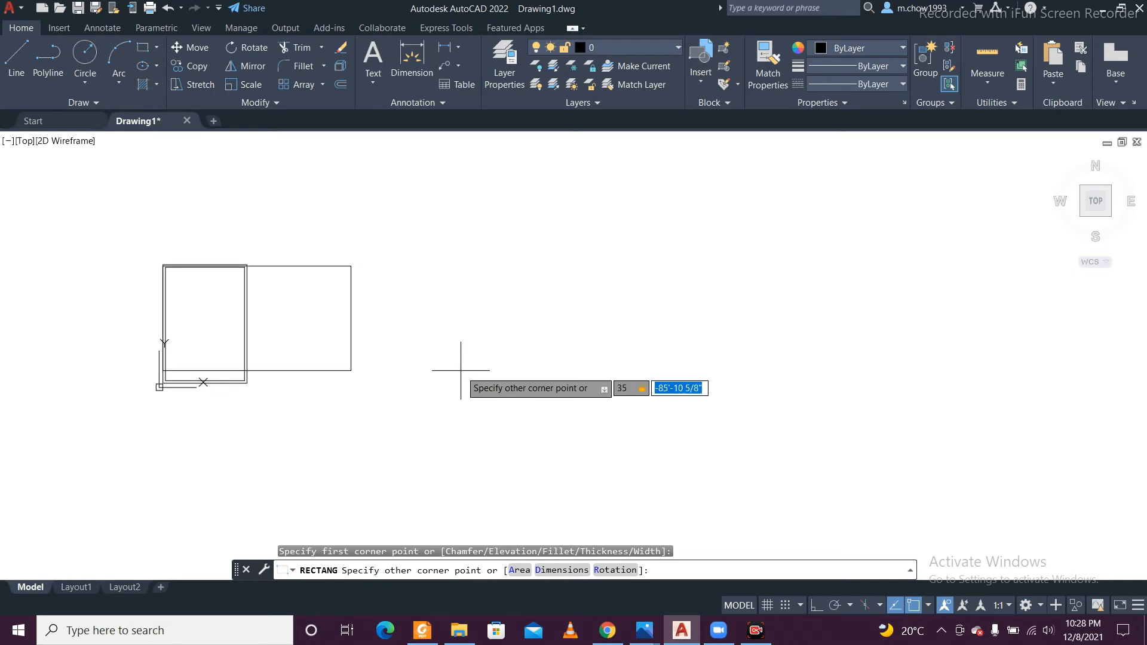
pyautogui.write('45')
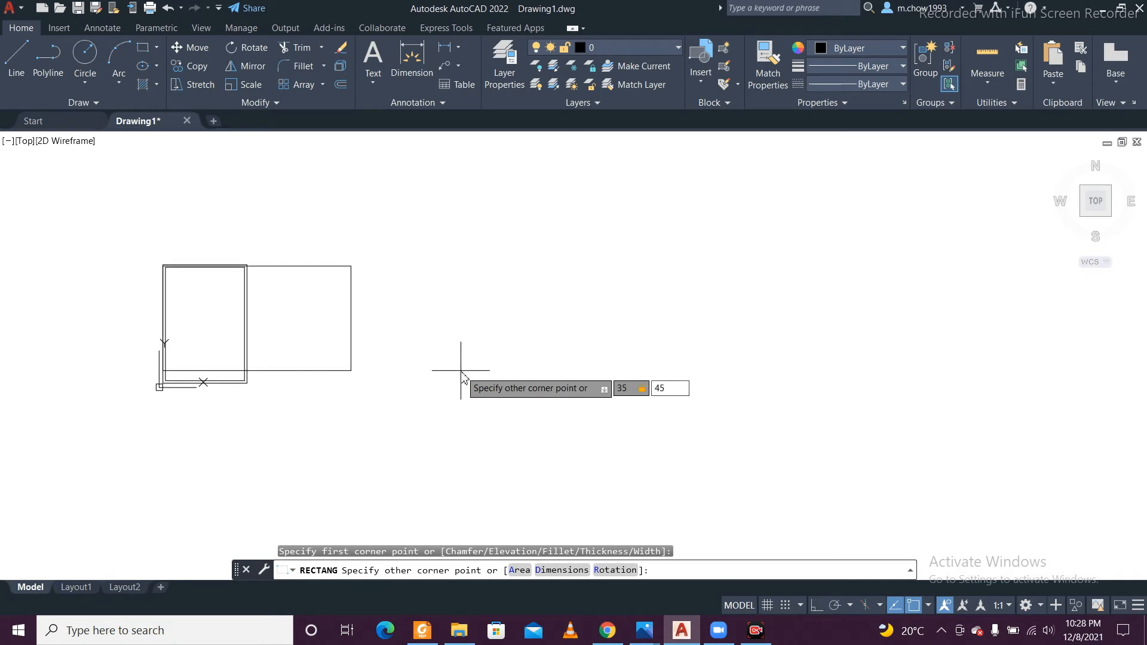
pyautogui.press('Escape')
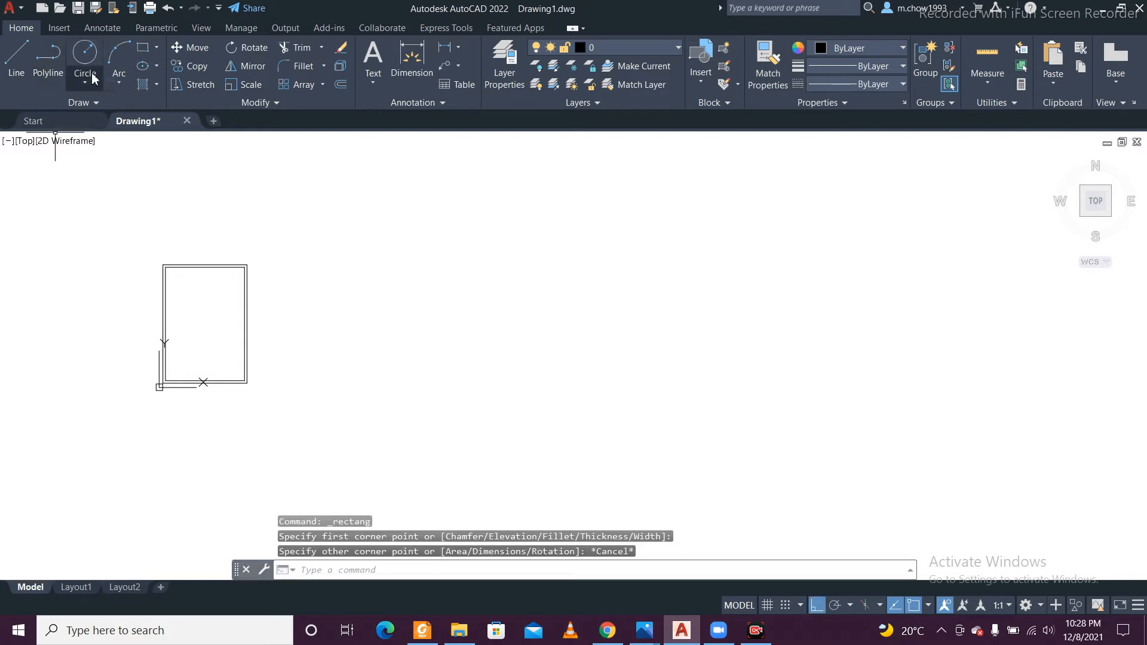
# Step: Draw a rectangle 35' wide and 45' high in the empty area to the right of the sheet
pyautogui.click(143, 47)
pyautogui.click(397, 297)
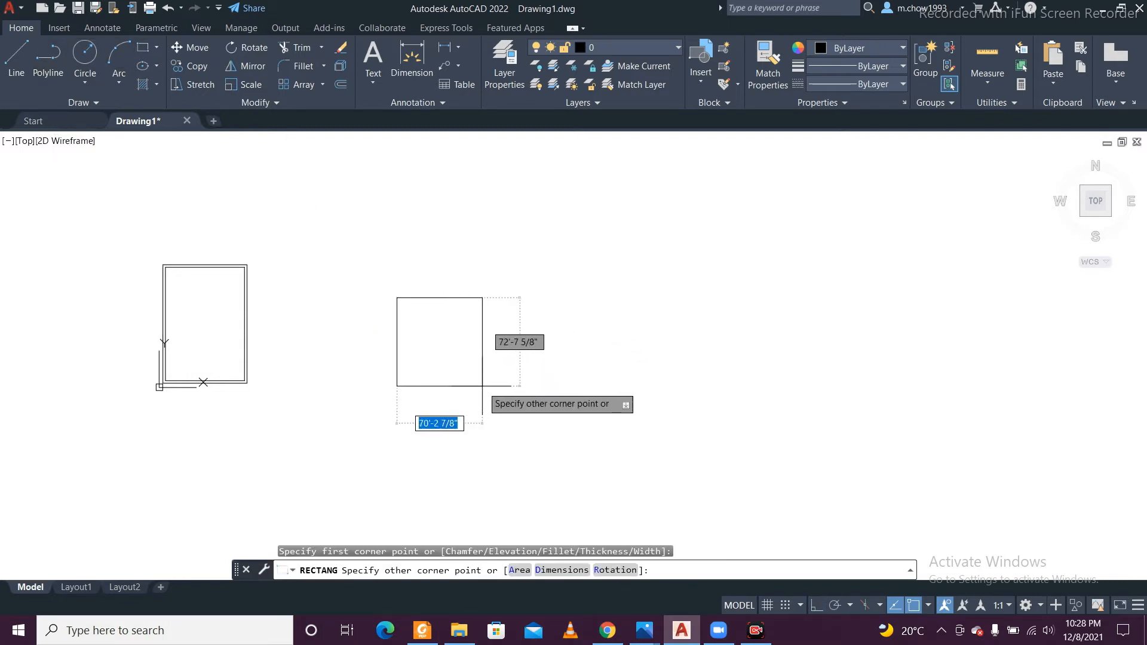
pyautogui.write('35')
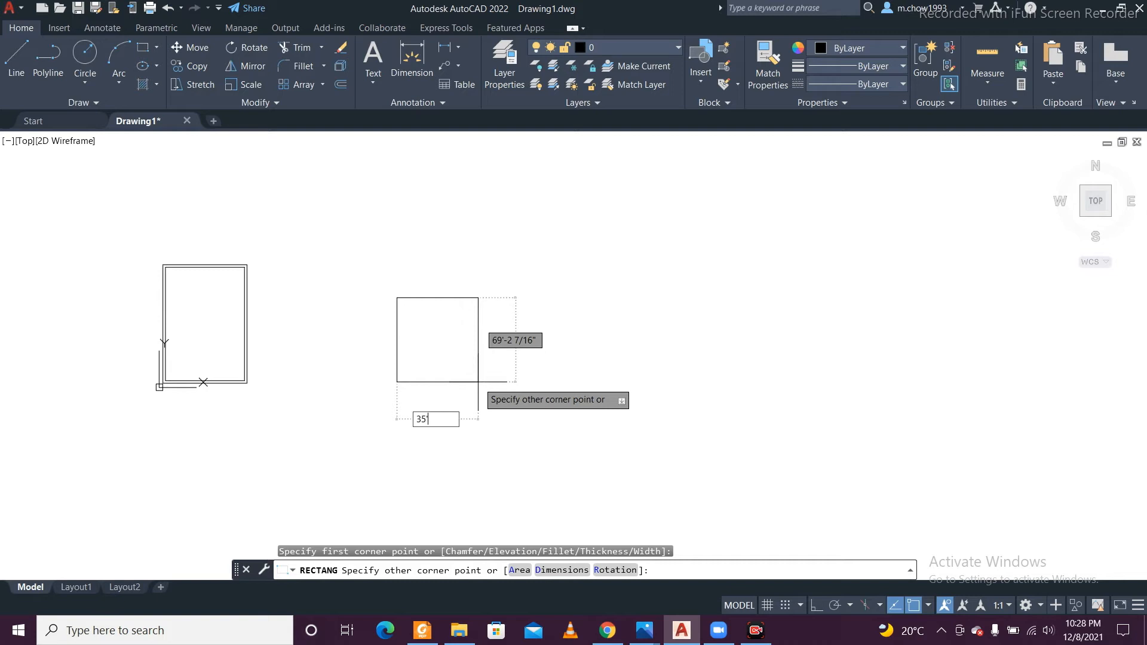
pyautogui.press('Tab')
pyautogui.write('45')
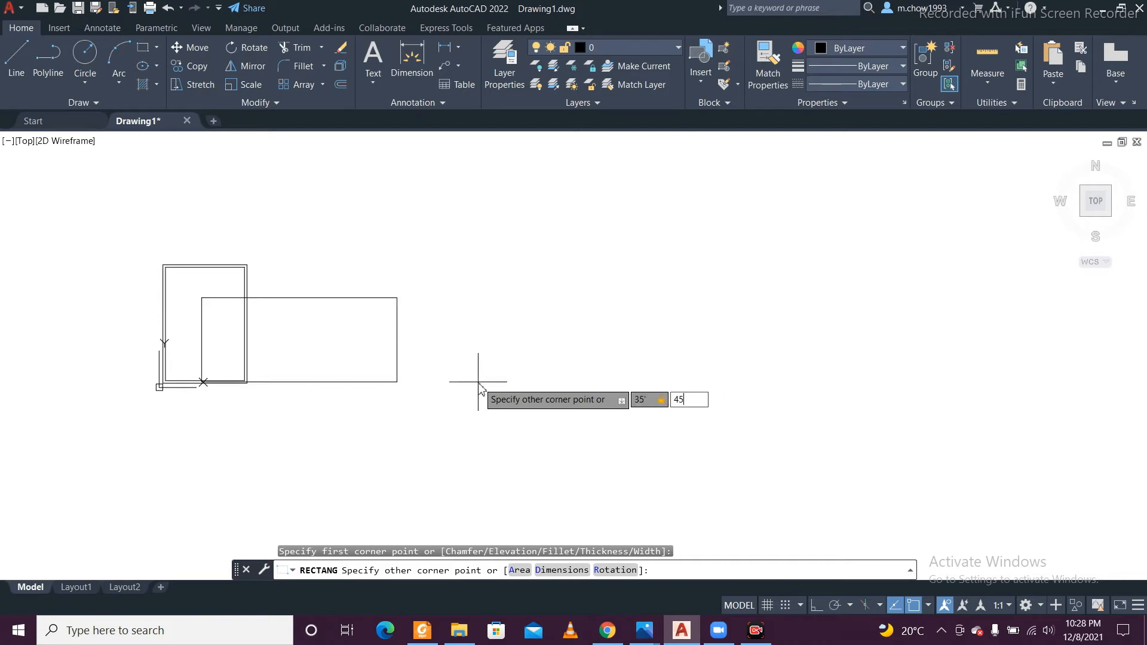
pyautogui.press('Return')
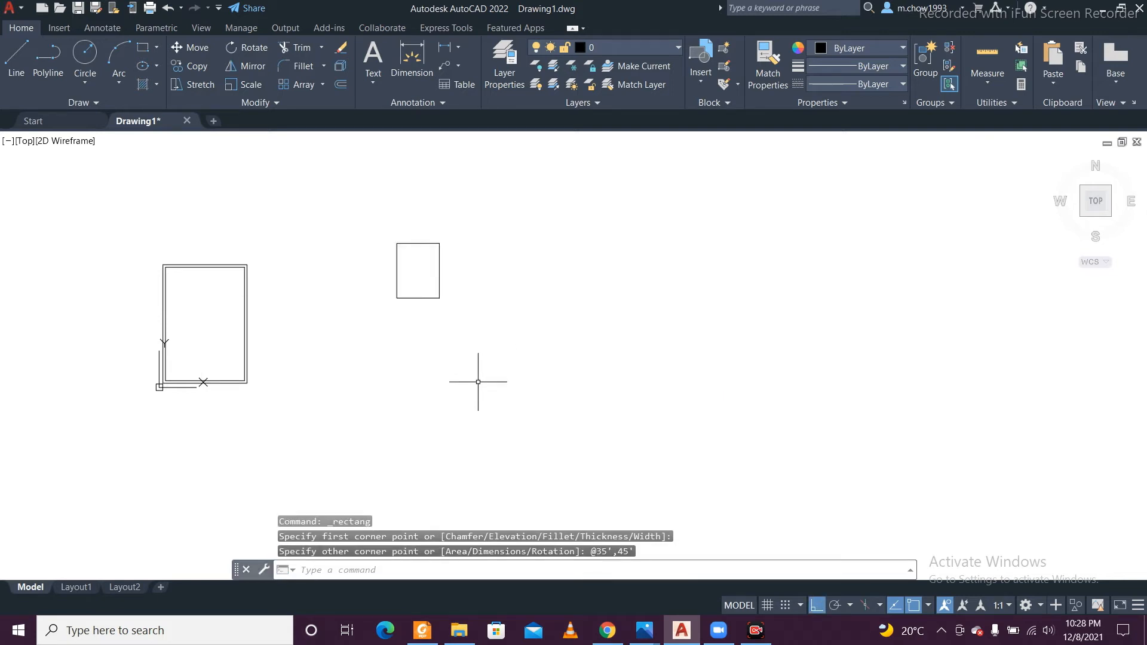
# Step: Move the 35' by 45' rectangle inside the sheet border, with Ortho mode turned off for free placement
pyautogui.scroll(6, 434, 253)
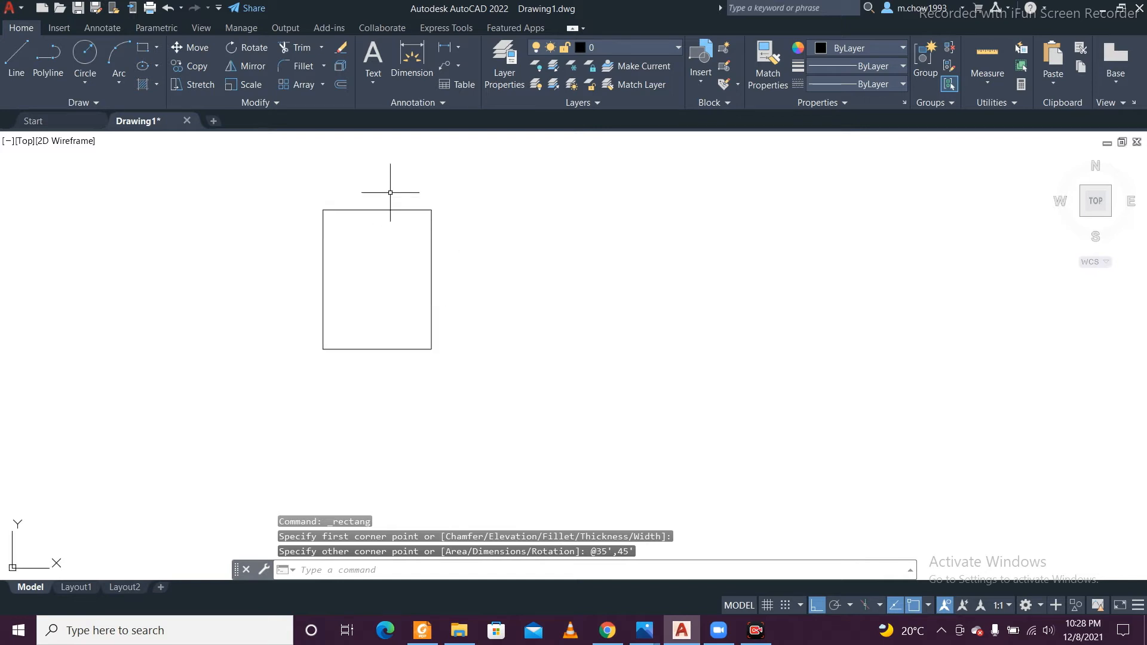
pyautogui.scroll(-6, 392, 195)
pyautogui.scroll(4, 397, 187)
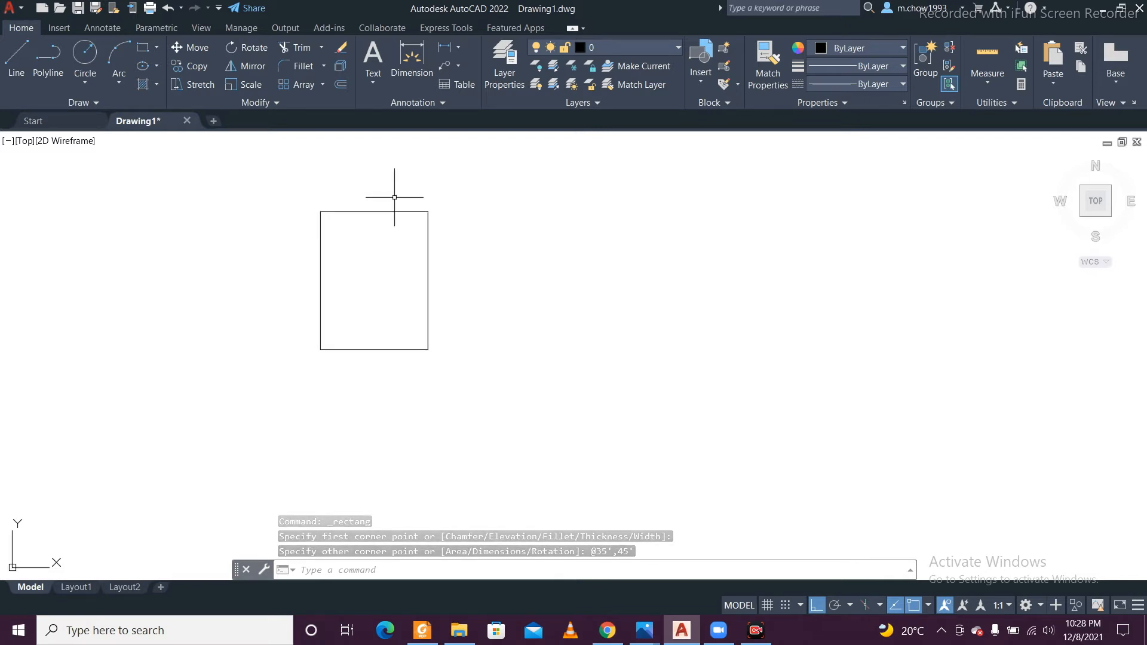
pyautogui.scroll(-4, 396, 191)
pyautogui.scroll(2, 420, 248)
pyautogui.click(298, 152)
pyautogui.click(457, 334)
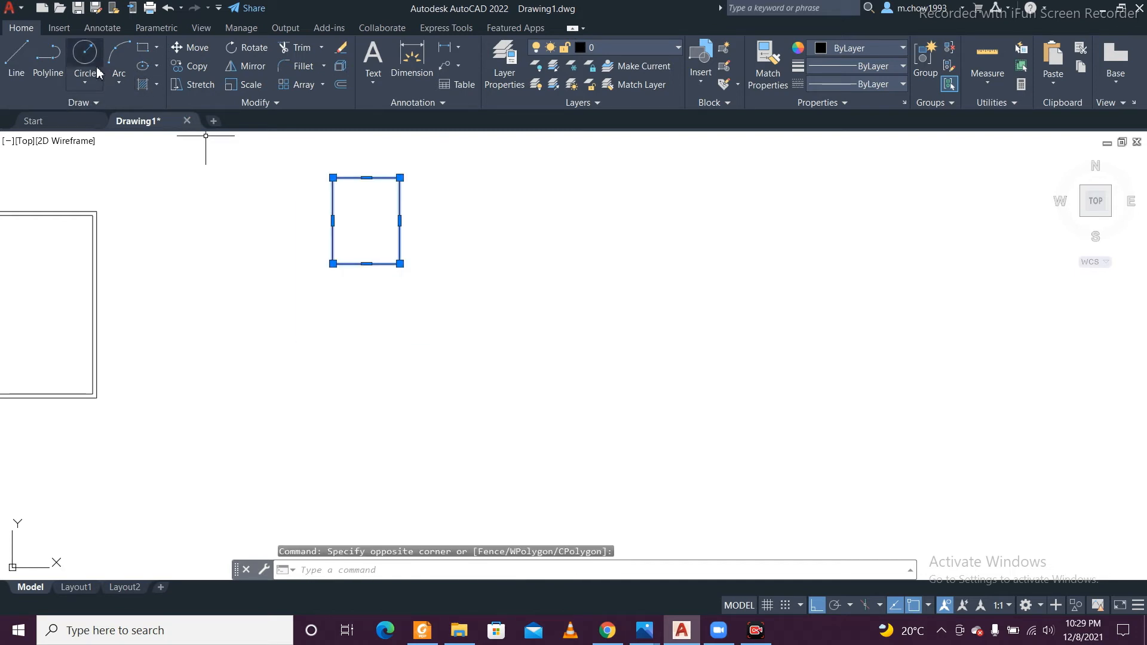
pyautogui.click(190, 48)
pyautogui.click(374, 247)
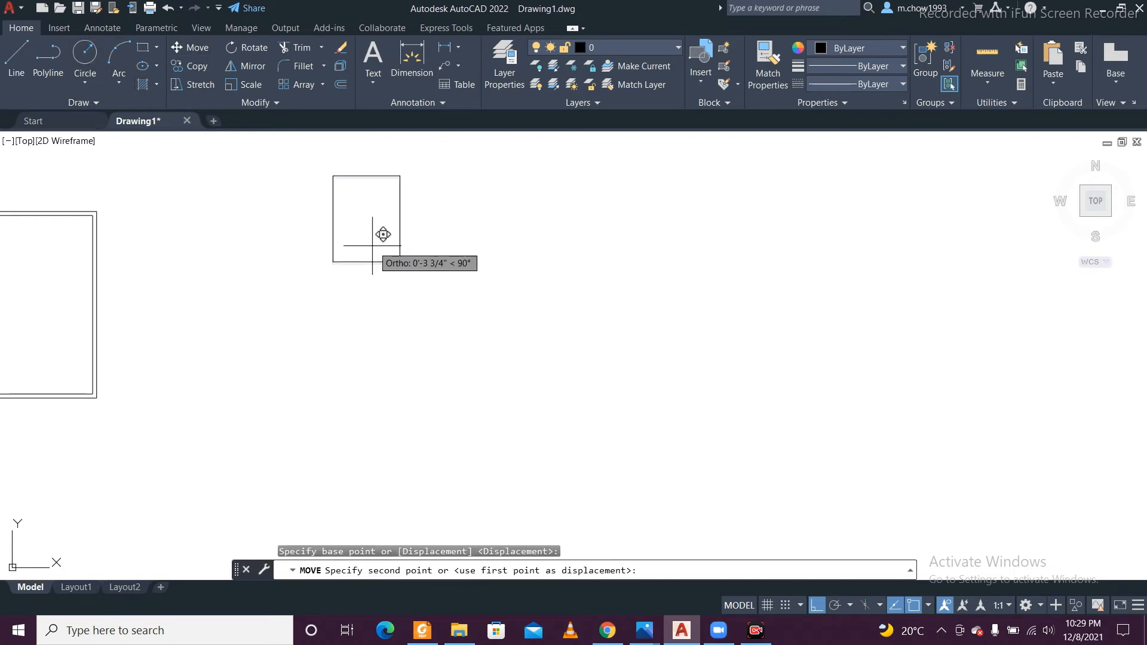
pyautogui.click(817, 608)
pyautogui.moveTo(358, 384); pyautogui.dragTo(876, 461, button='middle')
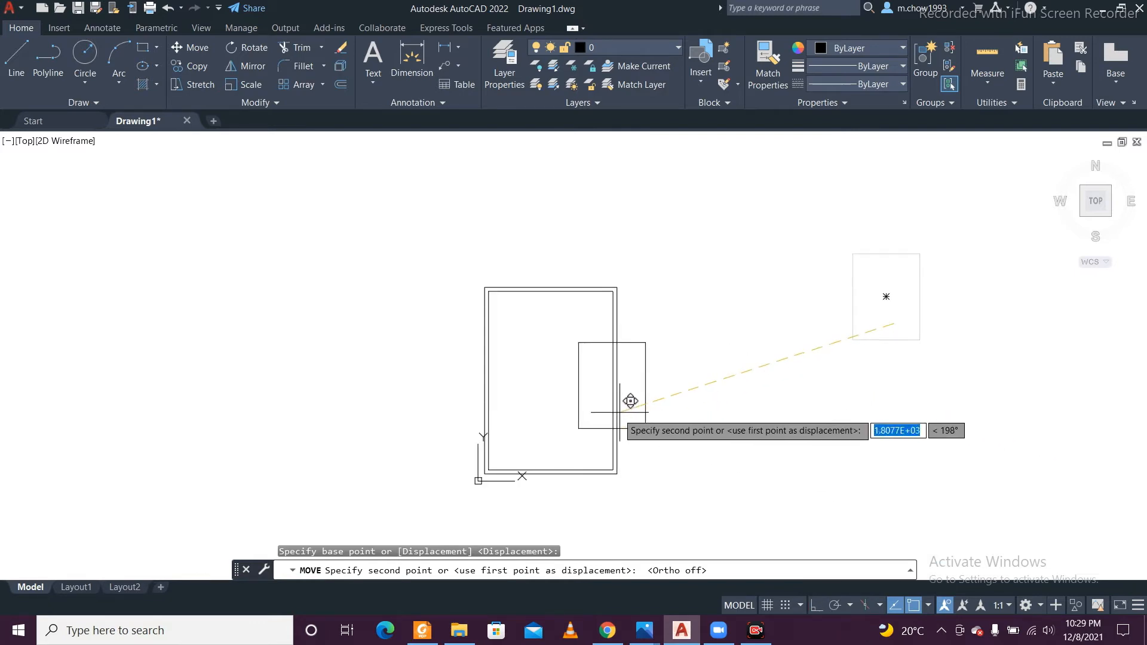
pyautogui.click(568, 387)
pyautogui.scroll(4, 552, 421)
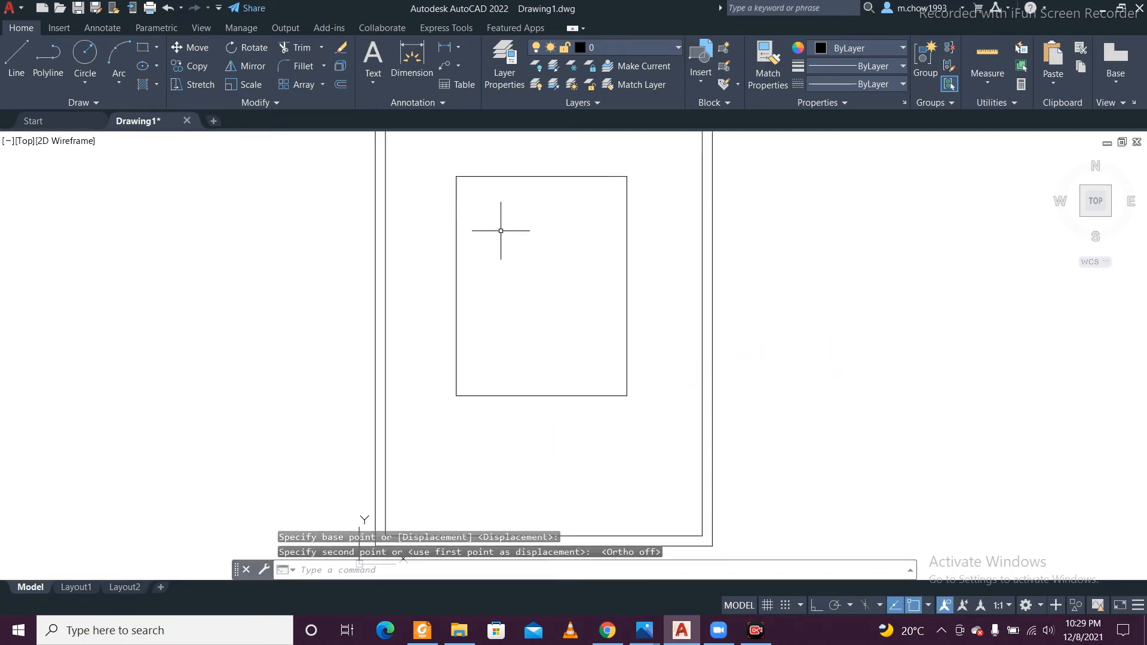
pyautogui.scroll(-2, 513, 257)
pyautogui.scroll(3, 492, 427)
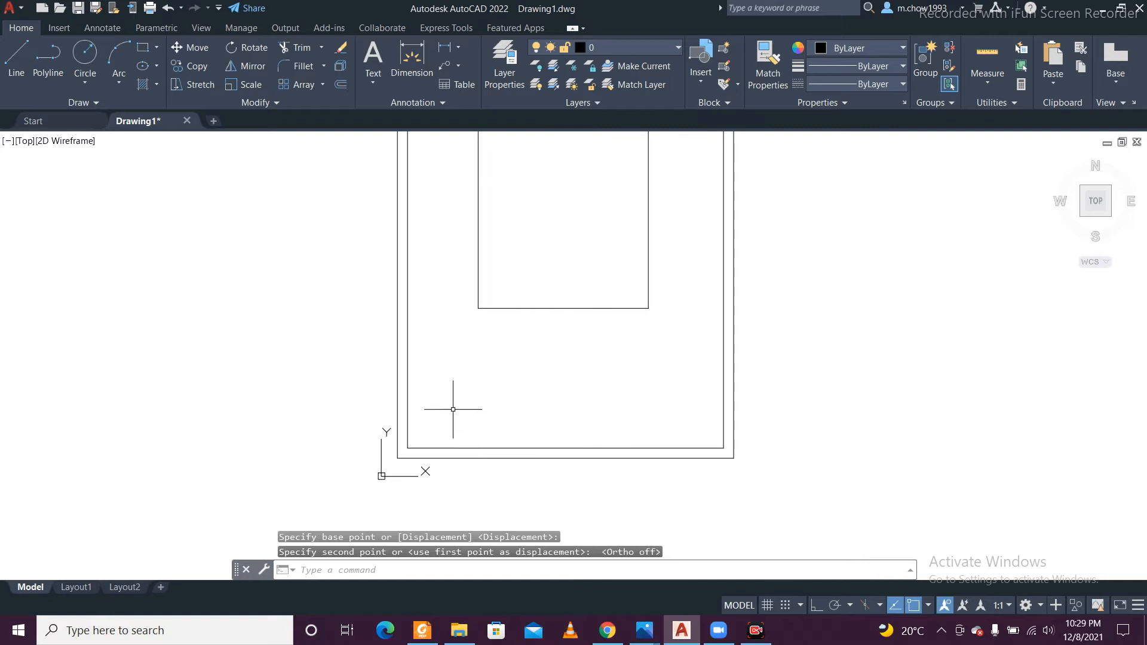
pyautogui.scroll(2, 435, 402)
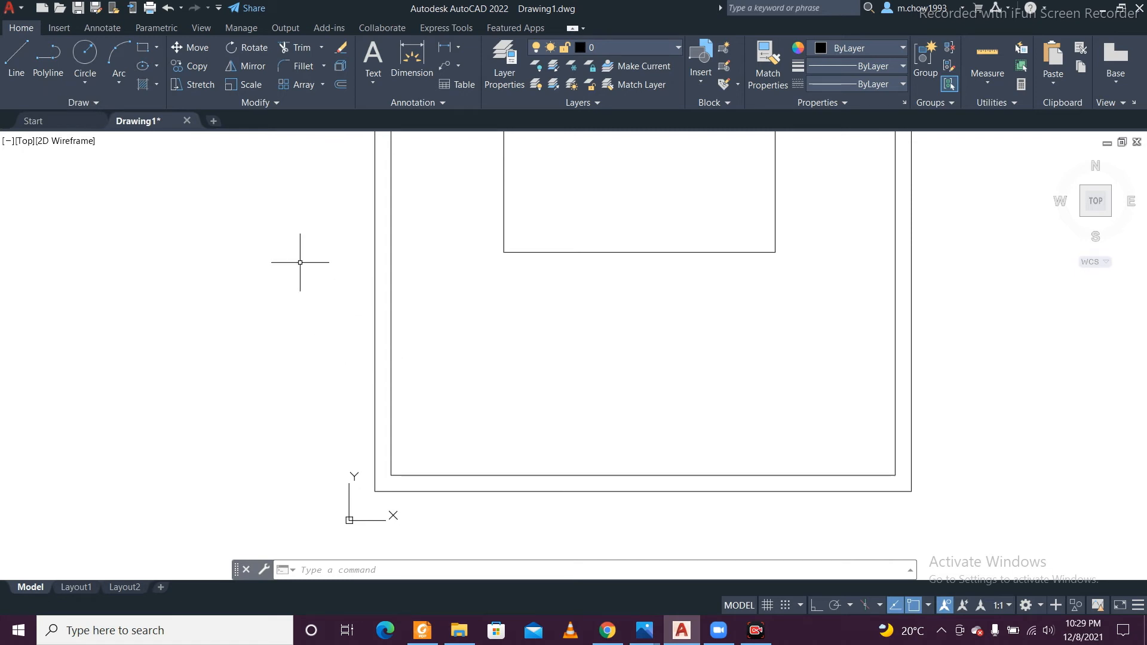
pyautogui.scroll(-2, 438, 369)
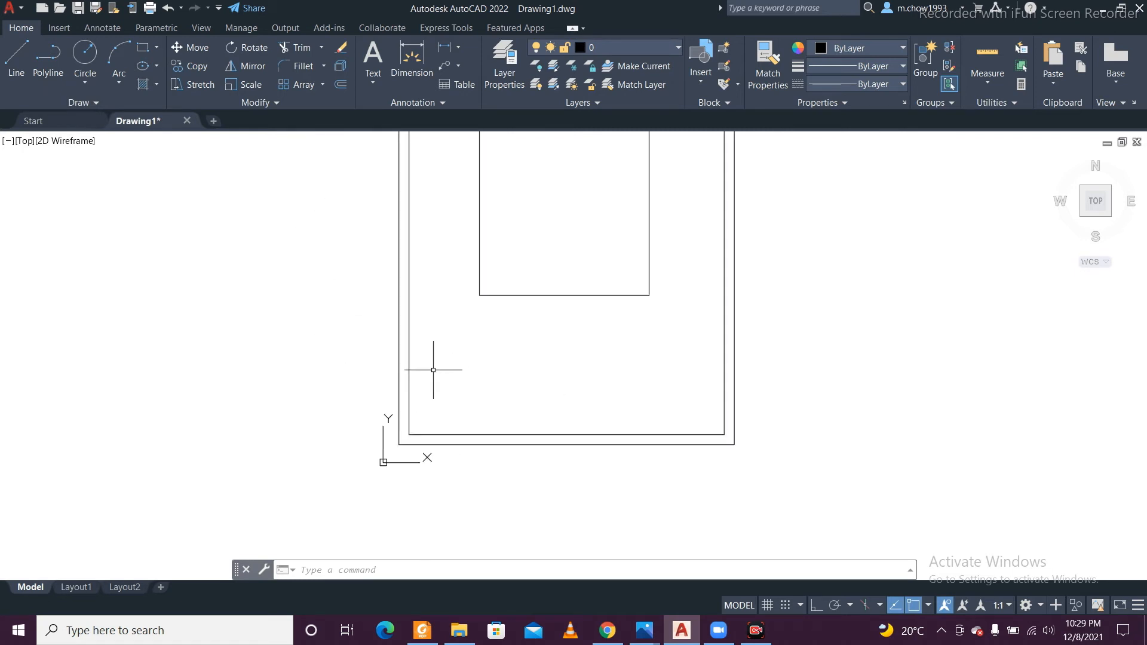
pyautogui.scroll(2, 442, 420)
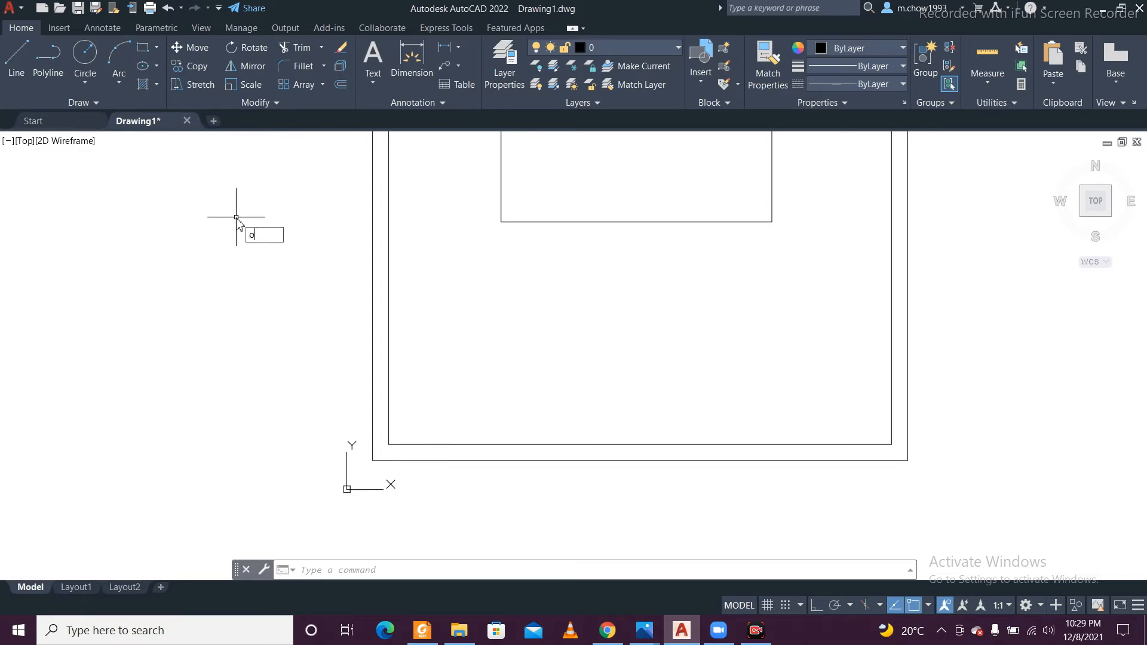
pyautogui.press('Return')
pyautogui.write('4')
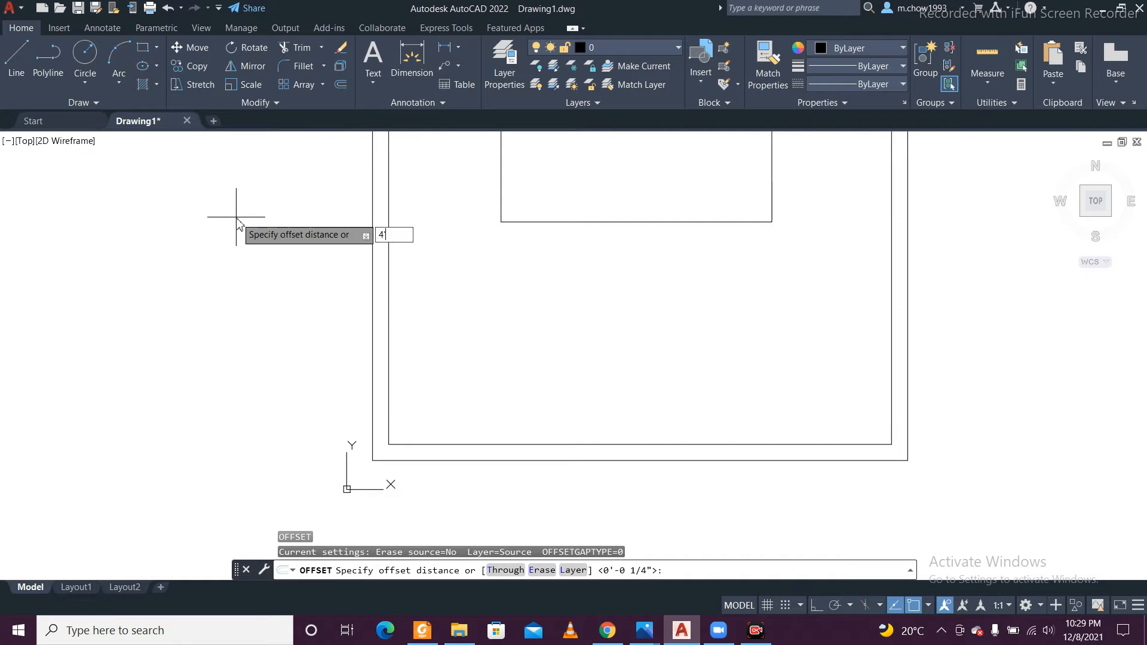
pyautogui.press('Return')
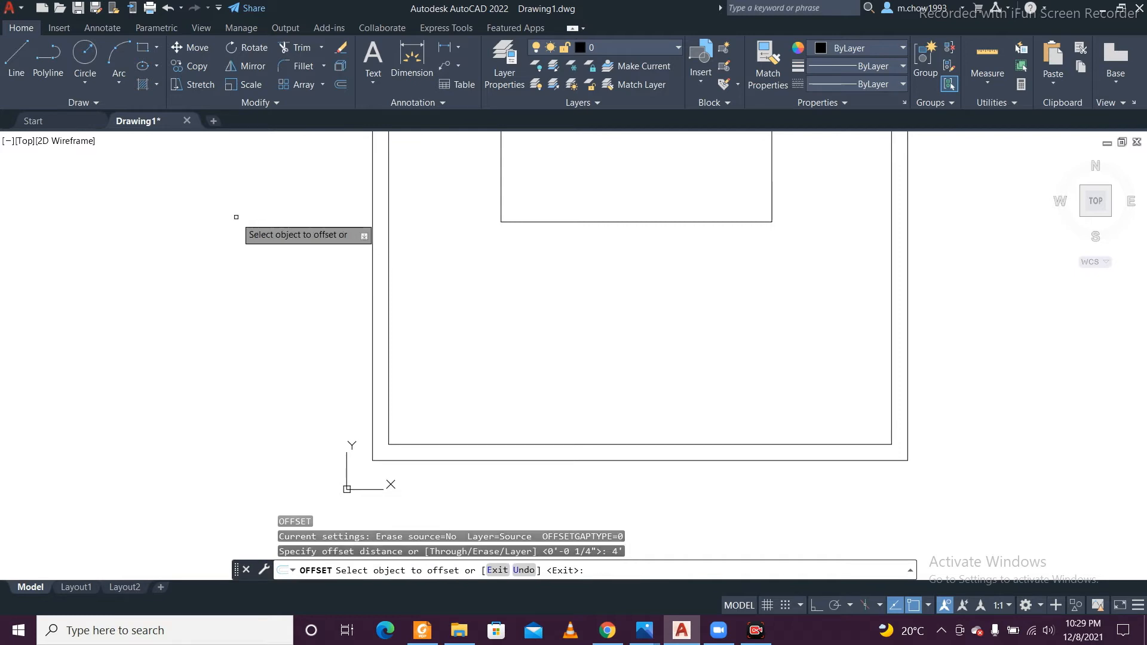
pyautogui.click(542, 444)
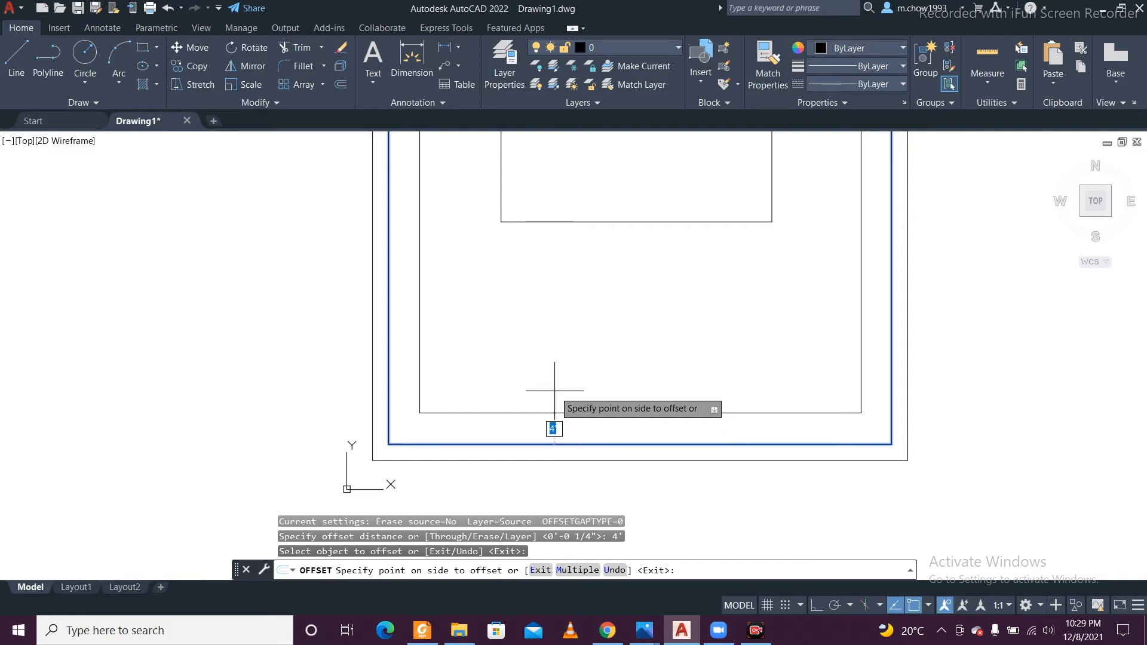
pyautogui.press('Escape')
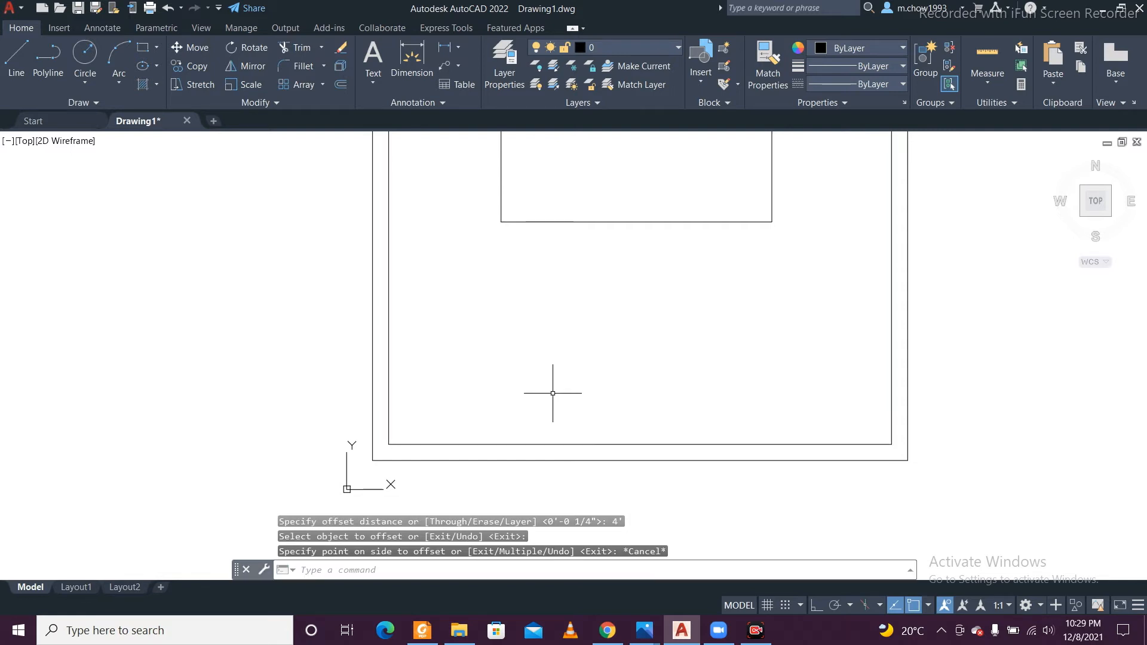
# Step: Explode the inner border rectangle into separate lines, check the bottom line by selecting it, and clear the selection
pyautogui.scroll(4, 579, 453)
pyautogui.click(582, 453)
pyautogui.click(451, 284)
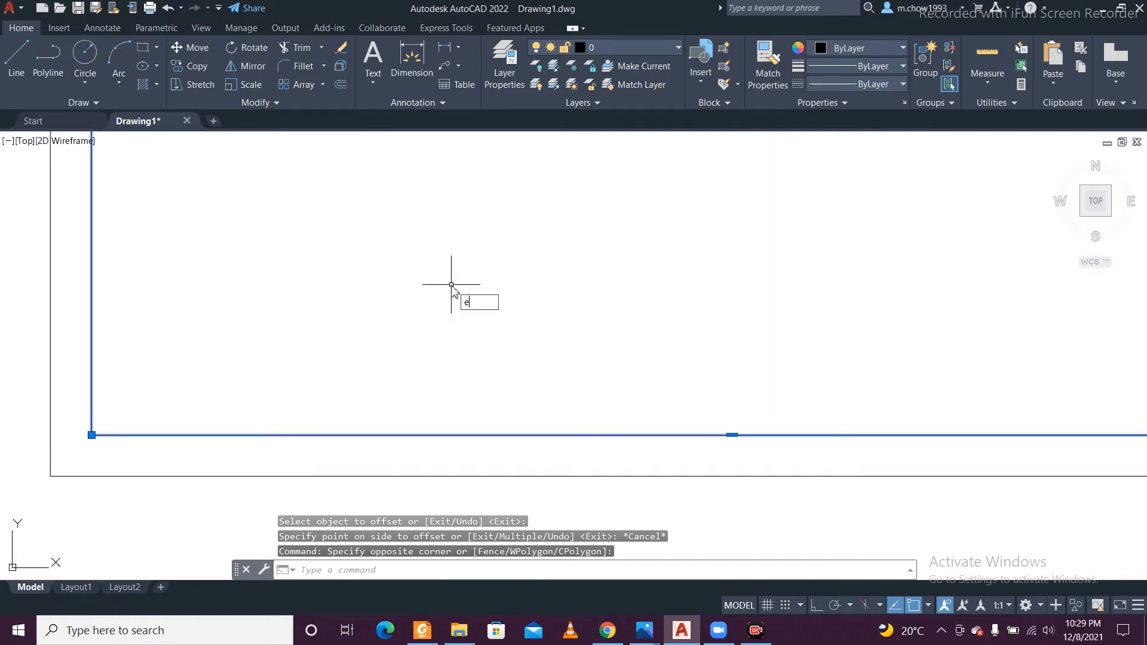
pyautogui.press('Down')
pyautogui.press('Return')
pyautogui.click(475, 437)
pyautogui.click(436, 370)
pyautogui.scroll(-6, 438, 377)
pyautogui.press('Escape')
# Step: Offset the bottom line of the inner border 8' upward into the sheet
pyautogui.scroll(4, 455, 396)
pyautogui.write('o')
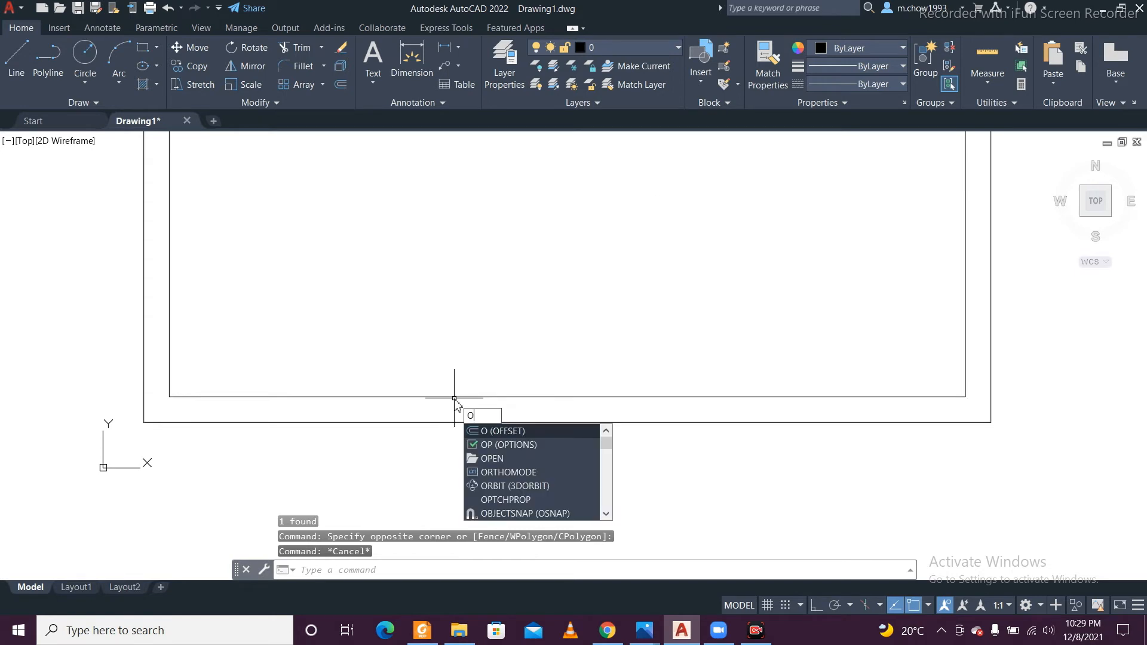
pyautogui.press('Return')
pyautogui.write('8')
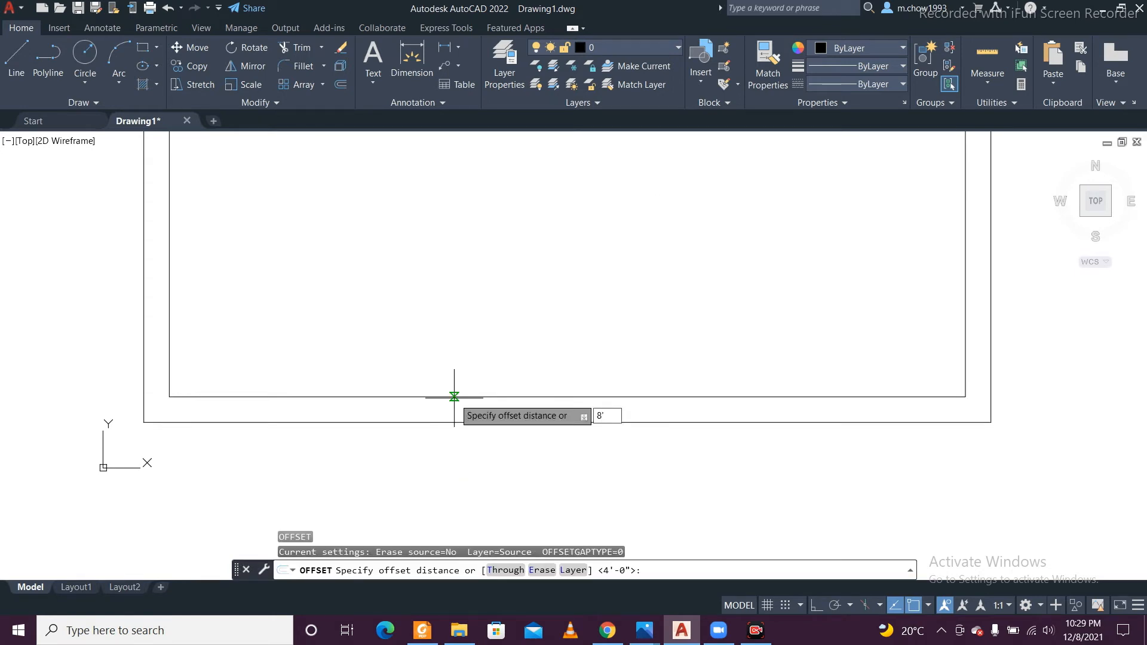
pyautogui.press('Return')
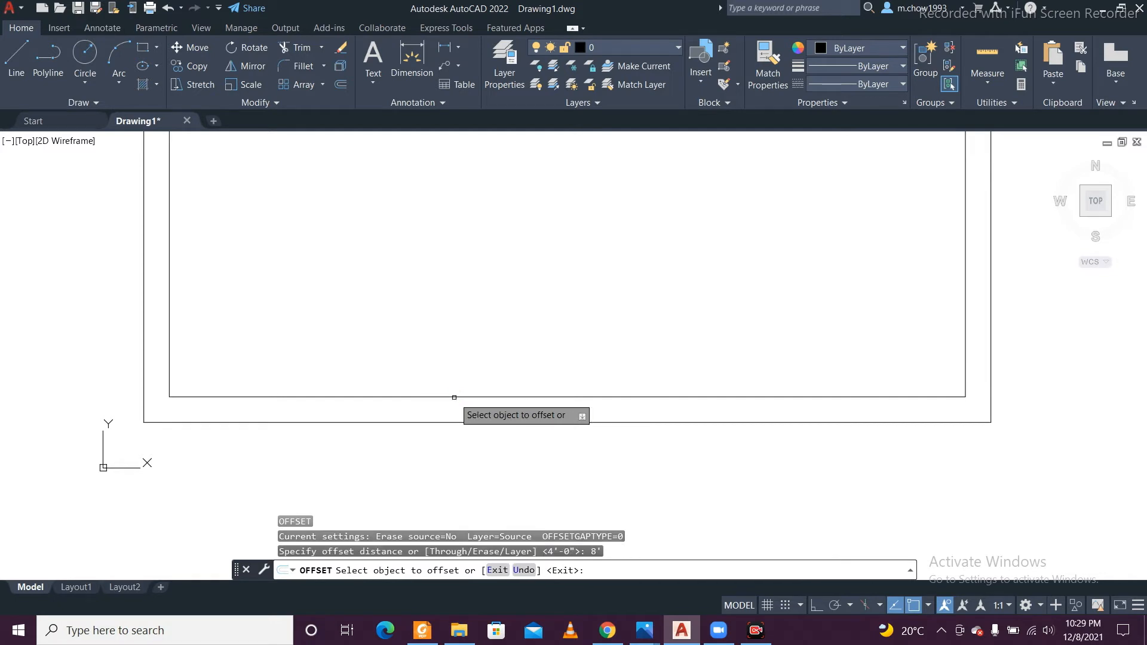
pyautogui.click(455, 397)
pyautogui.click(487, 301)
pyautogui.scroll(-3, 435, 335)
pyautogui.scroll(2, 451, 336)
pyautogui.scroll(2, 448, 332)
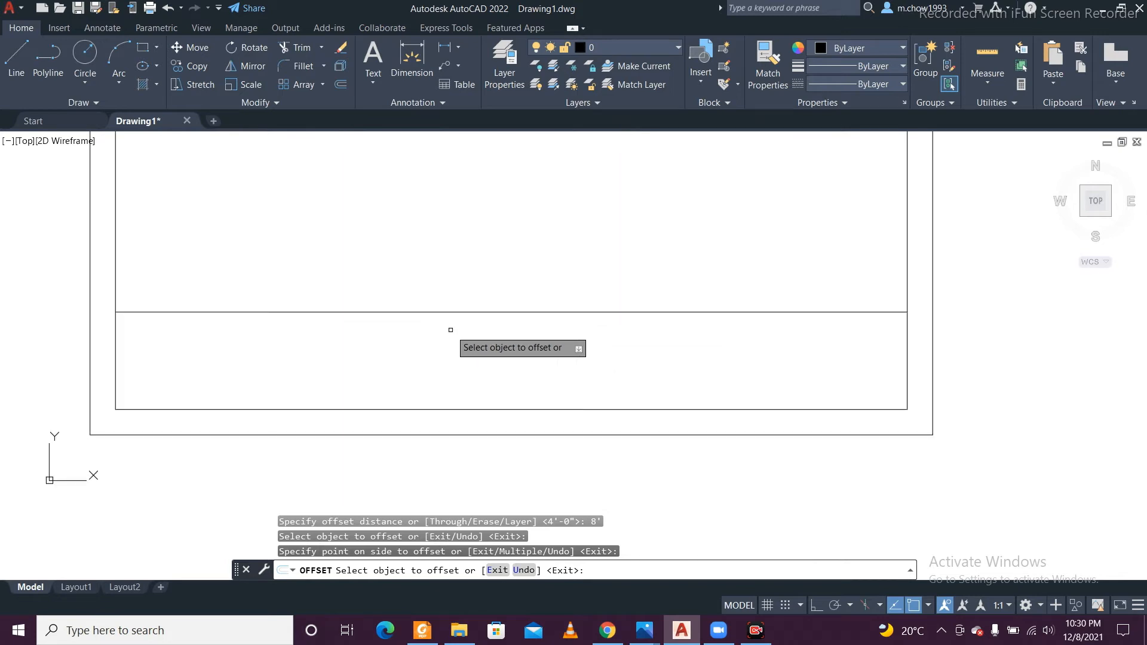
pyautogui.press('Escape')
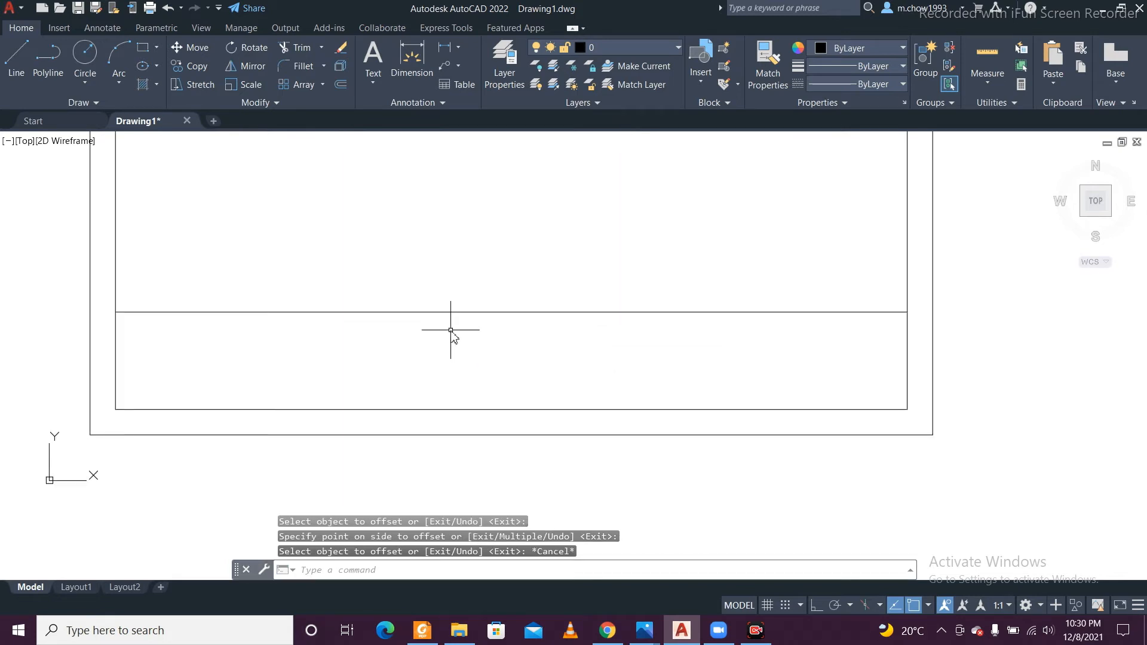
# Step: Offset the title block's top line downward three times at 2' spacing to divide the strip into four equal rows
pyautogui.press('space')
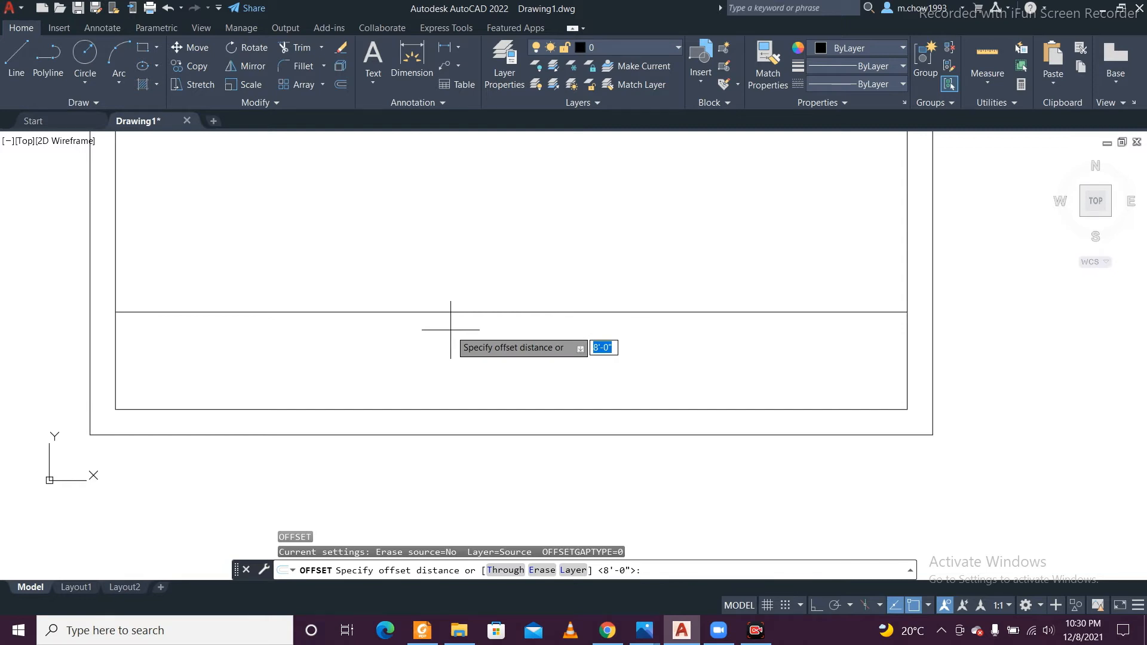
pyautogui.write("2'")
pyautogui.press('Return')
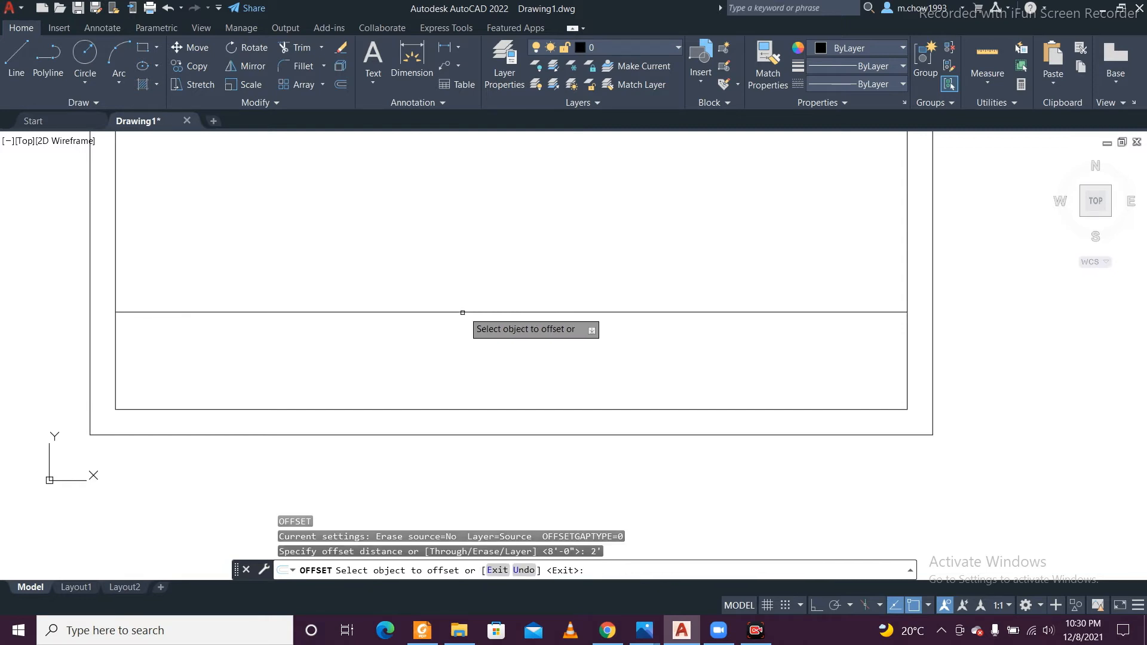
pyautogui.click(465, 311)
pyautogui.click(469, 367)
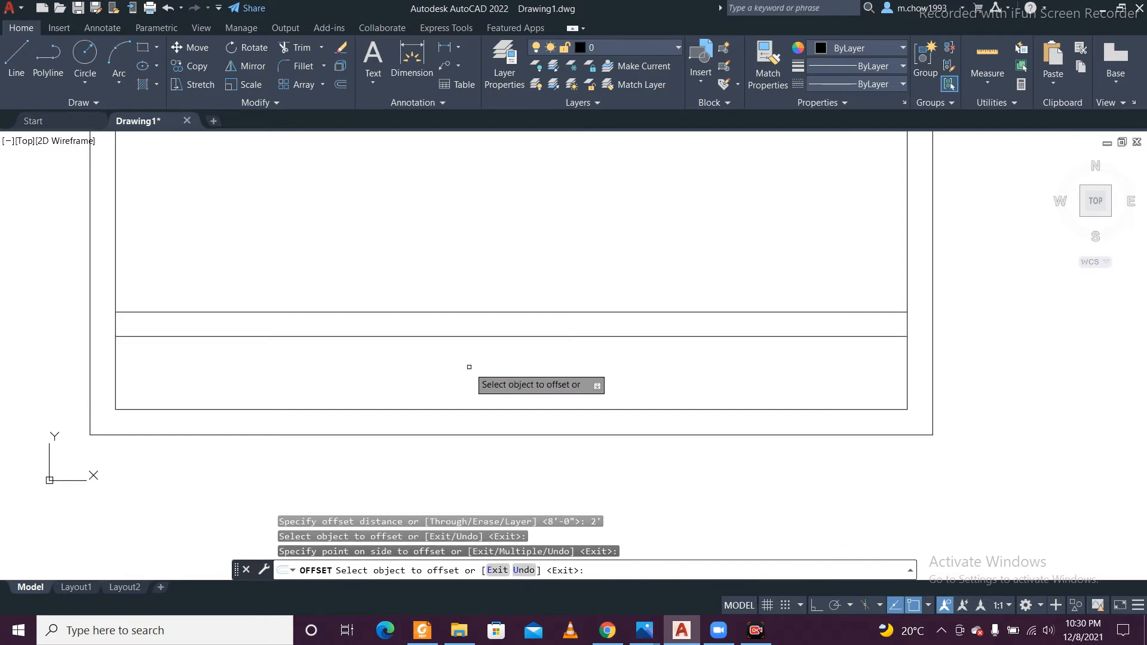
pyautogui.click(480, 336)
pyautogui.click(473, 367)
pyautogui.click(474, 361)
pyautogui.click(487, 373)
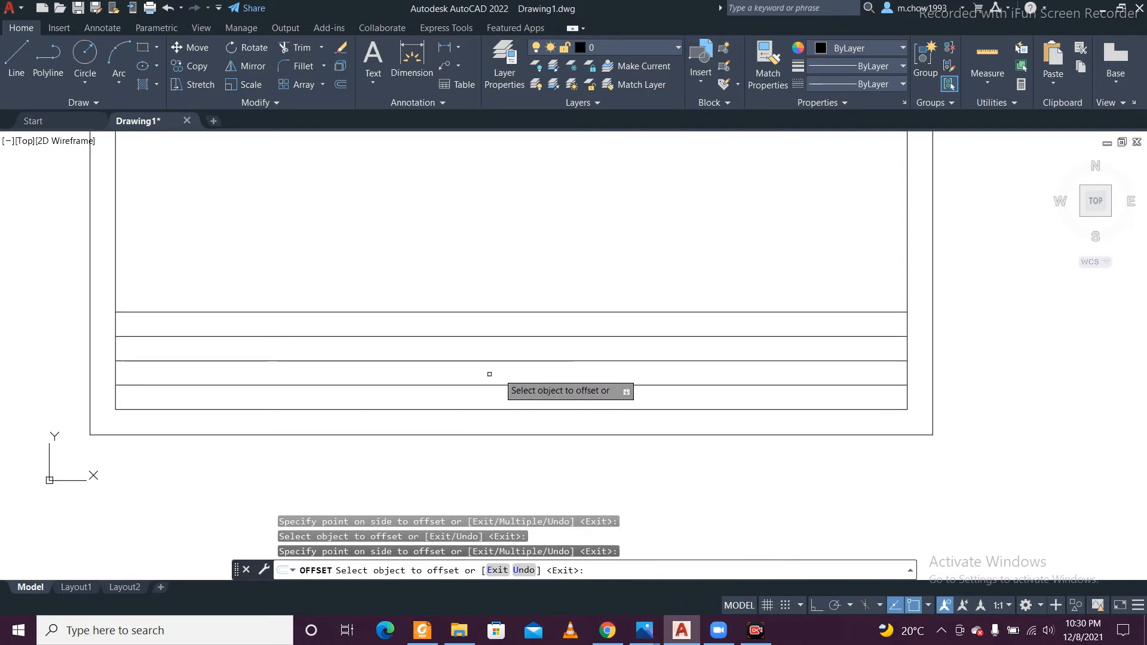
pyautogui.press('Escape')
pyautogui.scroll(-2, 269, 353)
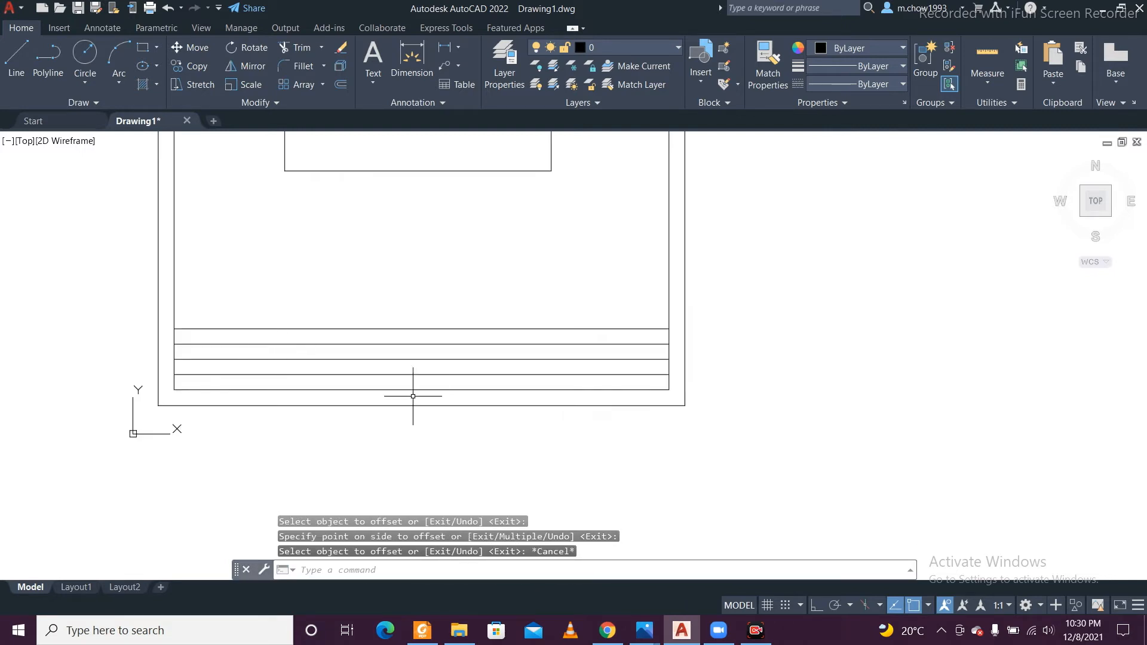
pyautogui.moveTo(345, 351)
pyautogui.mouseDown(button='middle')
pyautogui.moveTo(363, 381)
pyautogui.moveTo(410, 414)
pyautogui.mouseUp(button='middle')
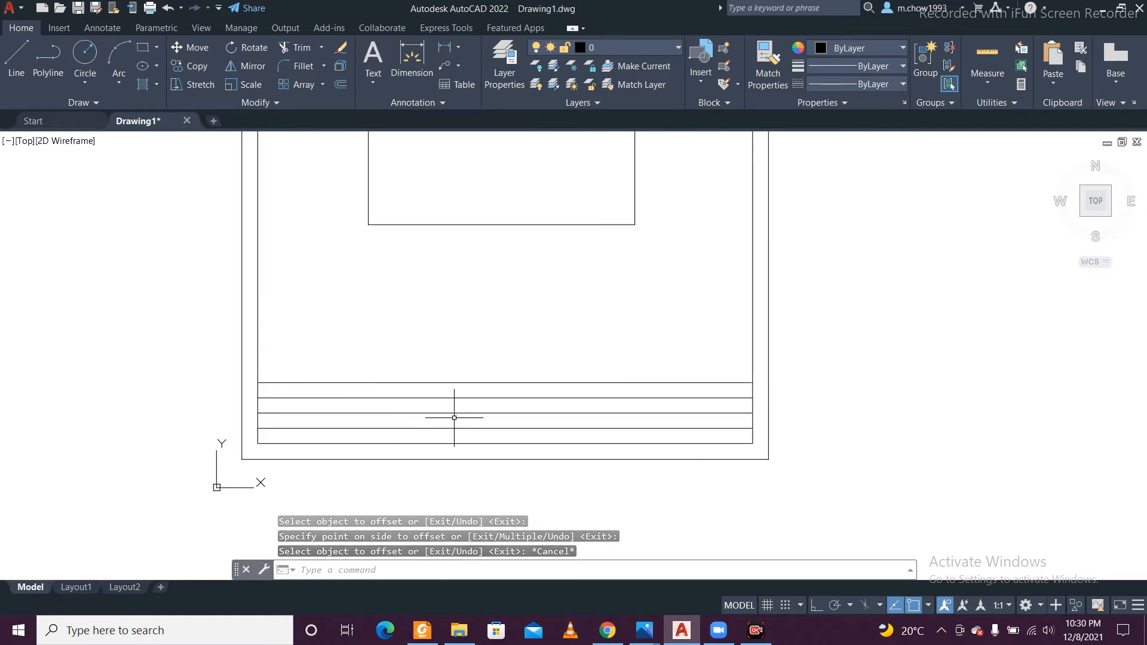
pyautogui.scroll(-2, 320, 414)
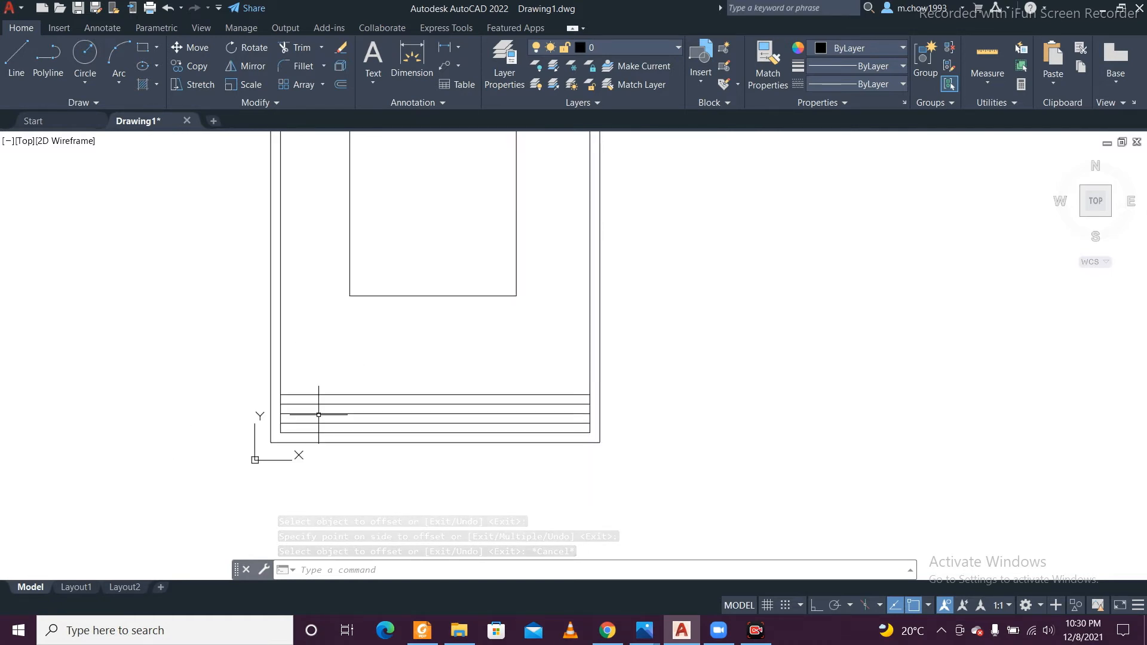
pyautogui.moveTo(439, 331); pyautogui.dragTo(443, 378, button='middle')
pyautogui.scroll(2, 443, 379)
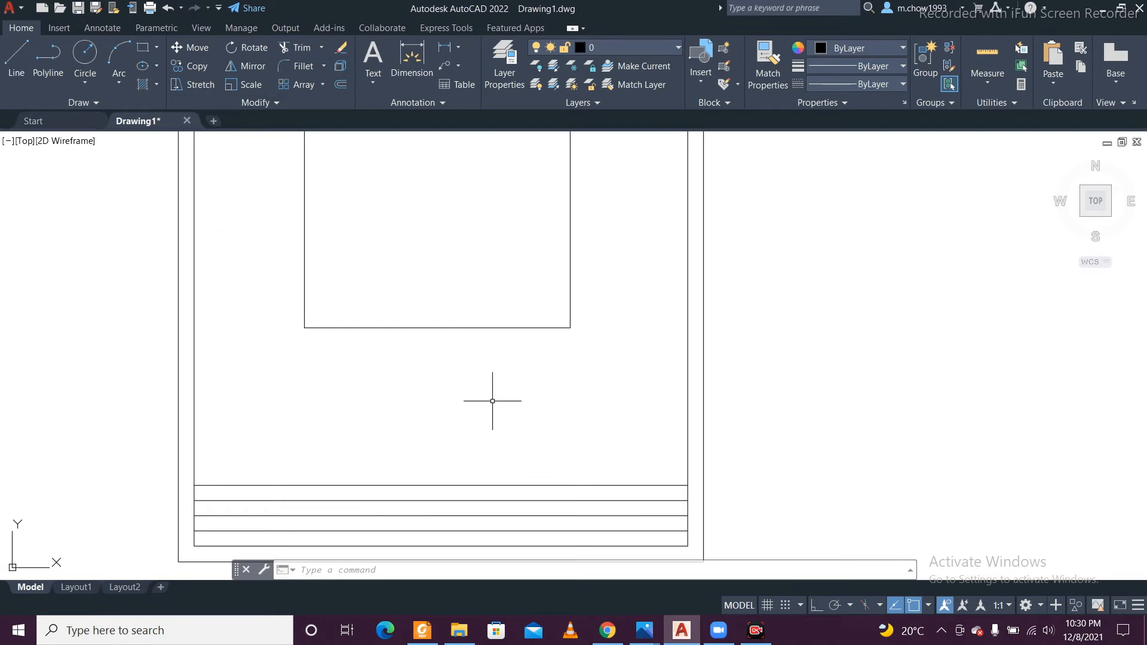
pyautogui.scroll(2, 491, 396)
pyautogui.scroll(-4, 448, 342)
pyautogui.scroll(2, 458, 350)
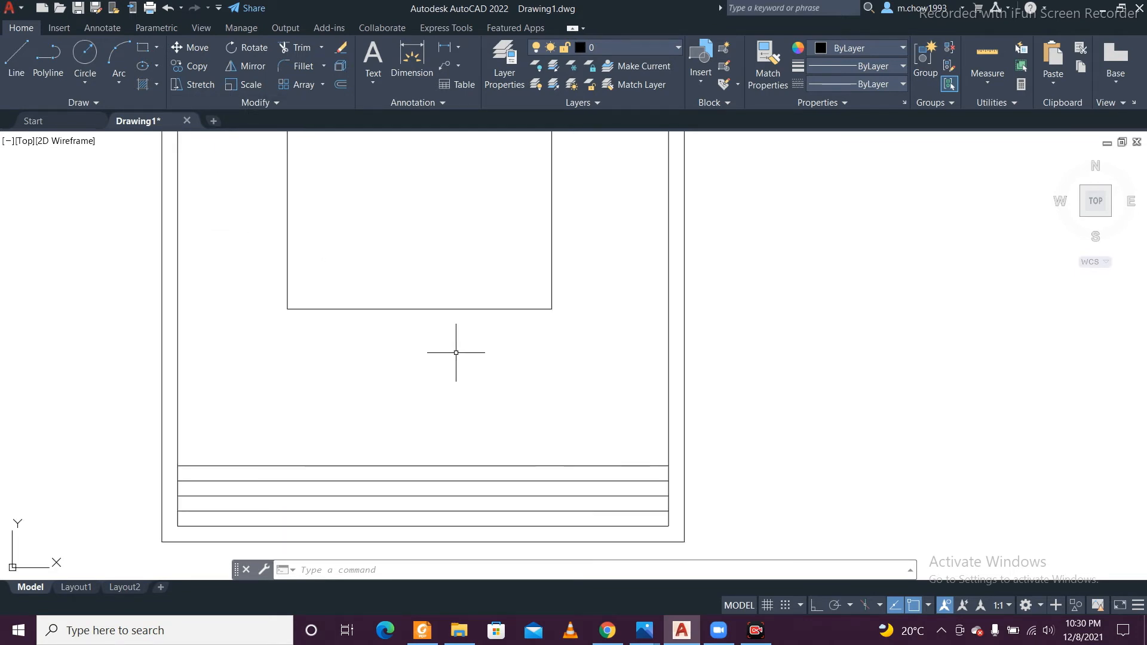
# Step: Add the multiline text "Ground Floor Plan" in a box about 34'-6" wide between the plot rectangle and the title block
pyautogui.click(370, 83)
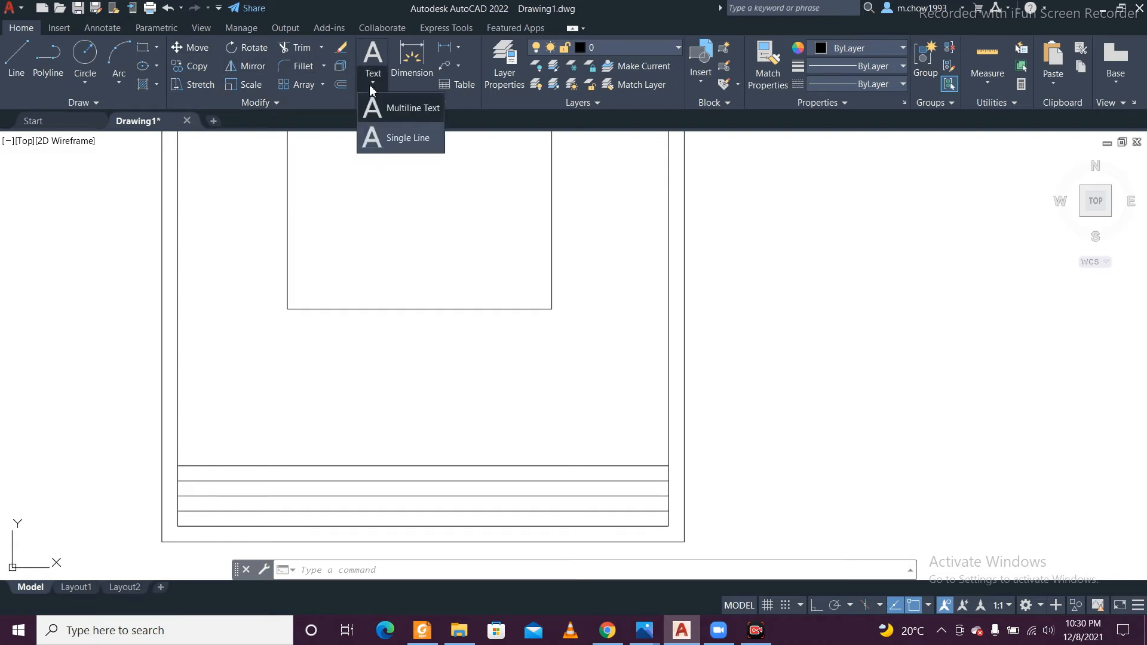
pyautogui.click(397, 108)
pyautogui.click(297, 354)
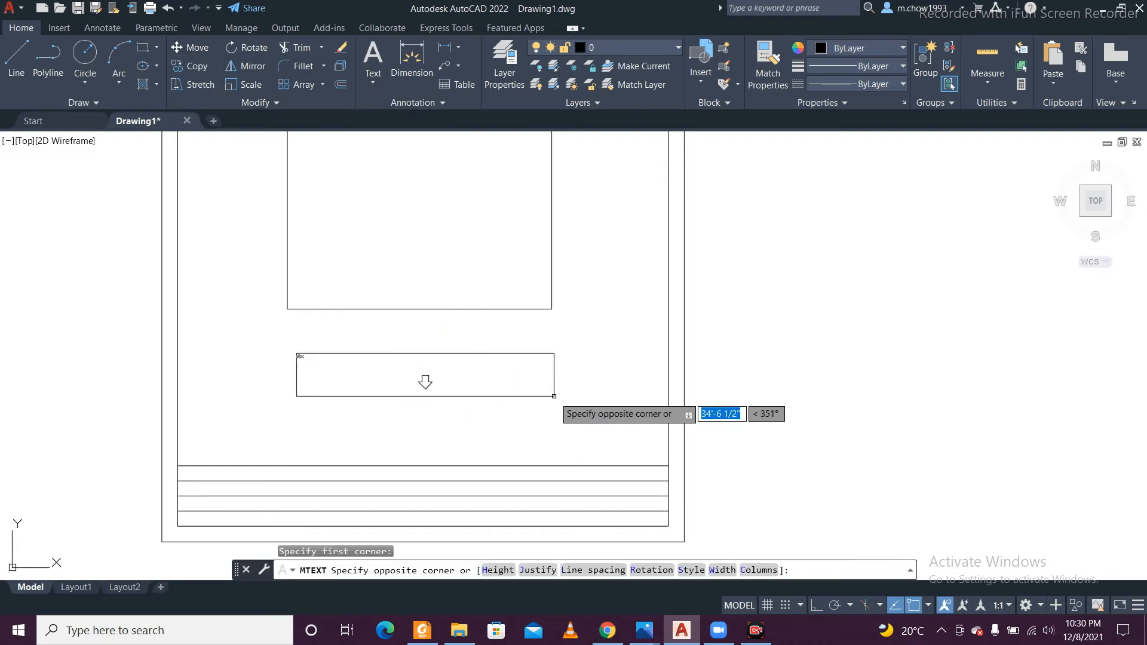
pyautogui.click(554, 396)
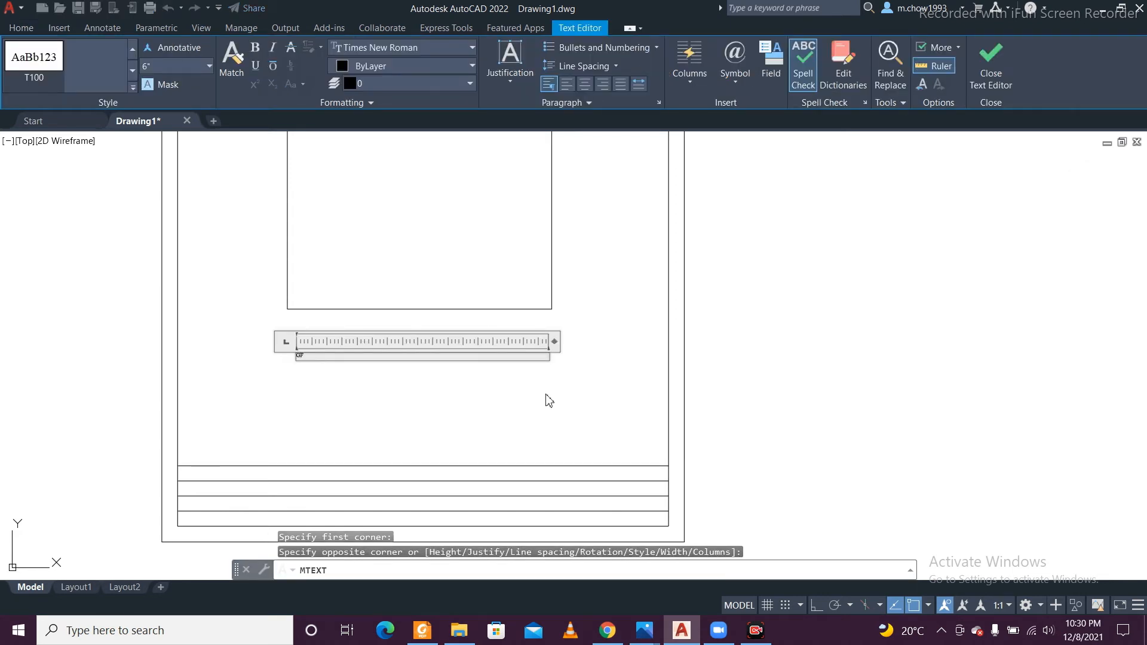
pyautogui.write('Ground Floor Plan')
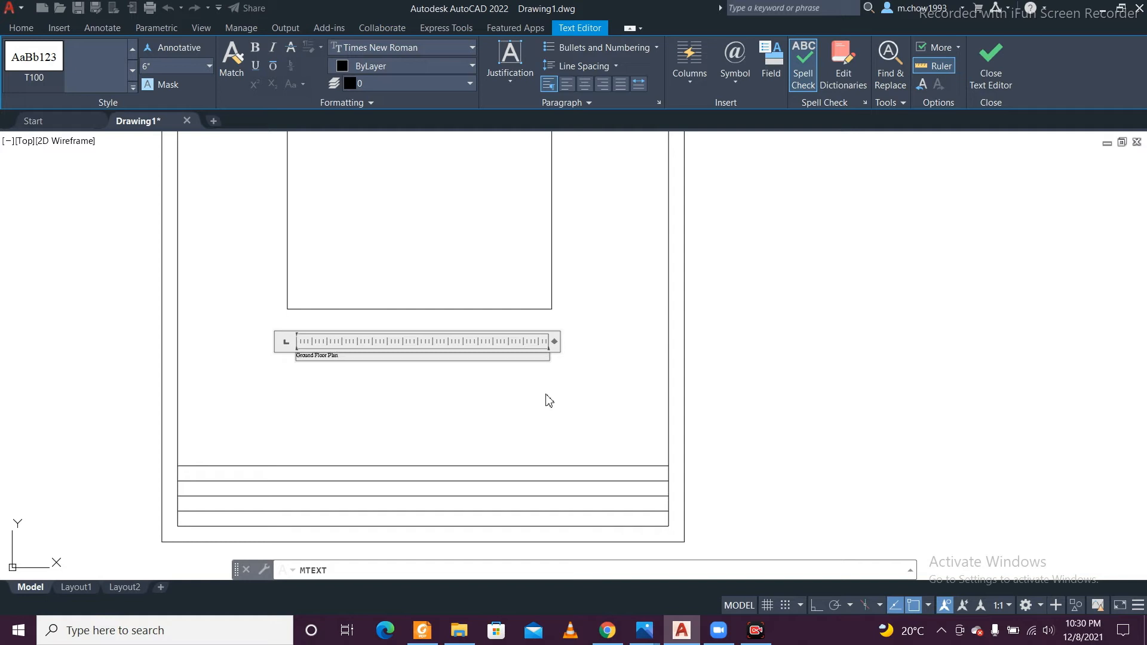
# Step: Make the whole "Ground Floor Plan" text bold and underlined, and finish editing it
pyautogui.hotkey('ctrl', 'a')
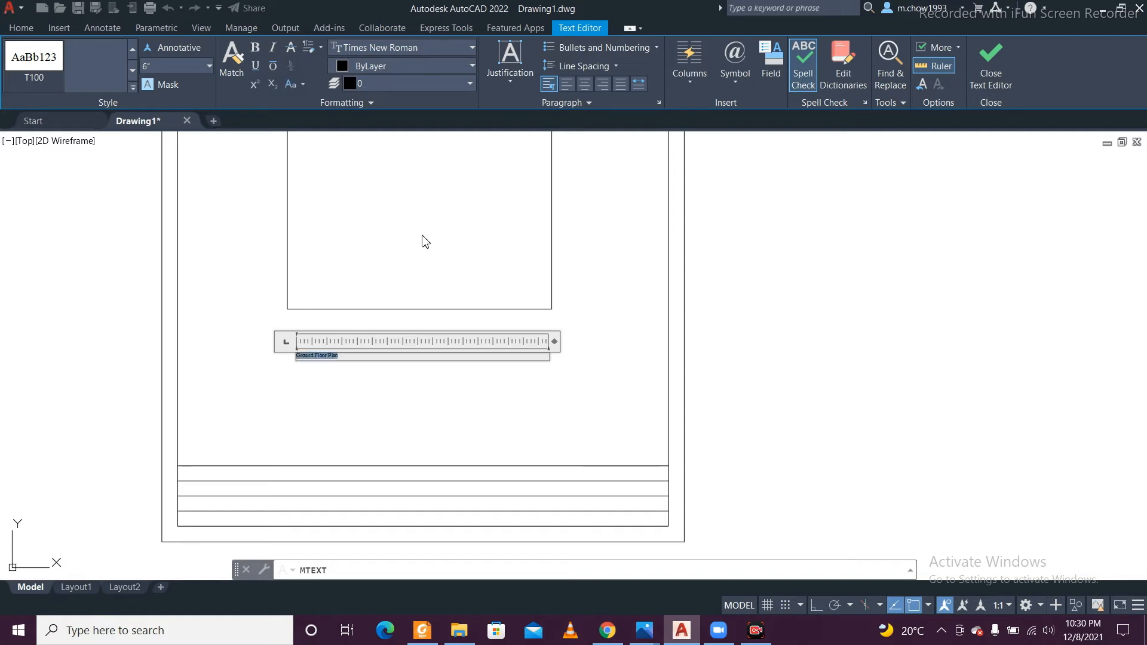
pyautogui.hotkey('ctrl', 'b')
pyautogui.click(416, 400)
pyautogui.scroll(3, 317, 363)
# Step: Move the "Ground Floor Plan" text horizontally about 13'-4" with Ortho on, centring it under the plot rectangle
pyautogui.click(396, 401)
pyautogui.click(310, 337)
pyautogui.scroll(-2, 330, 384)
pyautogui.write('M')
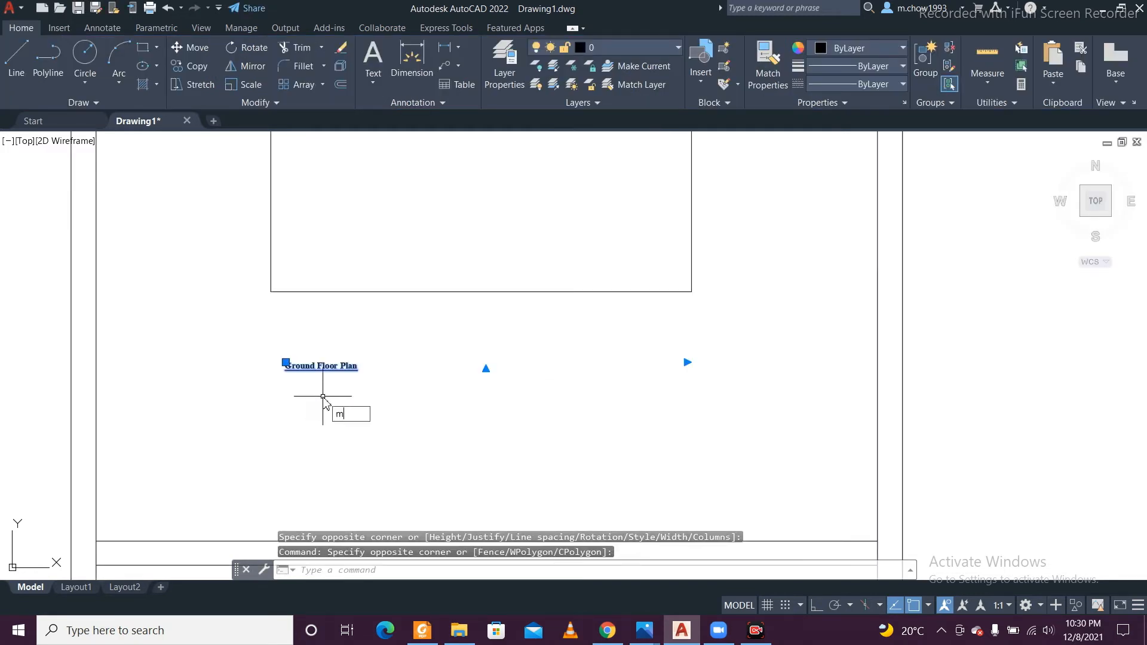
pyautogui.press('Return')
pyautogui.click(323, 396)
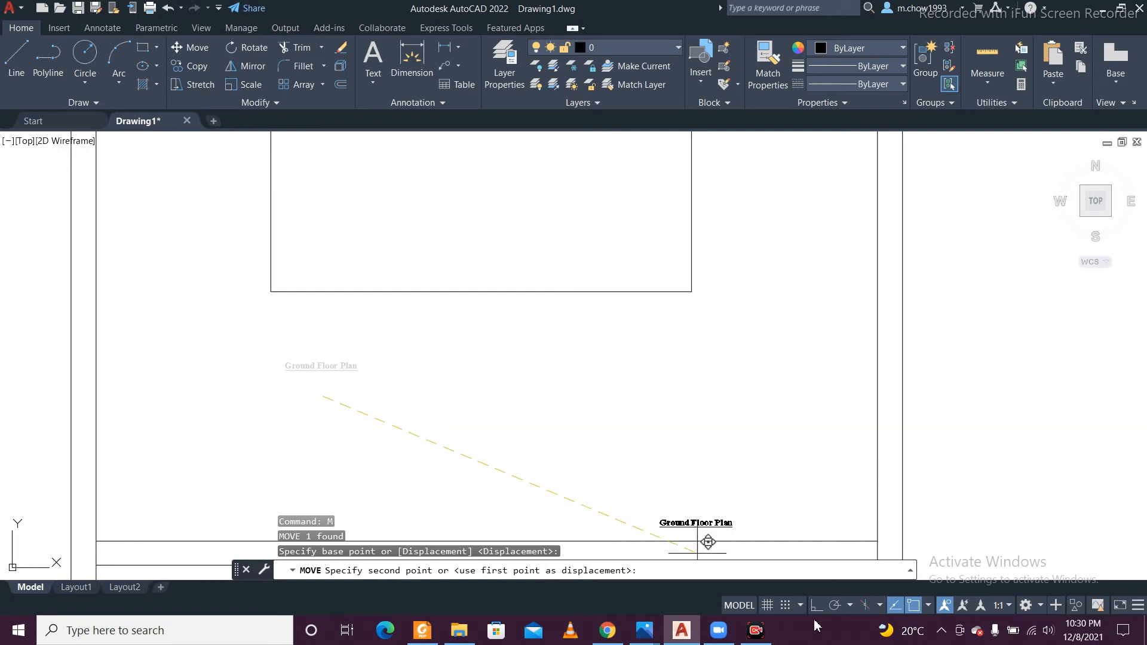
pyautogui.click(816, 606)
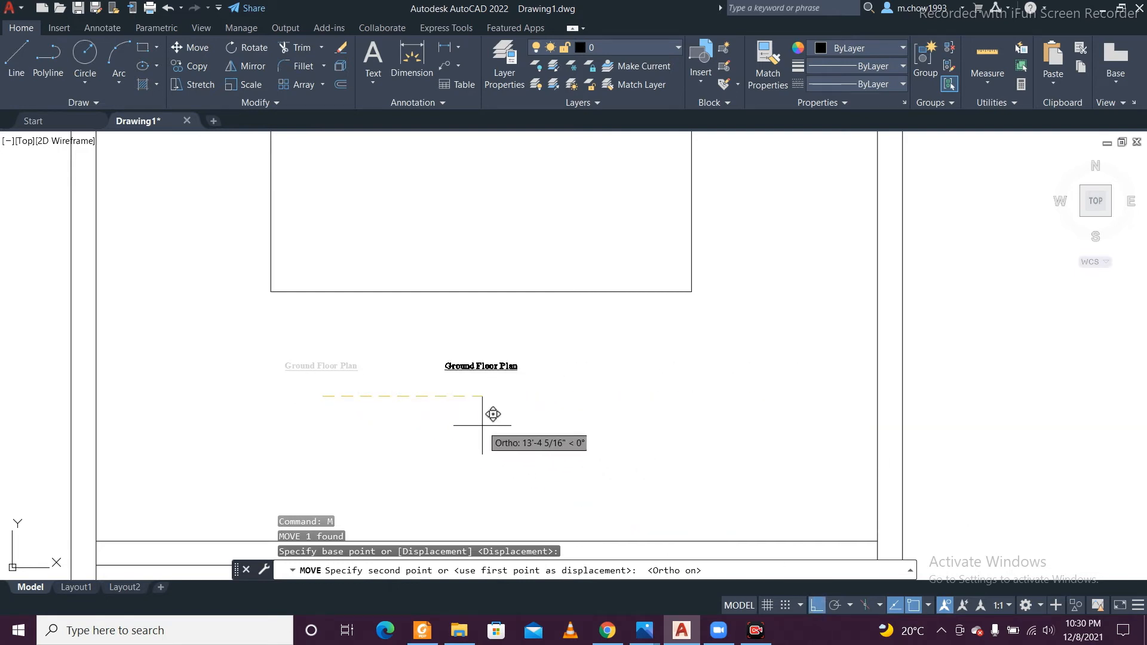
pyautogui.click(480, 426)
# Step: Examine the size and placement of the "Ground Floor Plan" title relative to the plot and the whole sheet
pyautogui.scroll(-4, 484, 430)
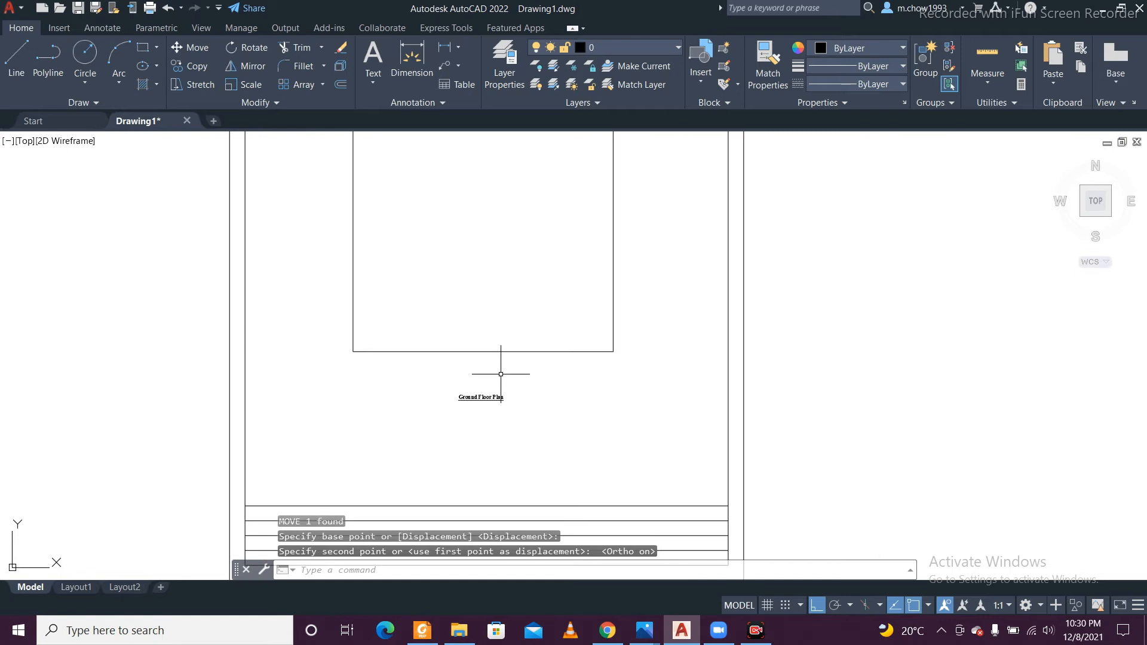
pyautogui.scroll(8, 503, 376)
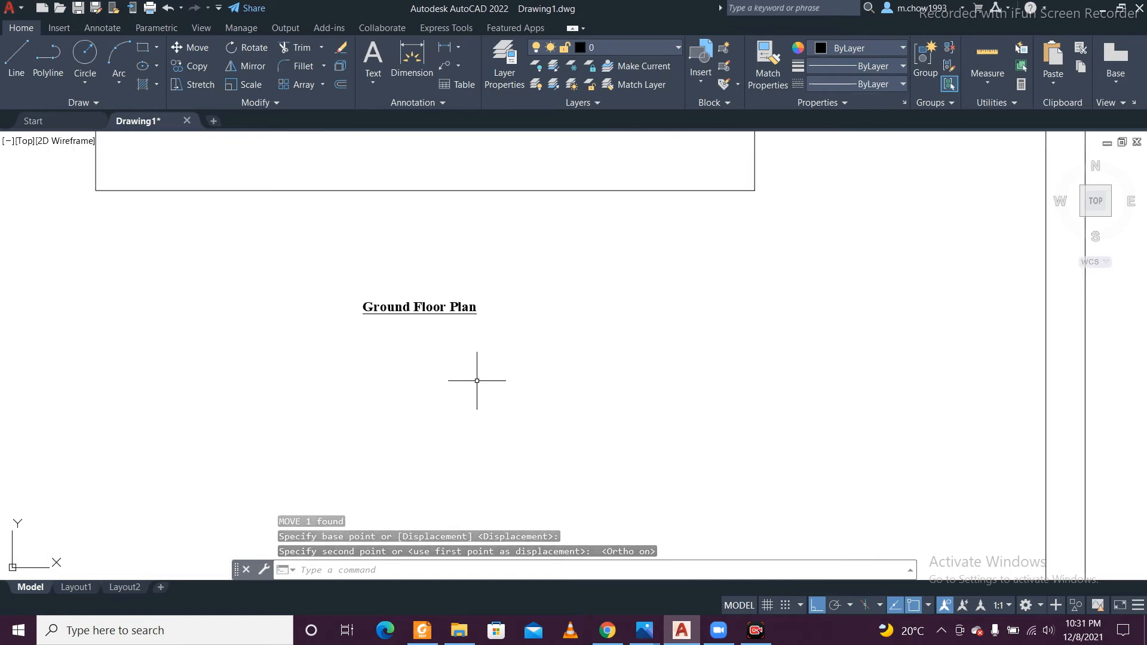
pyautogui.scroll(-8, 418, 311)
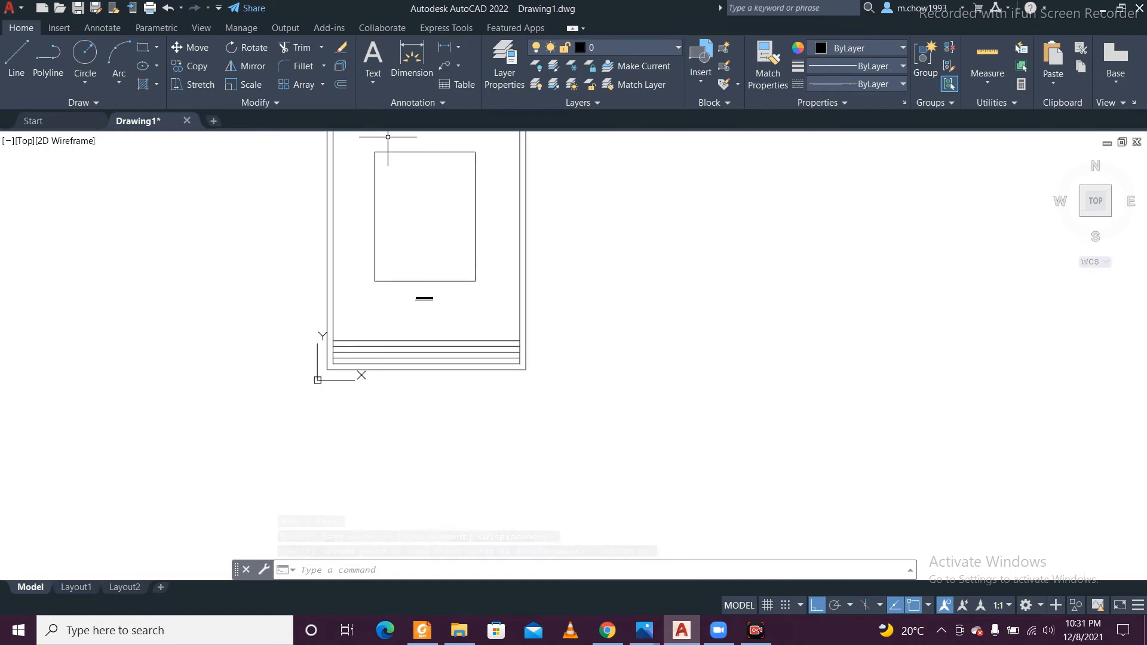
pyautogui.scroll(4, 415, 223)
pyautogui.scroll(-2, 416, 222)
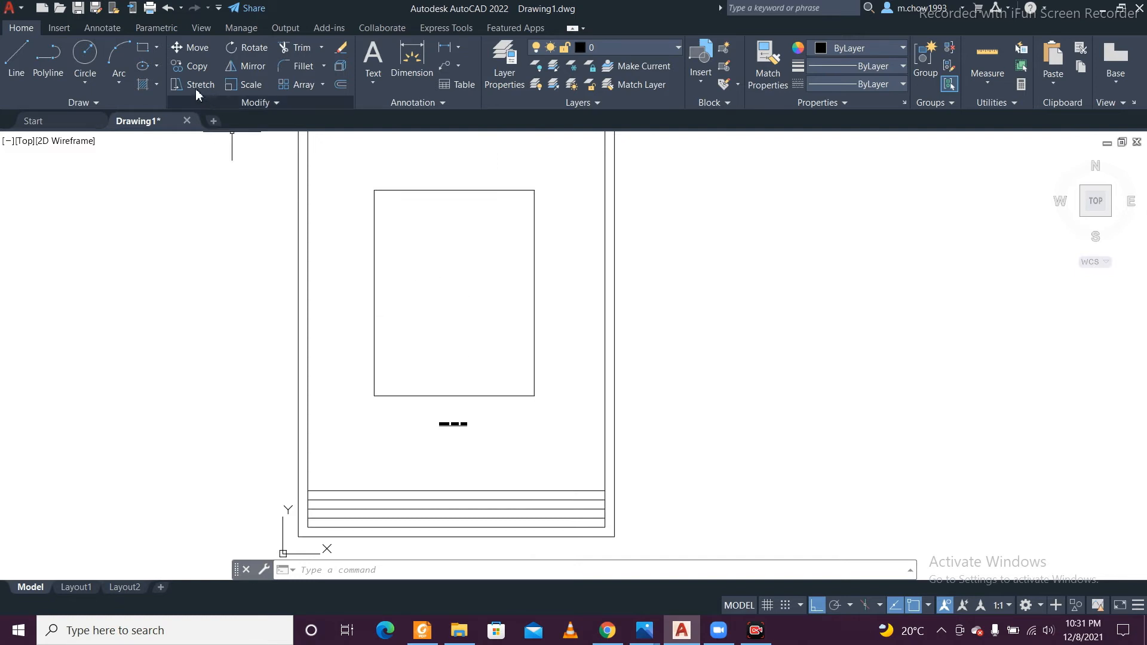
pyautogui.scroll(4, 424, 466)
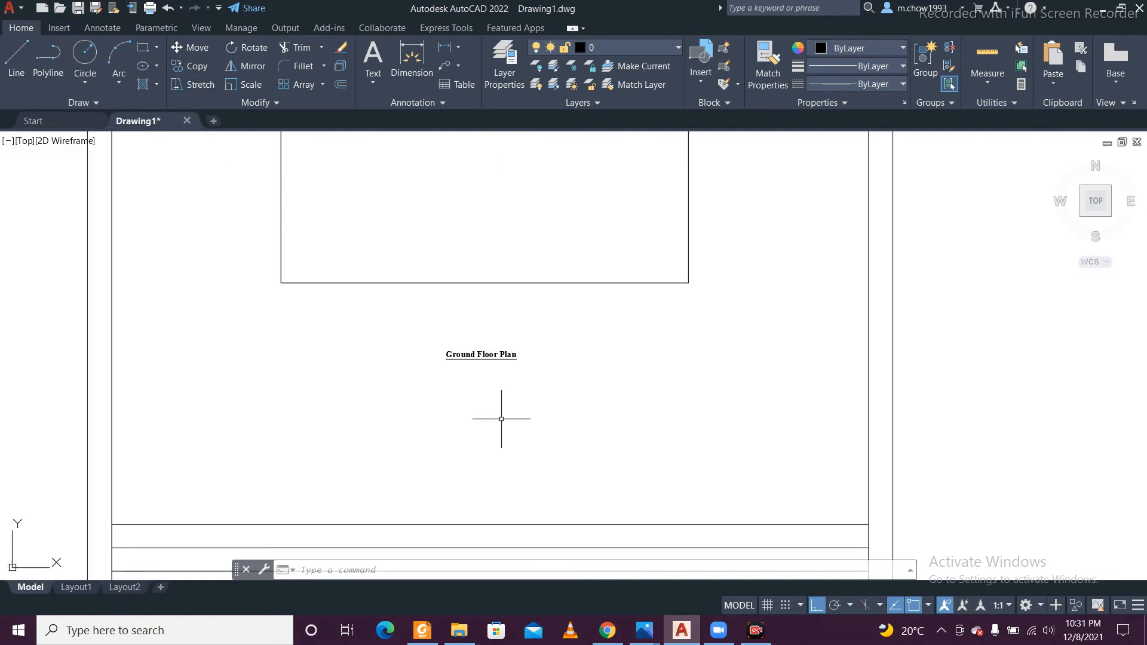
pyautogui.scroll(2, 518, 386)
pyautogui.scroll(-6, 518, 386)
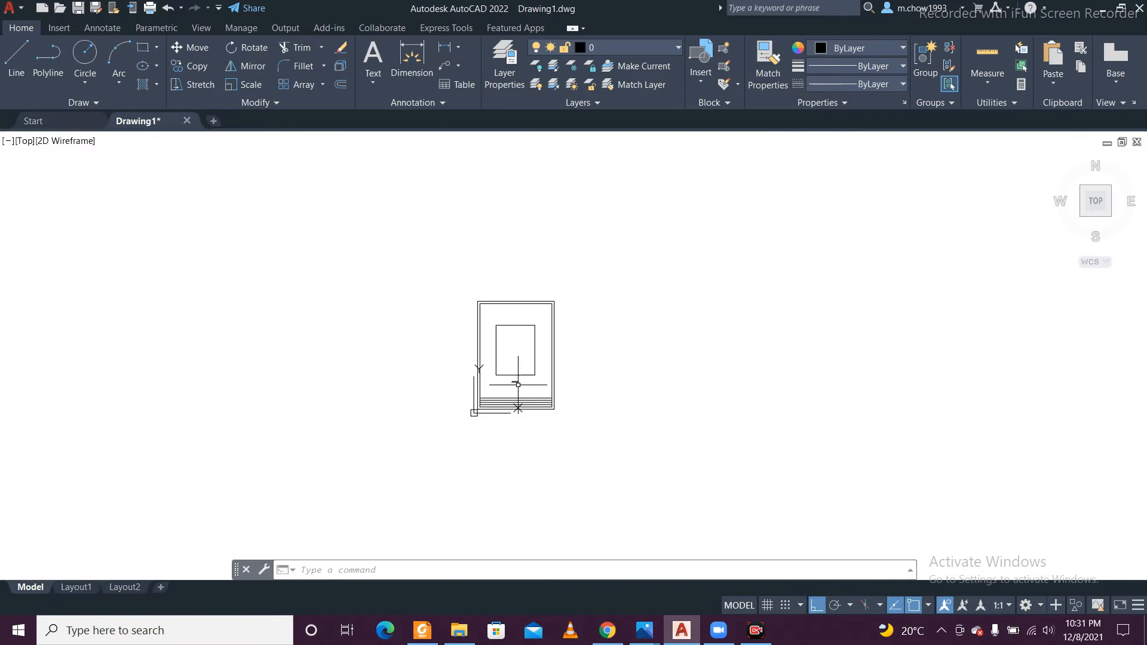
pyautogui.scroll(2, 518, 385)
pyautogui.scroll(3, 527, 261)
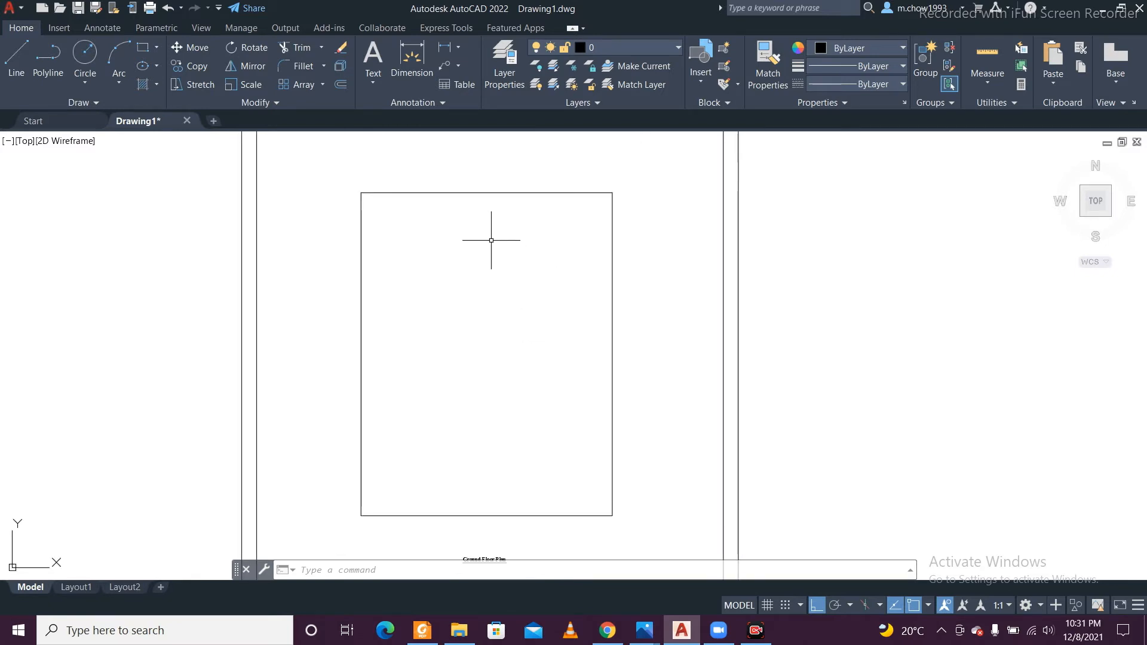
pyautogui.scroll(-4, 377, 191)
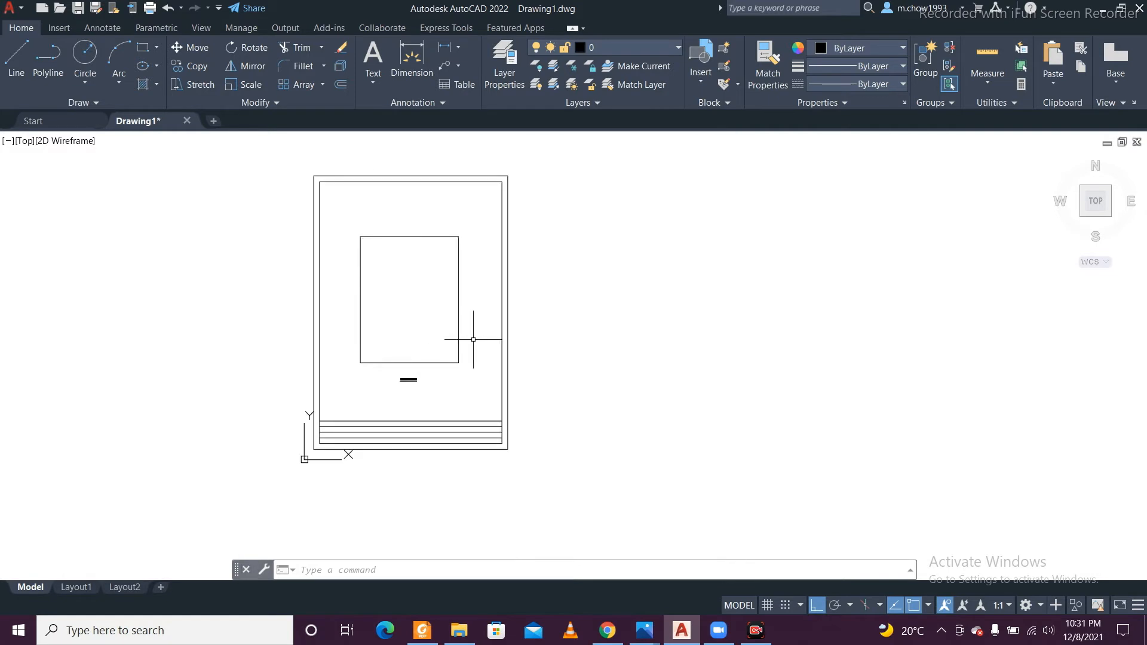
pyautogui.scroll(4, 445, 250)
# Step: Offset the plot rectangle 10" inward to form the outer wall thickness
pyautogui.moveTo(399, 305)
pyautogui.mouseDown(button='middle')
pyautogui.moveTo(502, 297)
pyautogui.moveTo(468, 233)
pyautogui.mouseUp(button='middle')
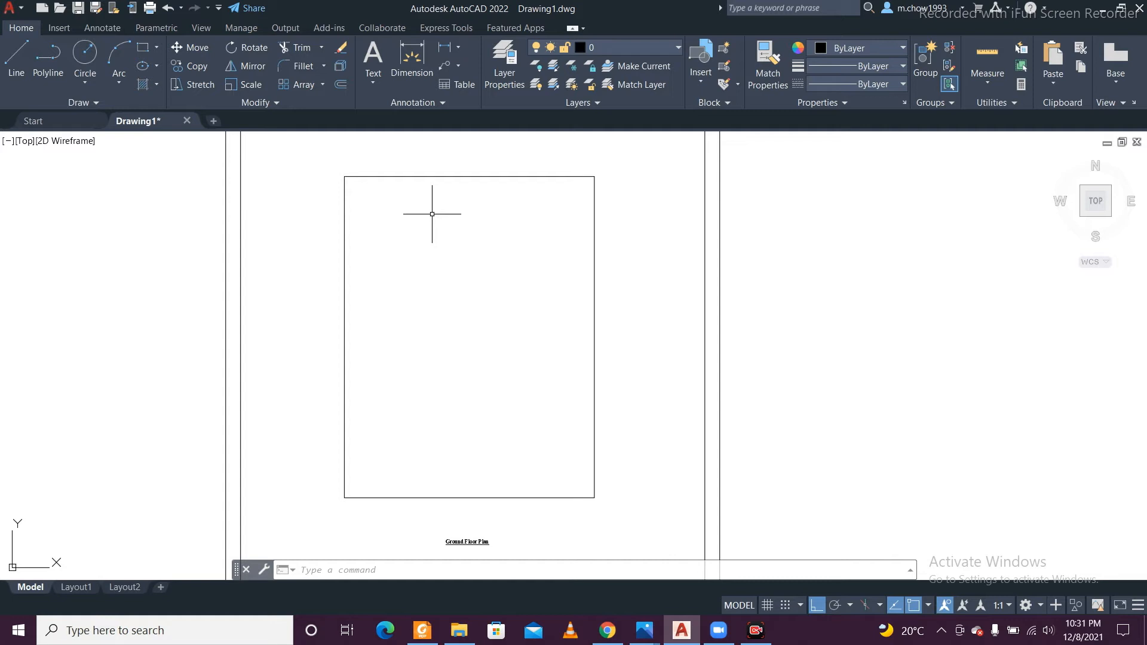
pyautogui.press('Return')
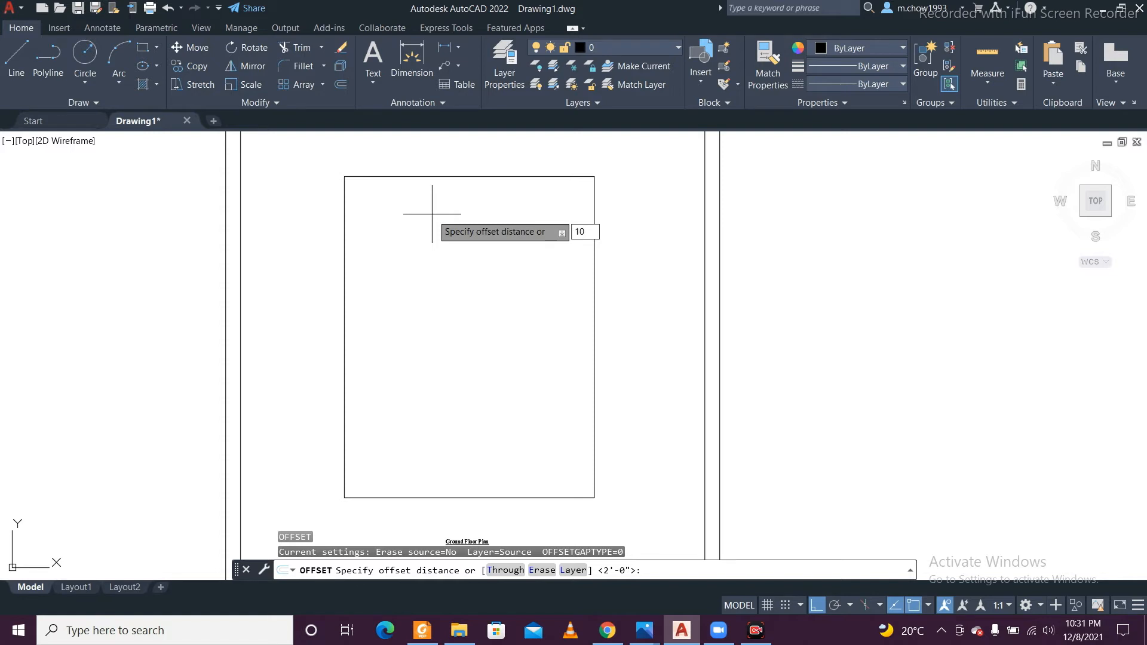
pyautogui.write('10"')
pyautogui.press('Return')
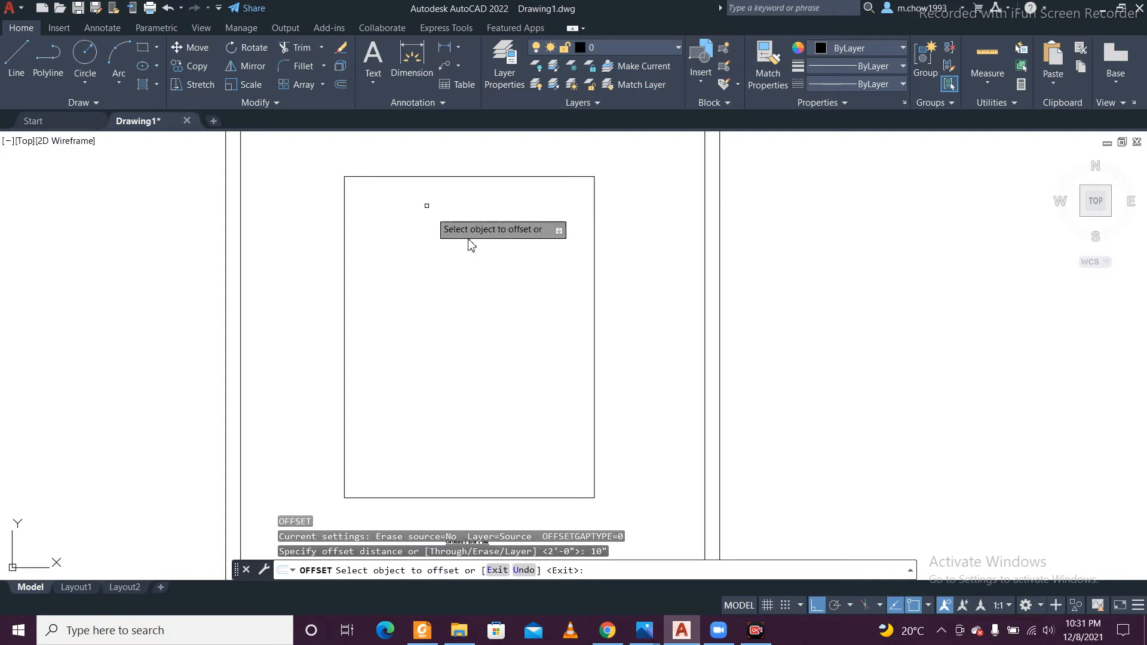
pyautogui.click(512, 177)
pyautogui.click(525, 251)
# Step: Inspect the double wall outline, the plan title and the title block rows up close and from afar
pyautogui.scroll(3, 438, 474)
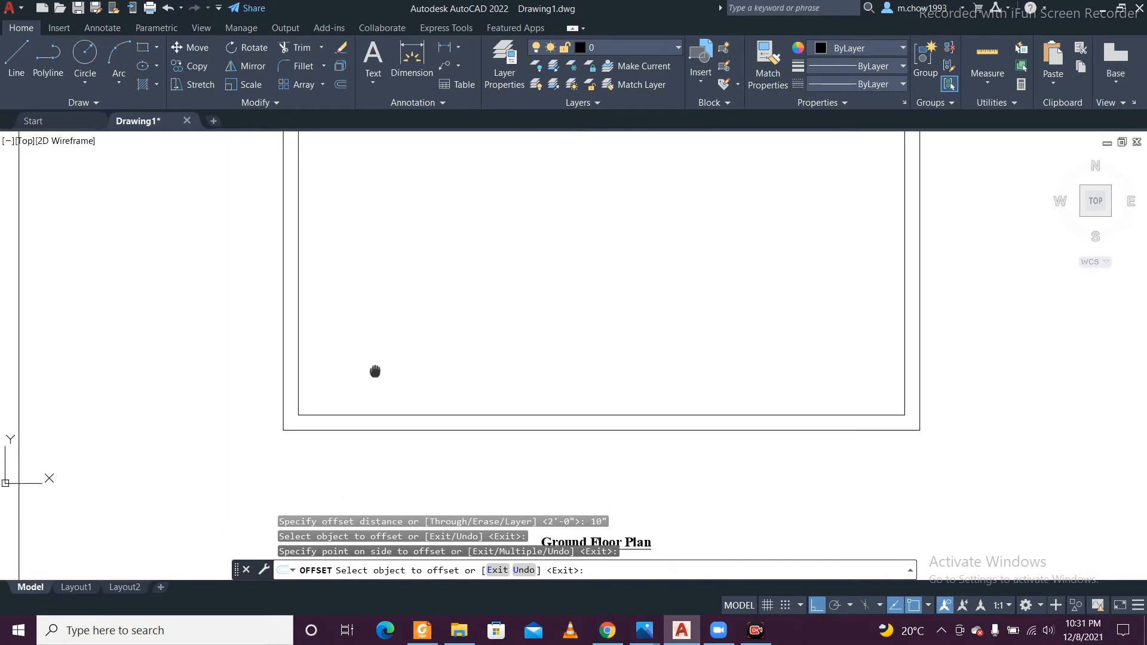
pyautogui.scroll(2, 528, 409)
pyautogui.scroll(-3, 527, 409)
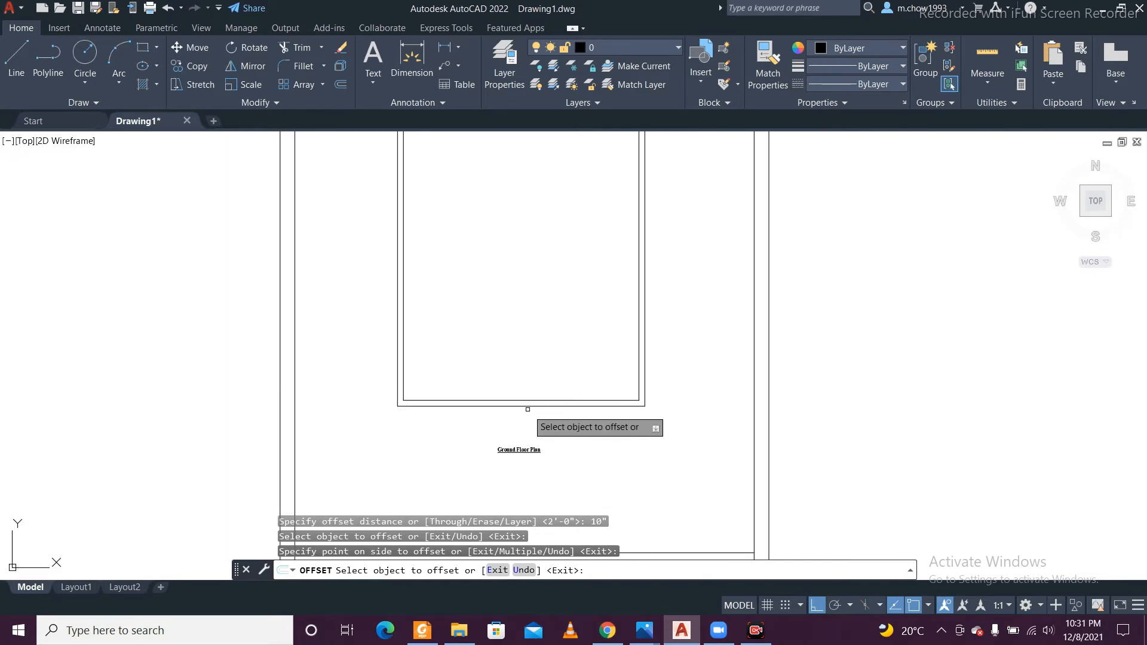
pyautogui.scroll(2, 527, 409)
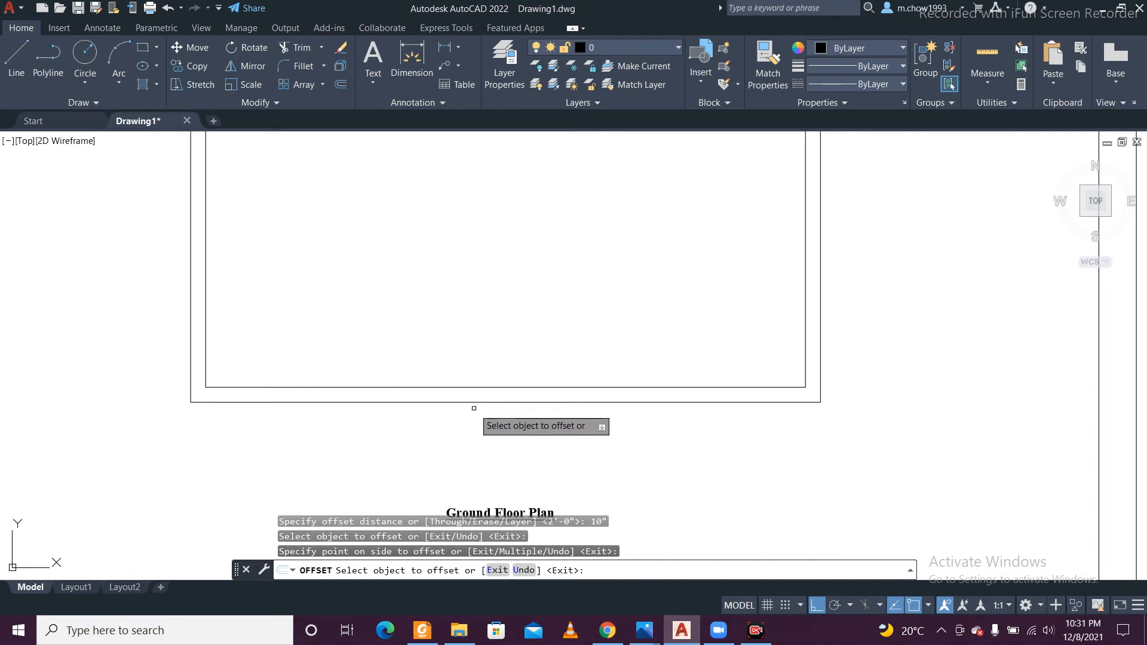
pyautogui.scroll(-3, 474, 408)
pyautogui.scroll(3, 473, 408)
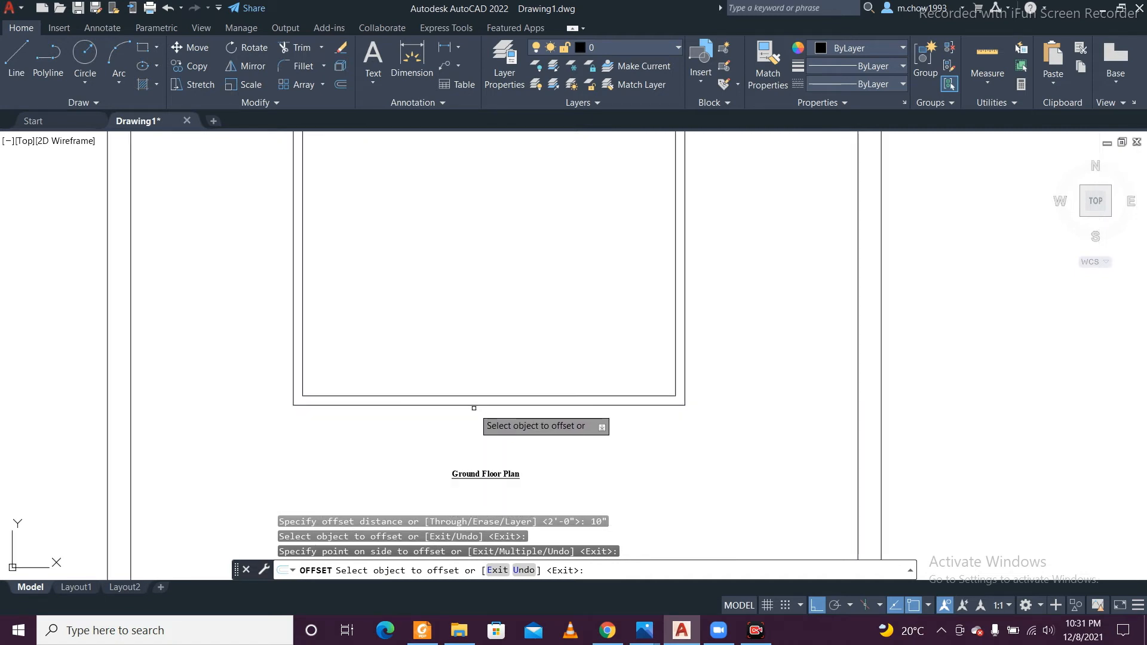
pyautogui.scroll(-3, 460, 429)
pyautogui.moveTo(460, 429); pyautogui.dragTo(463, 355, button='middle')
pyautogui.scroll(2, 406, 459)
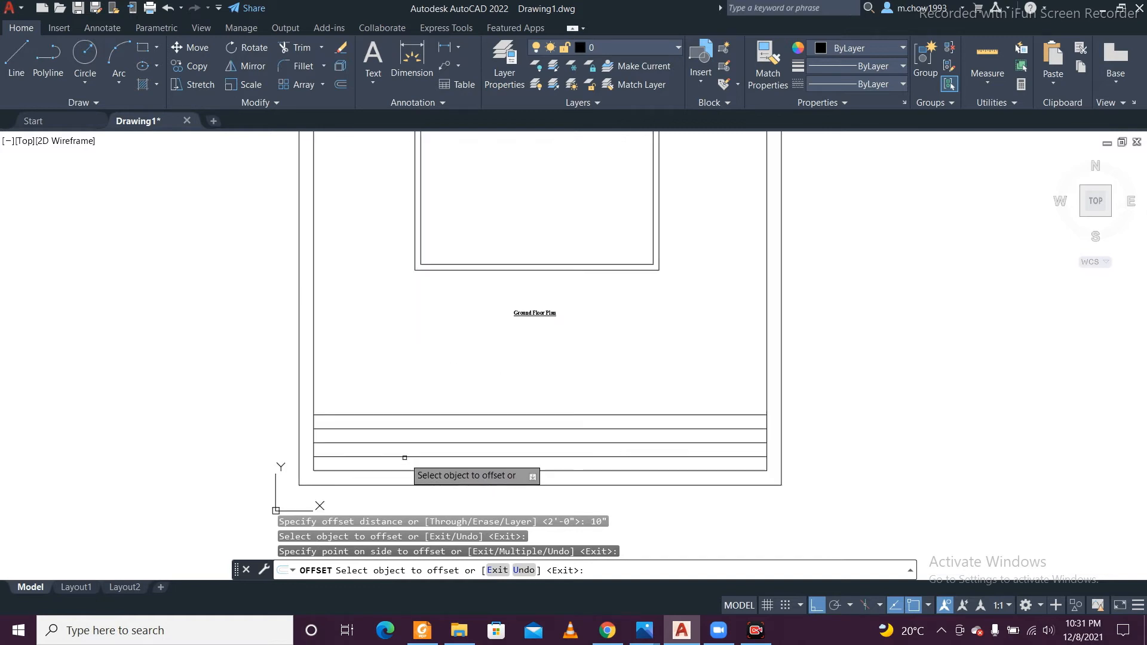
pyautogui.scroll(-3, 405, 451)
pyautogui.scroll(3, 408, 449)
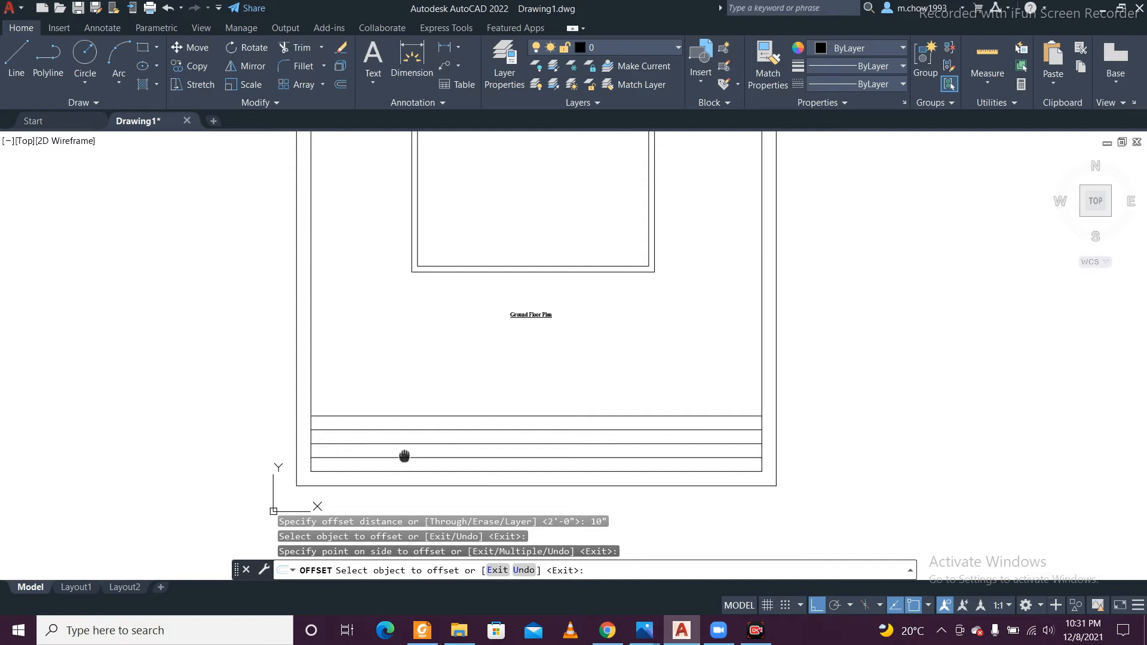
# Step: Draw a vertical divider line near the title block's left end, from its bottom line up to its top line
pyautogui.moveTo(399, 456); pyautogui.dragTo(380, 408, button='middle')
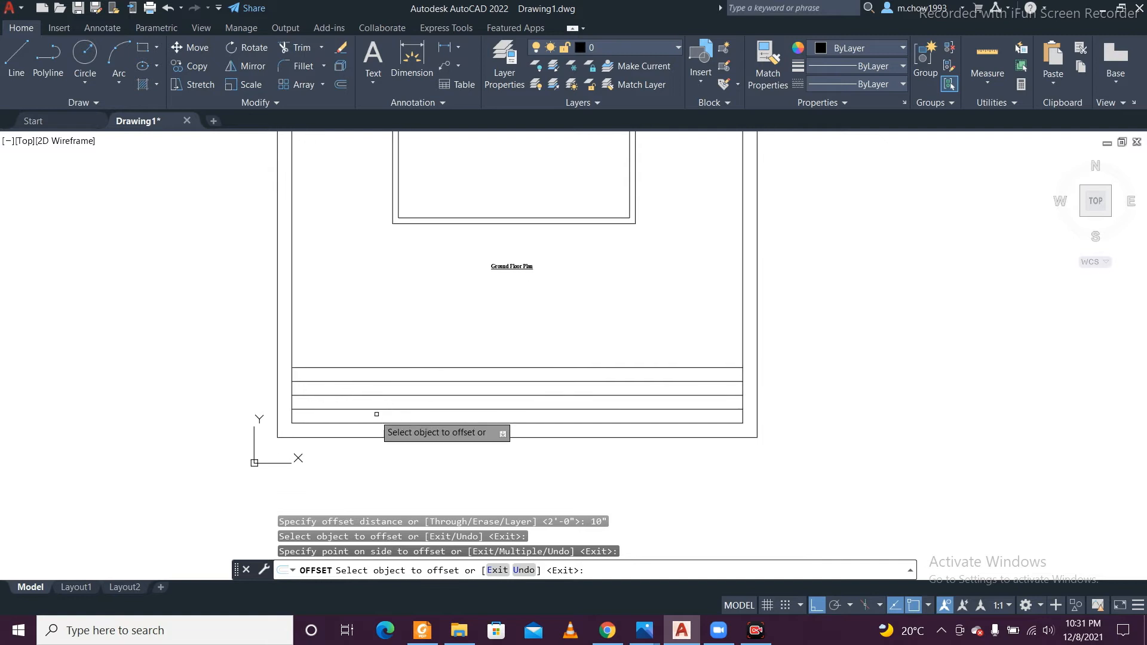
pyautogui.click(20, 72)
pyautogui.scroll(2, 346, 423)
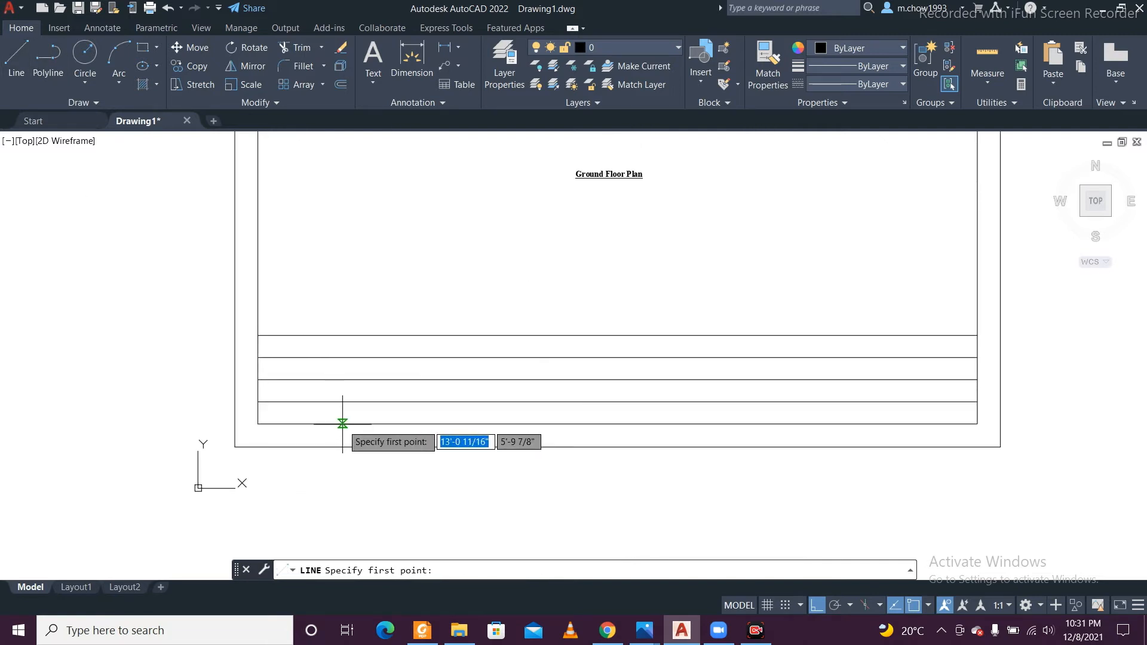
pyautogui.click(342, 423)
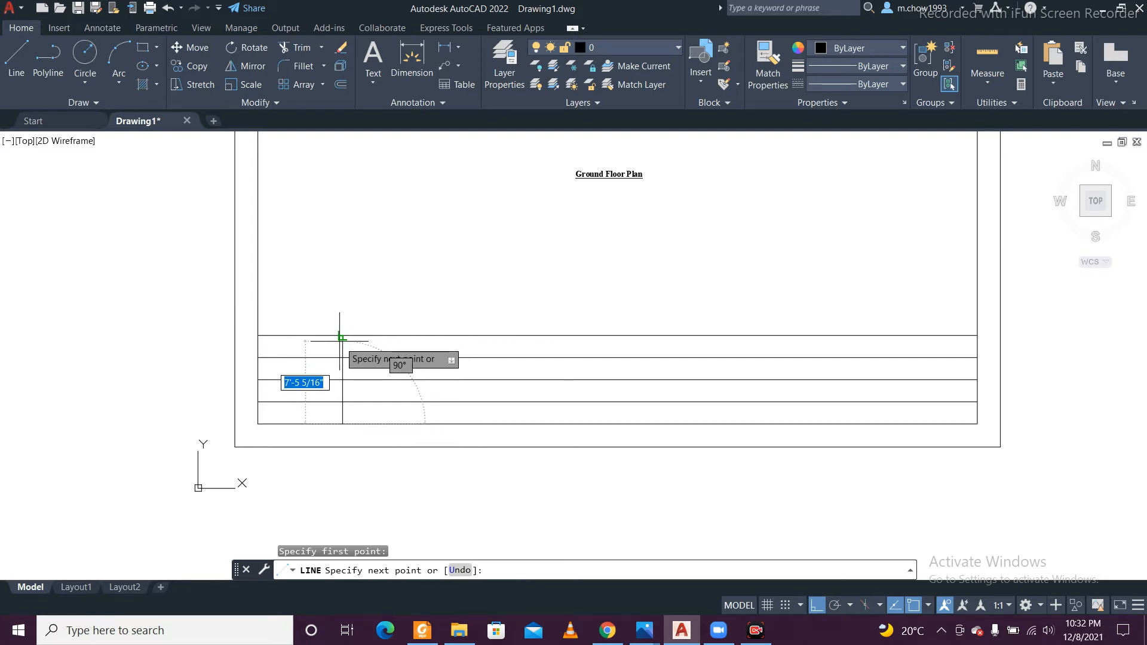
pyautogui.click(343, 335)
pyautogui.press('Escape')
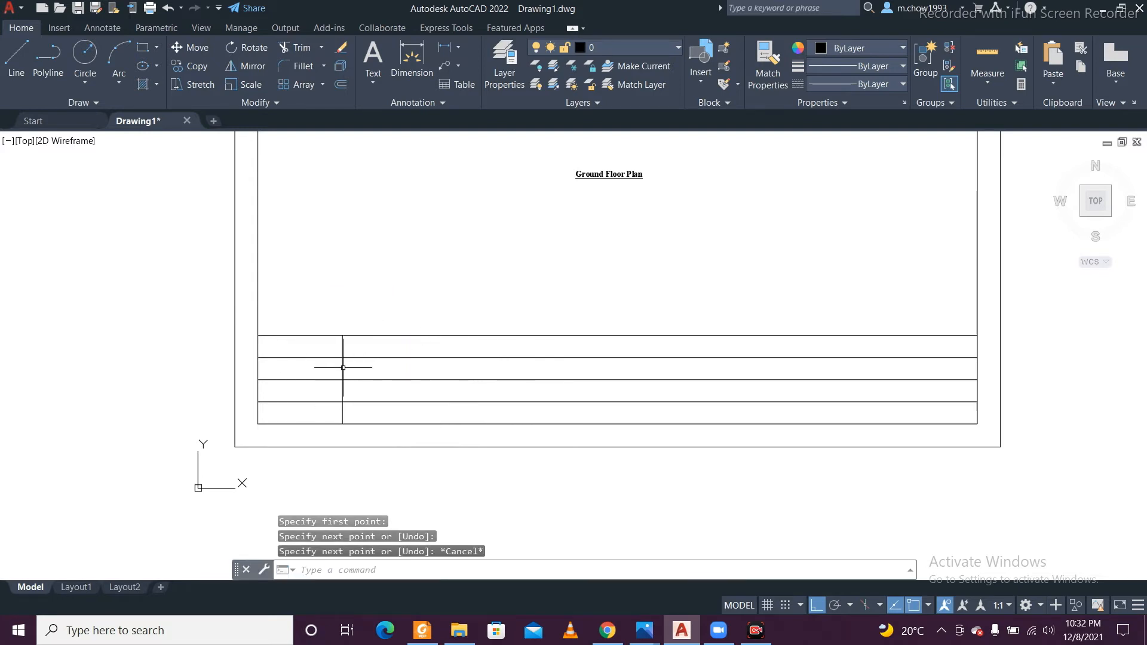
# Step: Trim away the title block's three inner row lines between the left border and the vertical divider
pyautogui.write('TR')
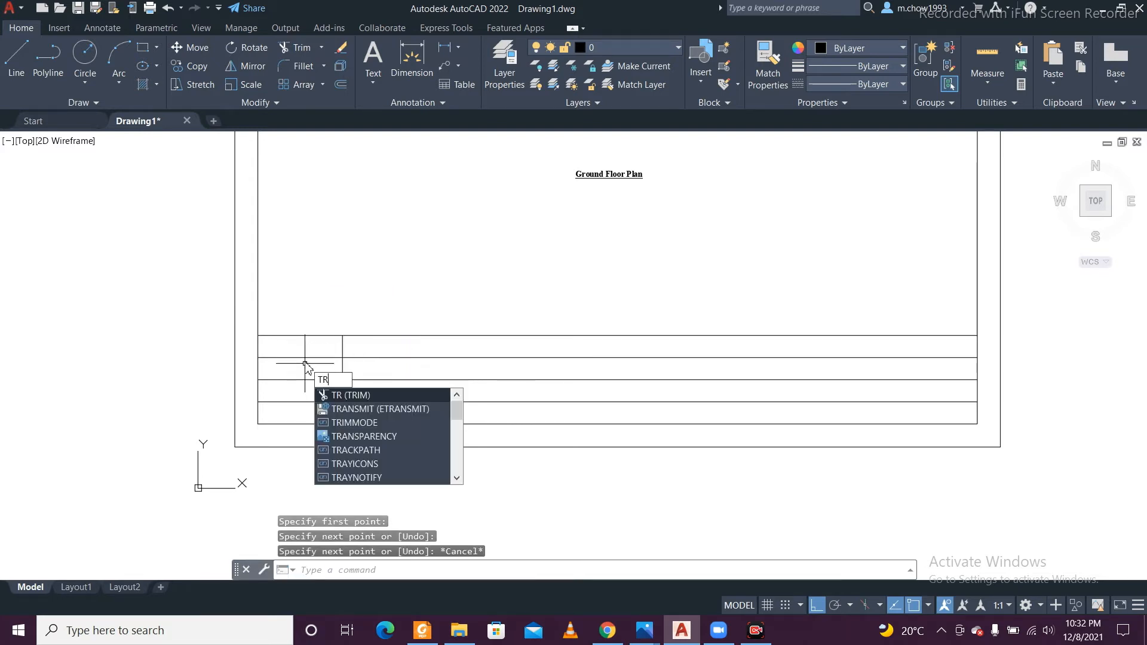
pyautogui.press('Return')
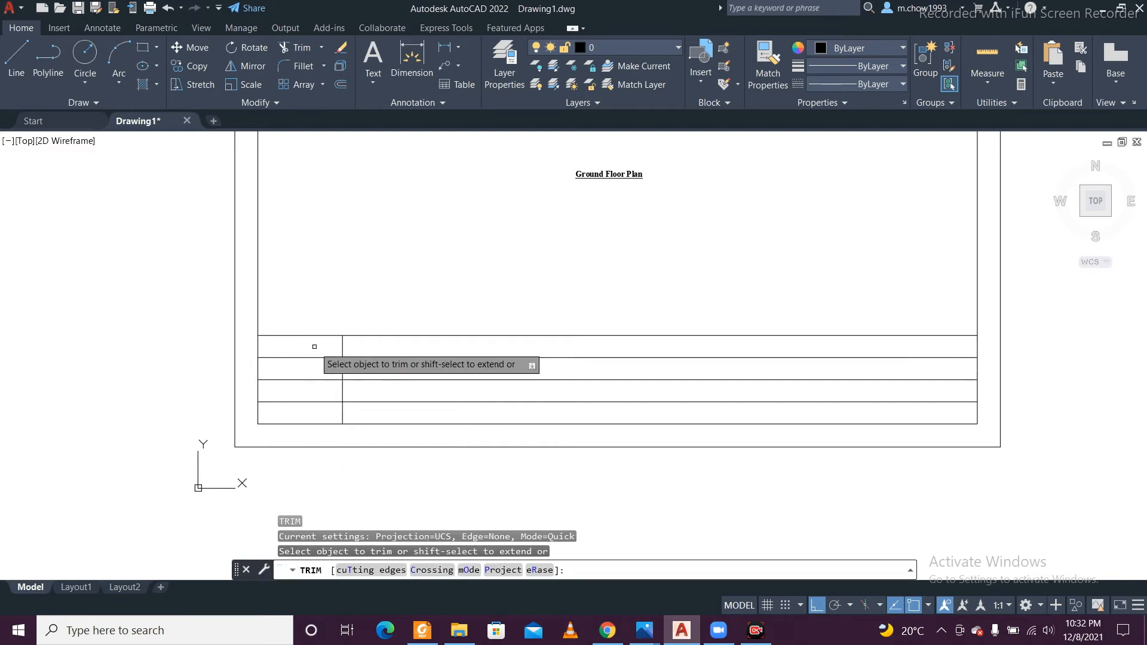
pyautogui.click(314, 347)
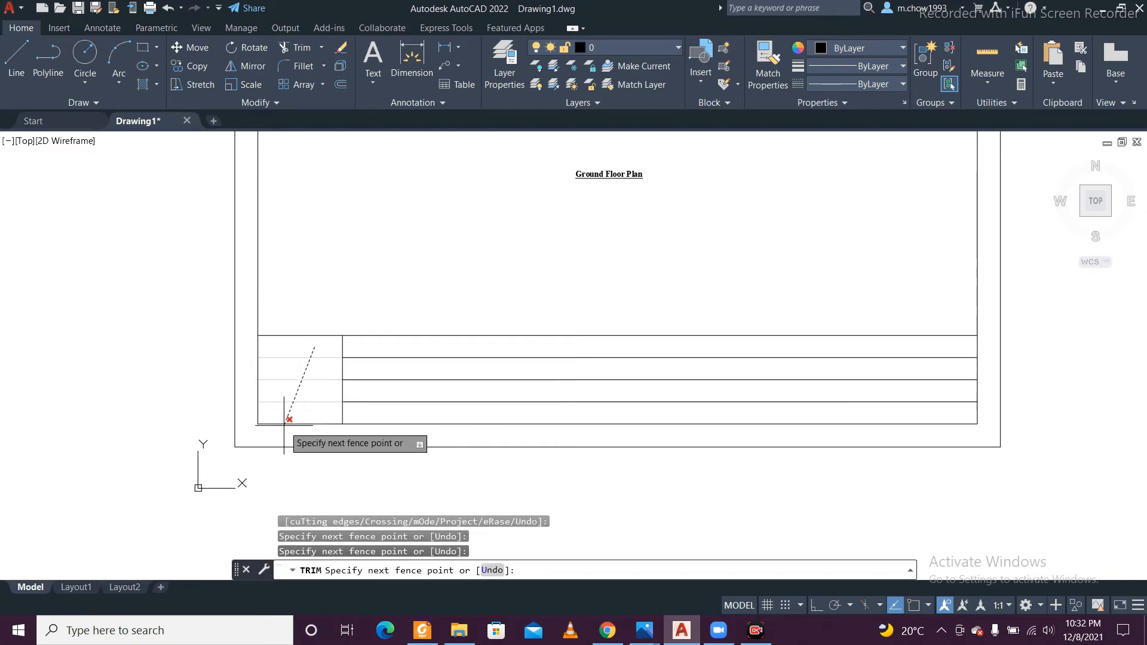
pyautogui.click(293, 409)
pyautogui.press('Return')
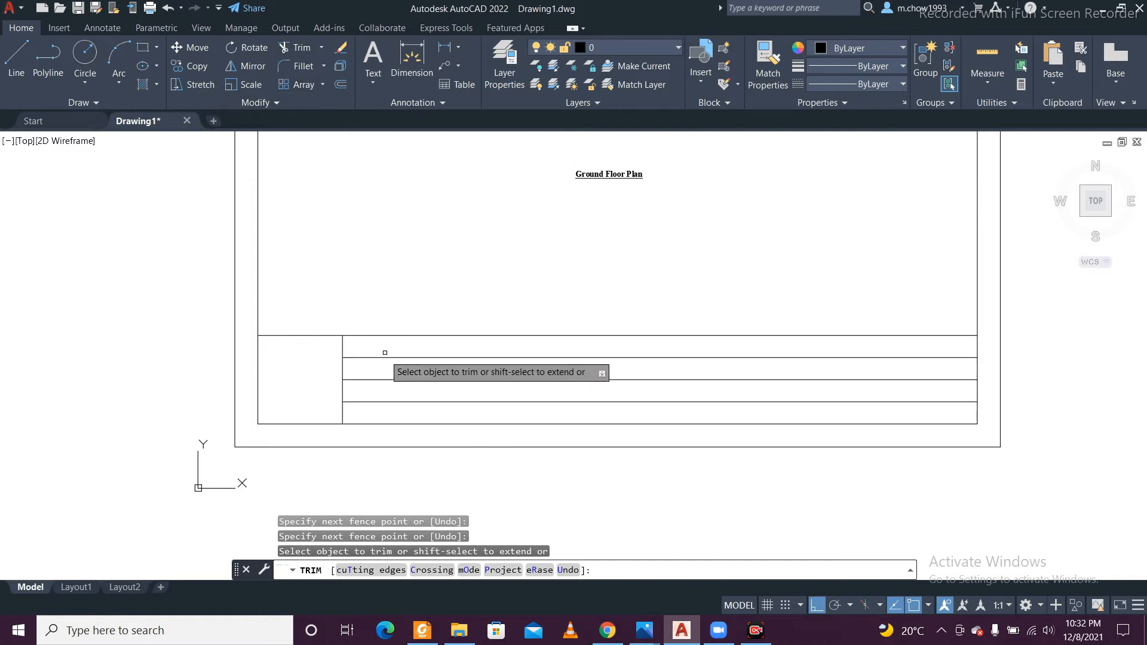
pyautogui.scroll(2, 307, 397)
pyautogui.press('Escape')
pyautogui.scroll(-3, 322, 378)
pyautogui.scroll(-2, 322, 378)
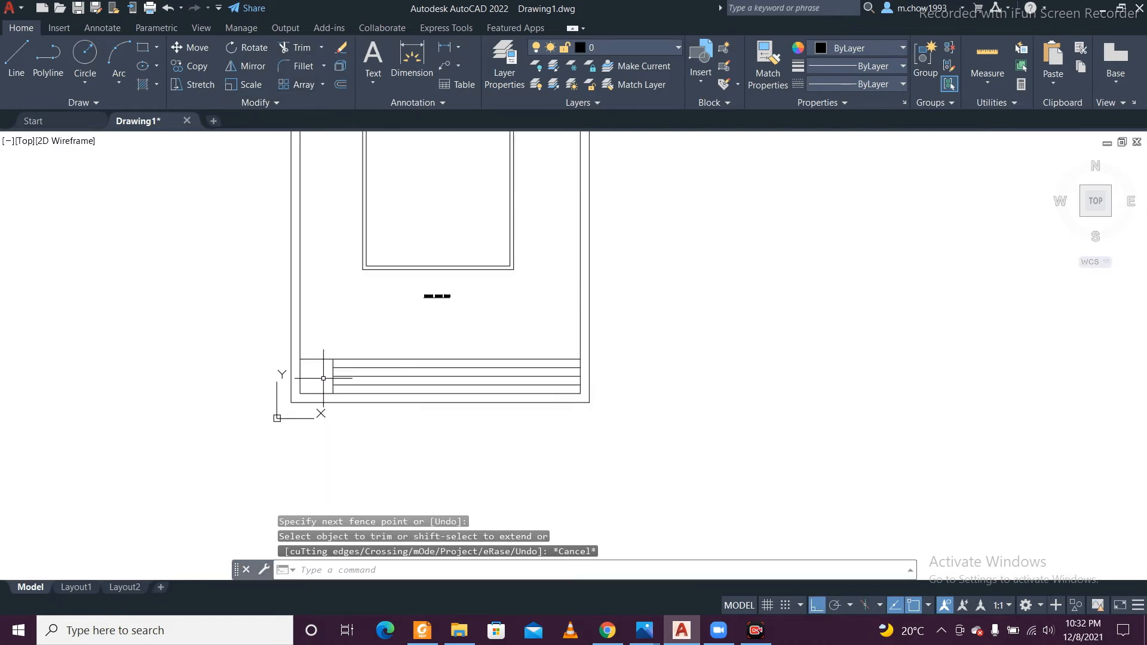
pyautogui.scroll(2, 323, 378)
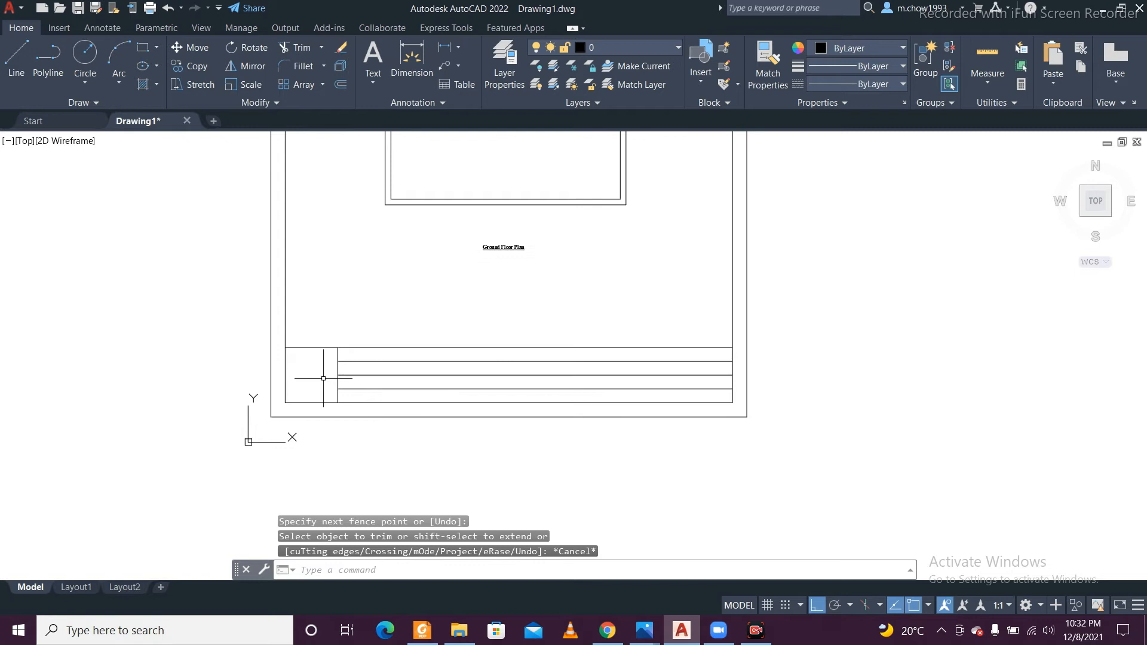
# Step: Insert the recent compass block "1" into the empty cell at the title block's left end
pyautogui.click(697, 82)
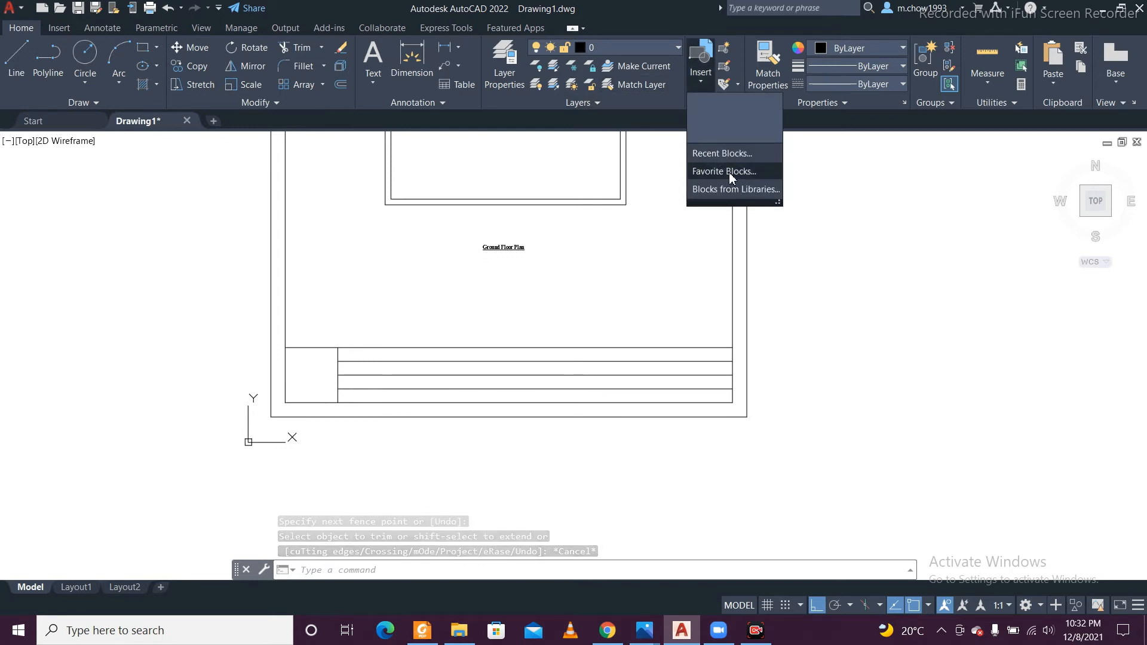
pyautogui.click(728, 157)
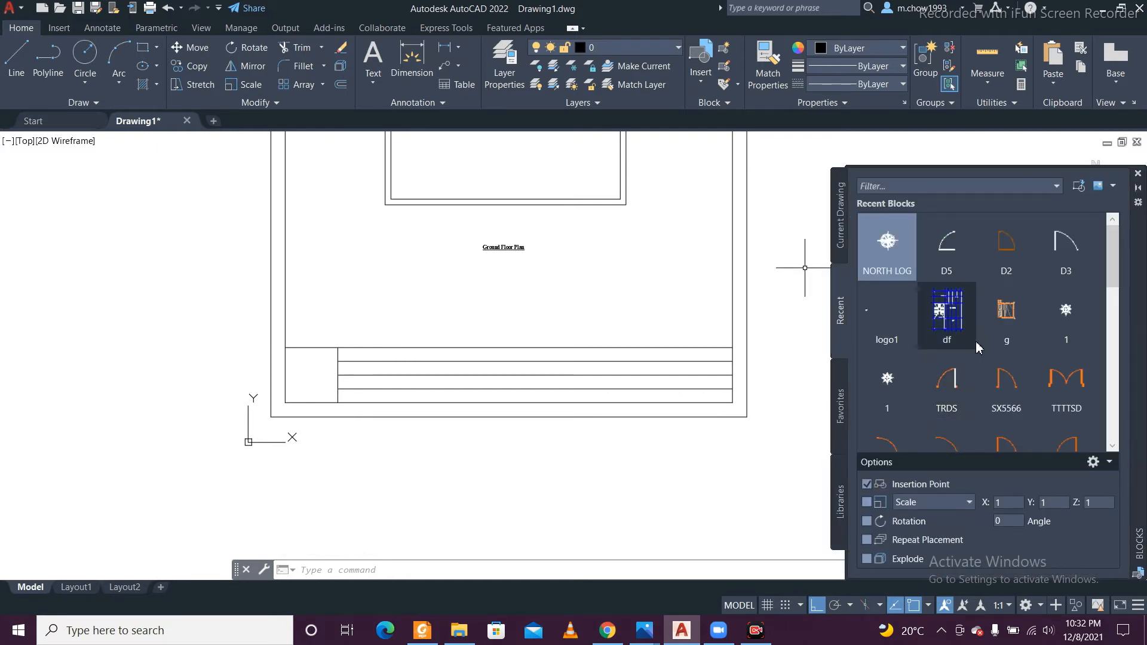
pyautogui.moveTo(890, 249)
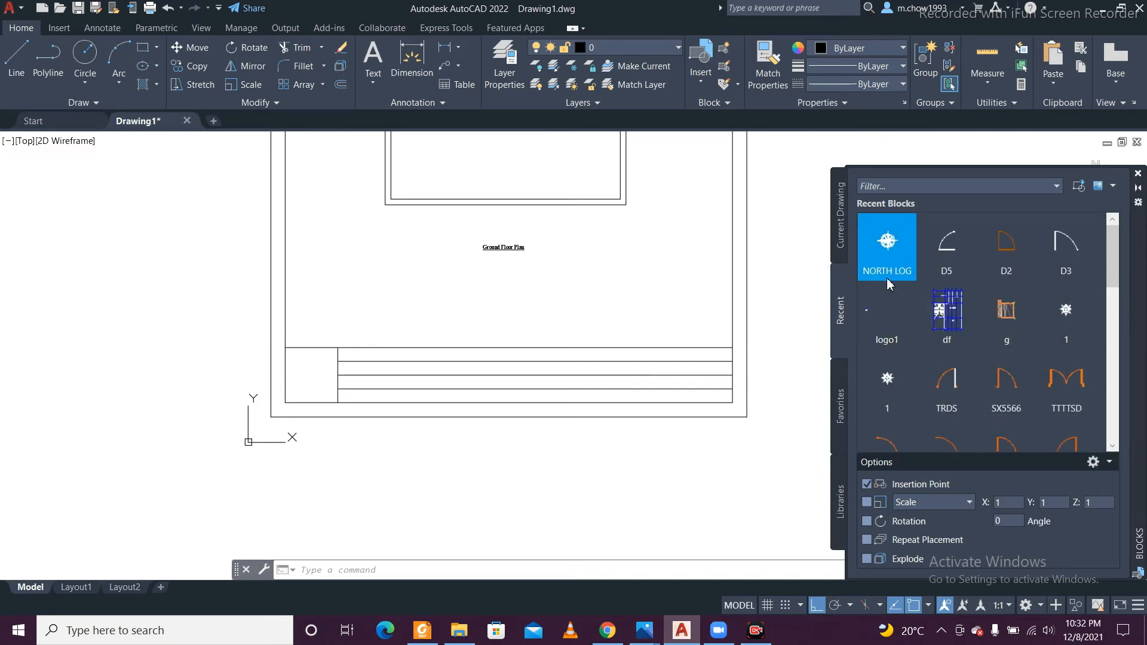
pyautogui.click(1068, 319)
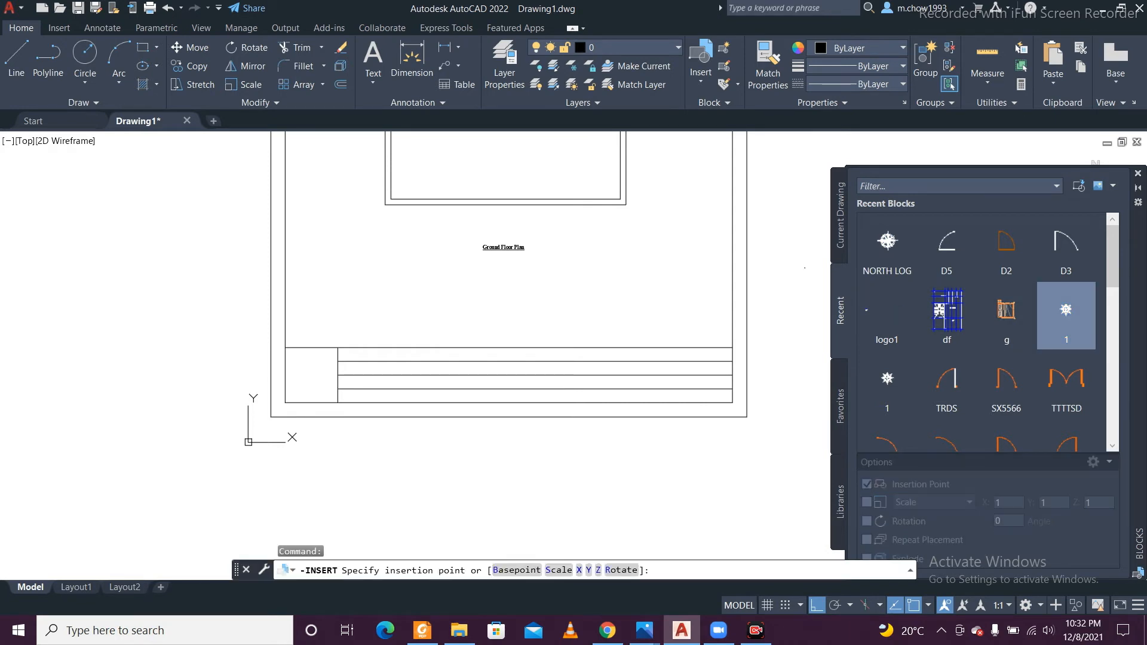
pyautogui.click(302, 377)
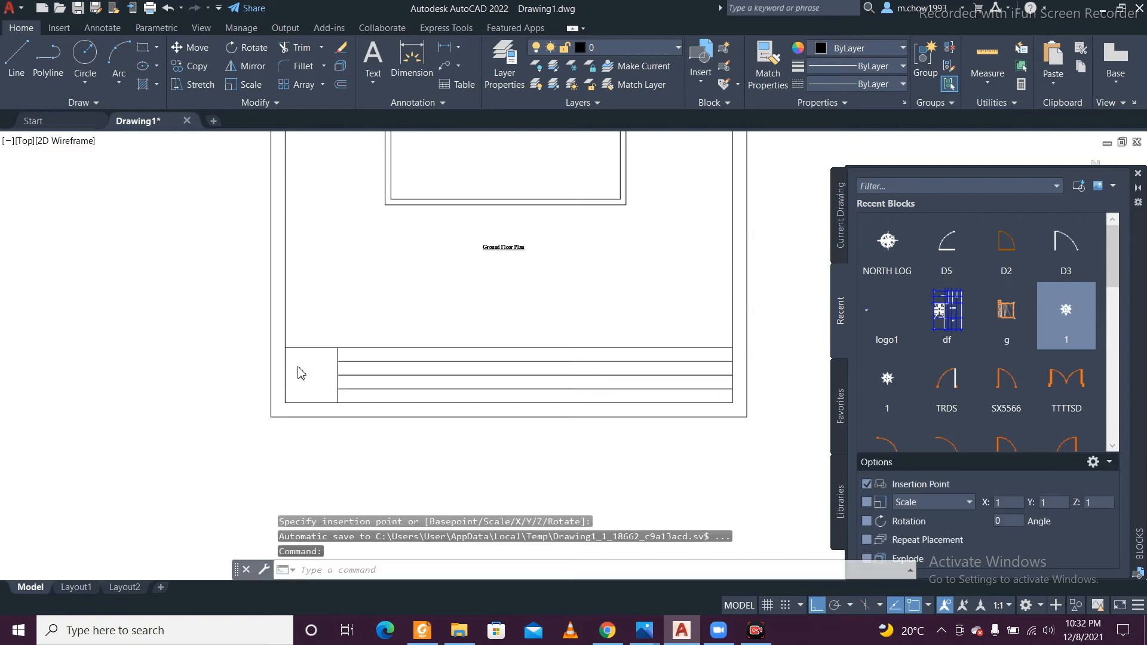
# Step: Scale the compass block up from its centre so it nearly fills the title block's left cell
pyautogui.scroll(8, 308, 386)
pyautogui.click(262, 360)
pyautogui.click(143, 232)
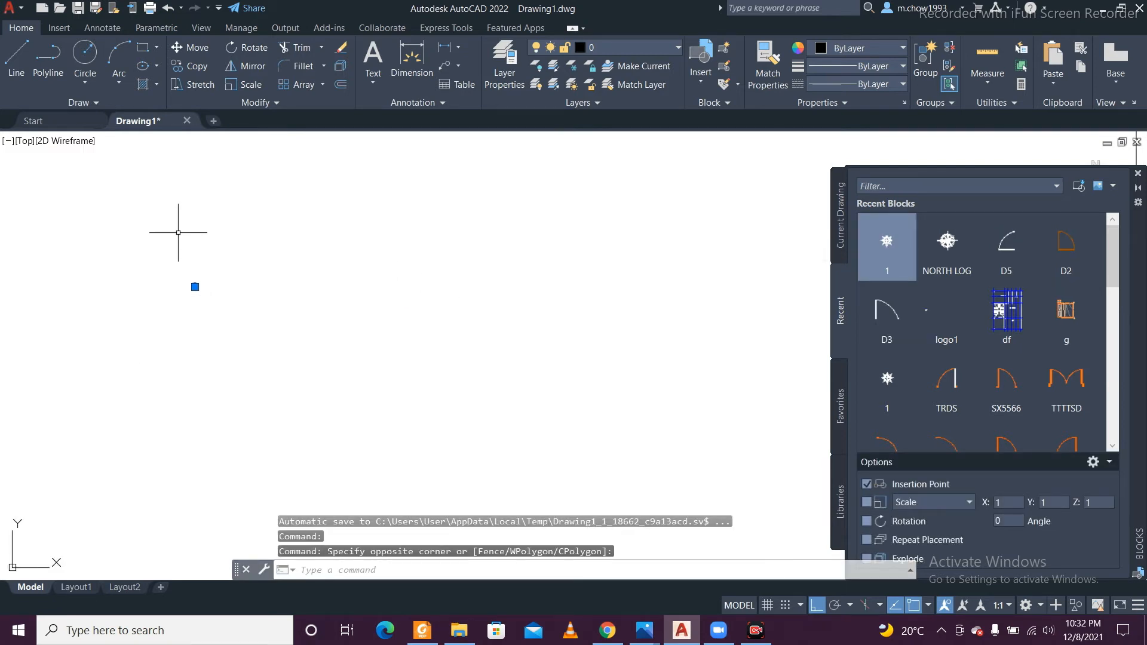
pyautogui.press('Return')
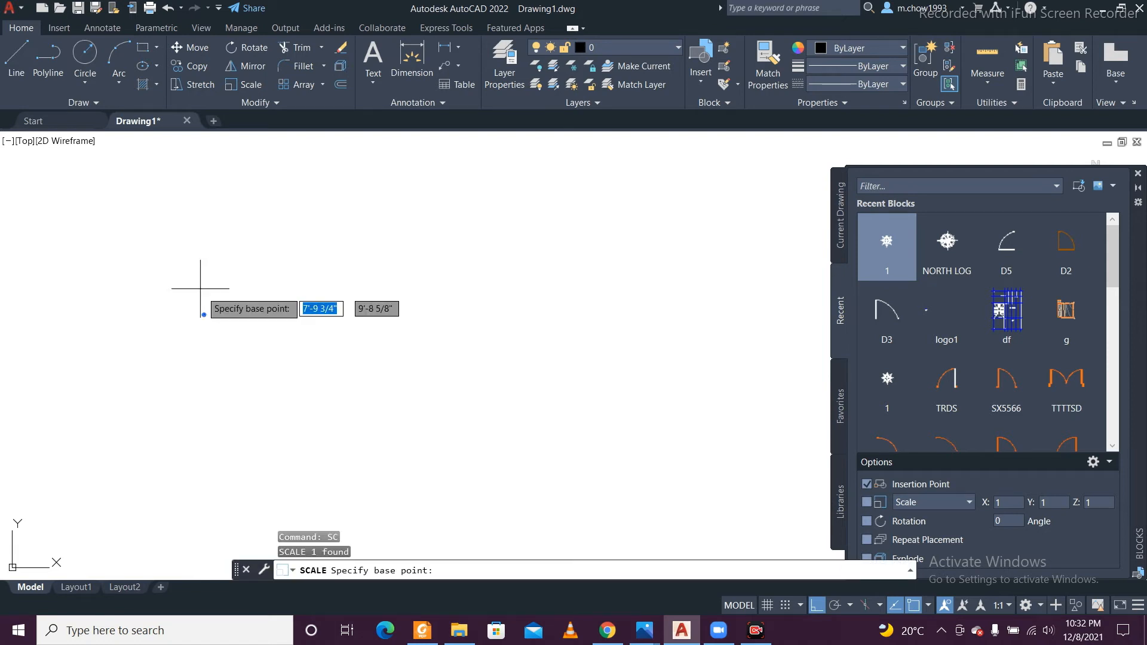
pyautogui.scroll(3, 194, 317)
pyautogui.moveTo(309, 176); pyautogui.dragTo(284, 364, button='middle')
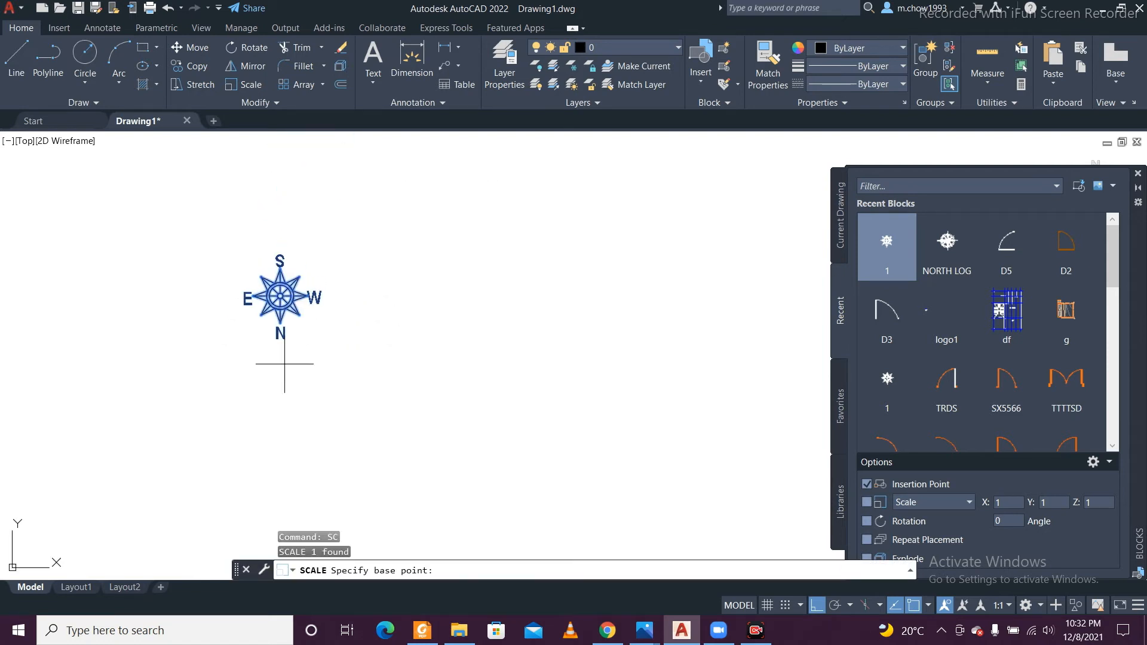
pyautogui.scroll(7, 285, 273)
pyautogui.click(245, 431)
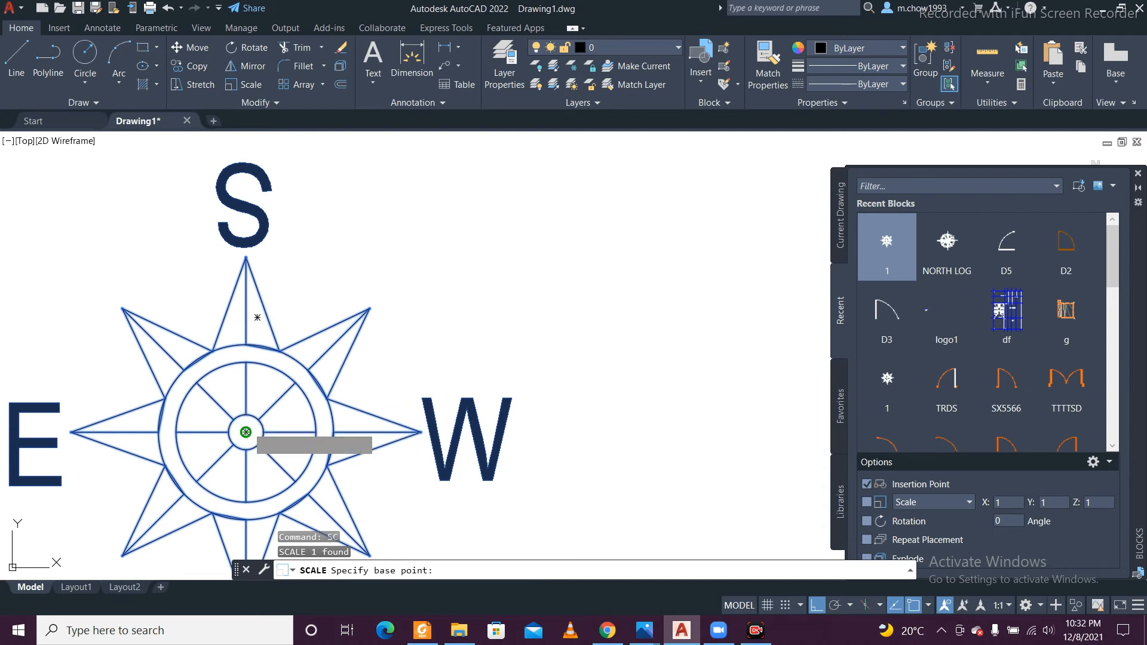
pyautogui.scroll(-8, 250, 426)
pyautogui.scroll(-12, 255, 422)
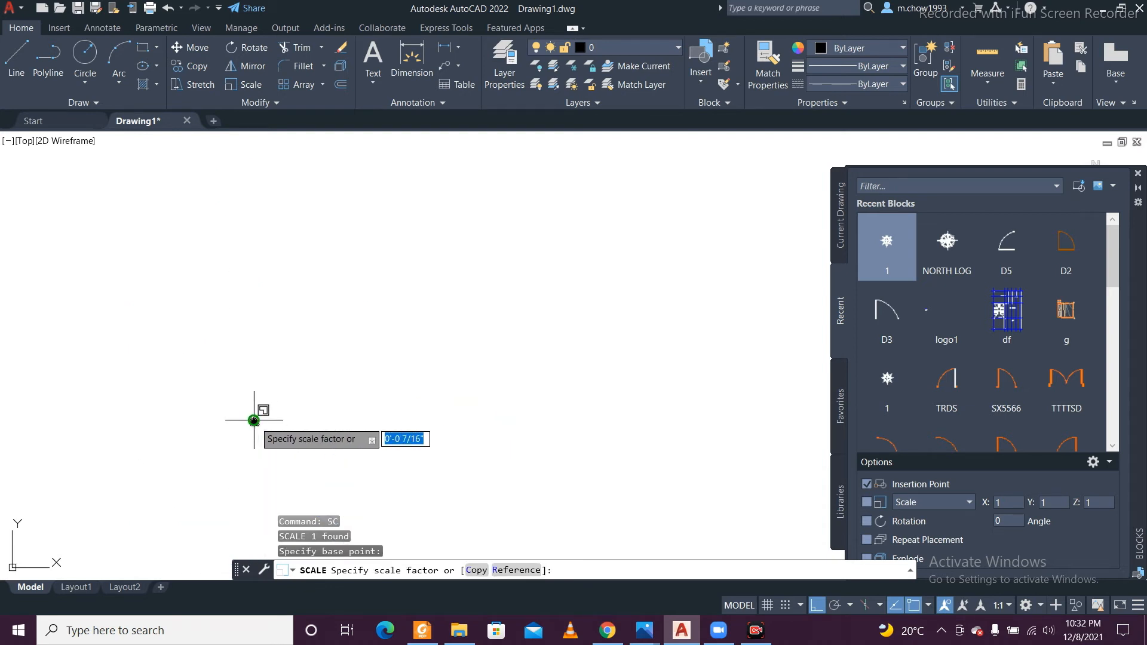
pyautogui.click(296, 444)
# Step: Move the enlarged compass block to the middle of the title block's left cell
pyautogui.click(305, 445)
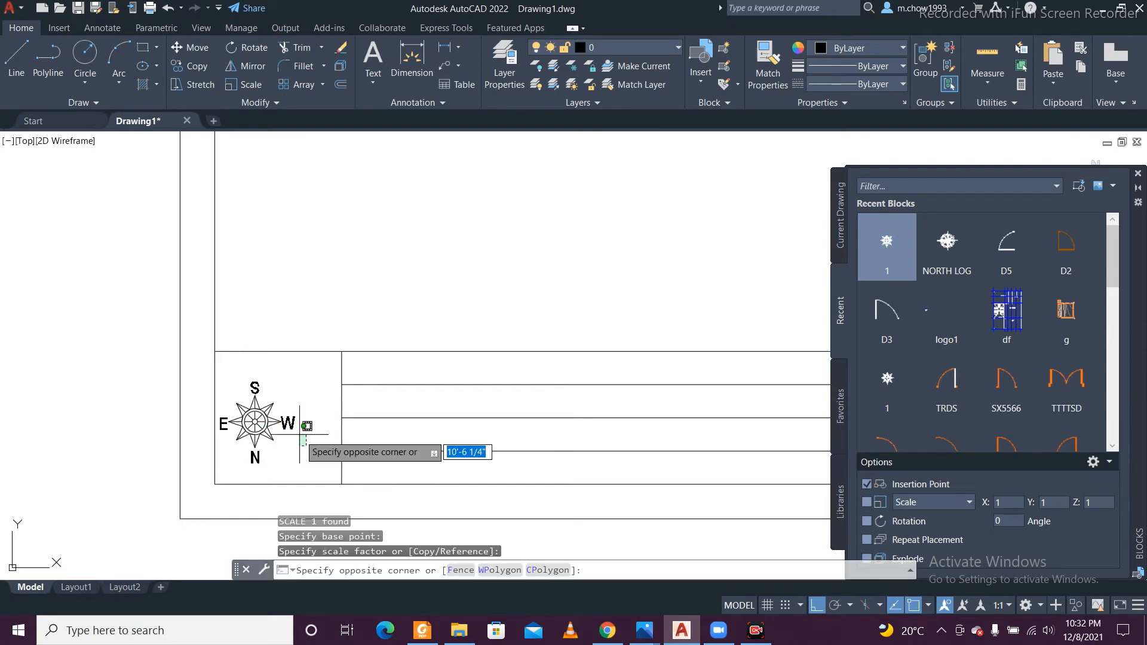
pyautogui.click(264, 396)
pyautogui.write('M')
pyautogui.press('Return')
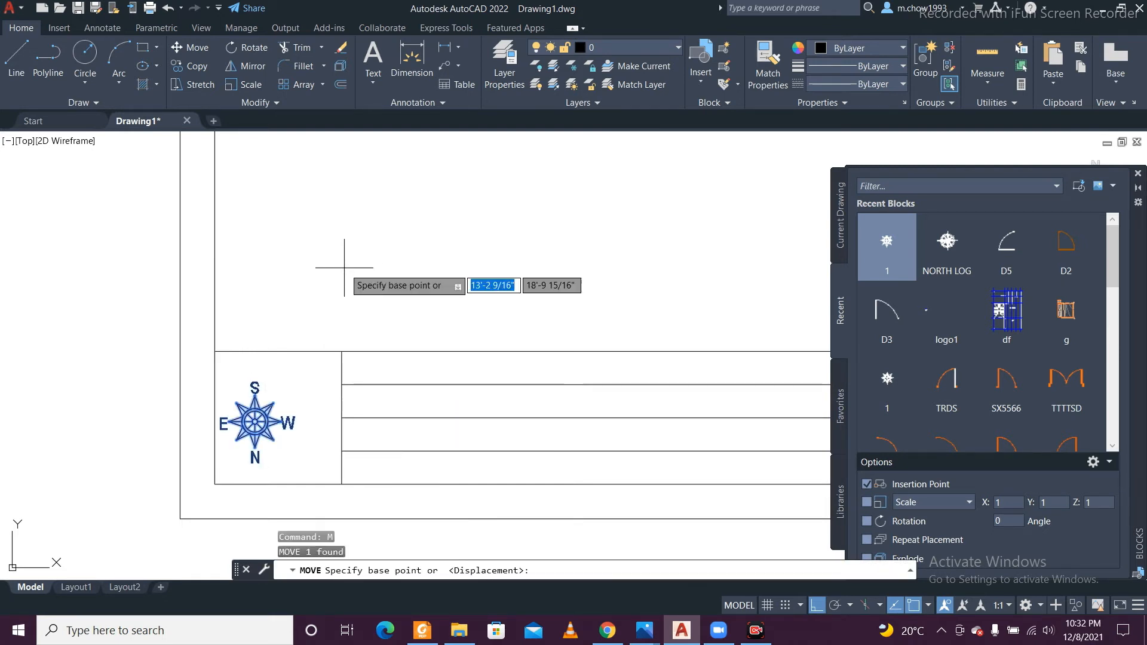
pyautogui.click(344, 263)
pyautogui.click(360, 263)
pyautogui.click(311, 455)
pyautogui.click(287, 397)
pyautogui.write('m')
pyautogui.press('Return')
pyautogui.click(447, 258)
pyautogui.scroll(-2, 314, 365)
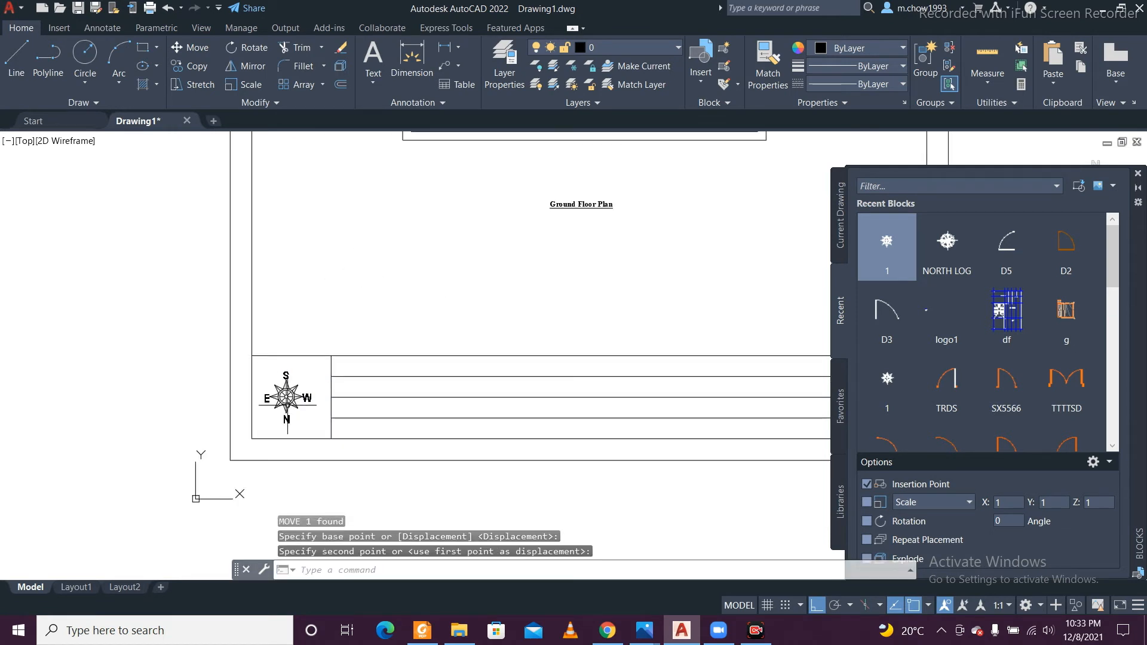
pyautogui.press('Escape')
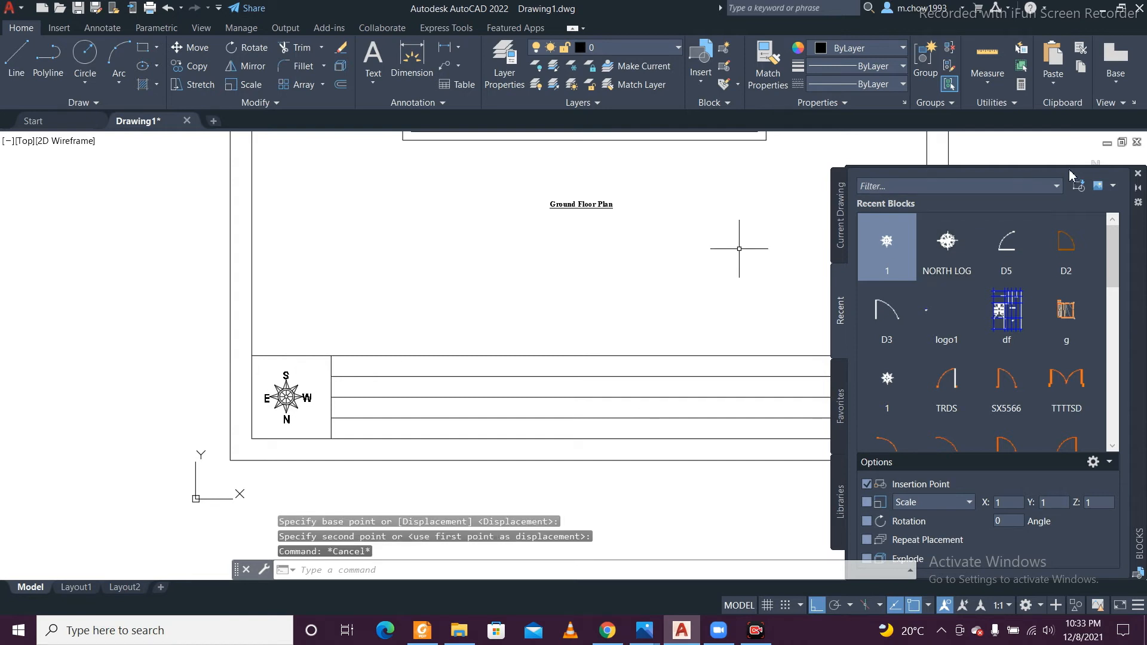
# Step: Close the Blocks palette while keeping the drawing open
pyautogui.click(1137, 144)
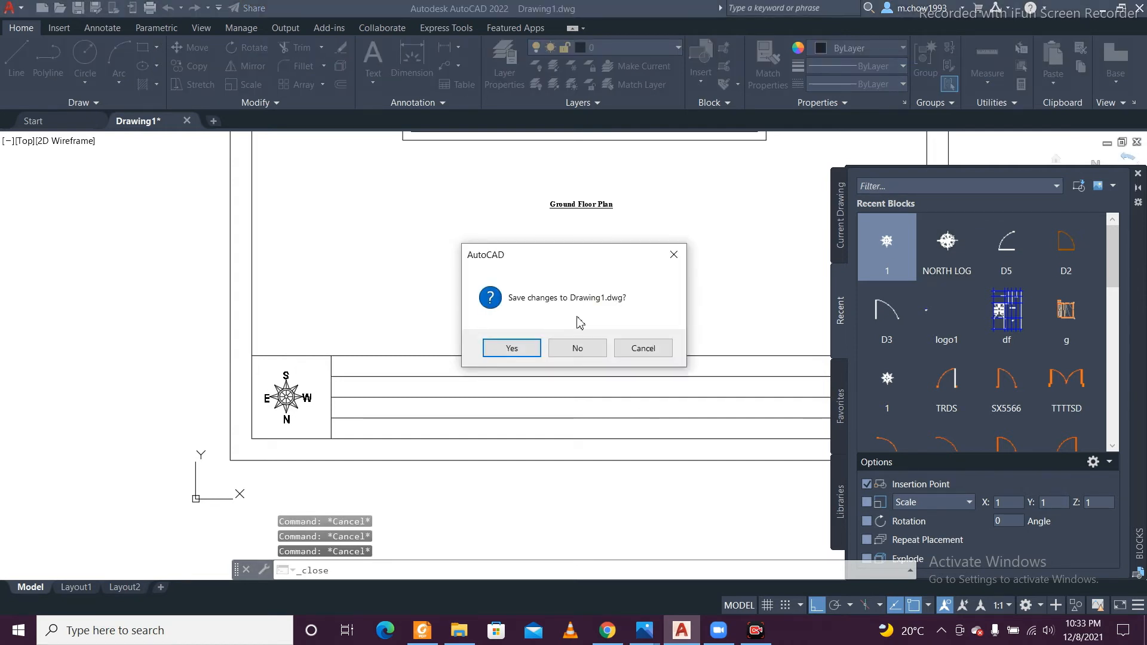
pyautogui.click(674, 254)
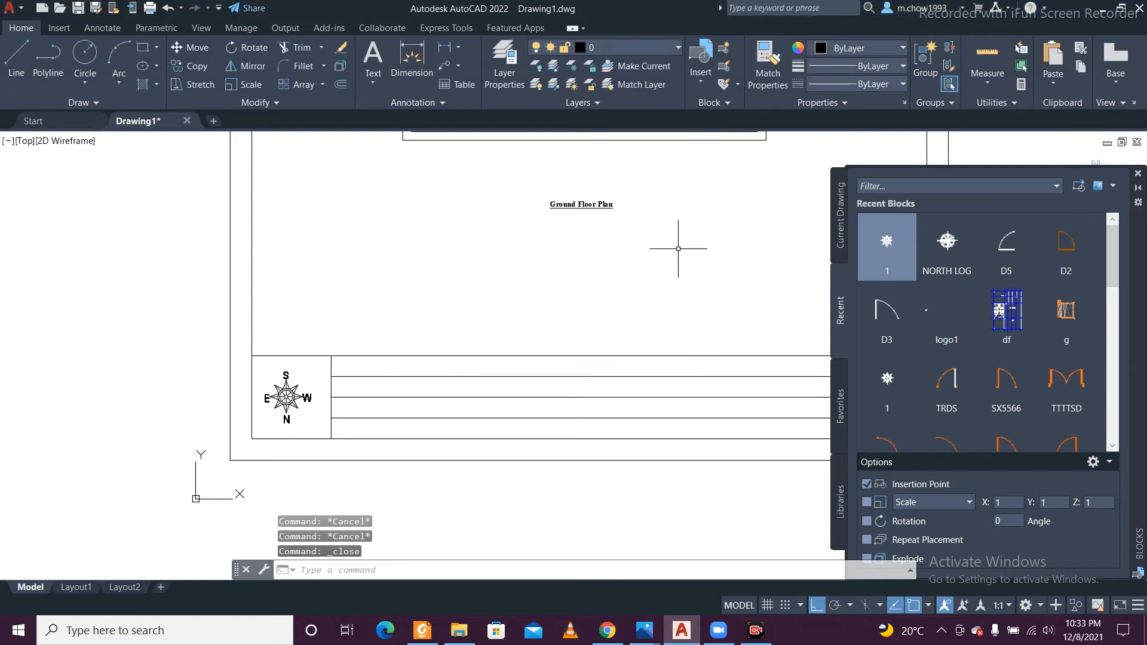
pyautogui.click(1138, 173)
# Step: View the compass block's definition in the Block Editor and return to the drawing without editing it
pyautogui.scroll(4, 299, 394)
pyautogui.doubleClick(266, 353)
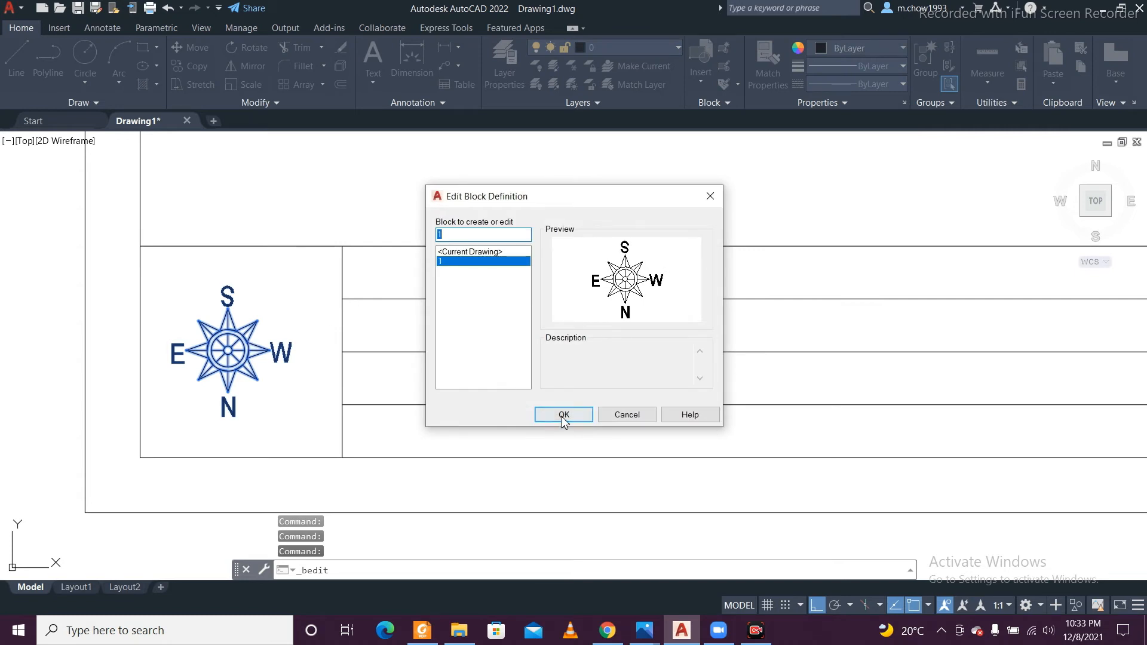
pyautogui.click(564, 414)
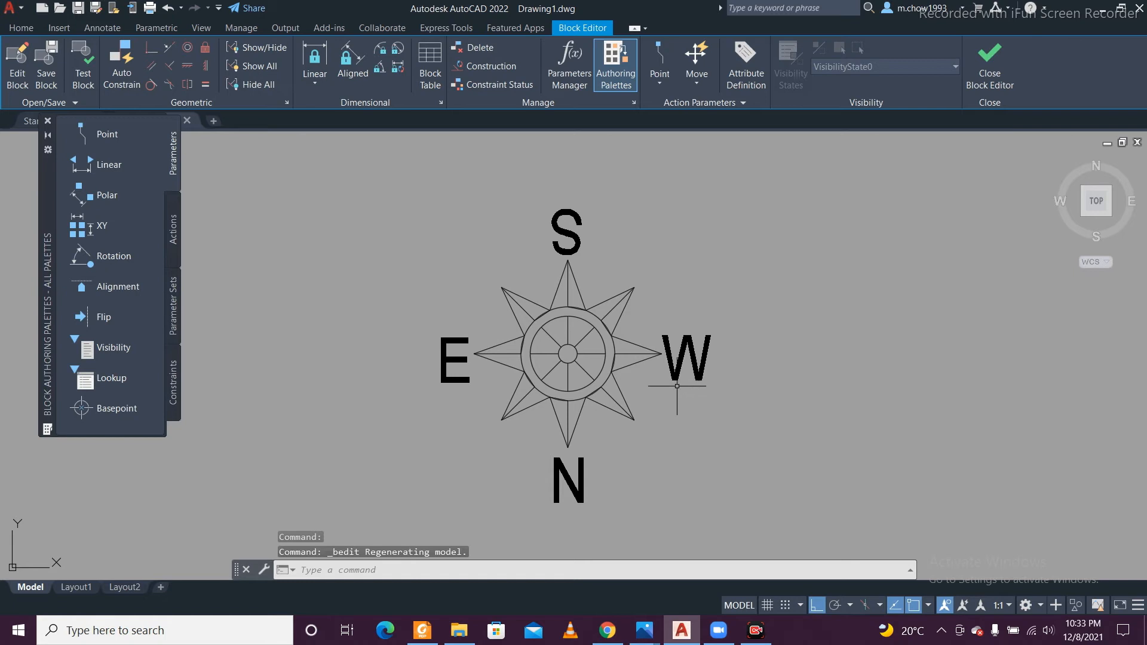
pyautogui.press('Escape')
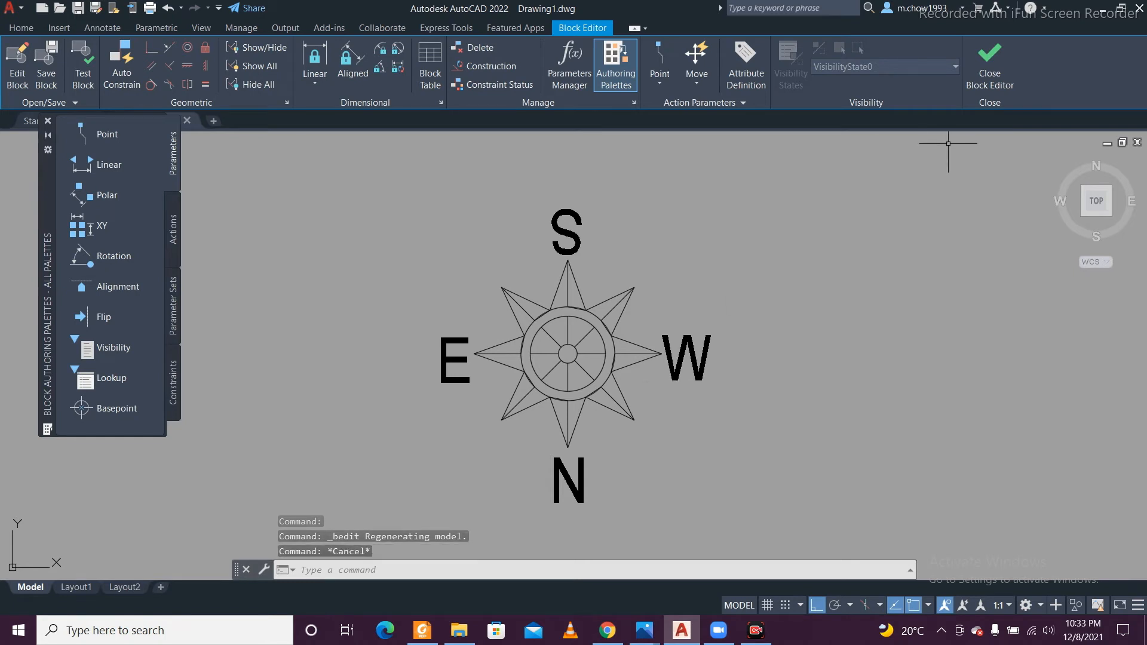
pyautogui.click(979, 70)
# Step: Examine the lower-left corner and top edge of the double wall outline up close and within the sheet
pyautogui.scroll(4, 500, 290)
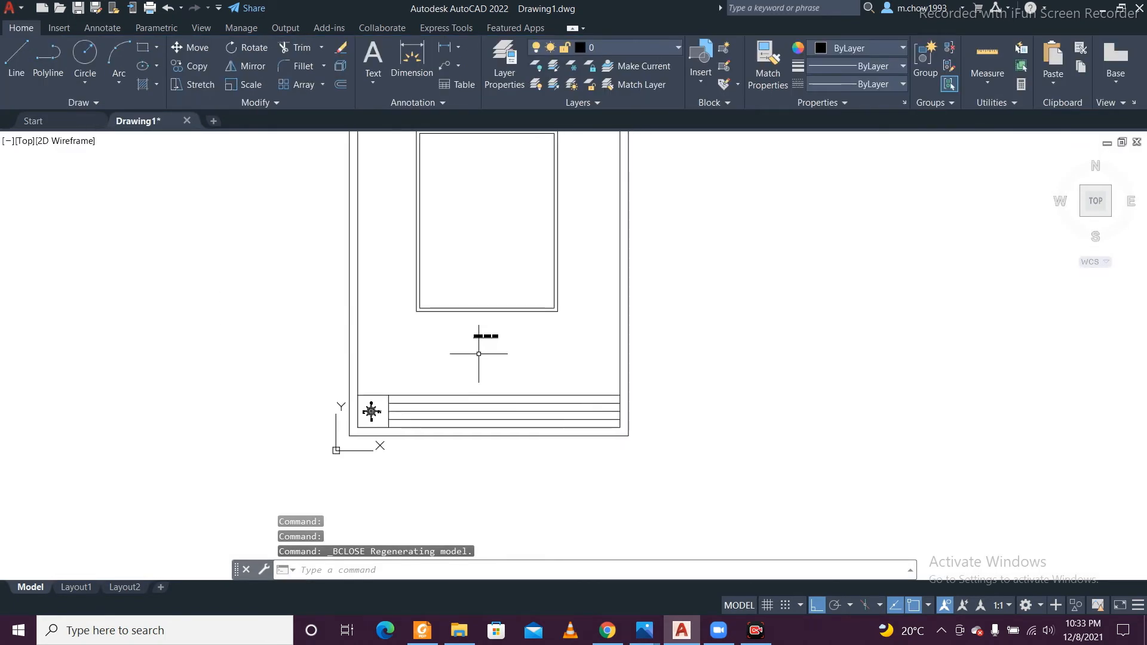
pyautogui.scroll(4, 363, 359)
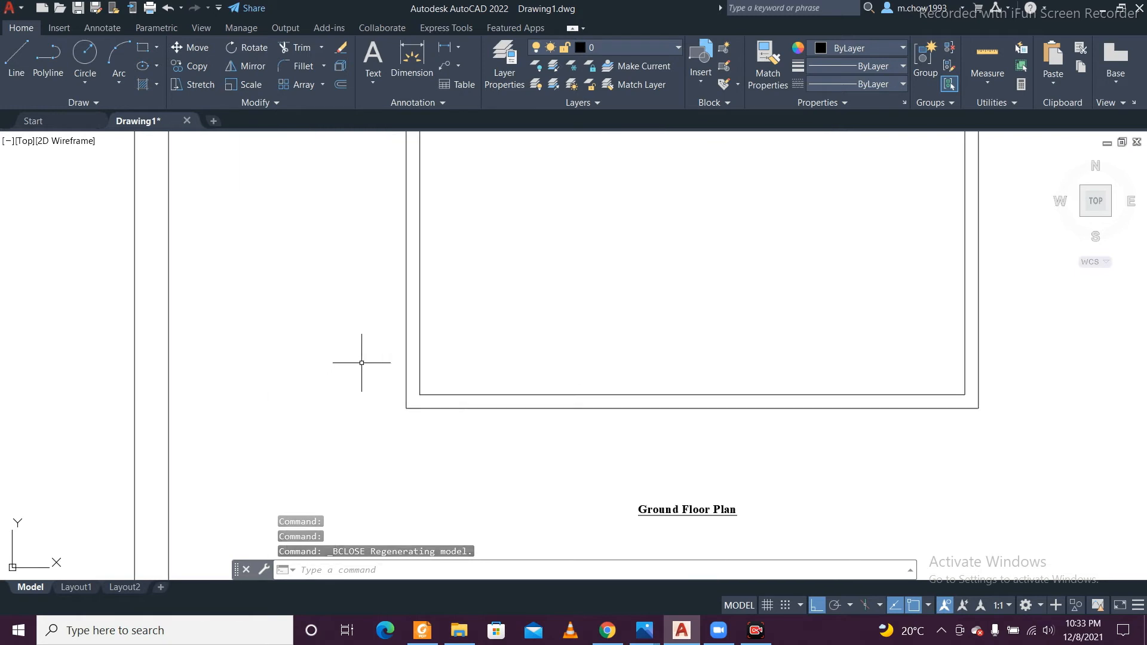
pyautogui.scroll(2, 436, 393)
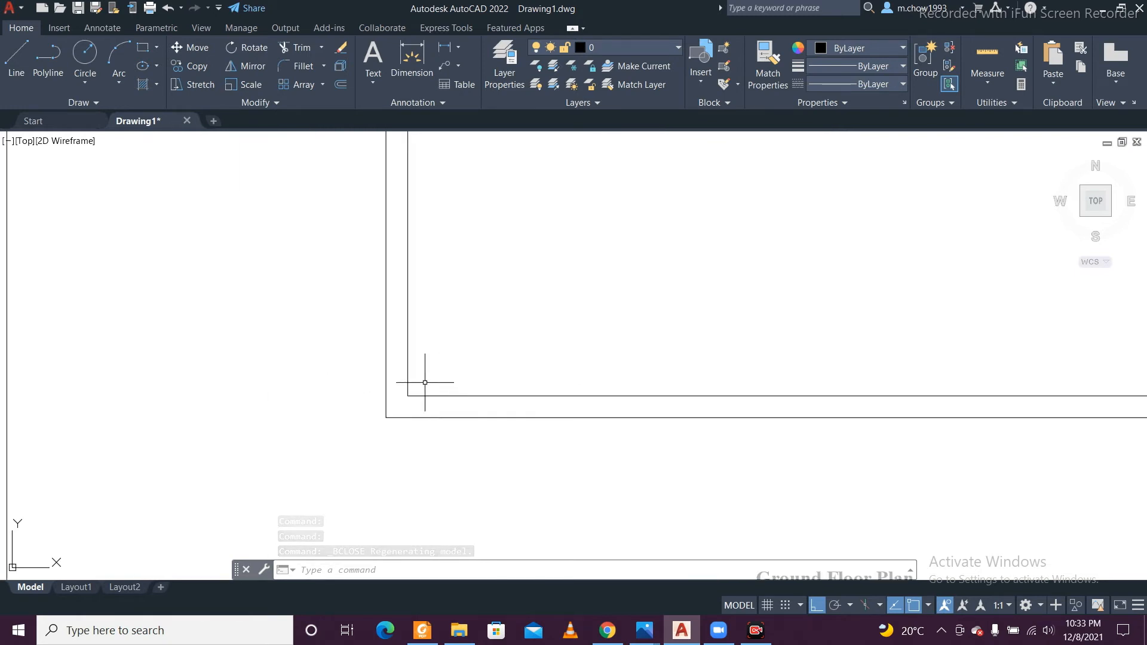
pyautogui.click(424, 379)
pyautogui.scroll(-3, 418, 369)
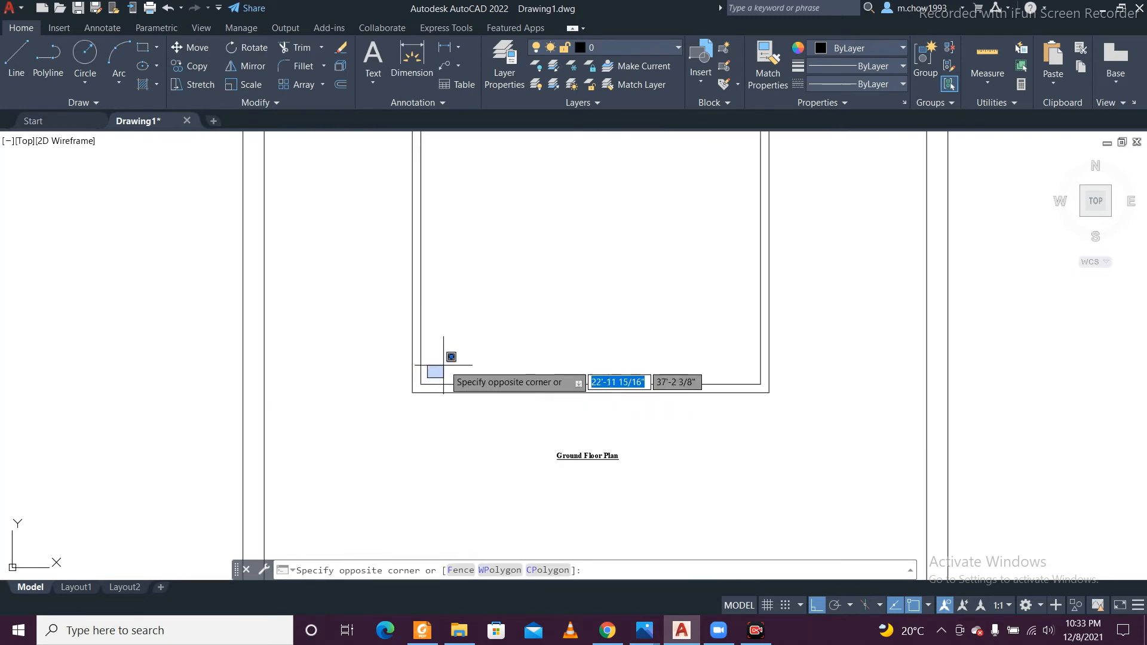
pyautogui.press('Escape')
pyautogui.scroll(-1, 515, 387)
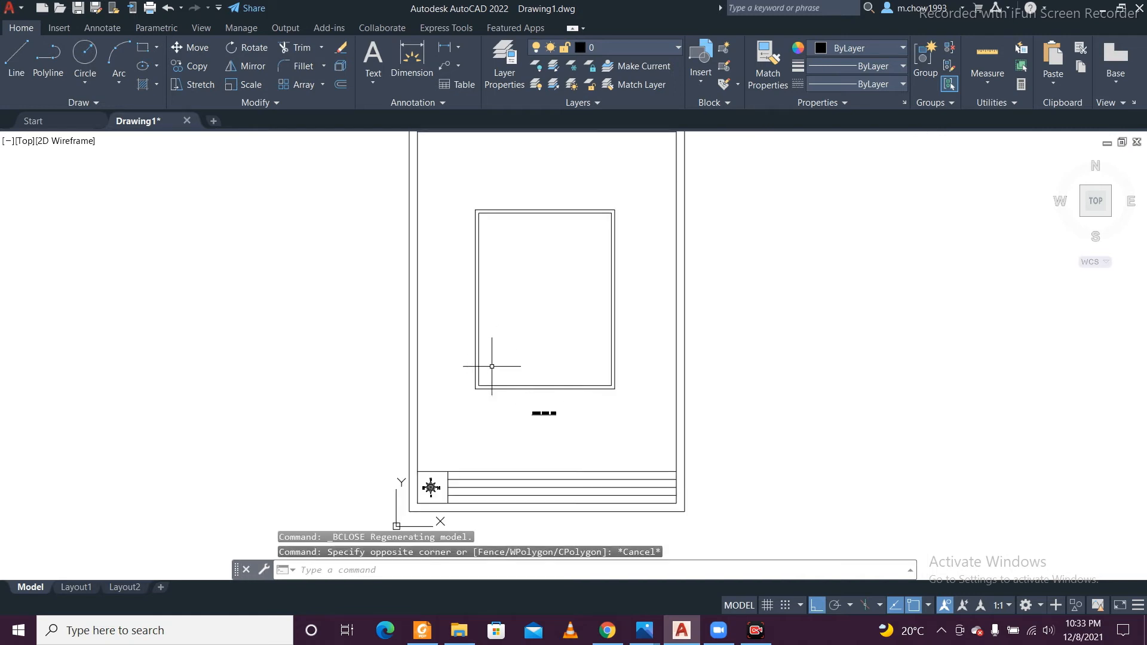
pyautogui.scroll(3, 538, 257)
pyautogui.click(537, 270)
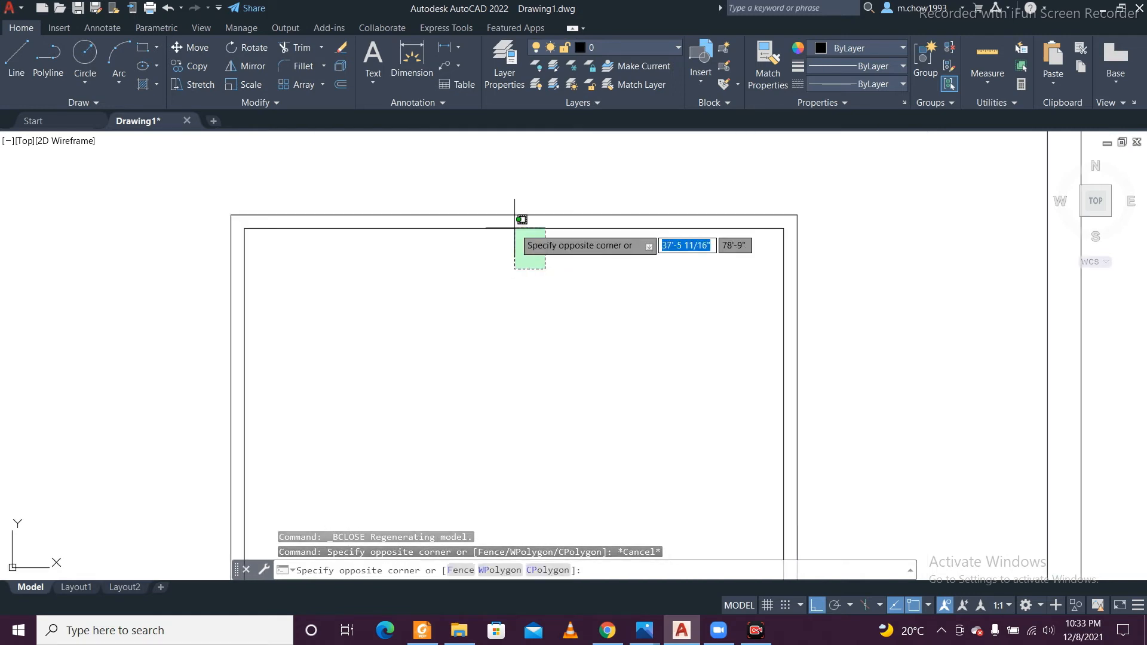
pyautogui.press('Escape')
pyautogui.scroll(-4, 543, 289)
pyautogui.scroll(2, 535, 273)
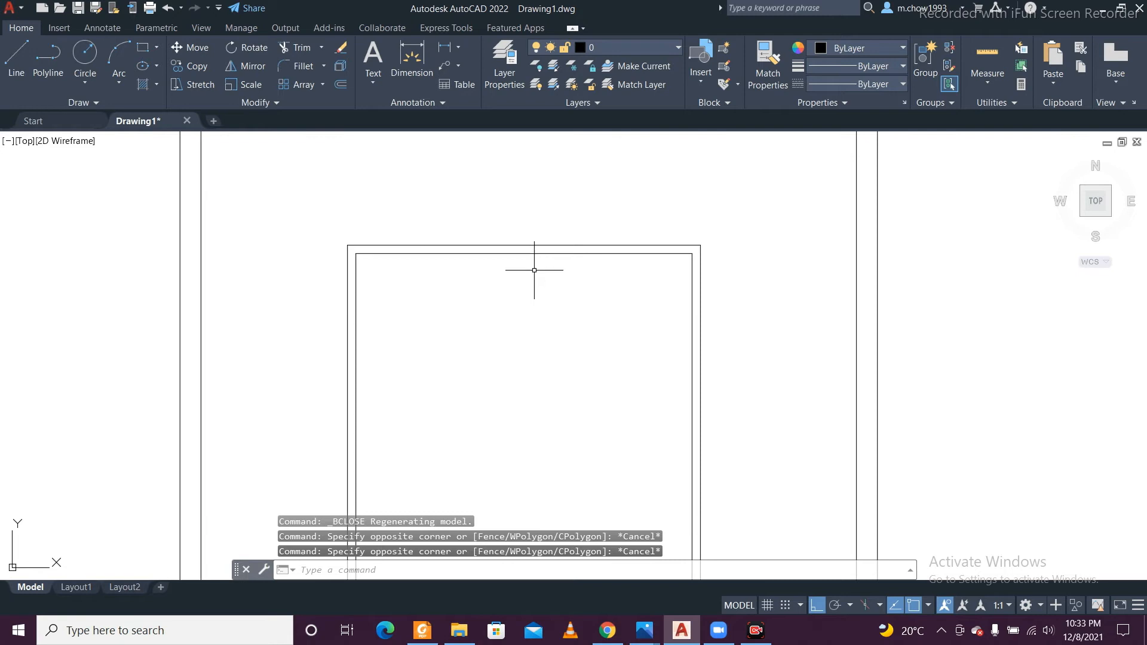
pyautogui.click(535, 267)
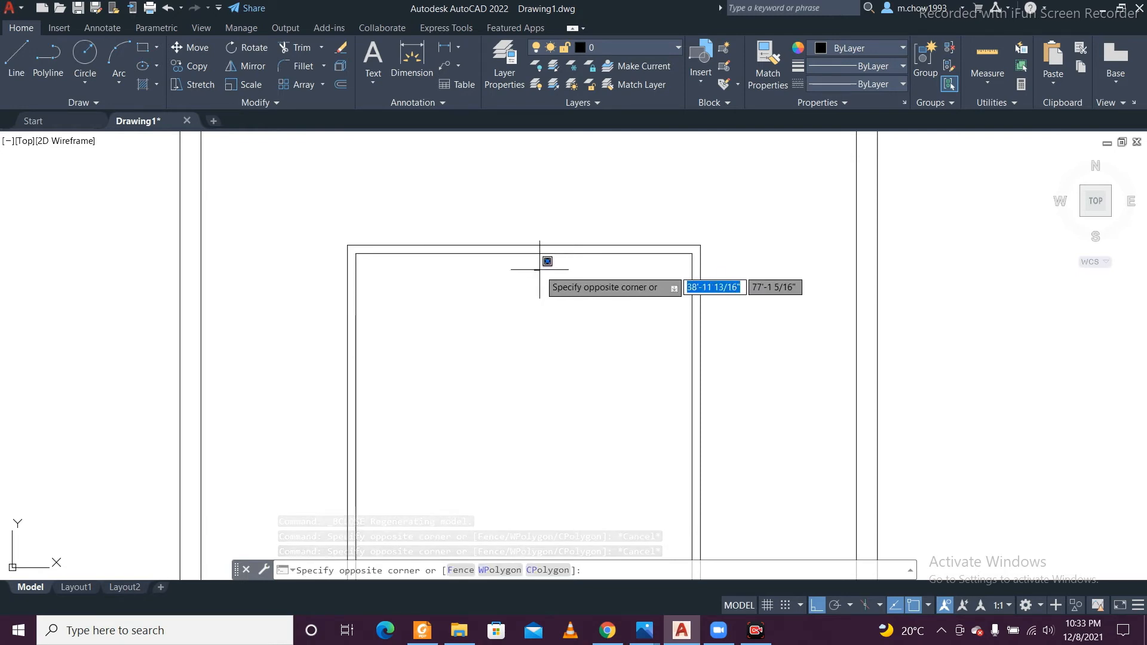
pyautogui.press('Escape')
# Step: Offset the inner wall rectangle 2' inward
pyautogui.write('o')
pyautogui.press('Return')
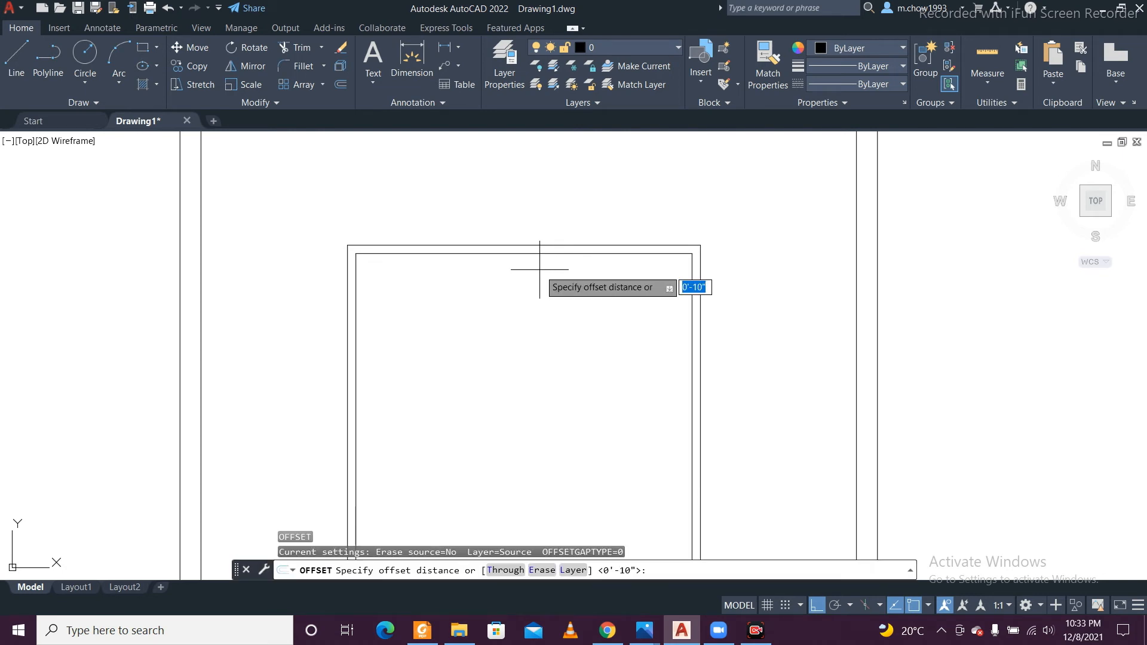
pyautogui.write("2'")
pyautogui.press('Return')
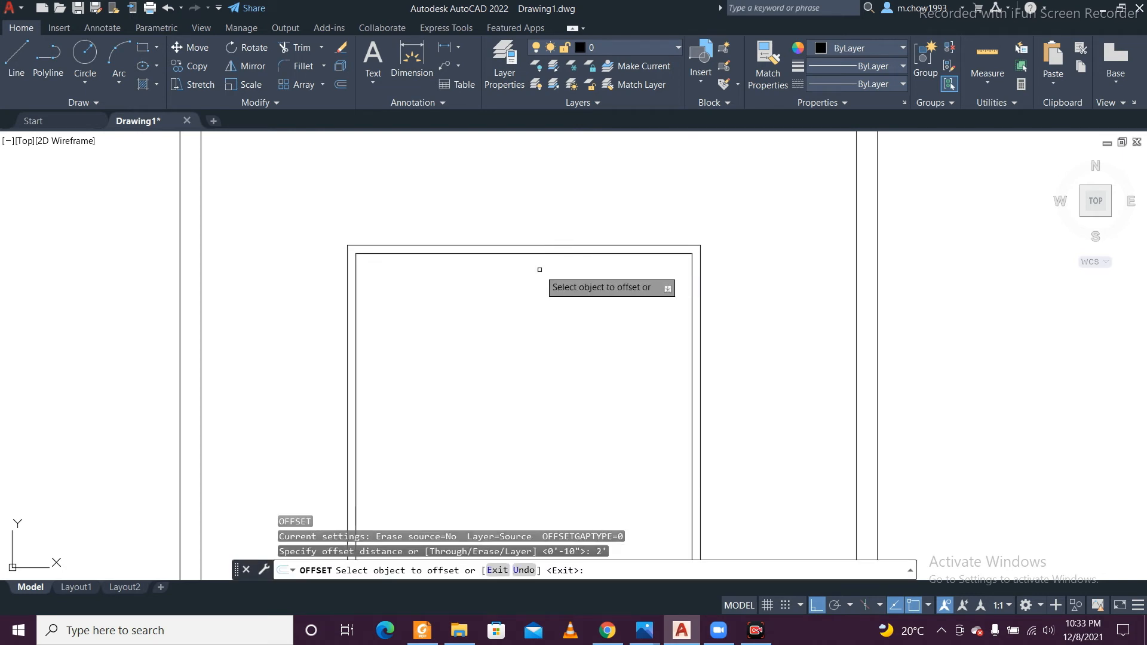
pyautogui.click(578, 254)
pyautogui.click(584, 316)
pyautogui.scroll(-2, 558, 338)
pyautogui.scroll(2, 552, 477)
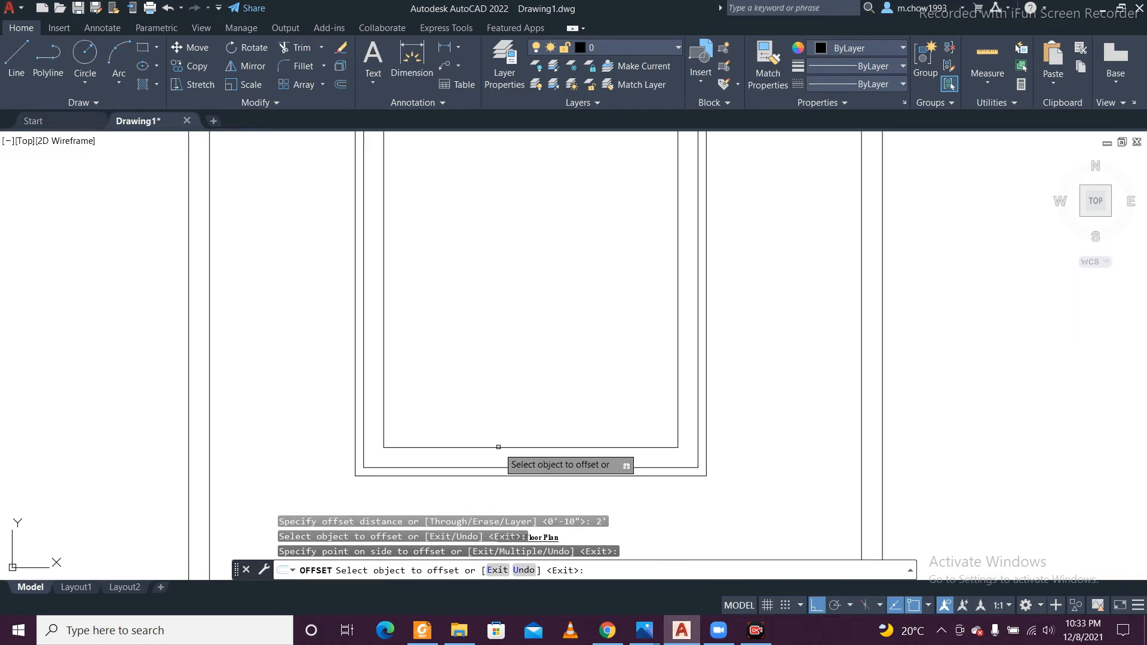
pyautogui.scroll(-2, 502, 456)
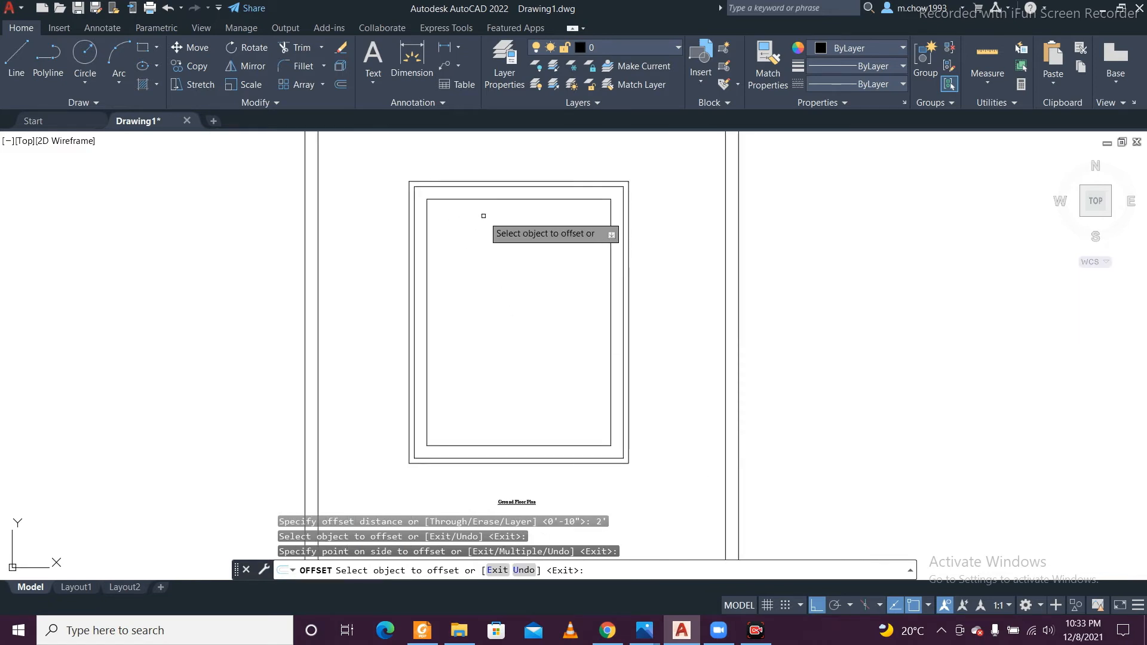
# Step: Offset the new innermost rectangle 10" inward to form a second double-line wall, and end the Offset command
pyautogui.scroll(5, 472, 198)
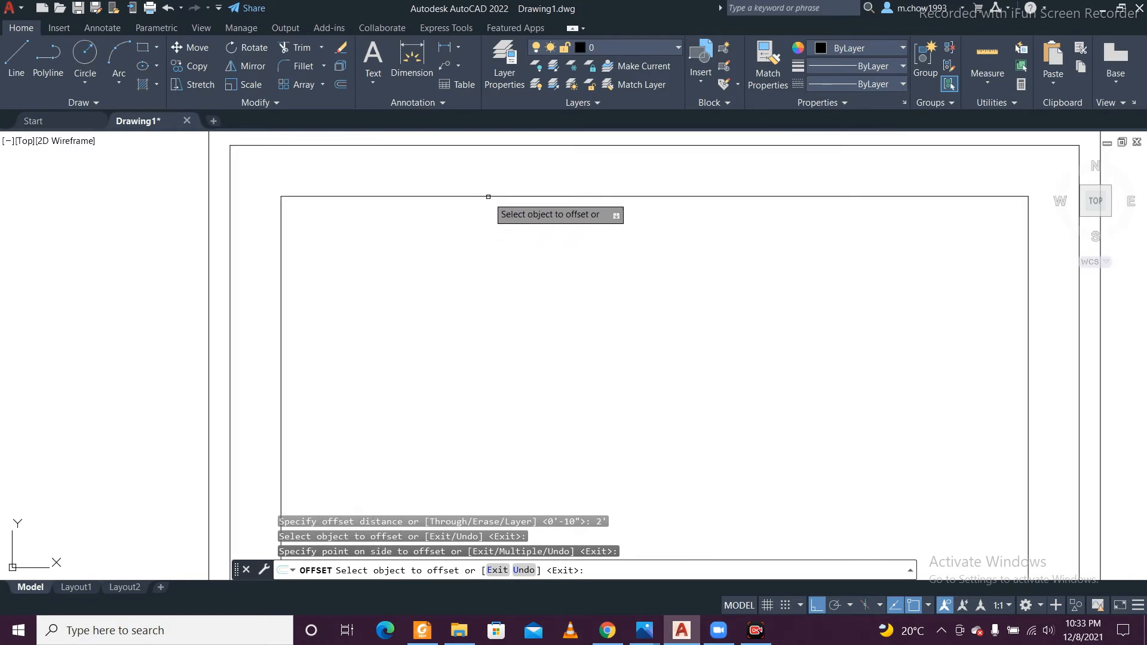
pyautogui.click(487, 197)
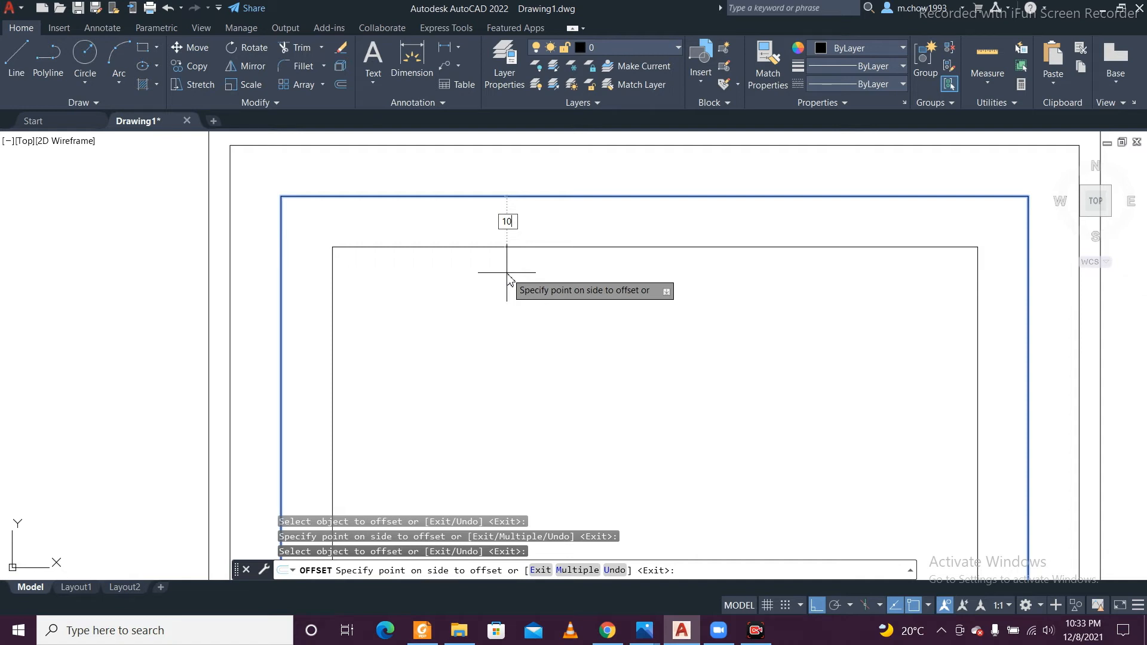
pyautogui.write('10')
pyautogui.press('Return')
pyautogui.scroll(-3, 507, 272)
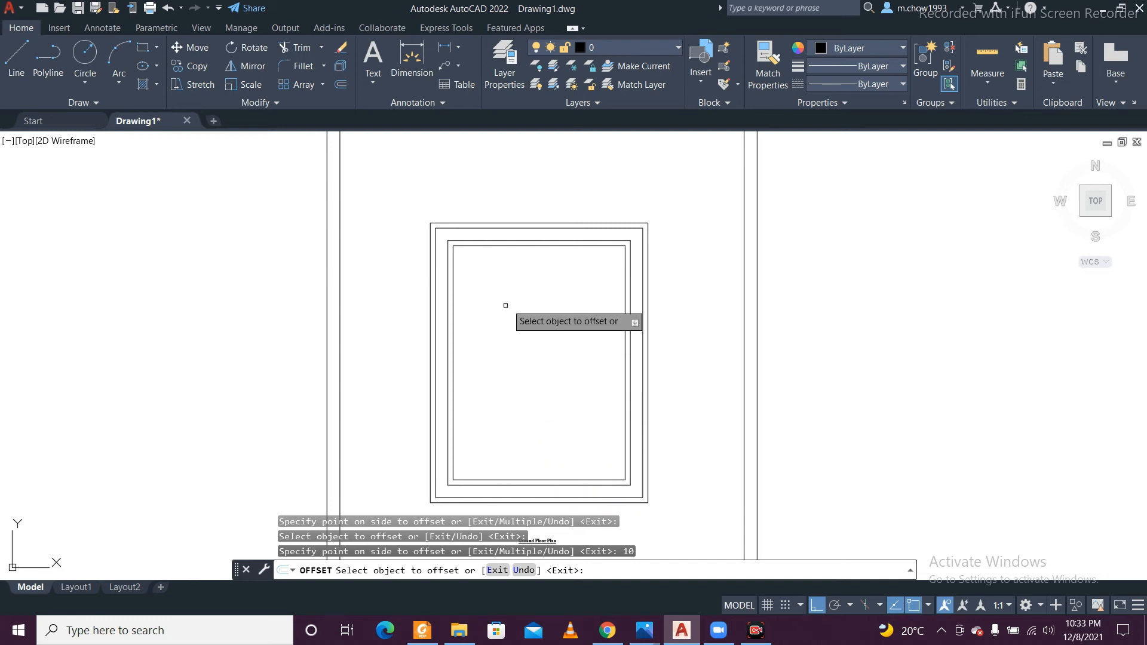
pyautogui.scroll(2, 489, 248)
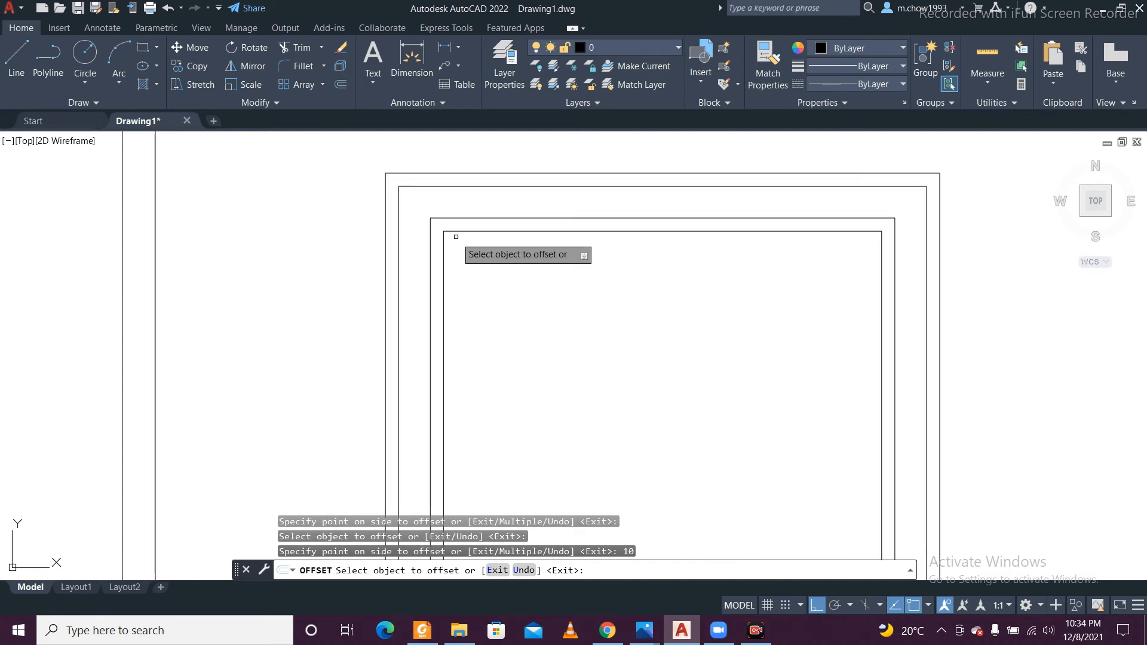
pyautogui.scroll(2, 455, 239)
pyautogui.press('Escape')
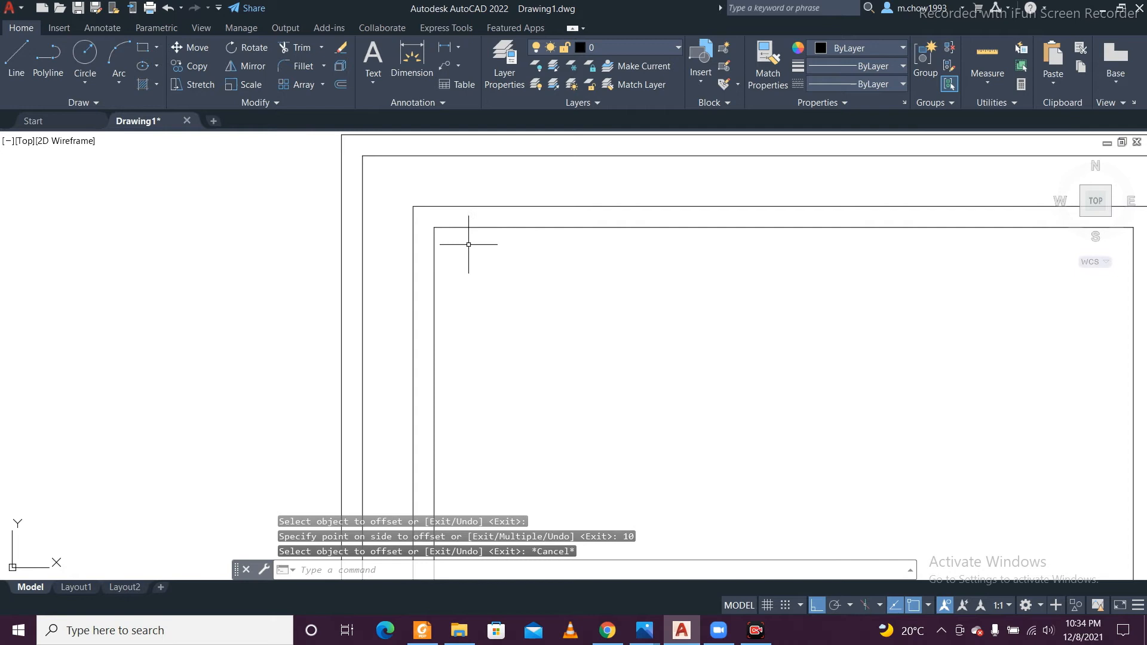
pyautogui.scroll(-3, 468, 246)
pyautogui.scroll(-3, 469, 245)
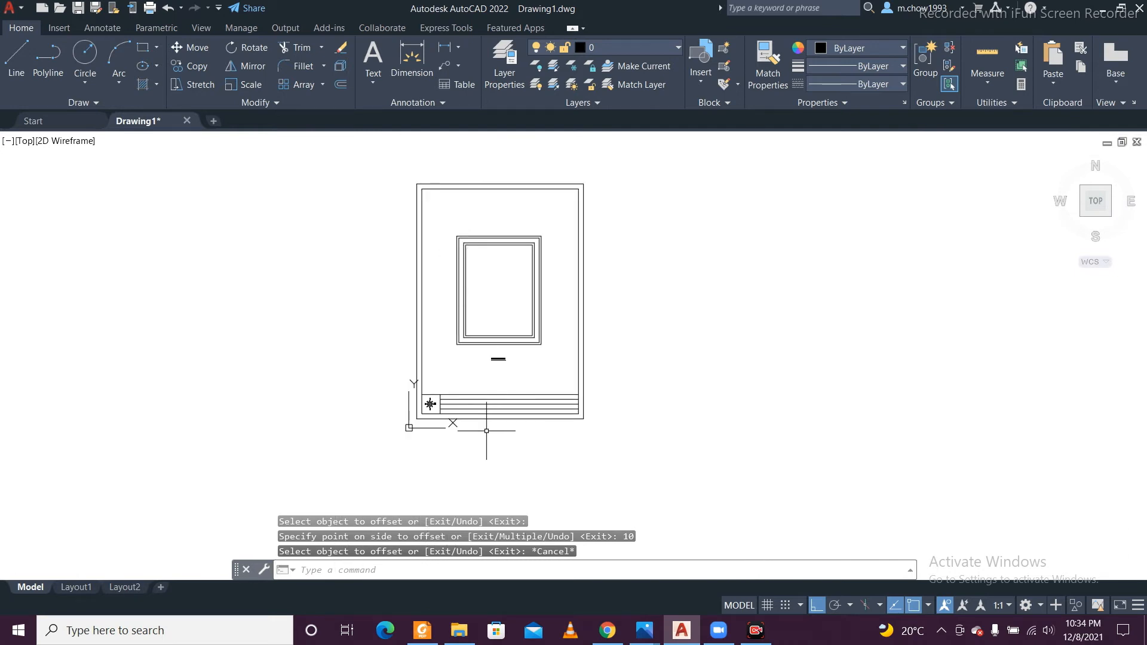
# Step: Examine the sheet's compass symbol, title block and the nested wall outlines of the ground floor plan
pyautogui.scroll(4, 429, 407)
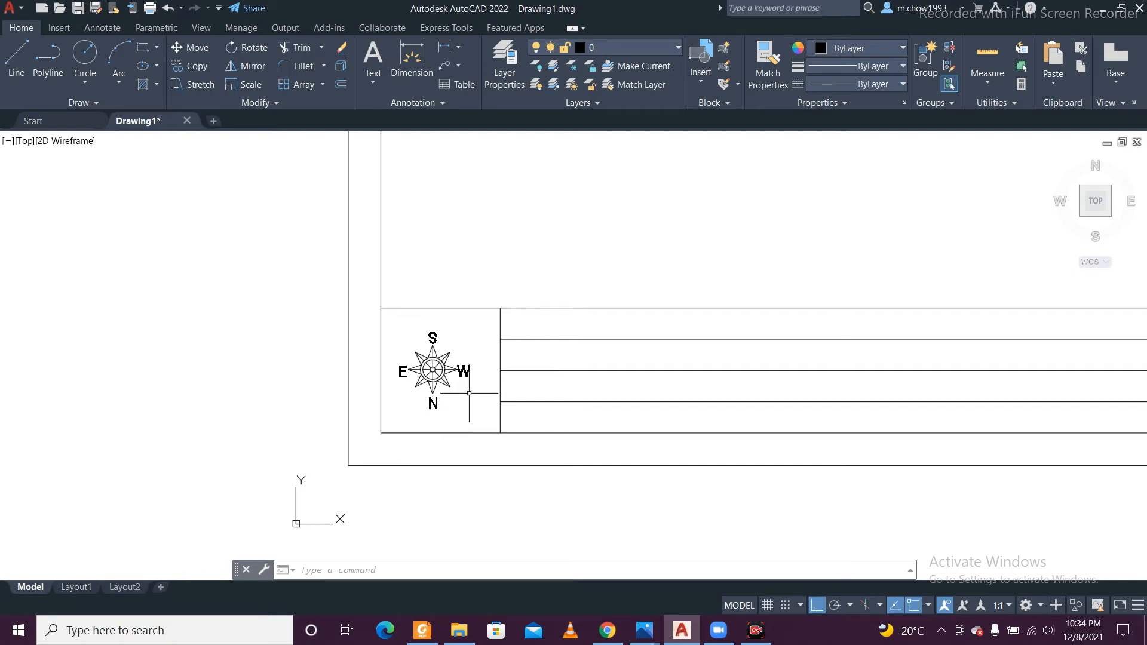
pyautogui.scroll(-8, 461, 412)
pyautogui.scroll(6, 490, 263)
pyautogui.scroll(-3, 424, 326)
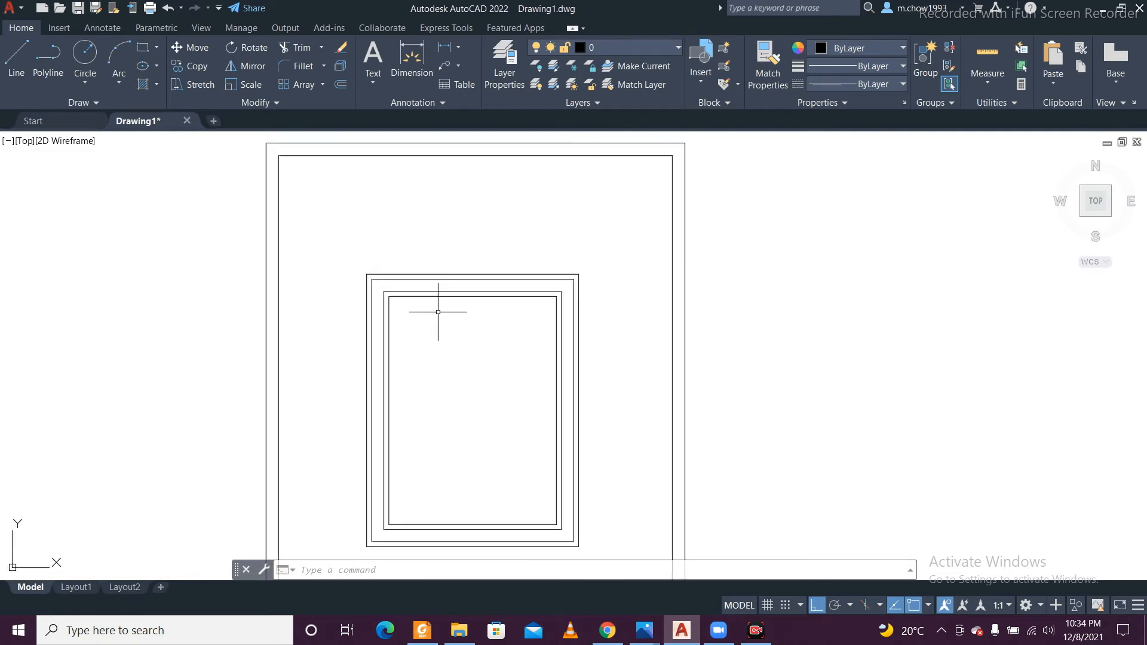
pyautogui.scroll(2, 441, 311)
pyautogui.scroll(-6, 445, 328)
pyautogui.scroll(10, 384, 225)
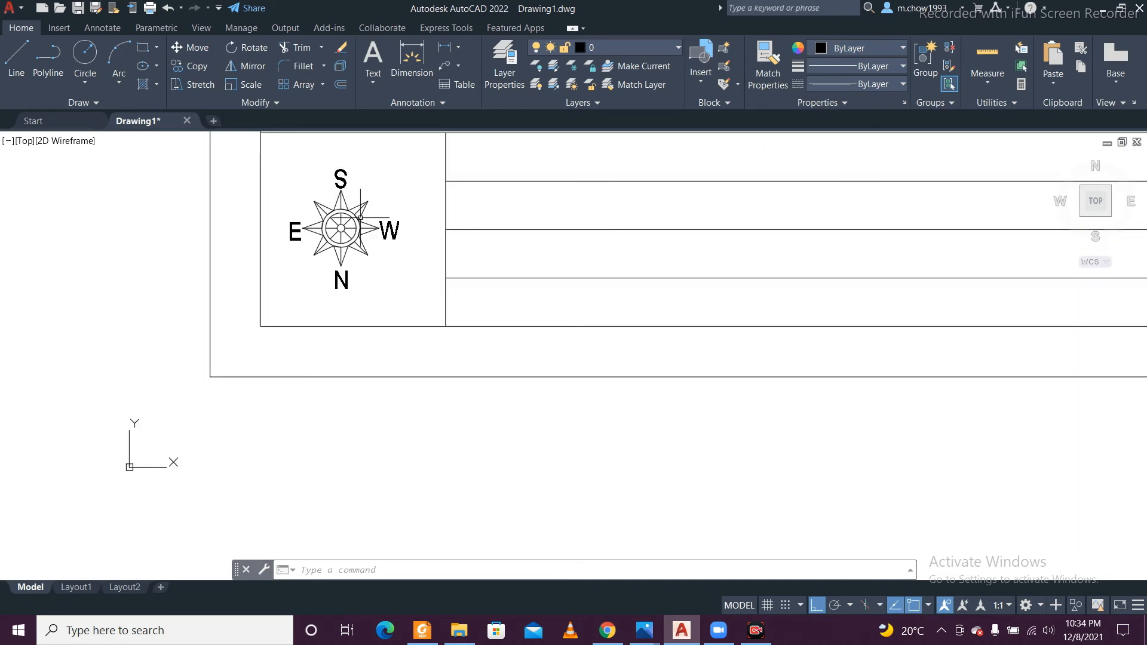
pyautogui.scroll(-8, 396, 242)
pyautogui.moveTo(422, 218); pyautogui.dragTo(396, 498, button='middle')
pyautogui.scroll(4, 475, 255)
pyautogui.scroll(2, 471, 332)
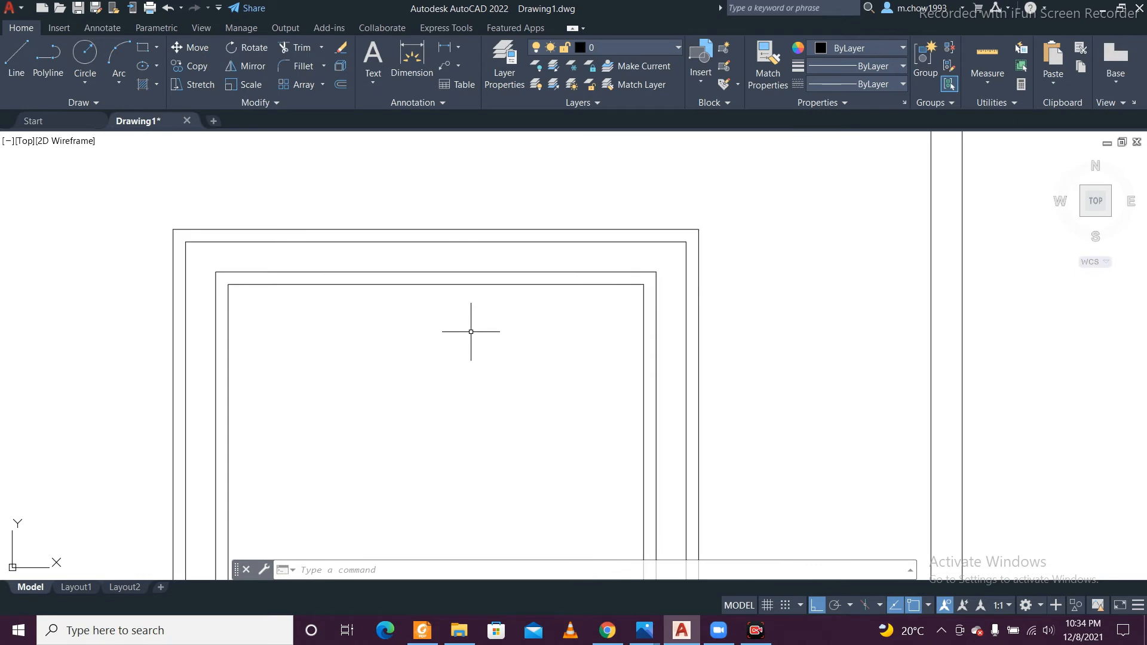
pyautogui.scroll(-2, 471, 332)
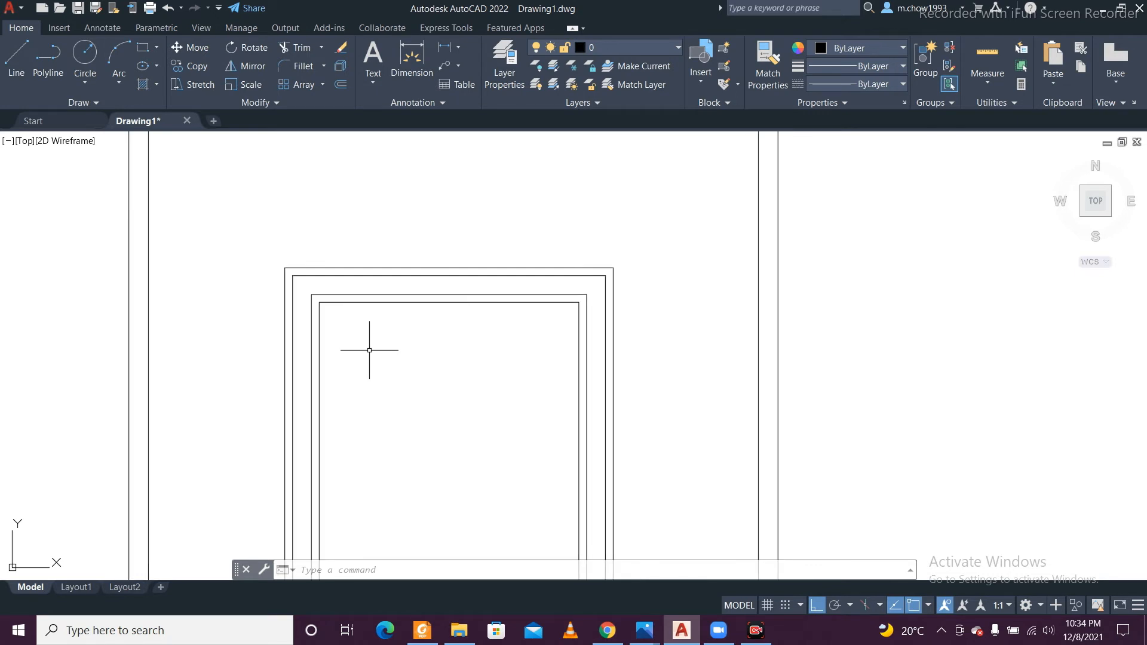
# Step: Add a horizontal linear dimension along the top edge of the inner building outline, placed just above that edge
pyautogui.scroll(2, 406, 310)
pyautogui.click(412, 57)
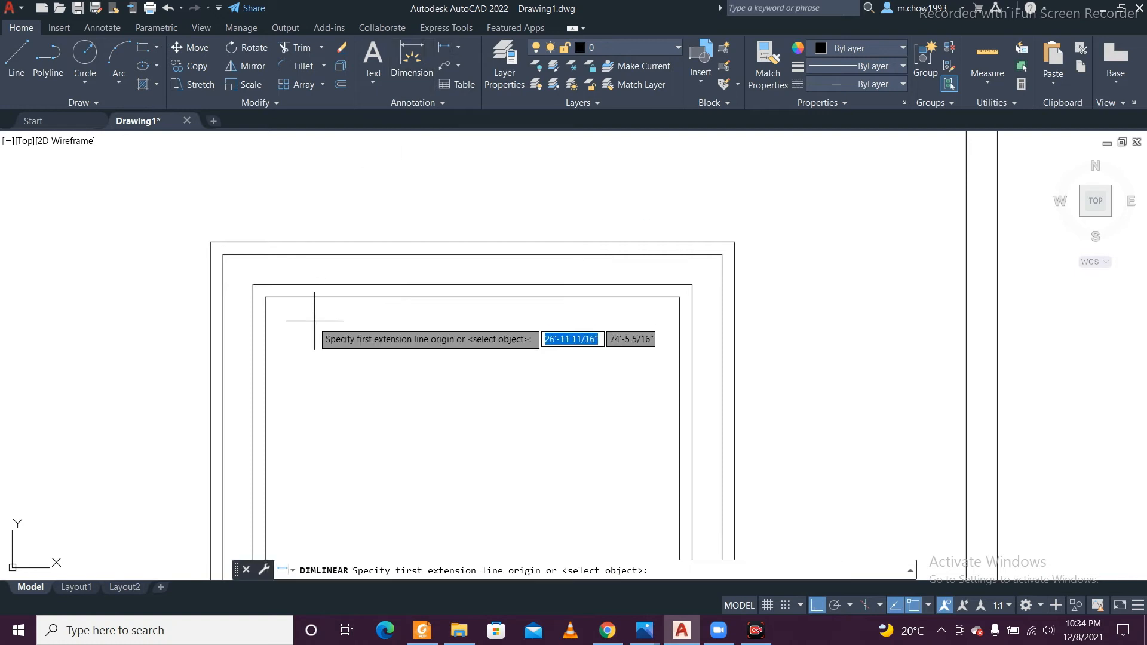
pyautogui.click(254, 284)
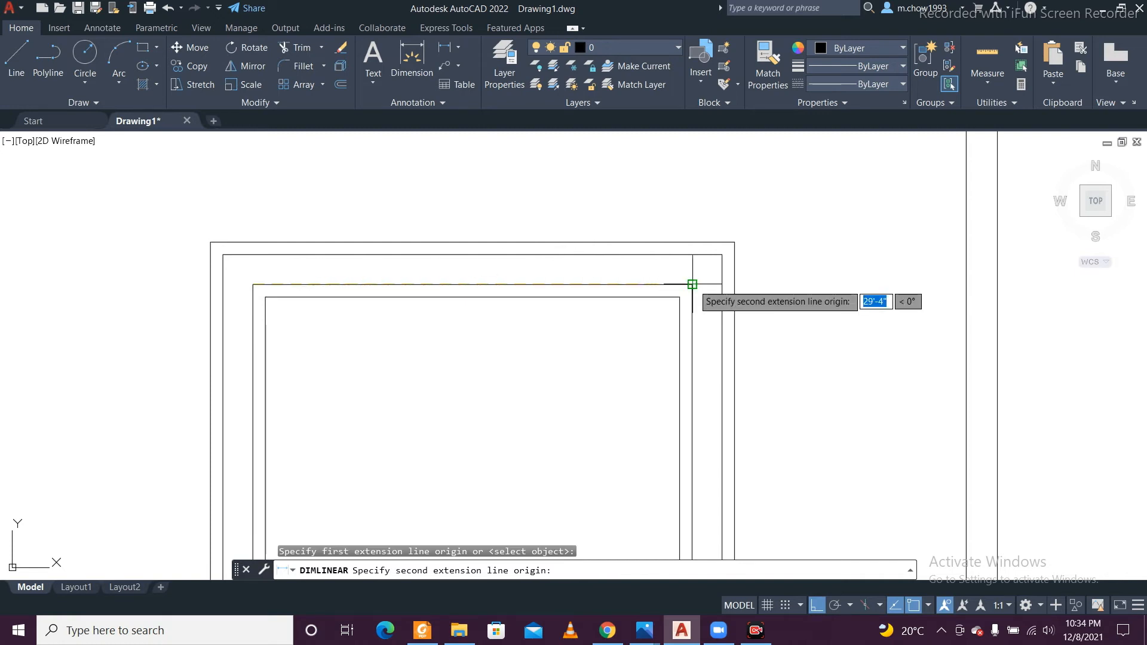
pyautogui.click(693, 284)
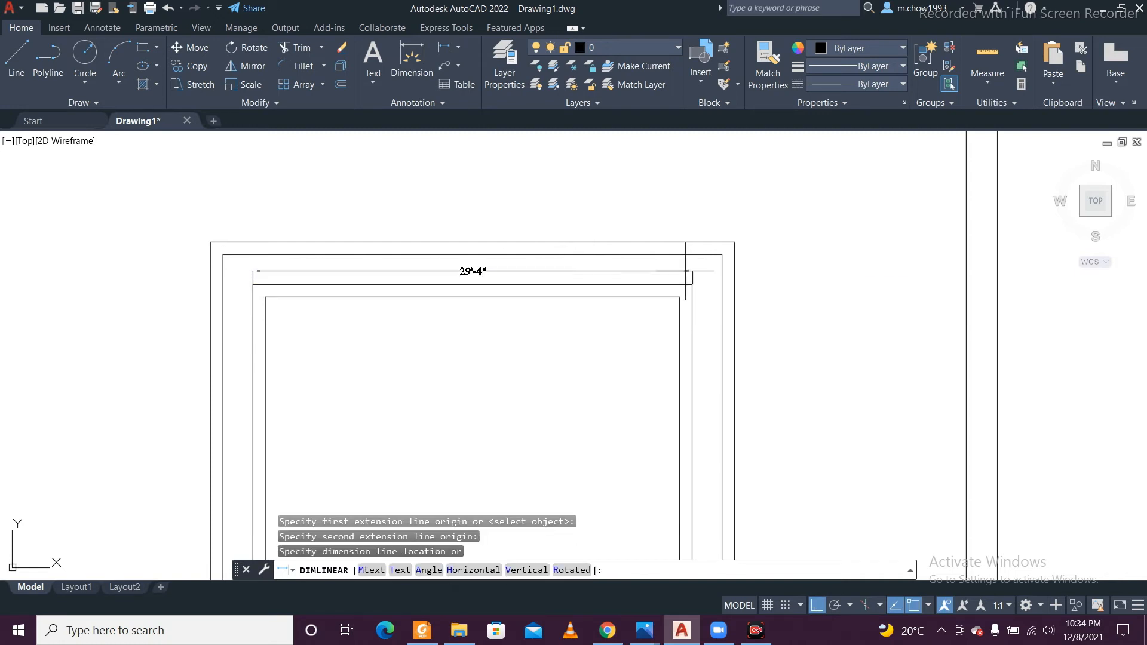
pyautogui.click(674, 271)
# Step: Add a vertical linear dimension along the full left edge of the inner building outline, placed just outside it
pyautogui.press('Return')
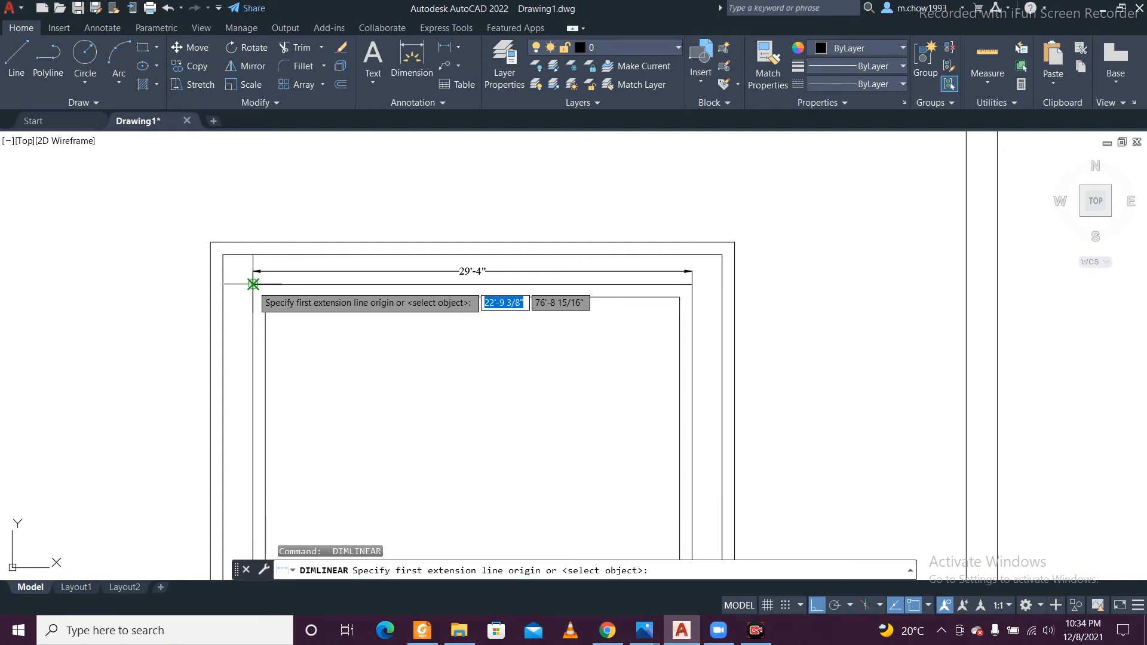
pyautogui.click(253, 284)
pyautogui.scroll(-4, 255, 389)
pyautogui.moveTo(255, 389); pyautogui.dragTo(293, 316, button='middle')
pyautogui.scroll(5, 281, 377)
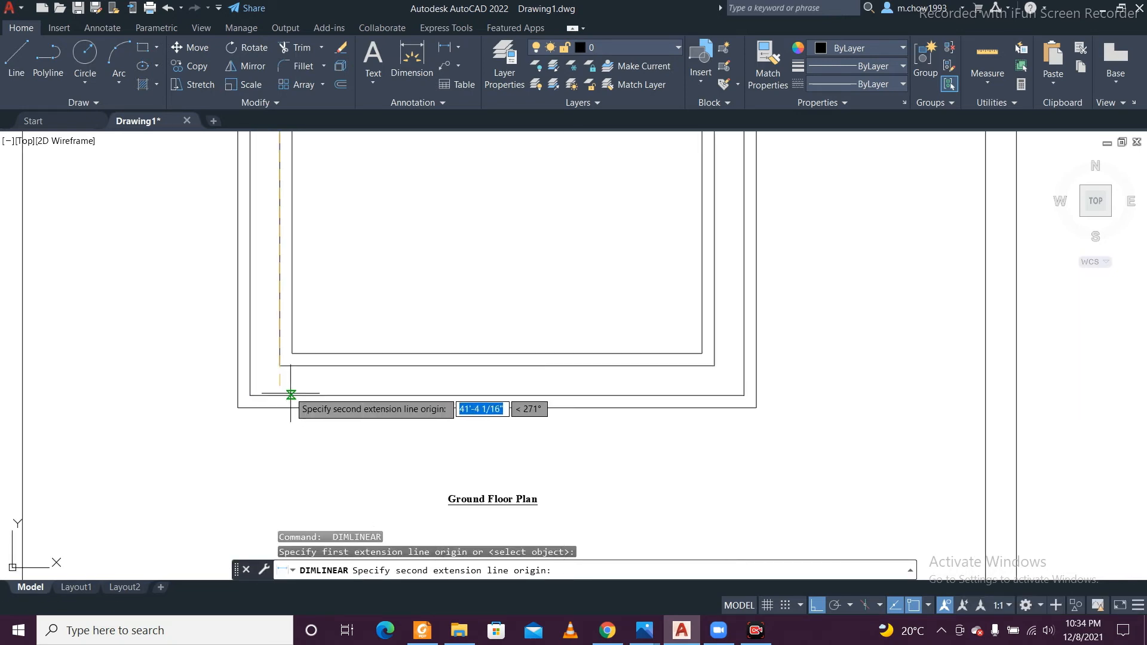
pyautogui.click(280, 365)
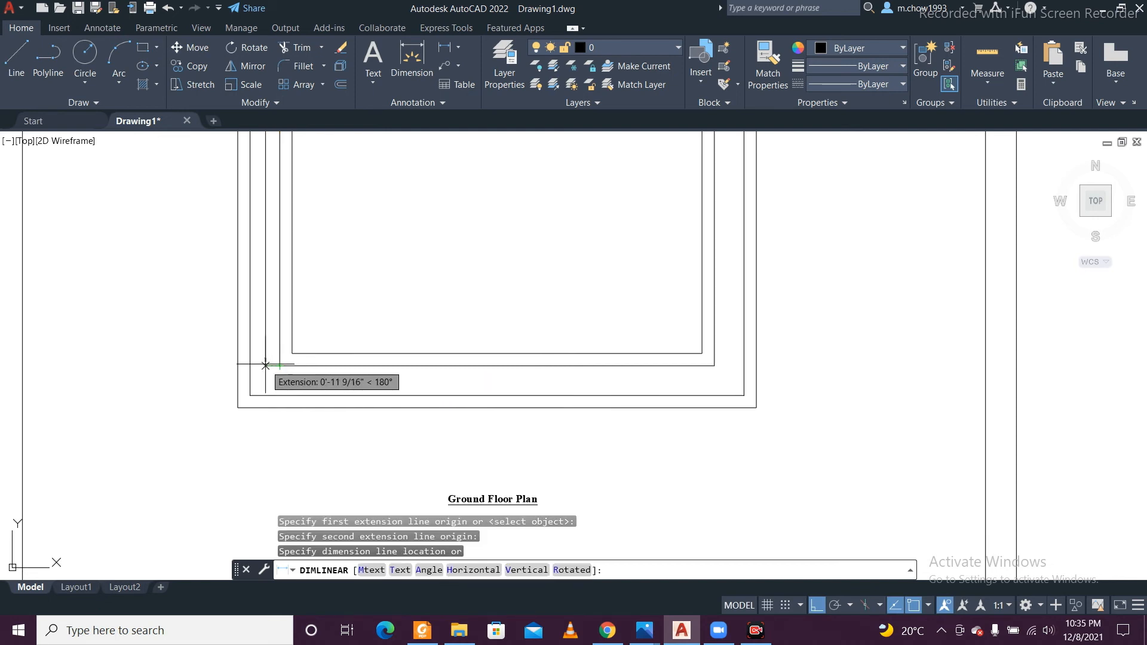
pyautogui.click(263, 357)
# Step: Check the dimensions and the overall layout of the floor plan on the sheet
pyautogui.scroll(-4, 291, 253)
pyautogui.scroll(5, 291, 253)
pyautogui.scroll(-5, 309, 235)
pyautogui.scroll(1, 288, 188)
pyautogui.scroll(2, 290, 195)
pyautogui.scroll(-4, 293, 223)
pyautogui.scroll(2, 292, 232)
pyautogui.scroll(-2, 291, 232)
pyautogui.scroll(-2, 343, 402)
pyautogui.moveTo(330, 379); pyautogui.dragTo(351, 216, button='middle')
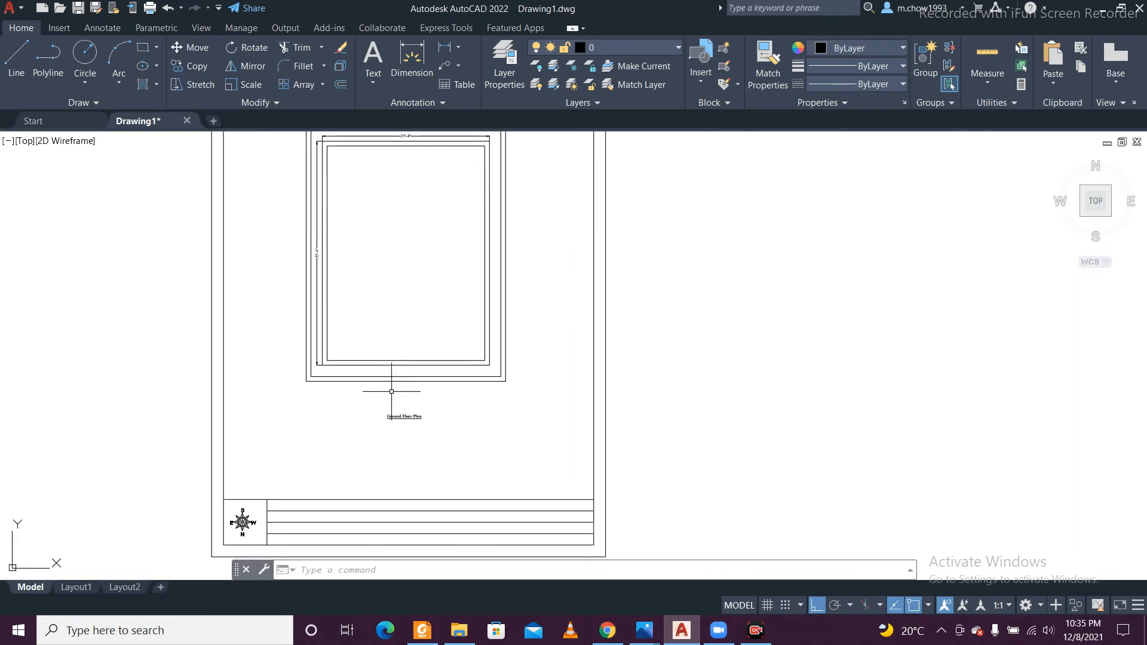
# Step: Draw a short vertical line across the lower boundary wall near its left corner, joining its outer and inner edges
pyautogui.scroll(4, 367, 384)
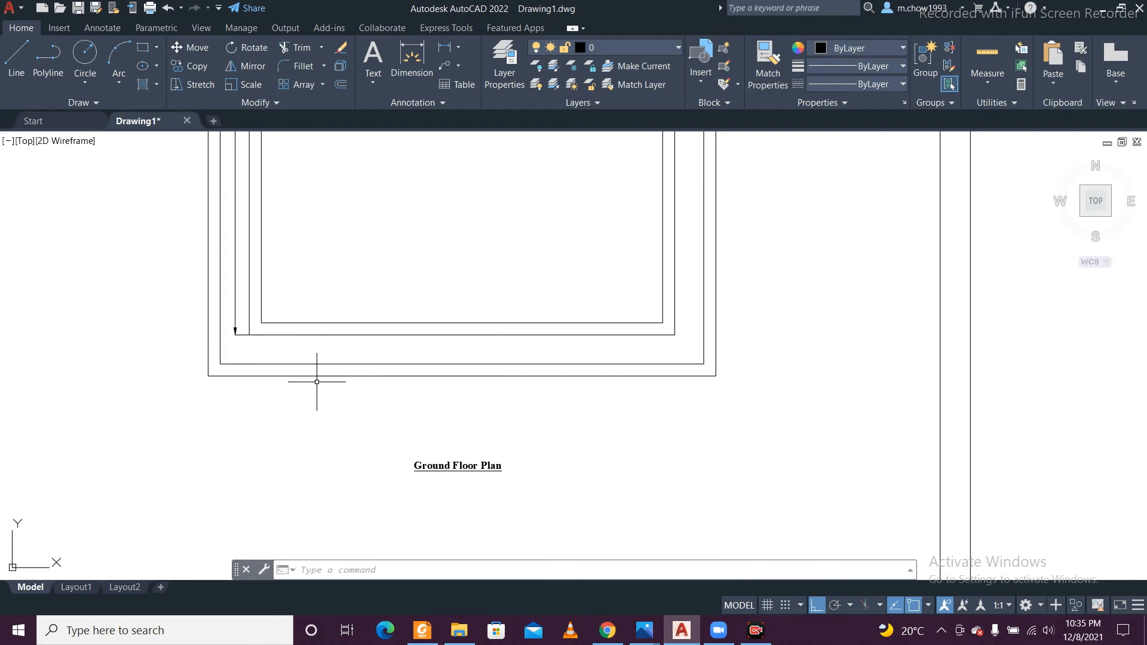
pyautogui.click(17, 57)
pyautogui.scroll(4, 303, 370)
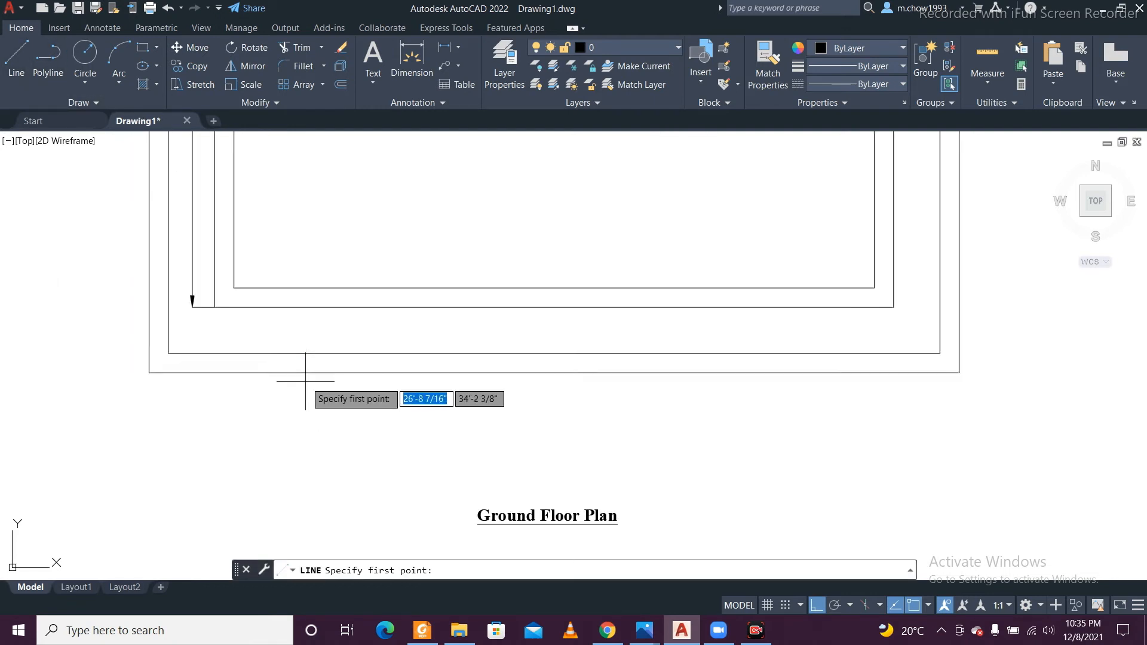
pyautogui.click(302, 367)
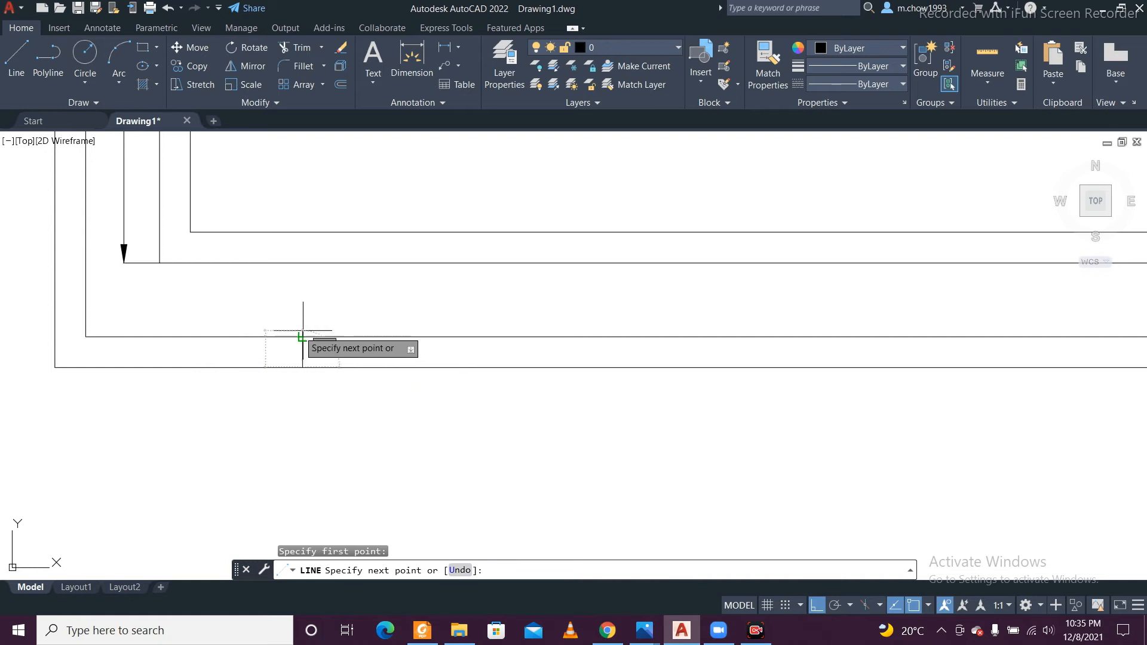
pyautogui.click(302, 337)
pyautogui.press('Escape')
pyautogui.scroll(-2, 302, 340)
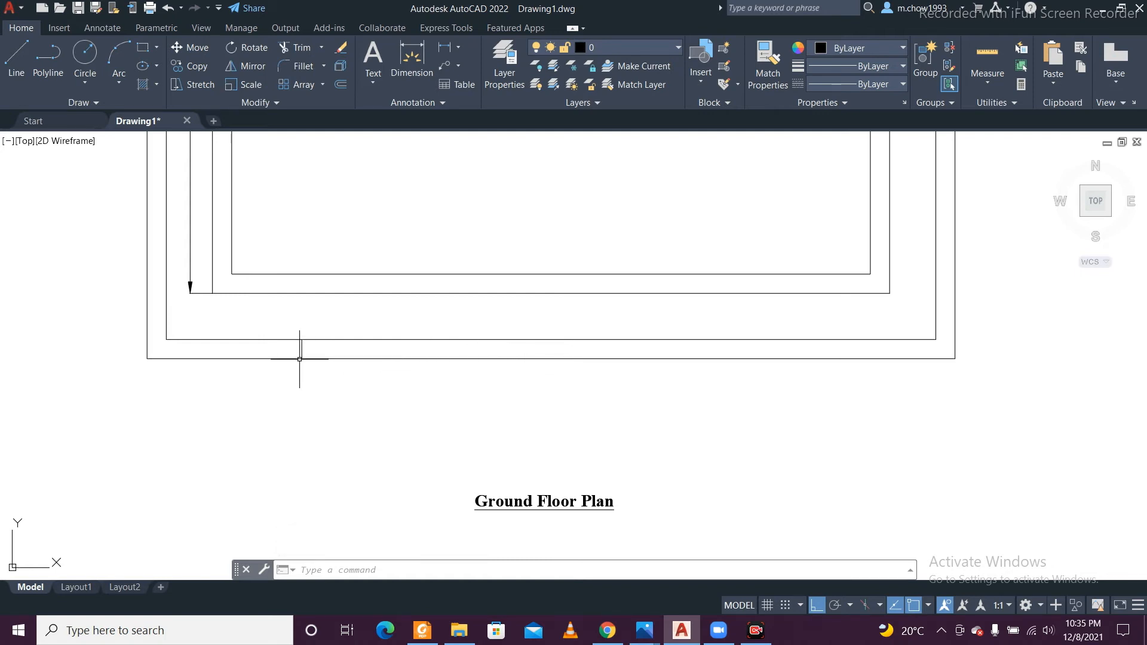
# Step: Offset the short line across the lower boundary wall 7' to the right to mark the opening's other side
pyautogui.scroll(3, 299, 358)
pyautogui.click(315, 333)
pyautogui.click(281, 325)
pyautogui.press('Escape')
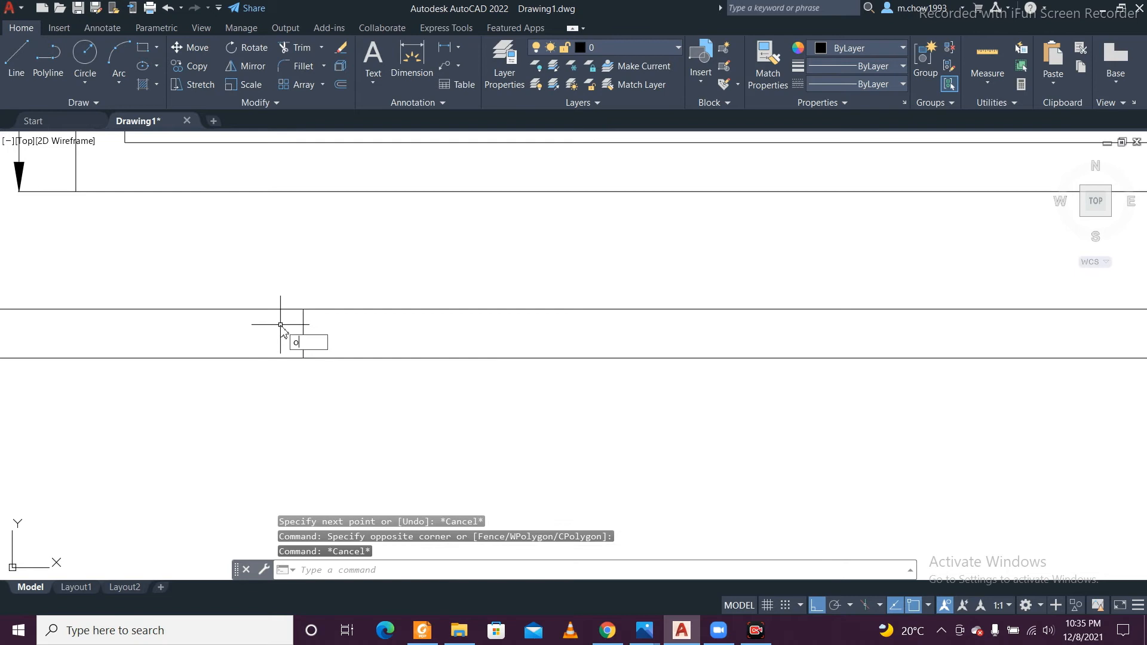
pyautogui.press('Return')
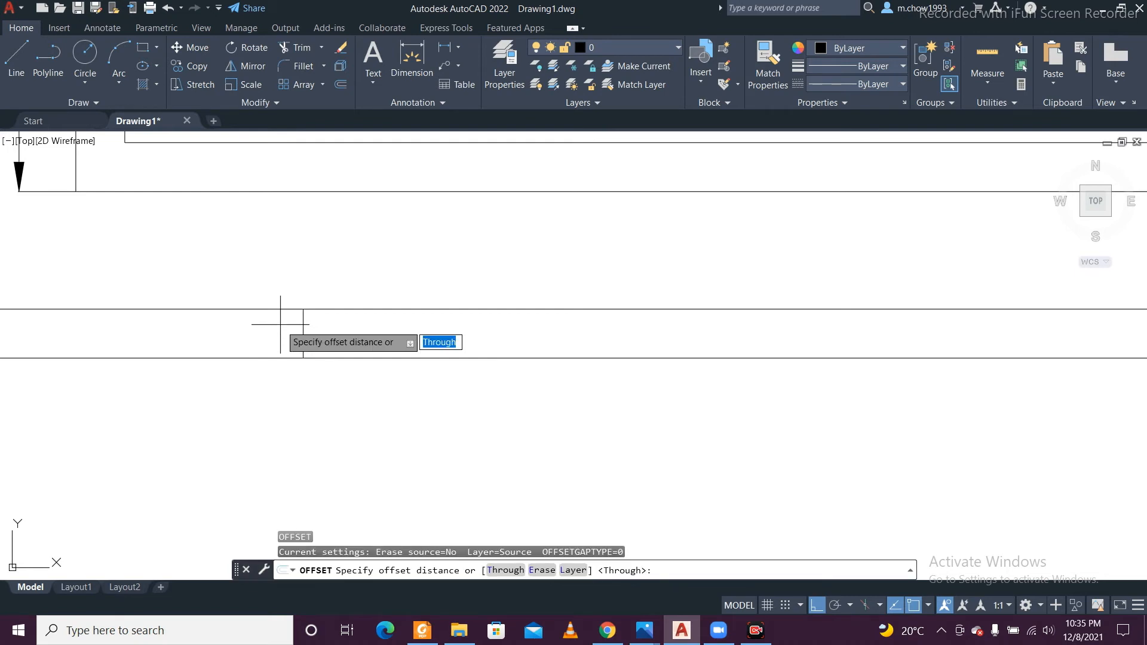
pyautogui.write("7'")
pyautogui.press('Return')
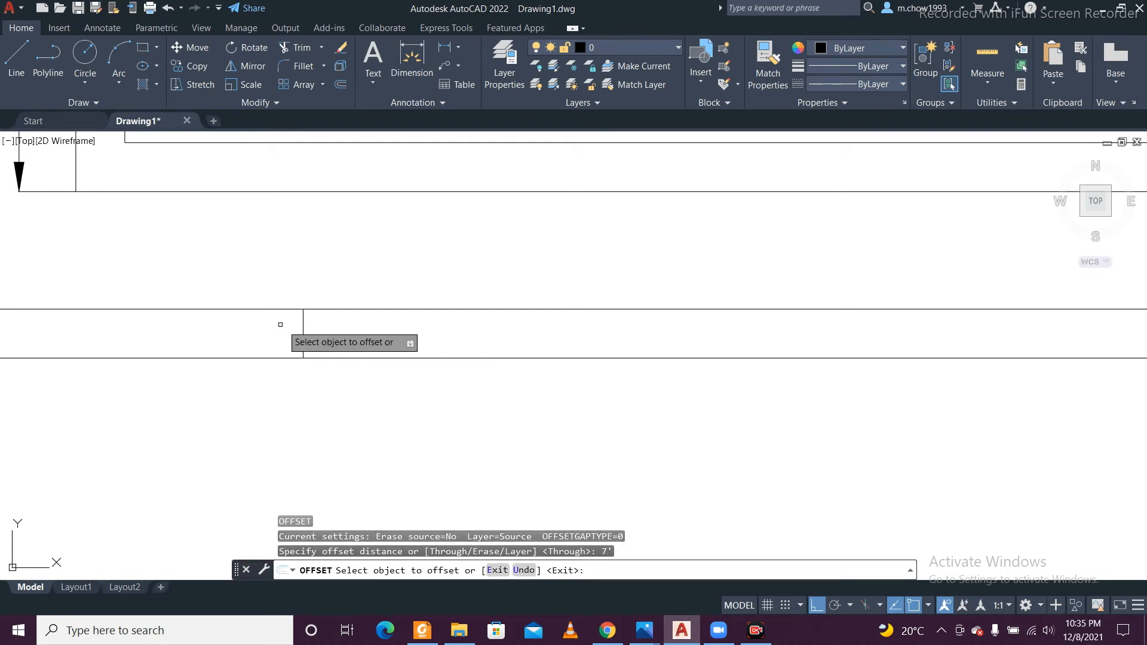
pyautogui.click(302, 333)
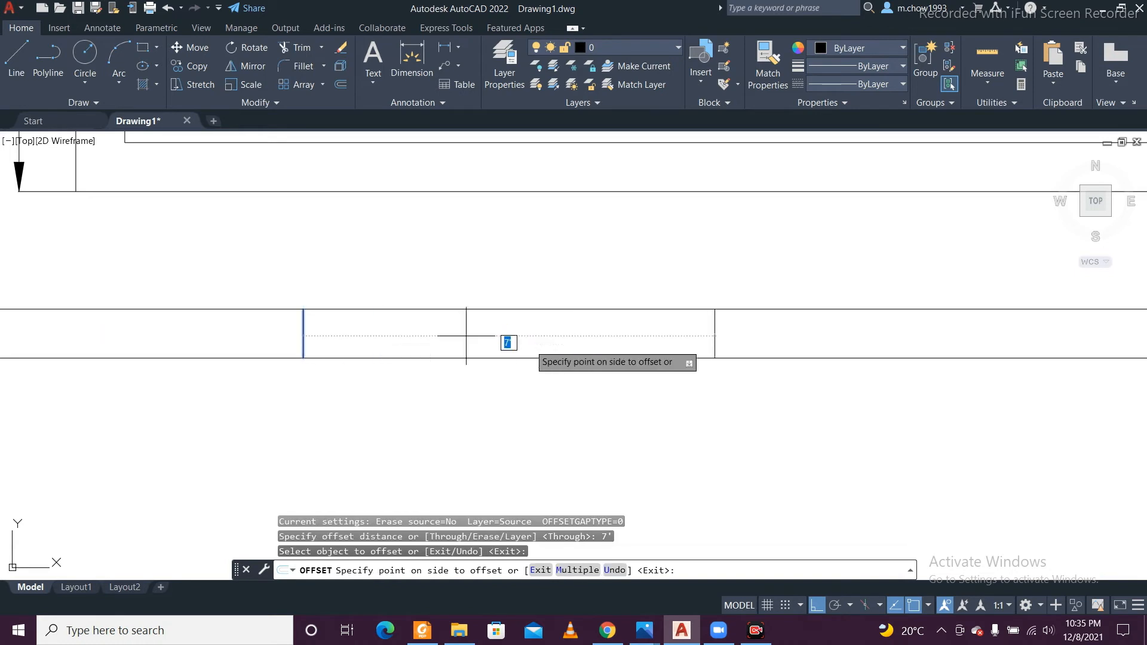
pyautogui.click(687, 376)
pyautogui.press('Escape')
# Step: Trim both boundary wall lines between the two short cross lines to open a gap in the lower wall
pyautogui.scroll(-3, 594, 412)
pyautogui.scroll(-1, 594, 413)
pyautogui.scroll(2, 595, 413)
pyautogui.scroll(-1, 596, 412)
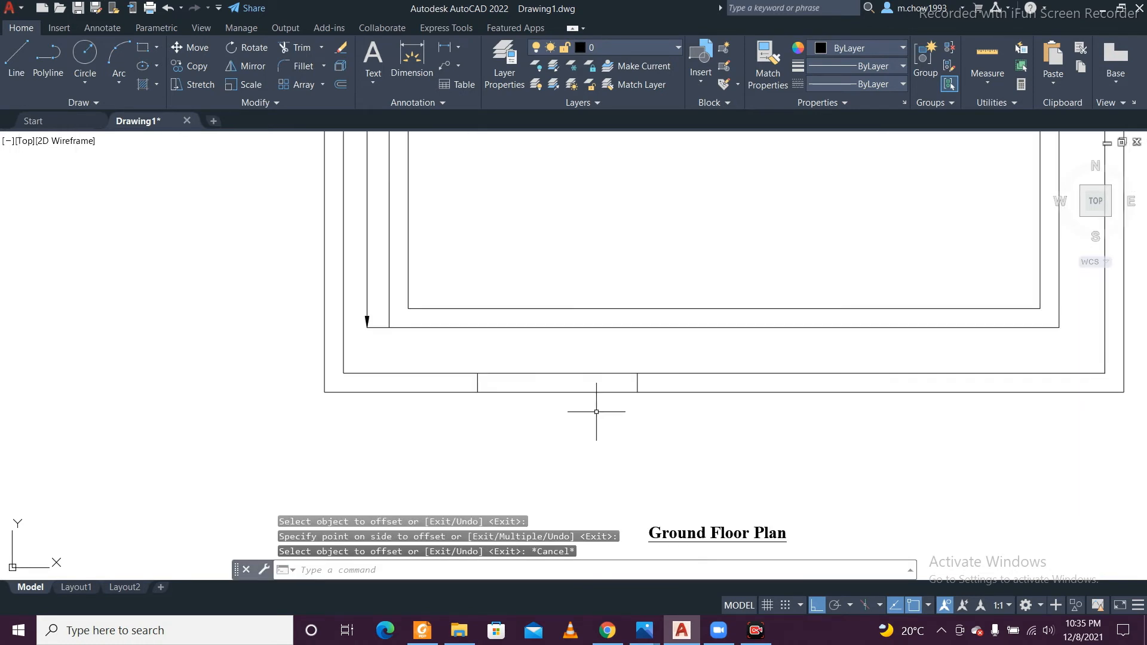
pyautogui.write('tr')
pyautogui.press('Return')
pyautogui.moveTo(591, 427)
pyautogui.mouseDown()
pyautogui.moveTo(575, 333)
pyautogui.moveTo(569, 351)
pyautogui.mouseUp()
pyautogui.press('Escape')
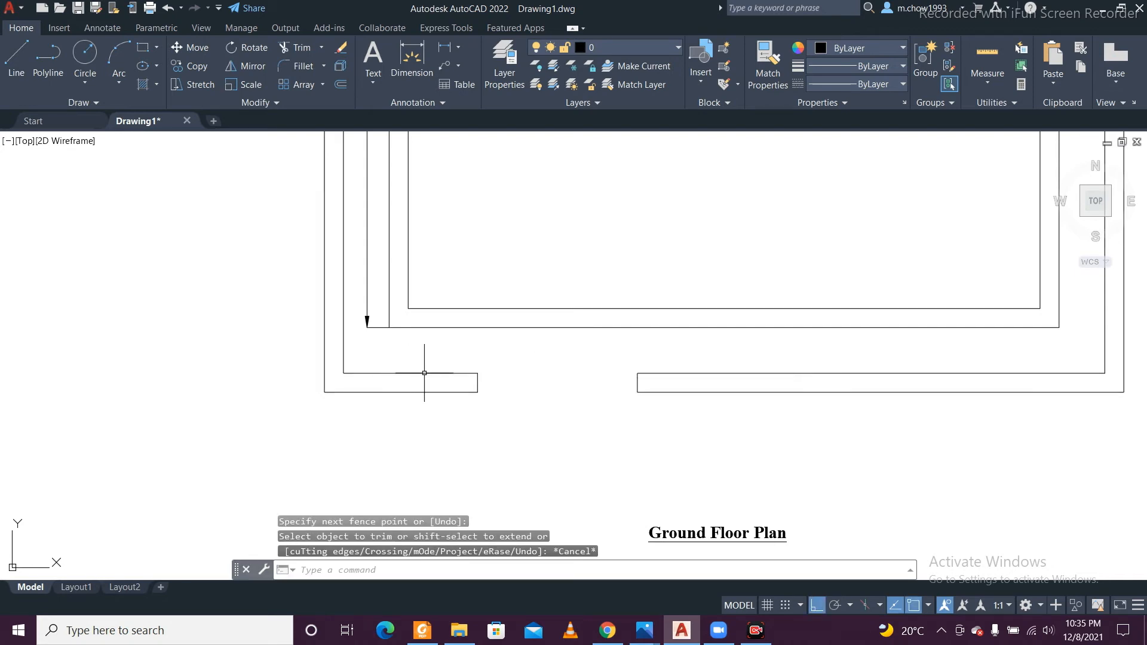
# Step: Examine the wall opening's position against the compass directions and the rest of the ground floor plan
pyautogui.scroll(-2, 484, 383)
pyautogui.scroll(1, 511, 474)
pyautogui.scroll(-2, 512, 470)
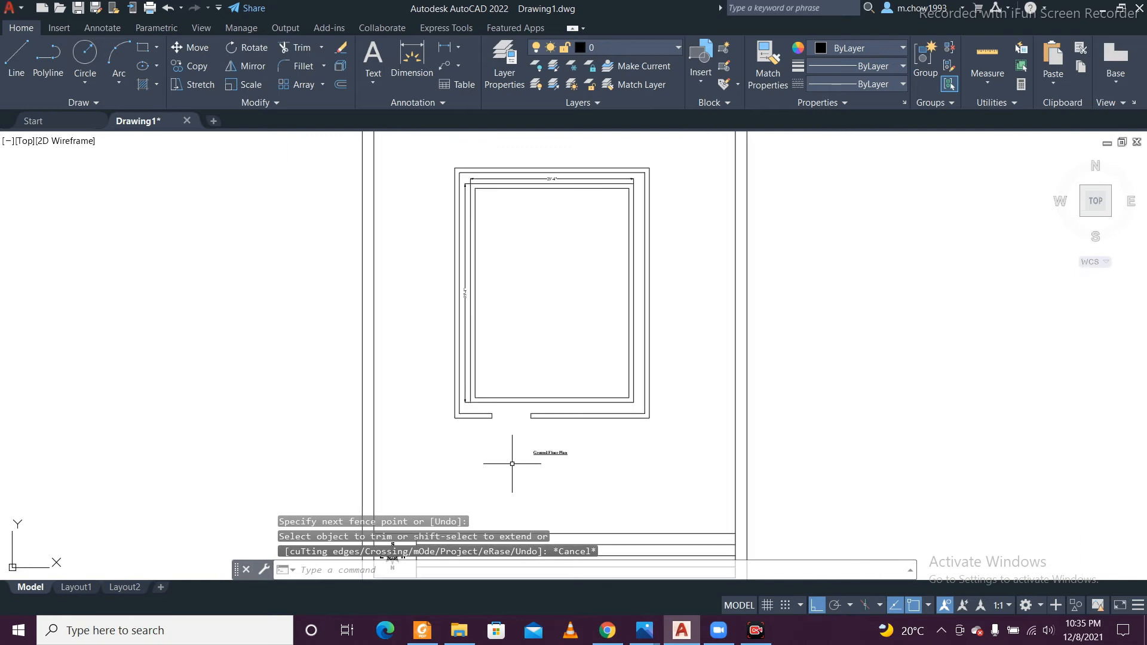
pyautogui.moveTo(508, 457); pyautogui.dragTo(509, 370, button='middle')
pyautogui.scroll(3, 388, 472)
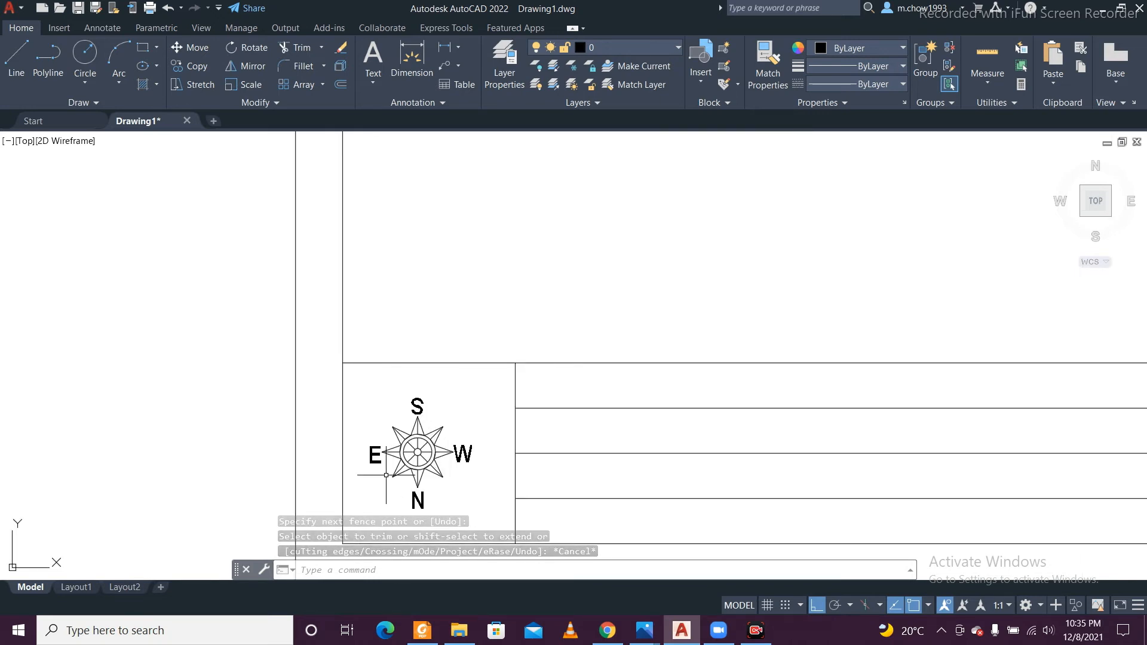
pyautogui.scroll(-2, 388, 471)
pyautogui.scroll(2, 388, 472)
pyautogui.scroll(-2, 389, 470)
pyautogui.scroll(-2, 389, 470)
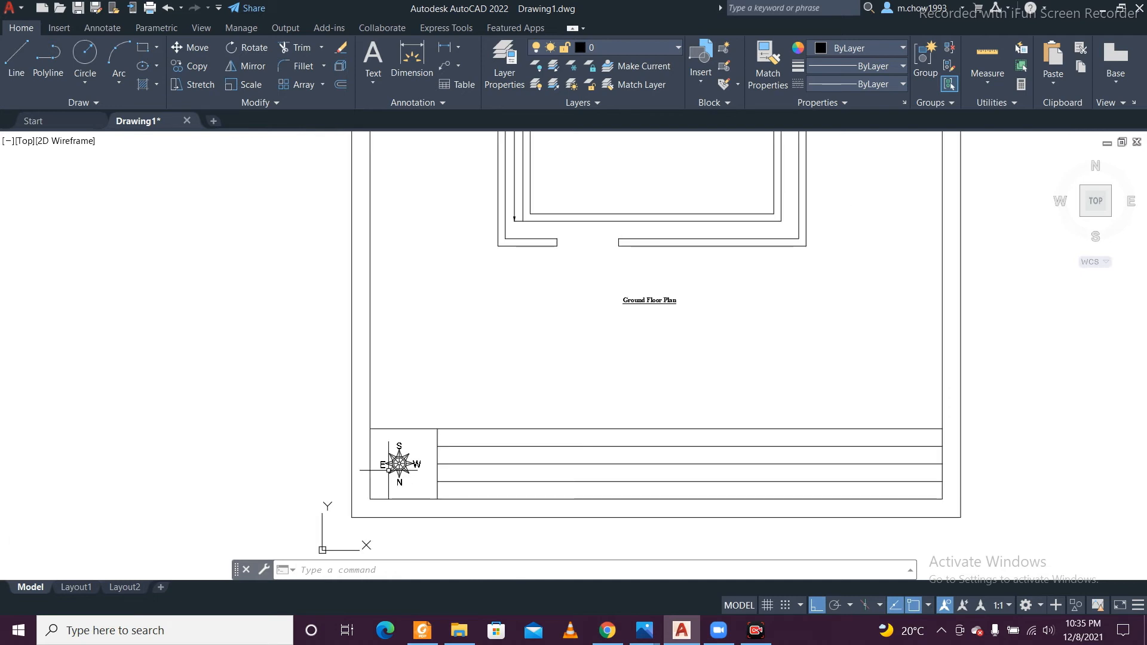
pyautogui.scroll(2, 396, 461)
pyautogui.scroll(-2, 385, 471)
pyautogui.moveTo(564, 315); pyautogui.dragTo(479, 417, button='middle')
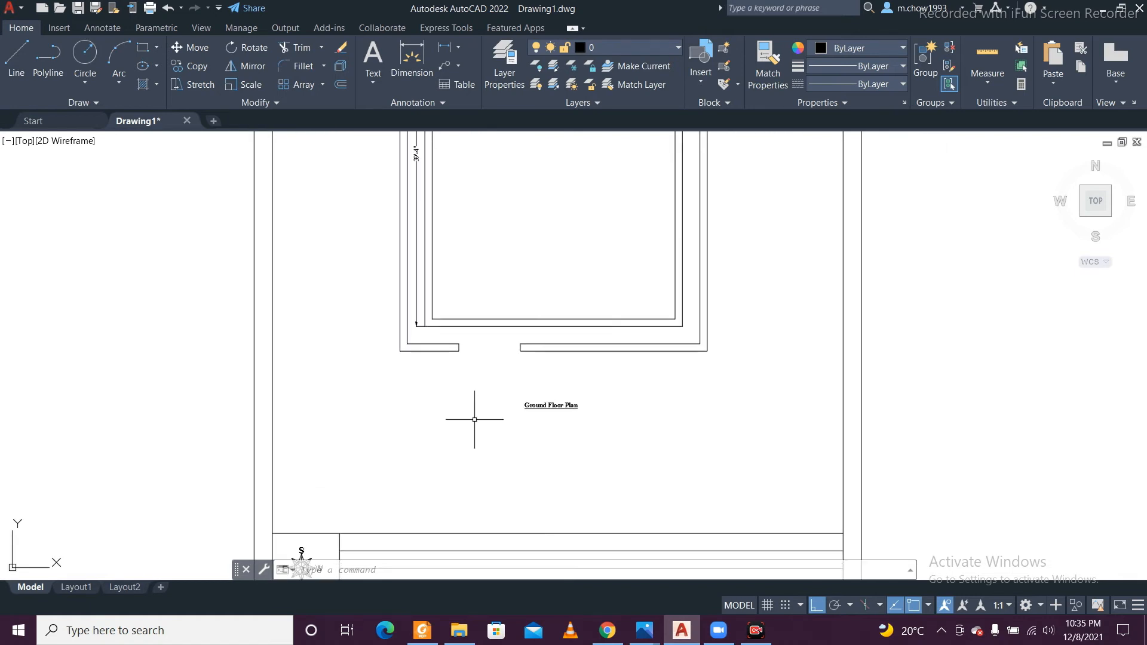
pyautogui.moveTo(504, 366); pyautogui.dragTo(493, 442, button='middle')
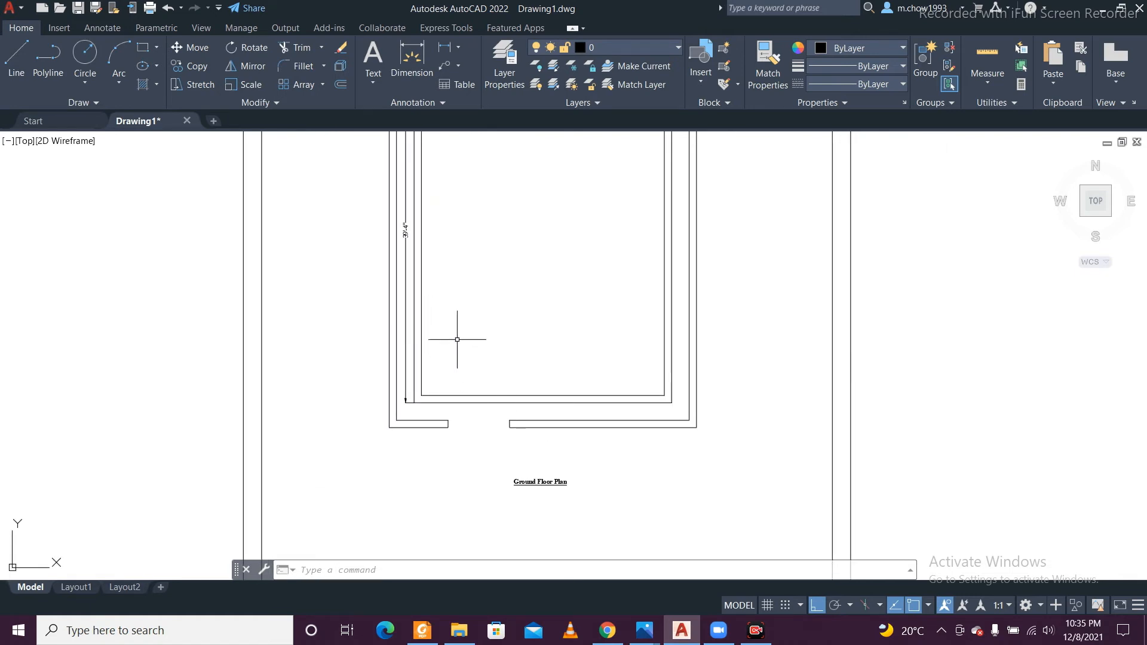
pyautogui.moveTo(473, 367); pyautogui.dragTo(430, 422, button='middle')
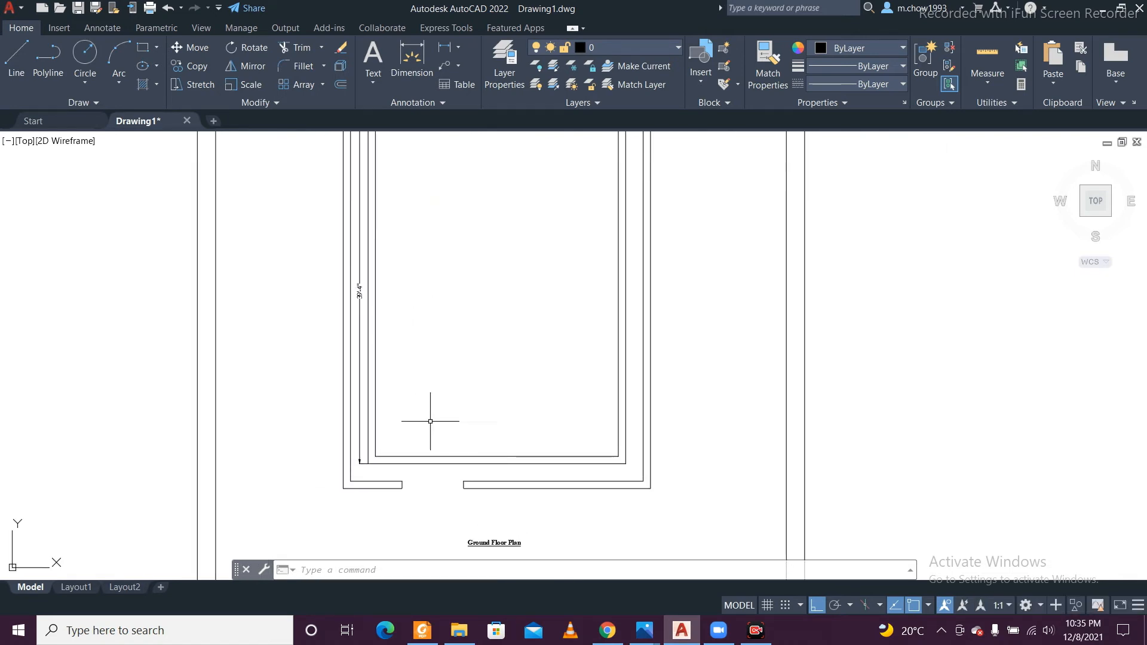
pyautogui.moveTo(532, 388); pyautogui.dragTo(533, 413, button='middle')
# Step: Hatch the boundary wall with the ANSI34 pattern
pyautogui.scroll(4, 516, 502)
pyautogui.scroll(2, 518, 522)
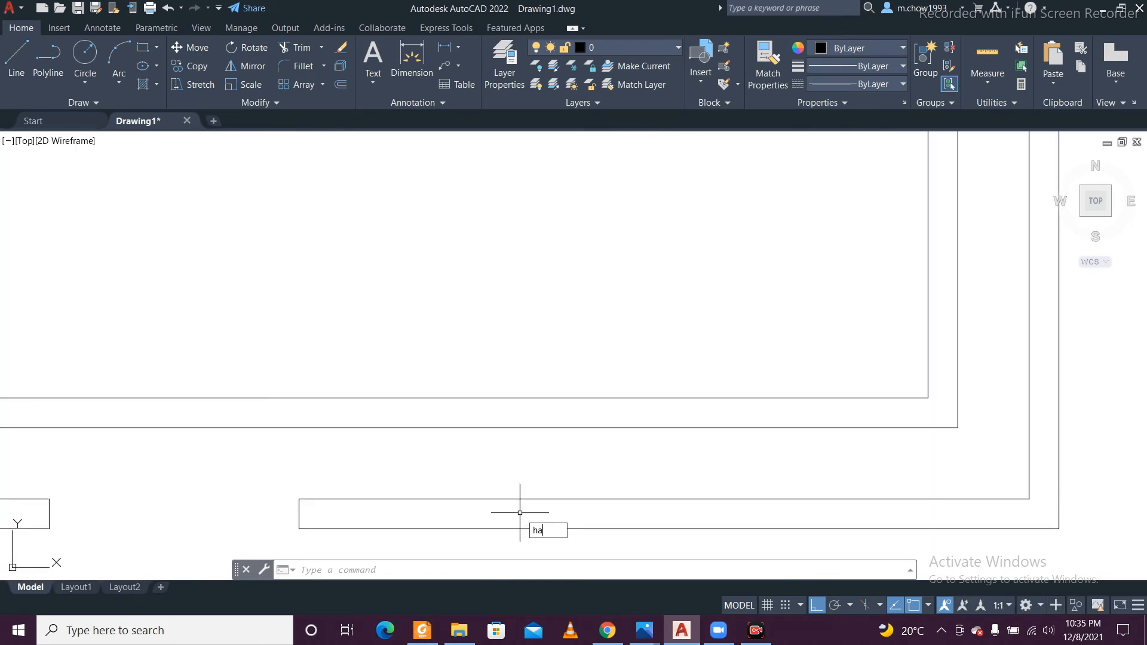
pyautogui.press('Return')
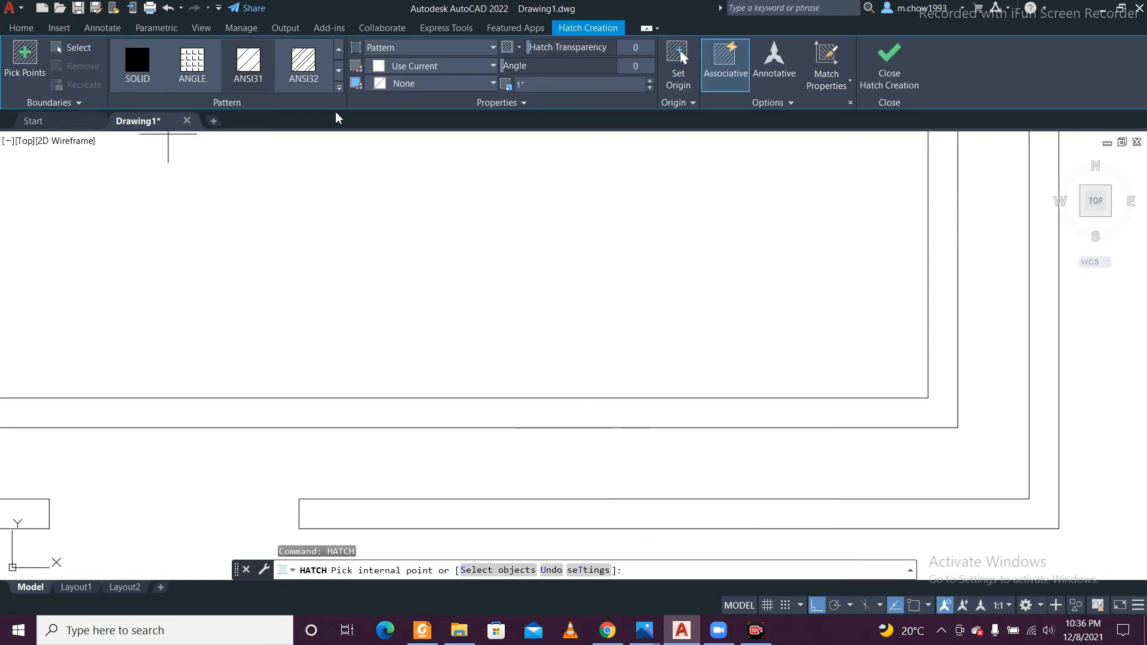
pyautogui.click(339, 91)
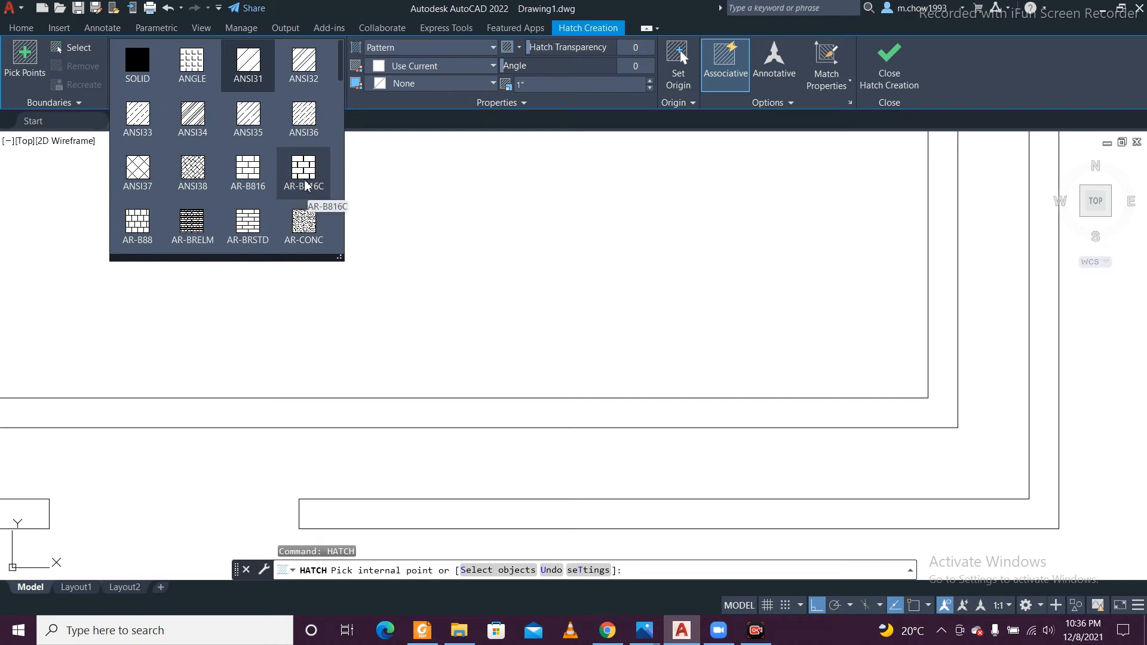
pyautogui.click(192, 115)
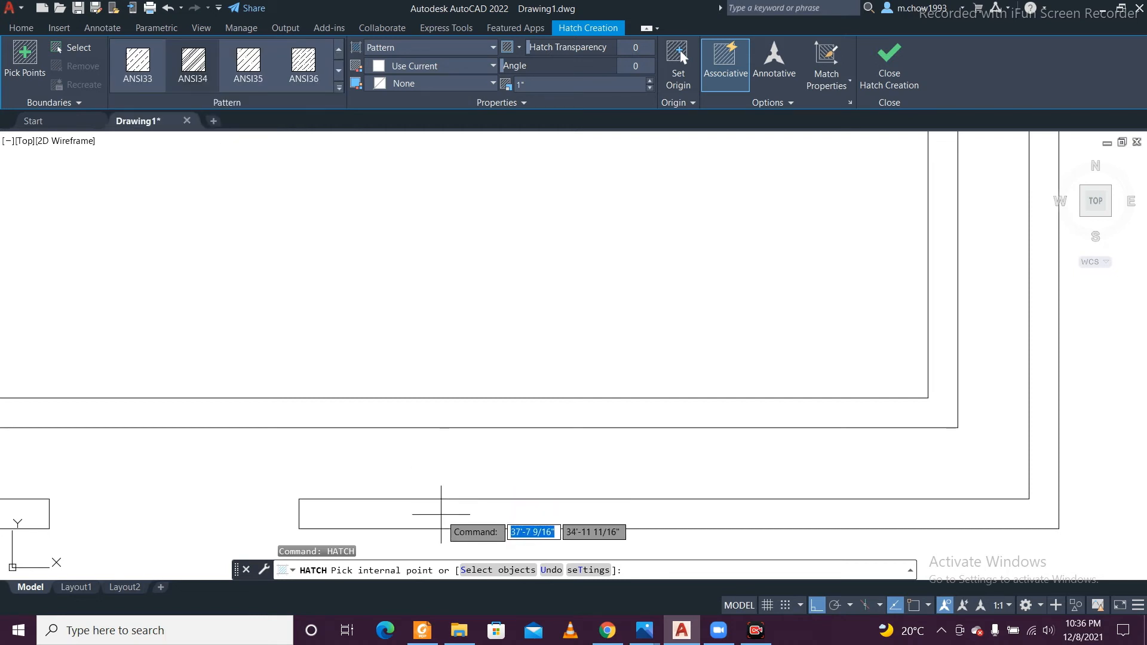
pyautogui.click(441, 514)
pyautogui.press('Escape')
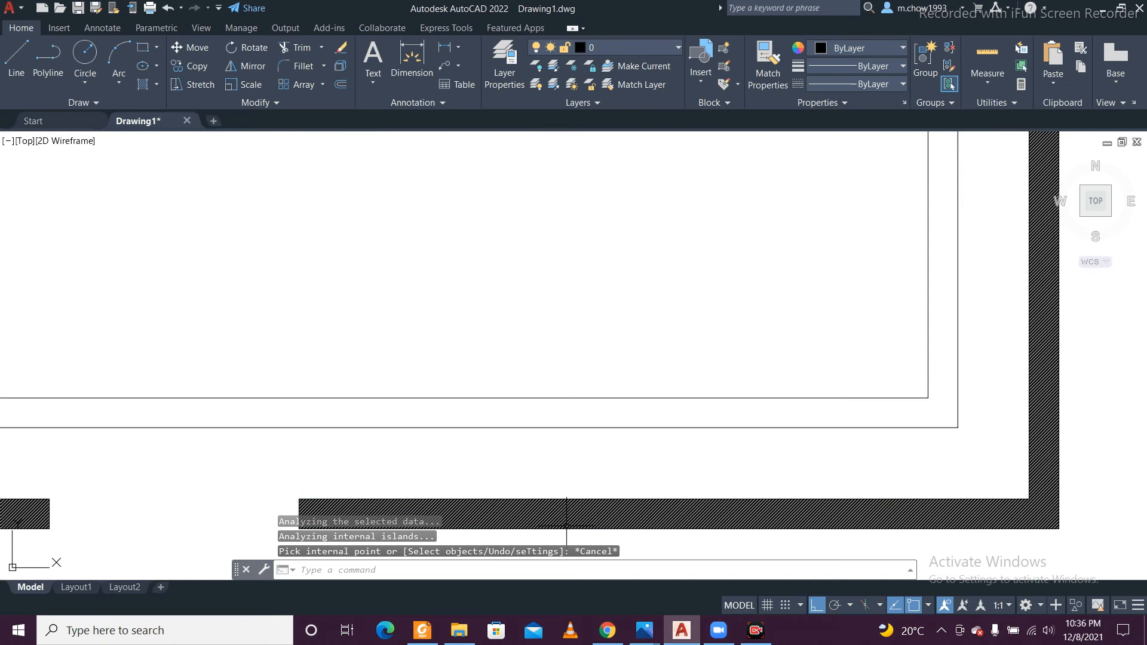
# Step: Increase the pattern scale of the boundary wall's hatch by repeated increments so its lines are spaced wider
pyautogui.click(557, 519)
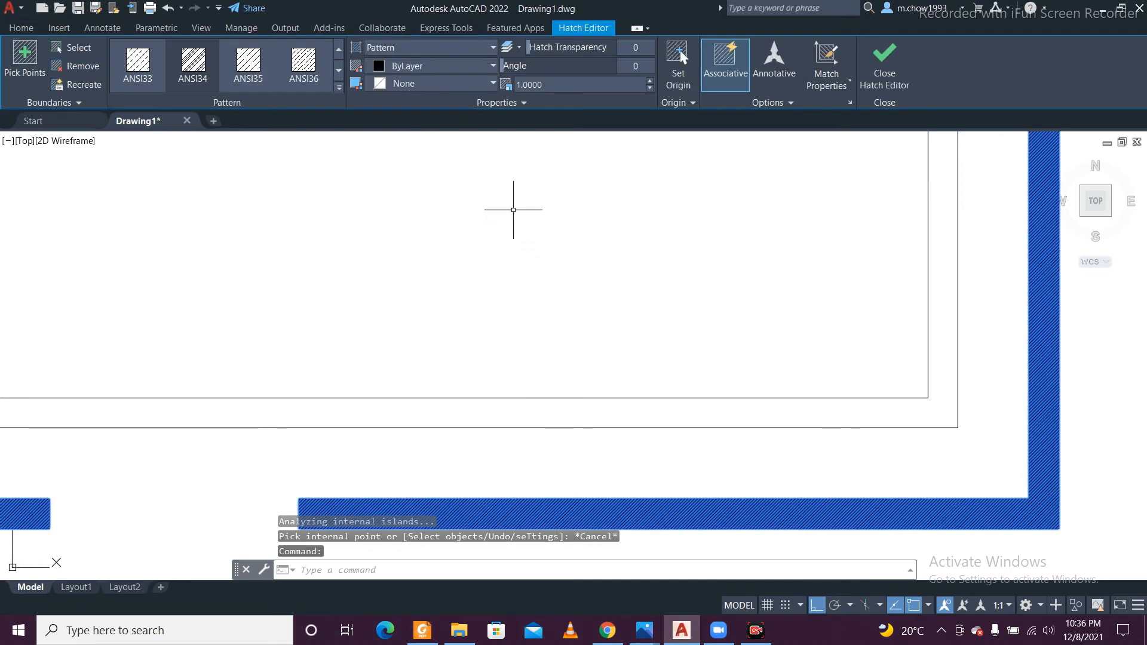
pyautogui.click(559, 87)
pyautogui.click(650, 82)
pyautogui.click(649, 82)
pyautogui.click(650, 82)
pyautogui.click(650, 82)
pyautogui.click(650, 81)
pyautogui.click(650, 82)
pyautogui.click(649, 82)
pyautogui.click(650, 82)
pyautogui.click(650, 82)
pyautogui.click(649, 82)
pyautogui.click(650, 82)
pyautogui.click(629, 361)
pyautogui.press('Escape')
pyautogui.press('Escape')
pyautogui.scroll(-4, 637, 357)
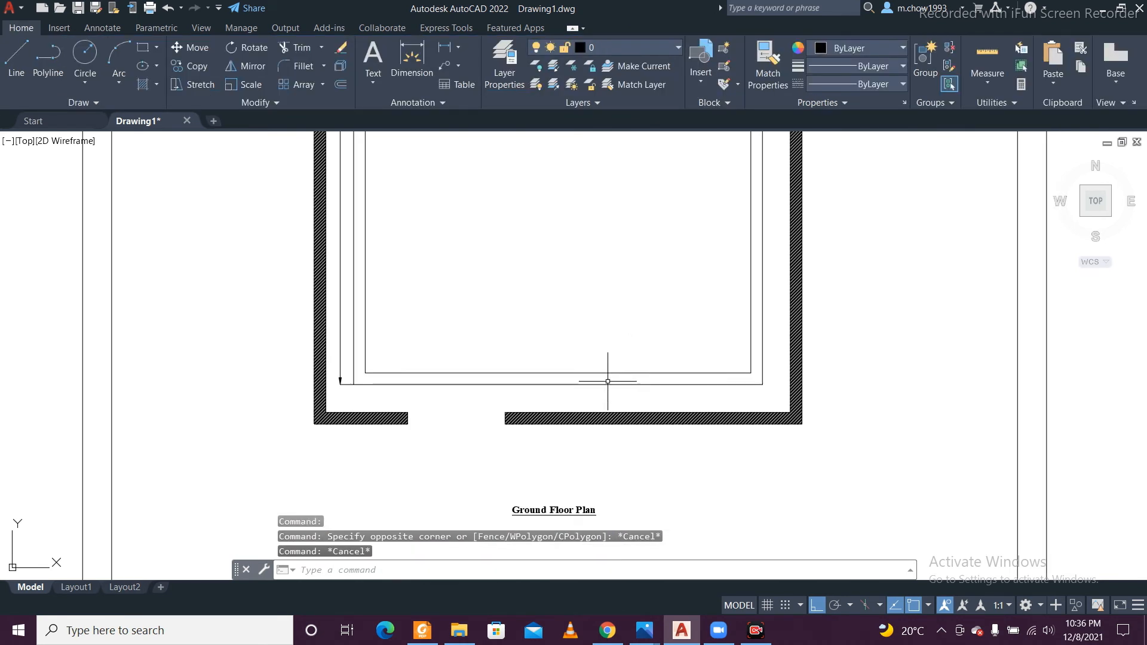
# Step: Increase the pattern scale of the boundary wall's hatch to 3.9
pyautogui.scroll(4, 570, 409)
pyautogui.click(569, 419)
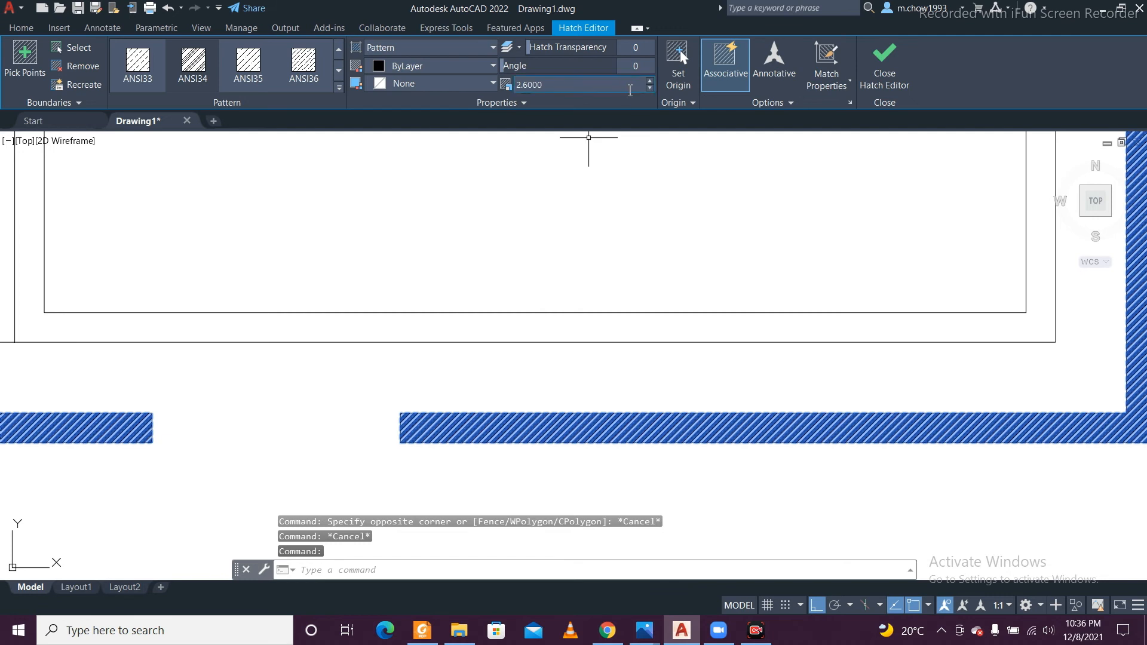
pyautogui.click(650, 82)
pyautogui.click(649, 81)
pyautogui.click(649, 81)
pyautogui.click(649, 81)
pyautogui.click(649, 81)
pyautogui.click(649, 81)
pyautogui.click(650, 81)
pyautogui.click(650, 81)
pyautogui.click(650, 81)
pyautogui.click(650, 81)
pyautogui.click(650, 81)
pyautogui.click(650, 81)
pyautogui.click(649, 81)
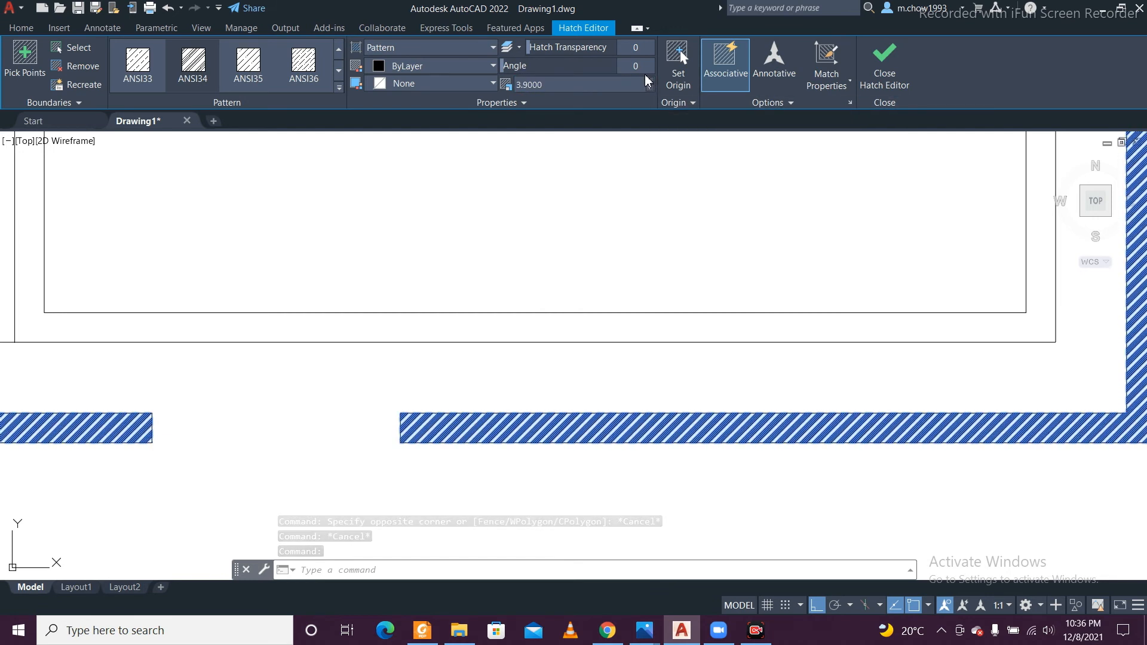
pyautogui.press('Escape')
pyautogui.scroll(-5, 552, 362)
pyautogui.scroll(5, 553, 373)
pyautogui.scroll(-5, 554, 380)
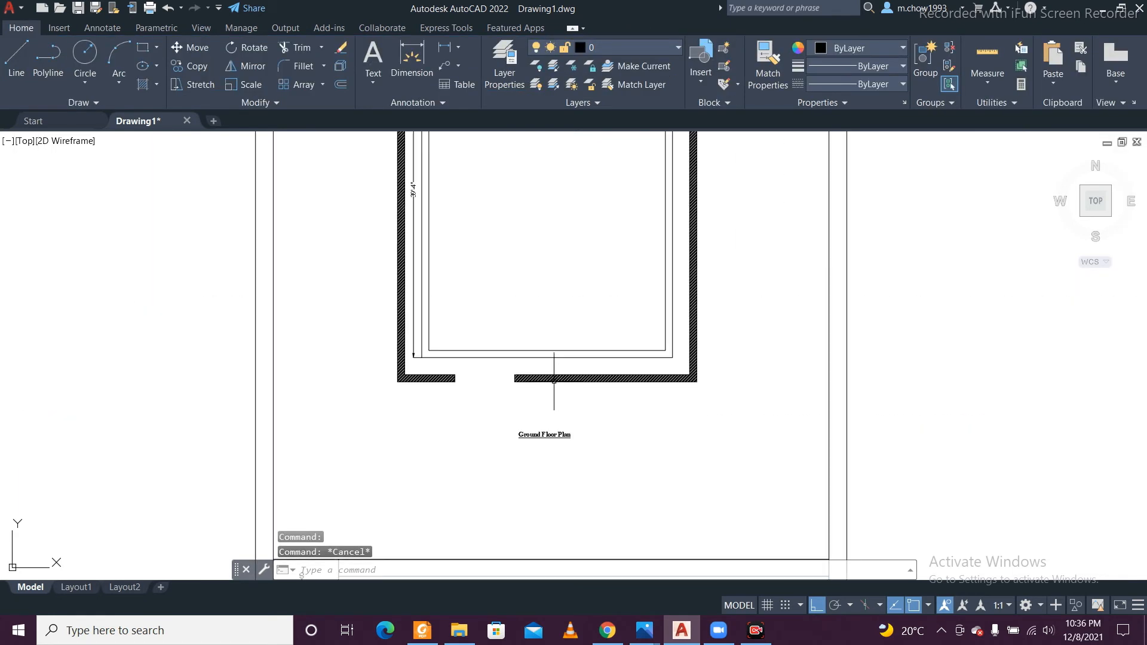
# Step: Add a linear dimension for the boundary wall's overall outer width, placed just above the plan's upper wall
pyautogui.moveTo(448, 391); pyautogui.dragTo(550, 478, button='middle')
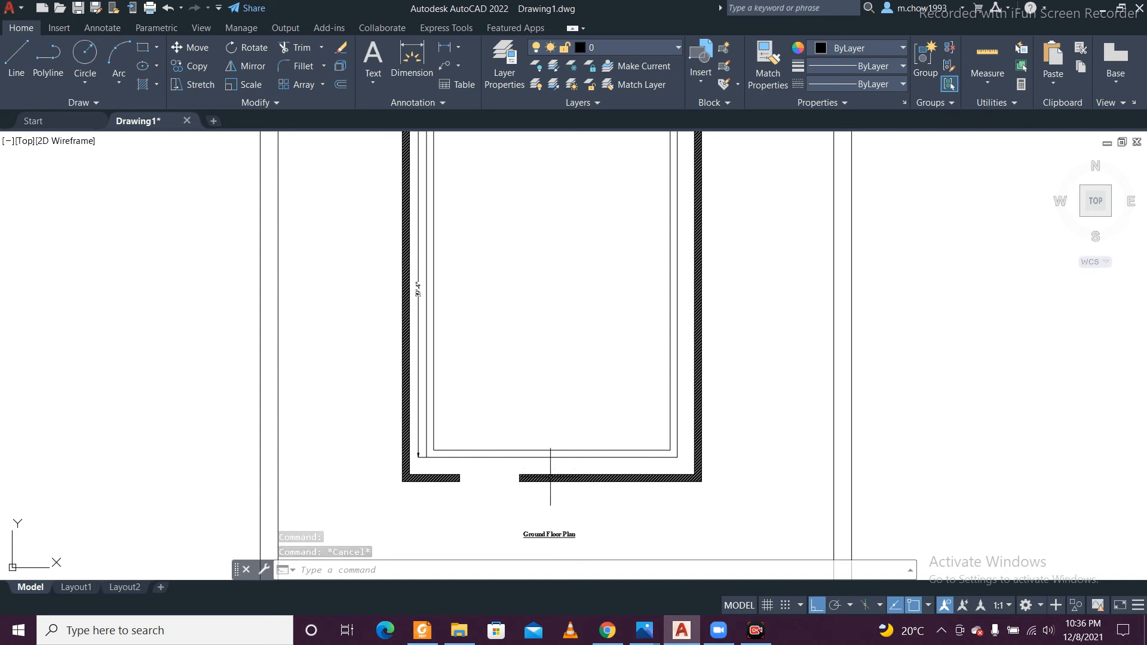
pyautogui.scroll(4, 593, 468)
pyautogui.scroll(-4, 666, 475)
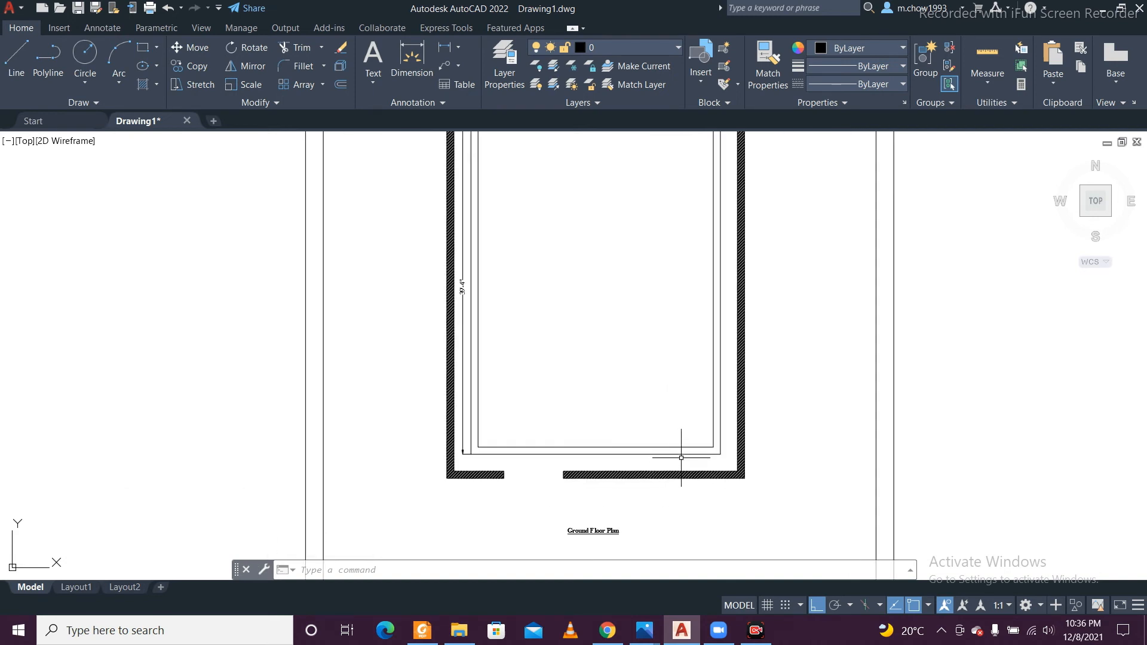
pyautogui.moveTo(681, 457); pyautogui.dragTo(672, 486, button='middle')
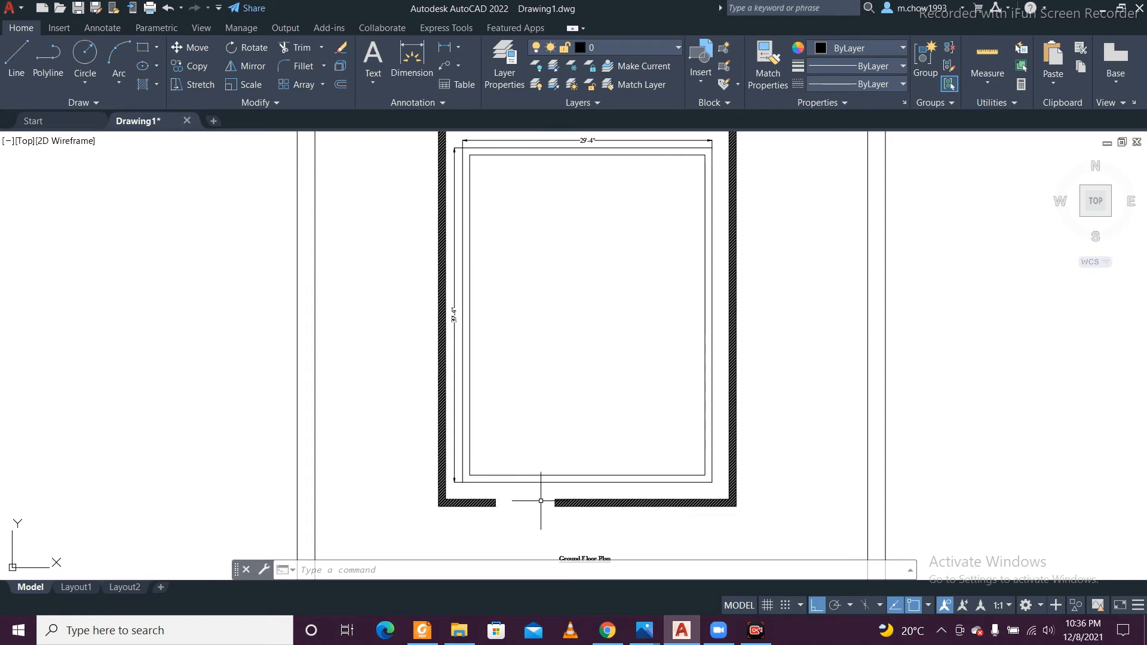
pyautogui.moveTo(545, 324); pyautogui.dragTo(536, 409, button='middle')
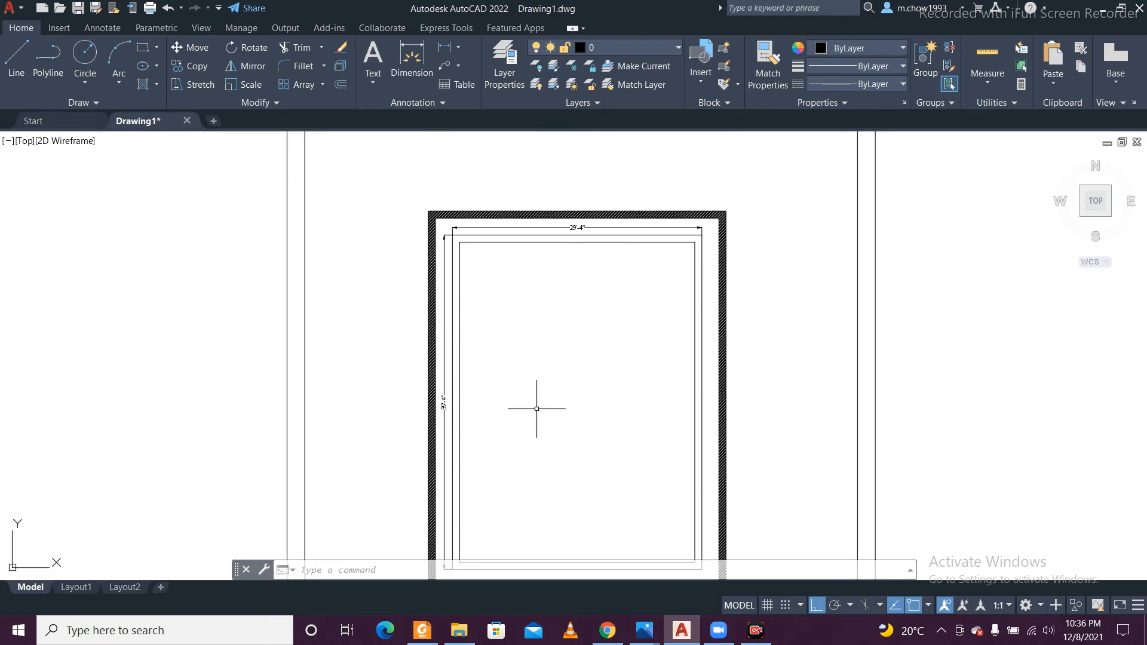
pyautogui.scroll(2, 469, 191)
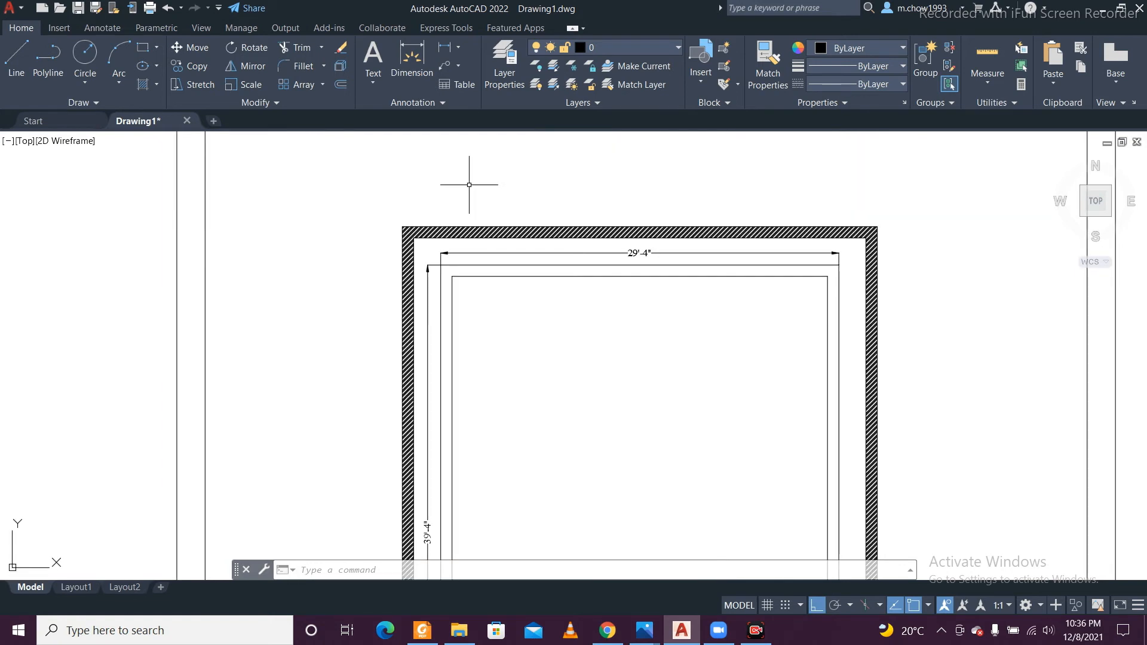
pyautogui.click(443, 48)
pyautogui.click(402, 227)
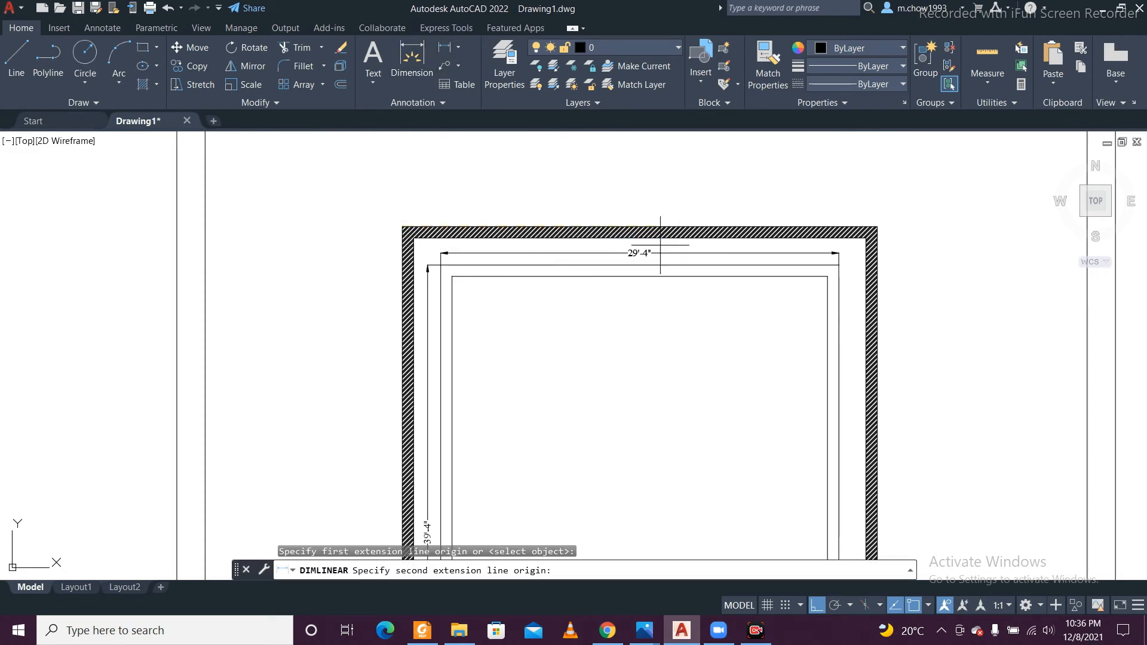
pyautogui.click(865, 227)
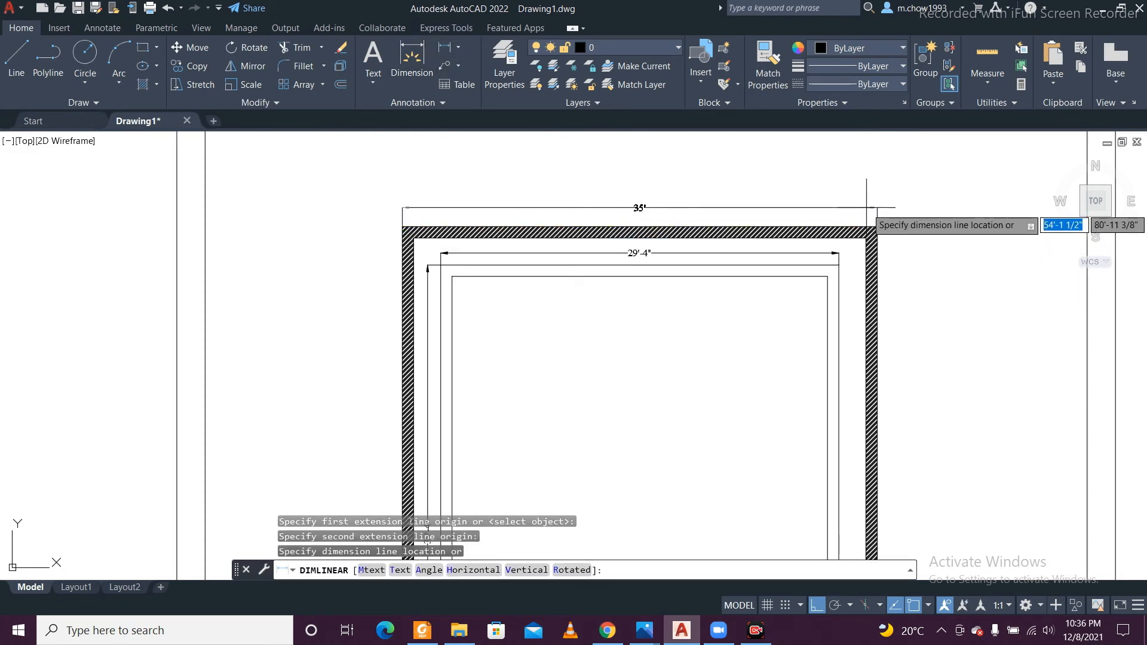
pyautogui.click(866, 208)
# Step: Add a vertical linear dimension for the boundary wall's overall outer length, placed outside the plan's left wall
pyautogui.press('Return')
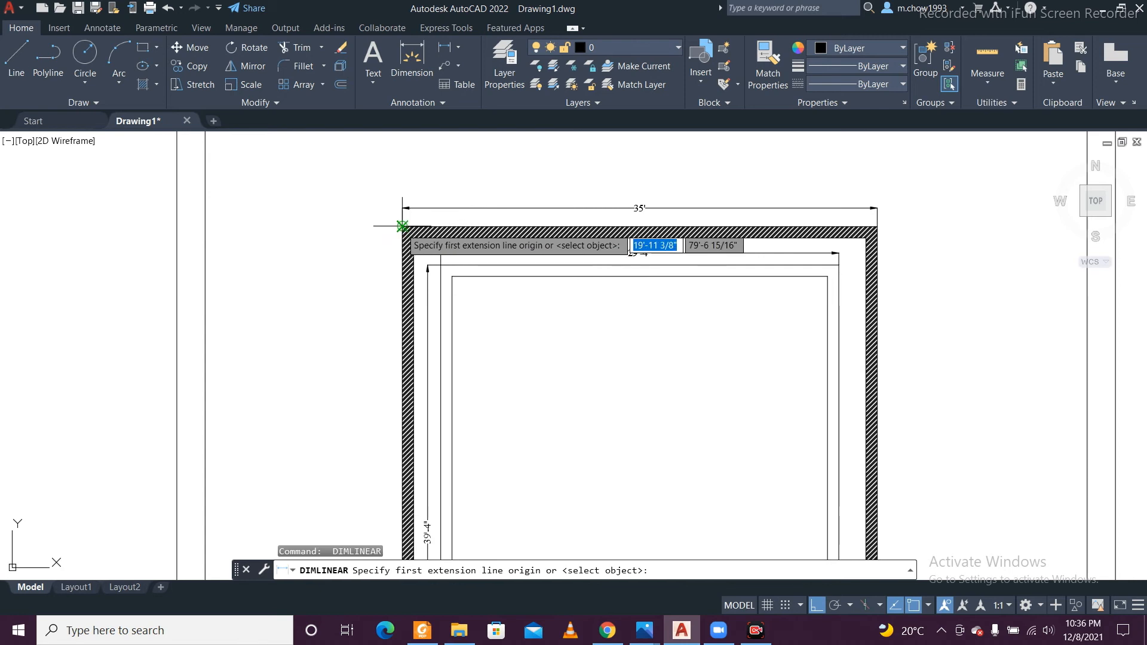
pyautogui.click(402, 227)
pyautogui.scroll(-5, 389, 324)
pyautogui.scroll(8, 395, 440)
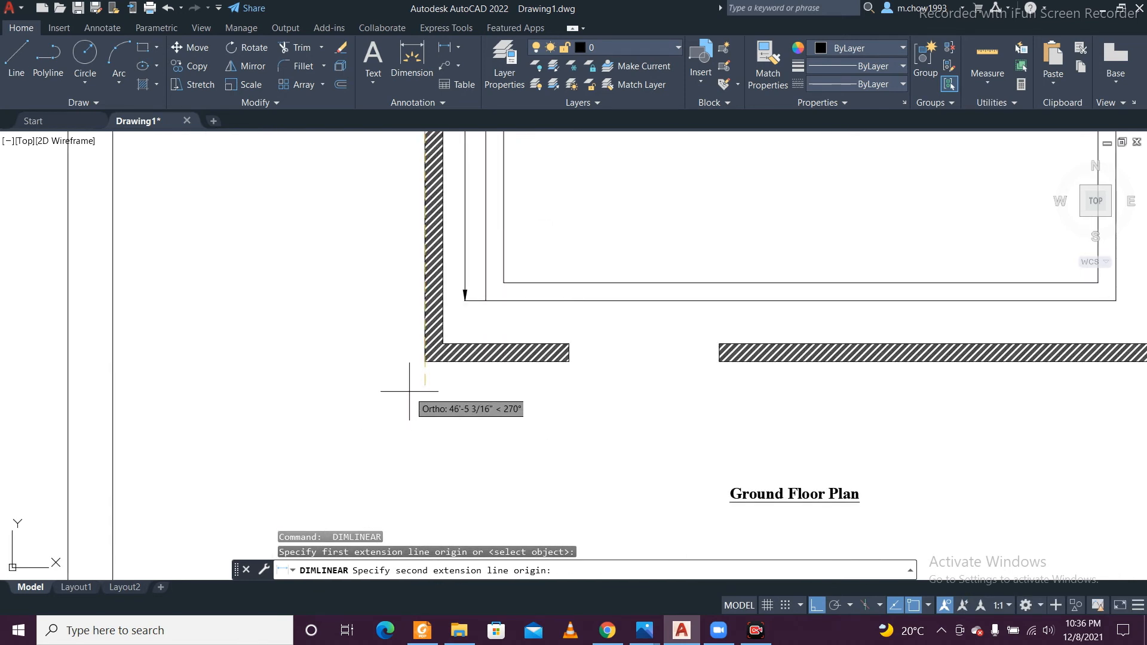
pyautogui.click(424, 361)
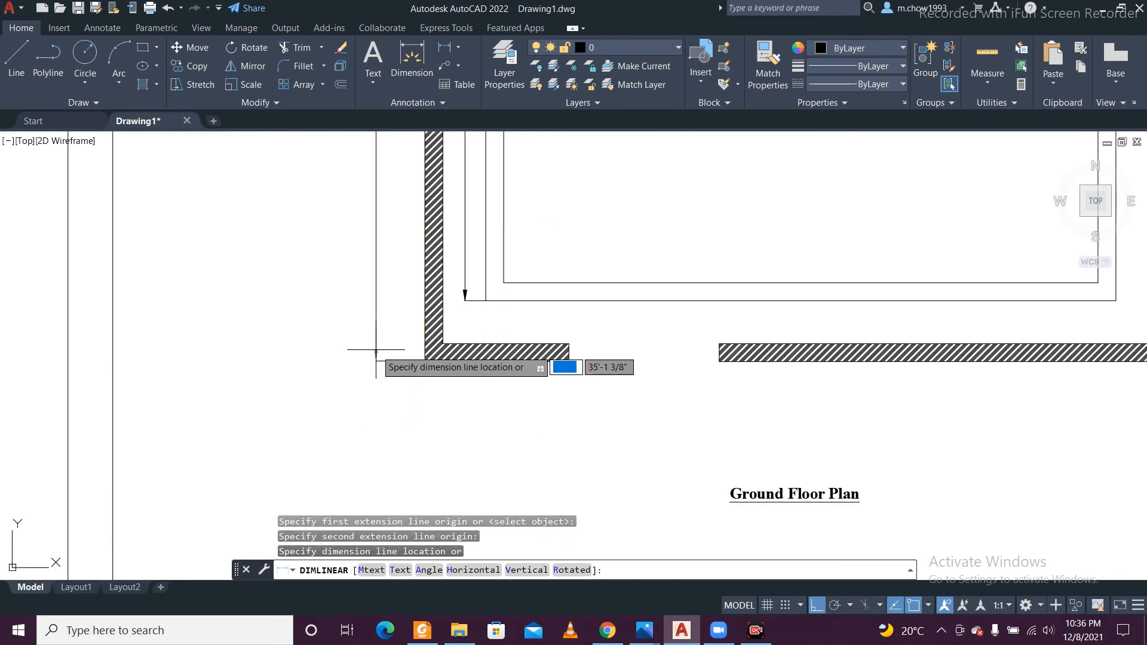
pyautogui.click(374, 360)
# Step: Examine the ground floor plan's outer and inner dimensions, the wall opening and the compass in the title block
pyautogui.scroll(-4, 388, 366)
pyautogui.scroll(-3, 417, 384)
pyautogui.scroll(6, 417, 382)
pyautogui.scroll(-4, 412, 359)
pyautogui.scroll(4, 451, 356)
pyautogui.moveTo(502, 222); pyautogui.dragTo(350, 500, button='middle')
pyautogui.moveTo(474, 340); pyautogui.dragTo(460, 405, button='middle')
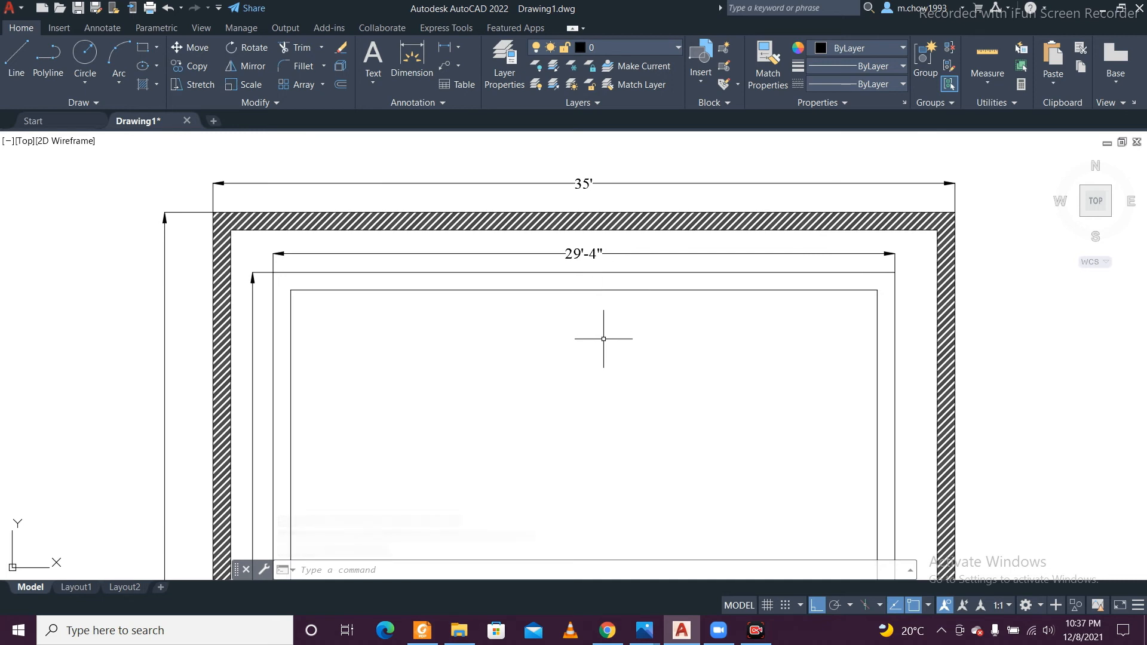
pyautogui.scroll(-4, 538, 281)
pyautogui.scroll(6, 412, 376)
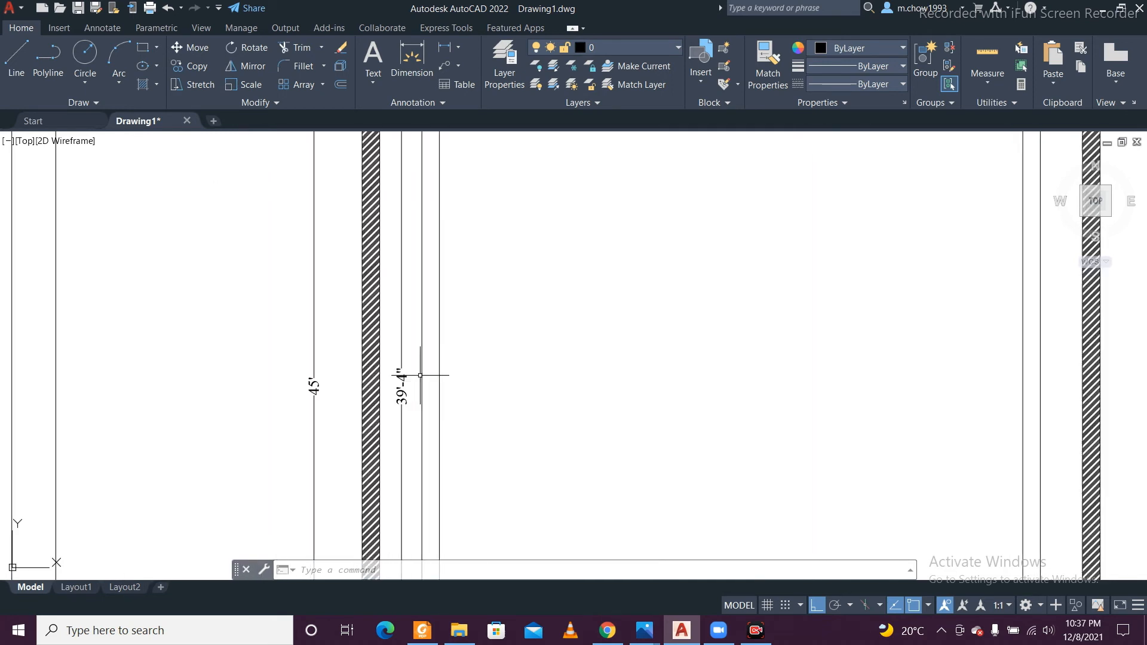
pyautogui.scroll(-3, 491, 379)
pyautogui.scroll(1, 540, 419)
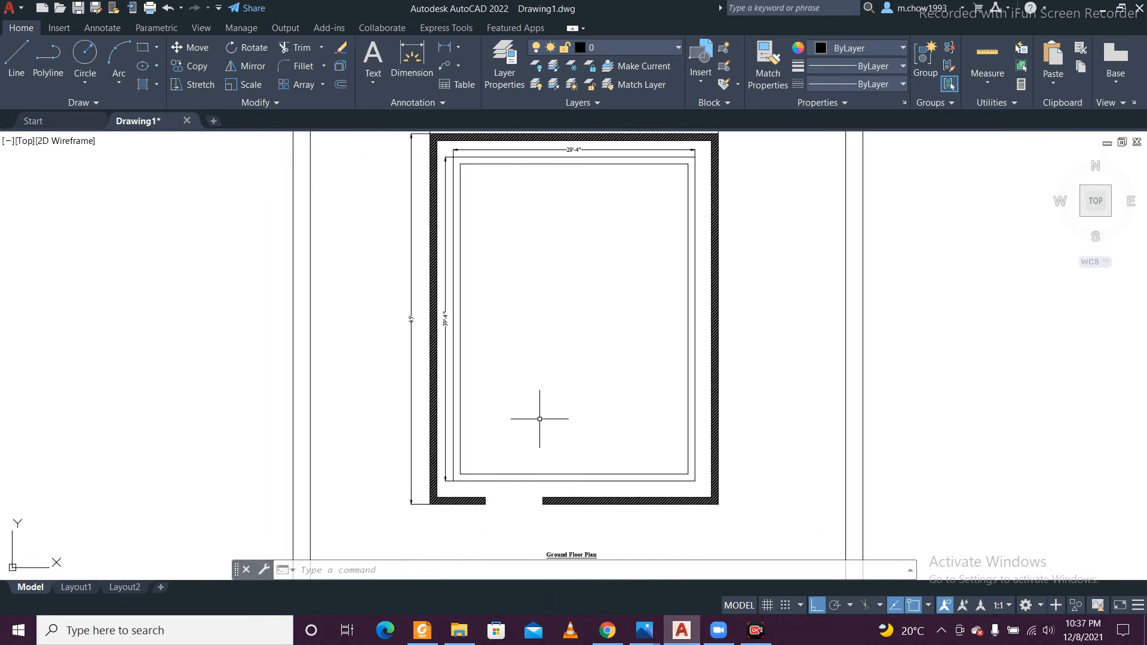
pyautogui.scroll(-4, 545, 465)
pyautogui.scroll(5, 550, 460)
pyautogui.scroll(-4, 556, 473)
pyautogui.moveTo(555, 468); pyautogui.dragTo(575, 375, button='middle')
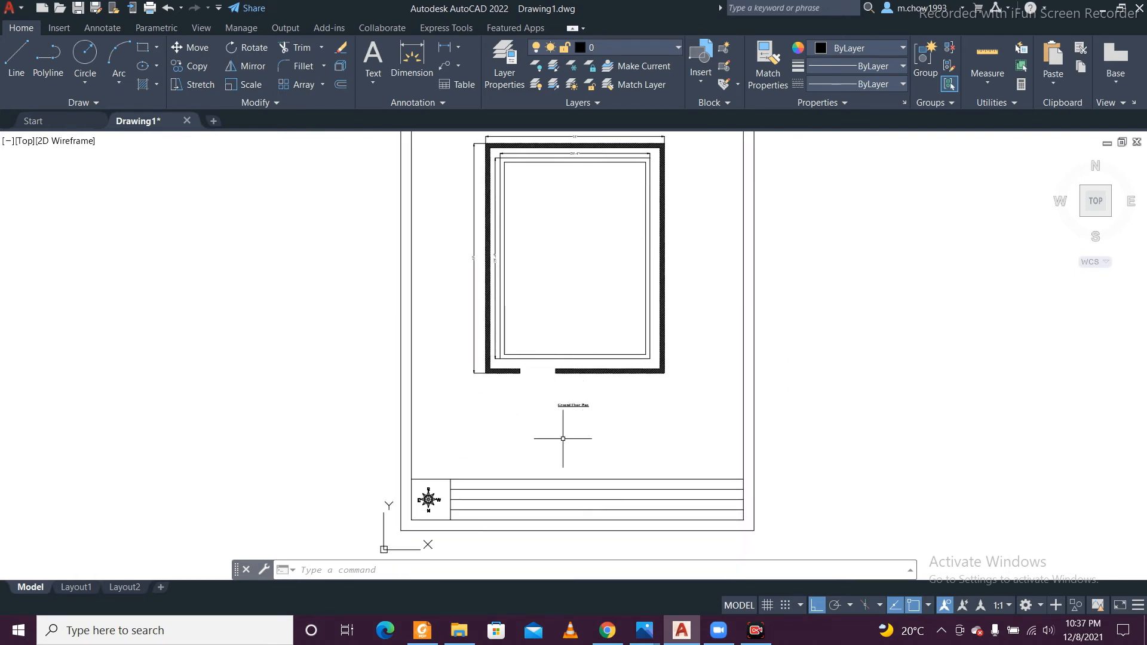
pyautogui.scroll(1, 573, 430)
pyautogui.scroll(4, 568, 371)
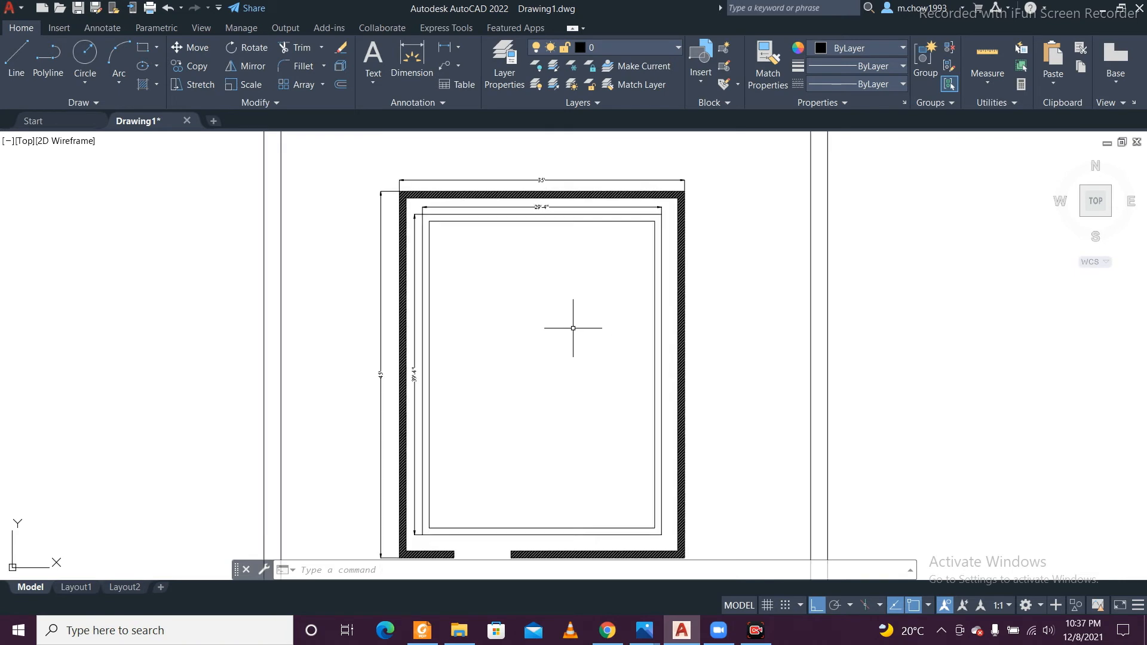
pyautogui.moveTo(544, 211); pyautogui.dragTo(598, 354, button='middle')
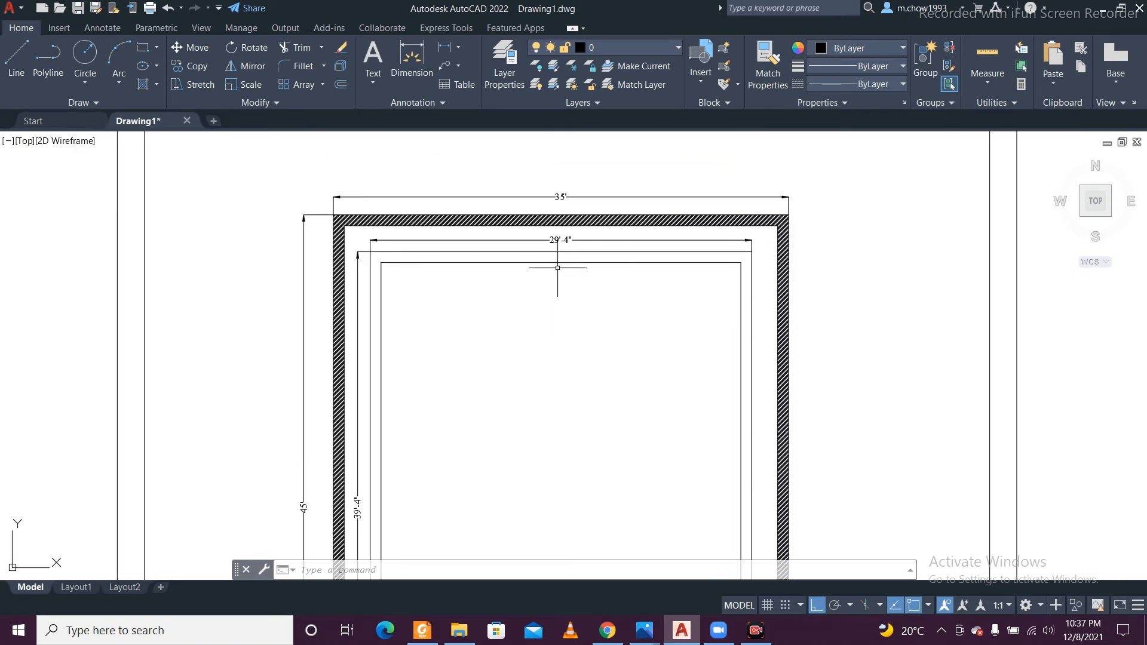
pyautogui.scroll(2, 557, 268)
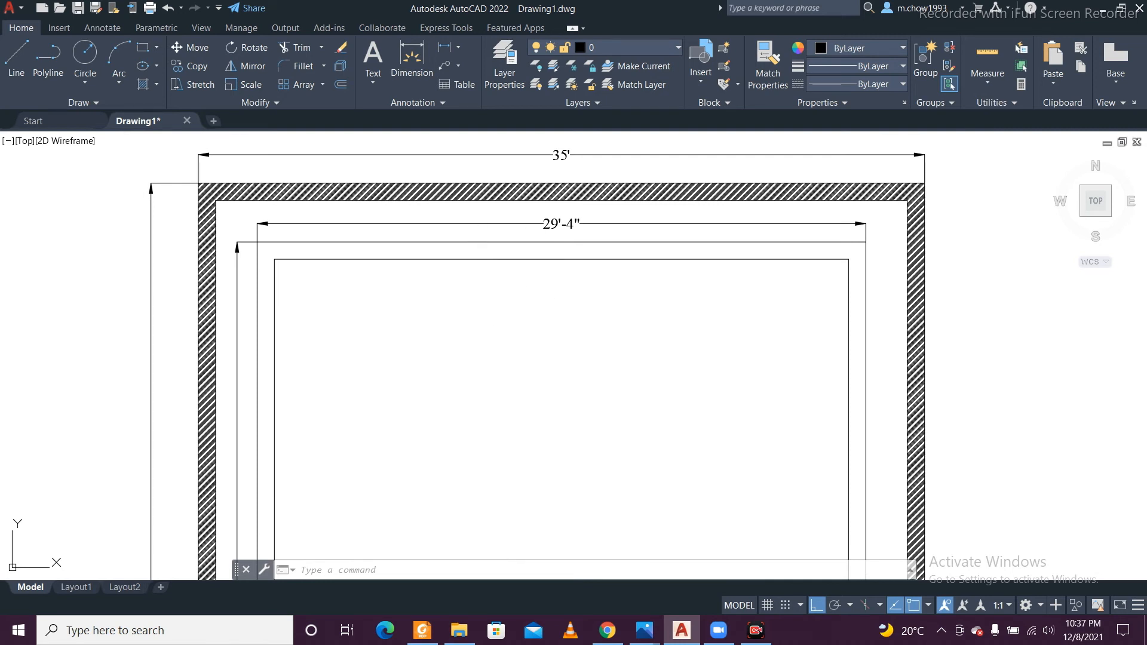
pyautogui.write('o')
pyautogui.press('Return')
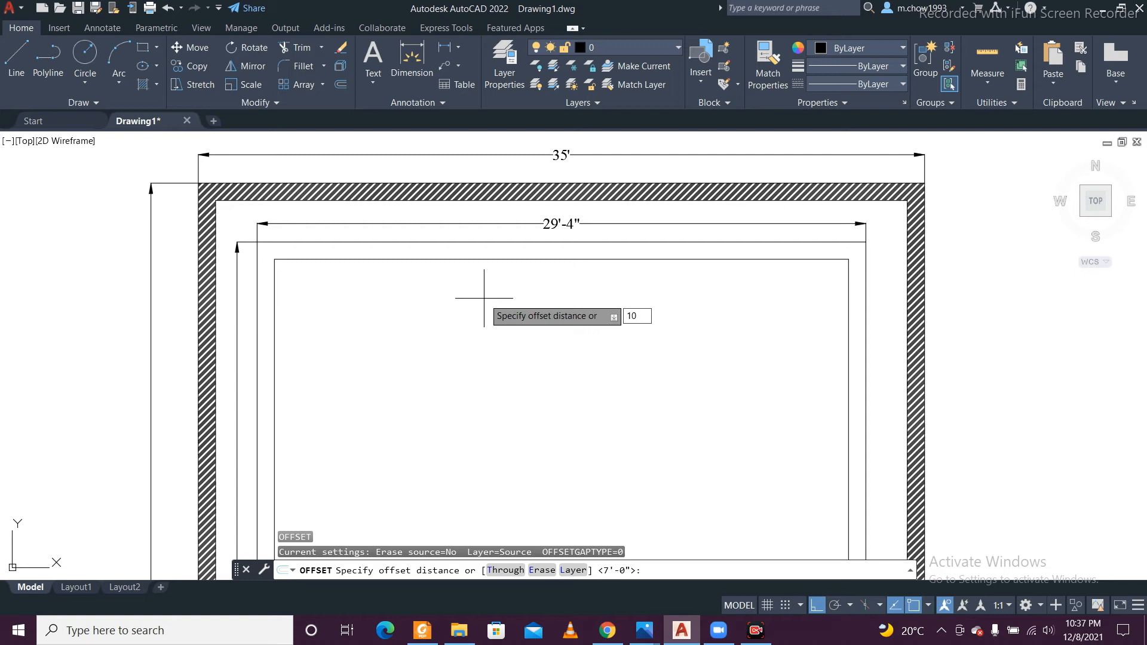
pyautogui.press('Return')
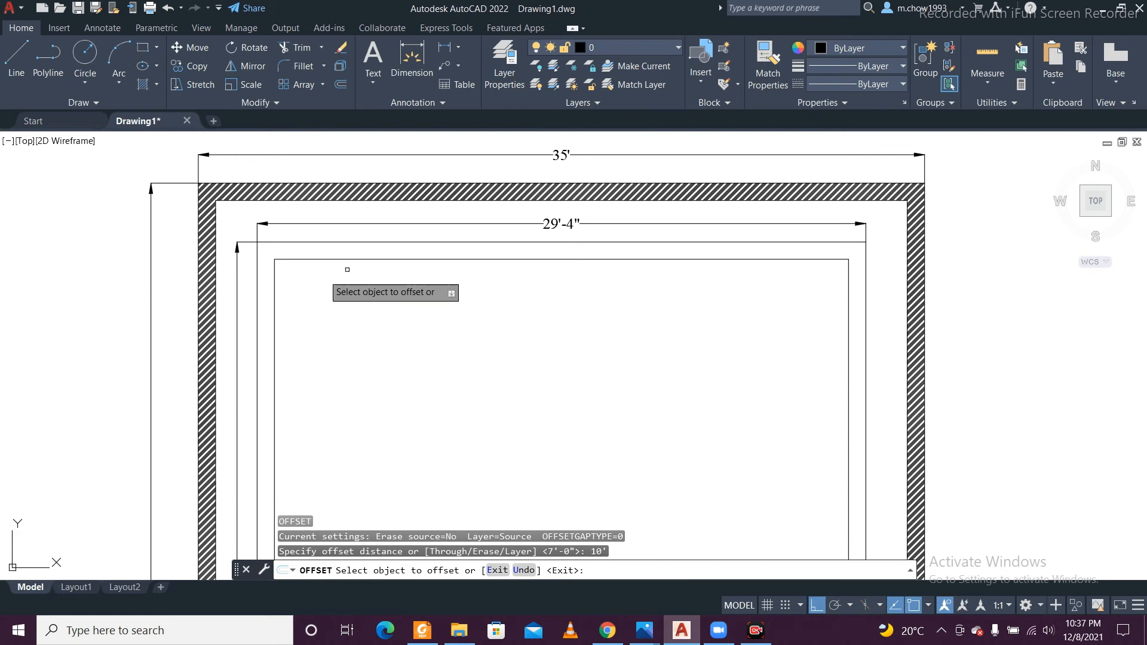
pyautogui.click(275, 308)
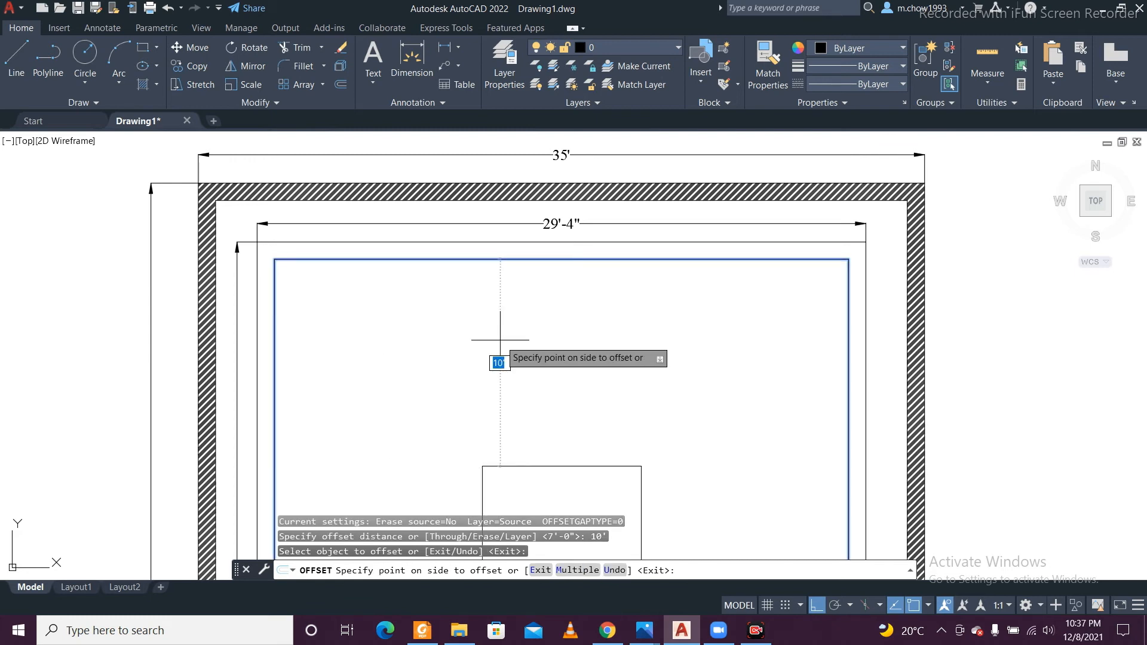
pyautogui.press('Escape')
# Step: Explode the innermost wall rectangle into separate lines
pyautogui.click(464, 305)
pyautogui.click(444, 258)
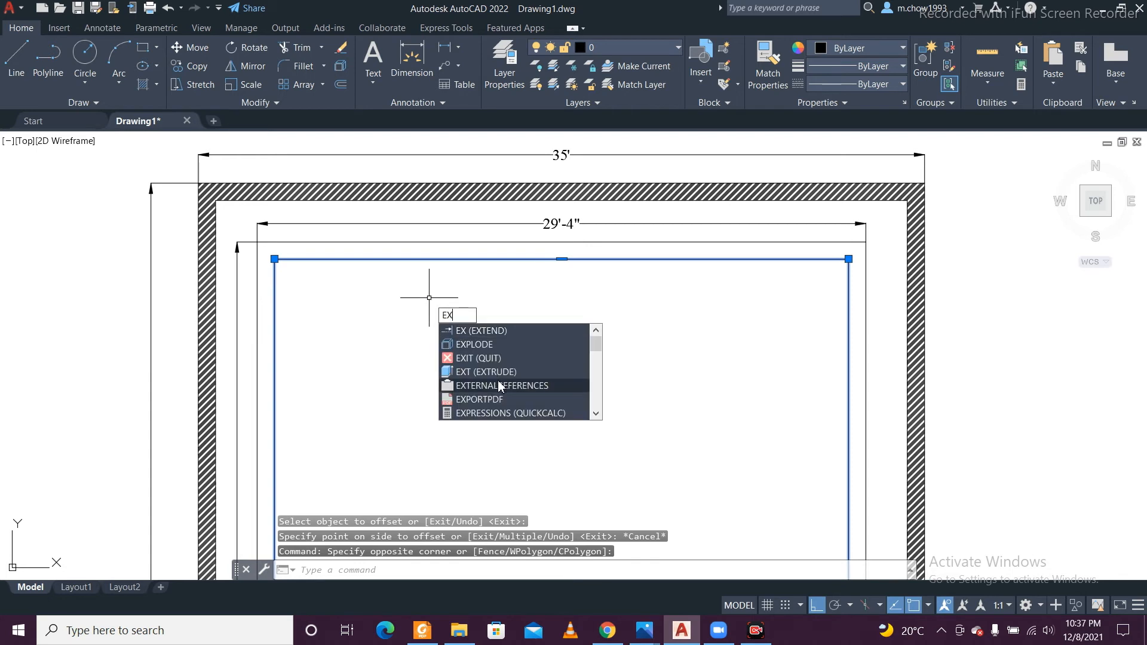
pyautogui.click(497, 344)
pyautogui.click(476, 306)
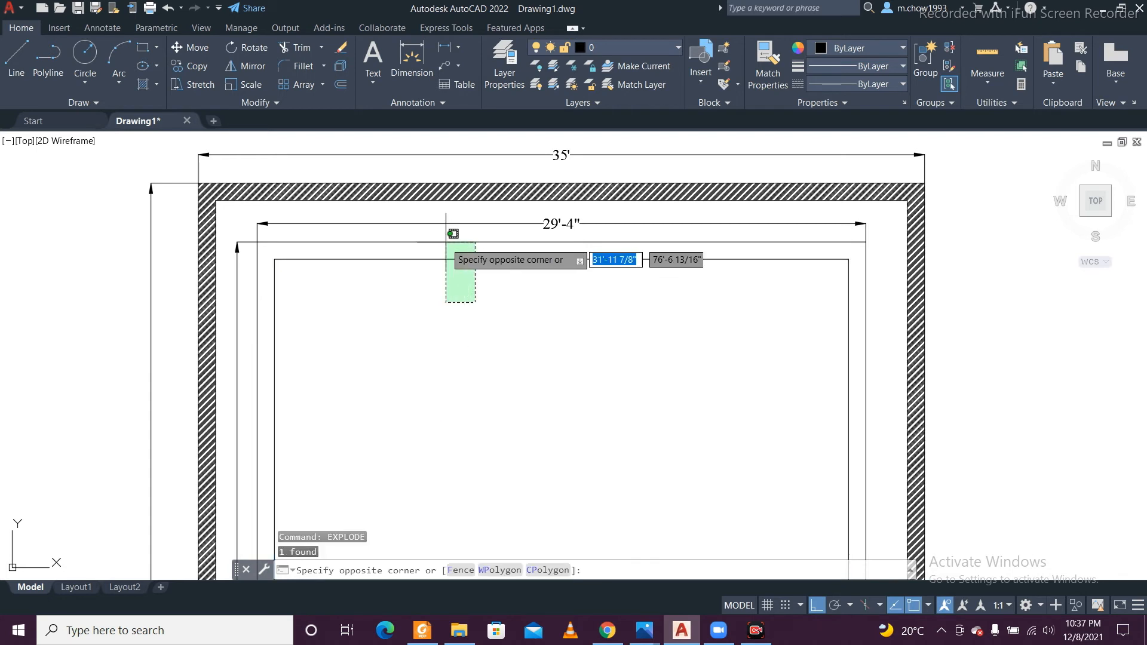
pyautogui.click(445, 246)
pyautogui.press('Escape')
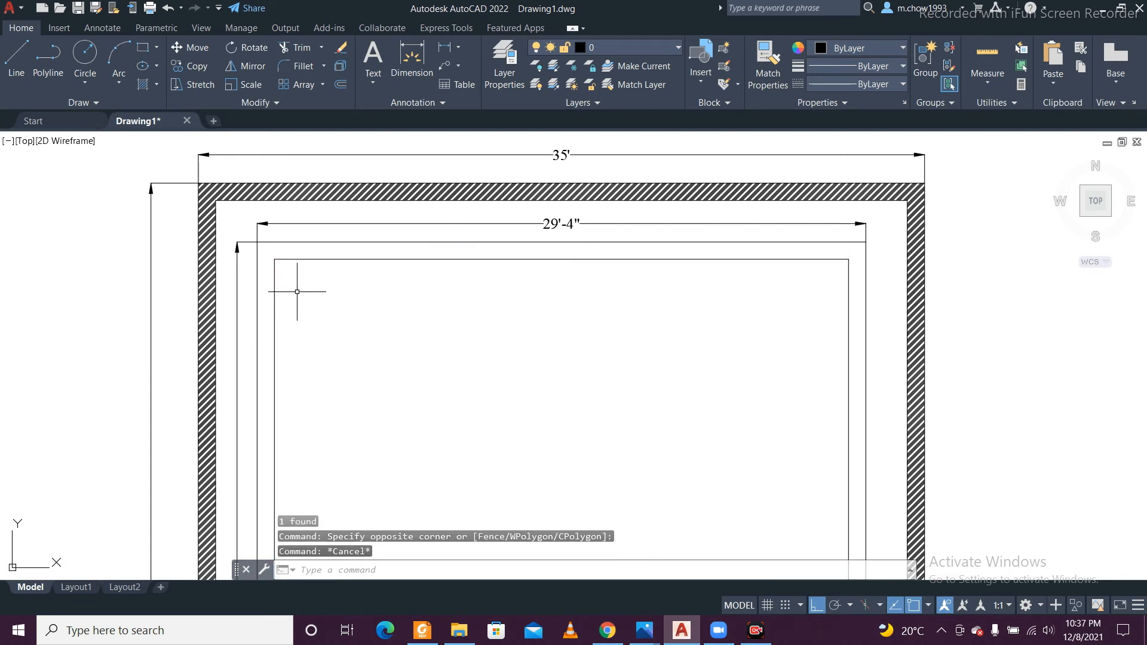
# Step: Create a vertical partition wall by offsetting the left inner wall line 10' inward and the new line a further 5" to the right
pyautogui.write('o')
pyautogui.press('Return')
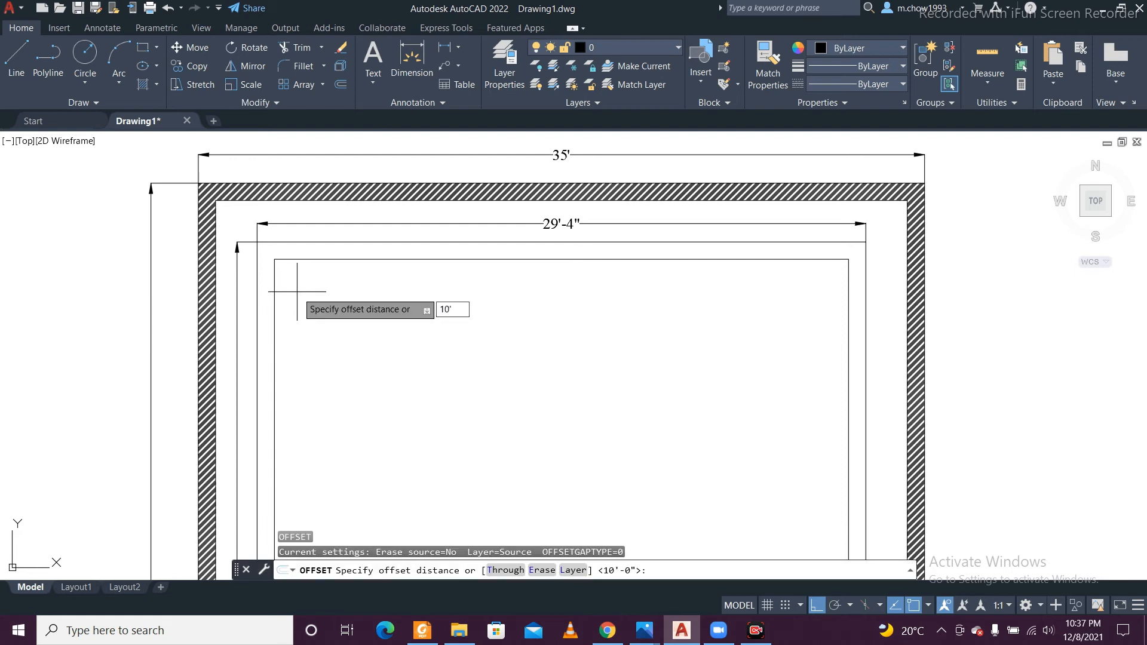
pyautogui.press('Return')
pyautogui.click(275, 317)
pyautogui.click(522, 331)
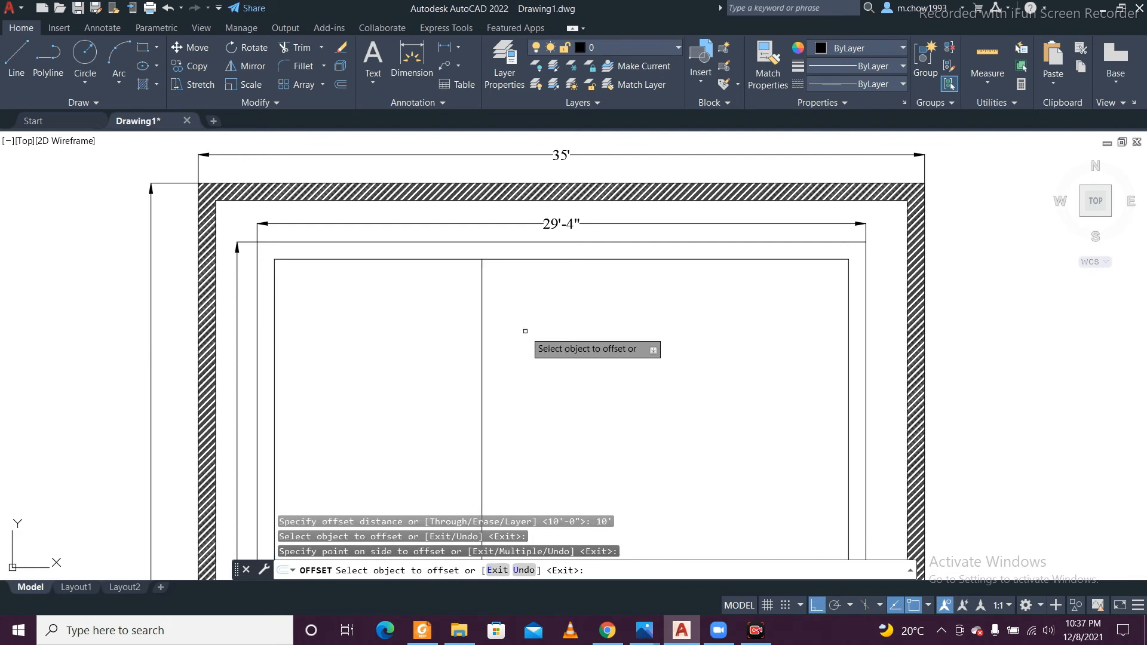
pyautogui.click(482, 295)
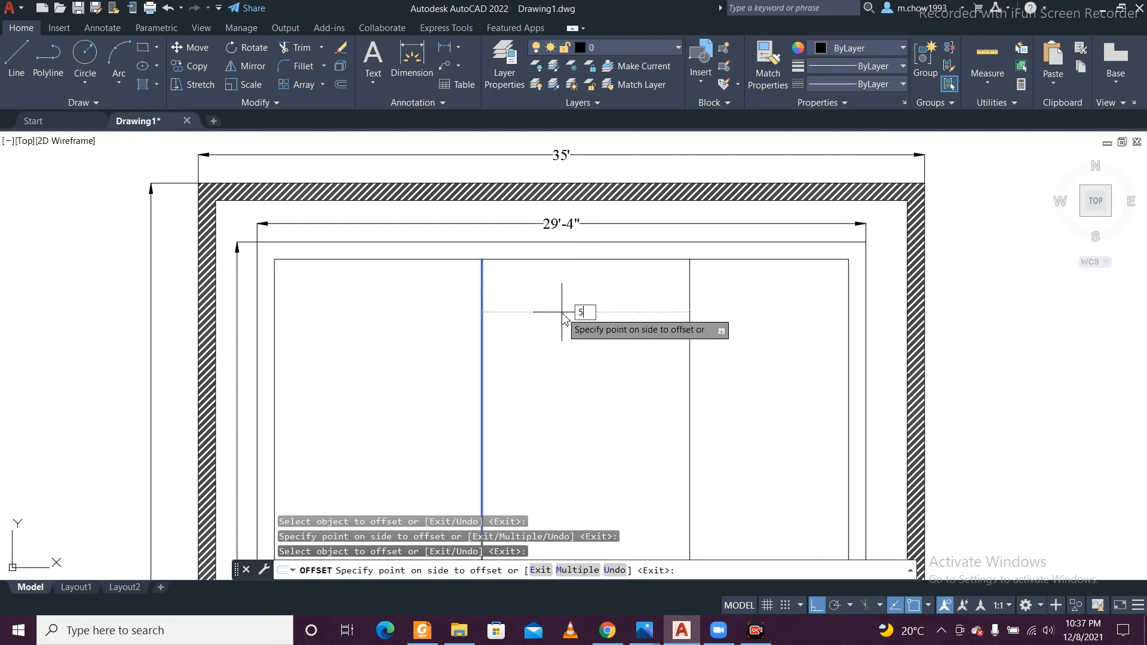
pyautogui.press('Return')
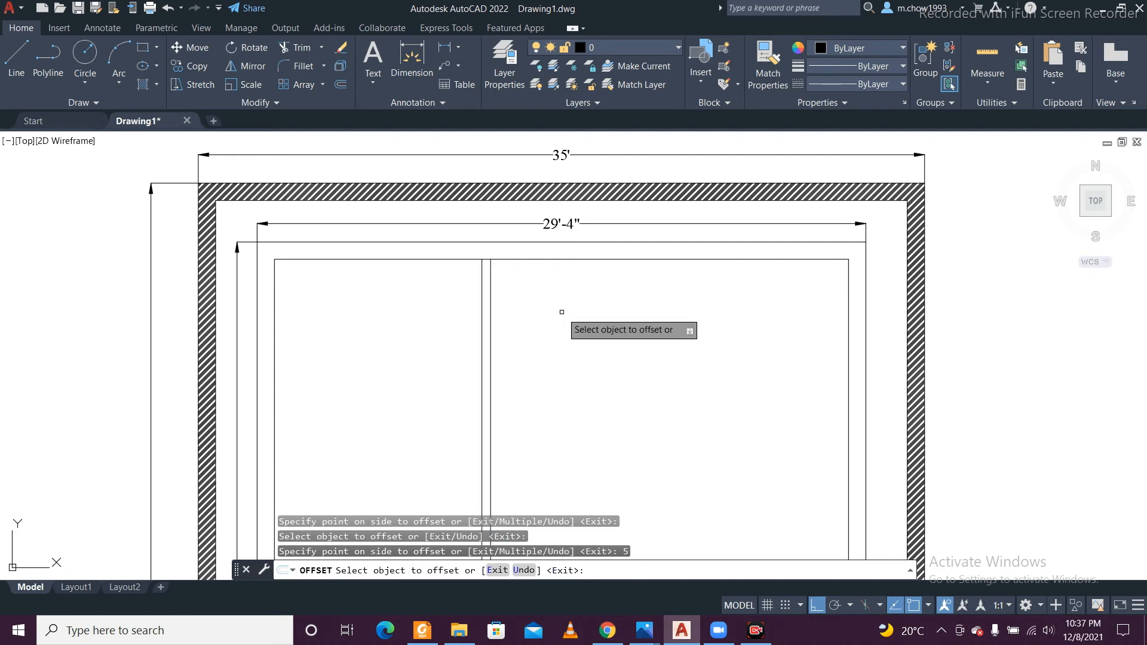
# Step: Examine the partition wall's position in the plan against the compass directions in the title block
pyautogui.scroll(-2, 511, 283)
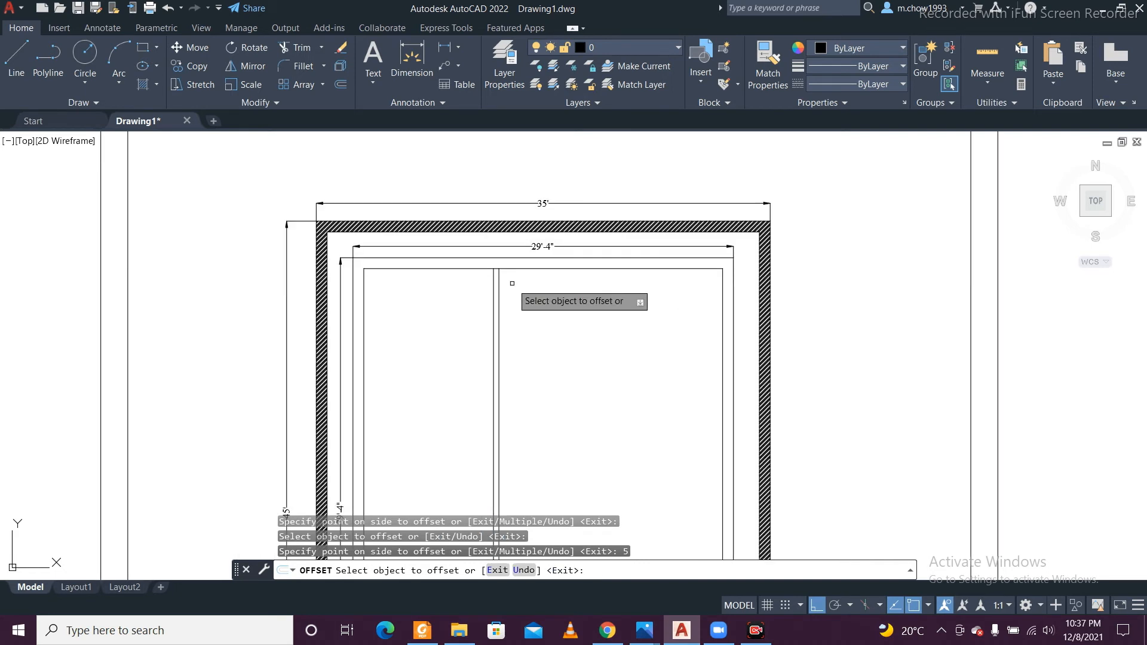
pyautogui.scroll(2, 512, 283)
pyautogui.scroll(-4, 512, 283)
pyautogui.scroll(2, 512, 283)
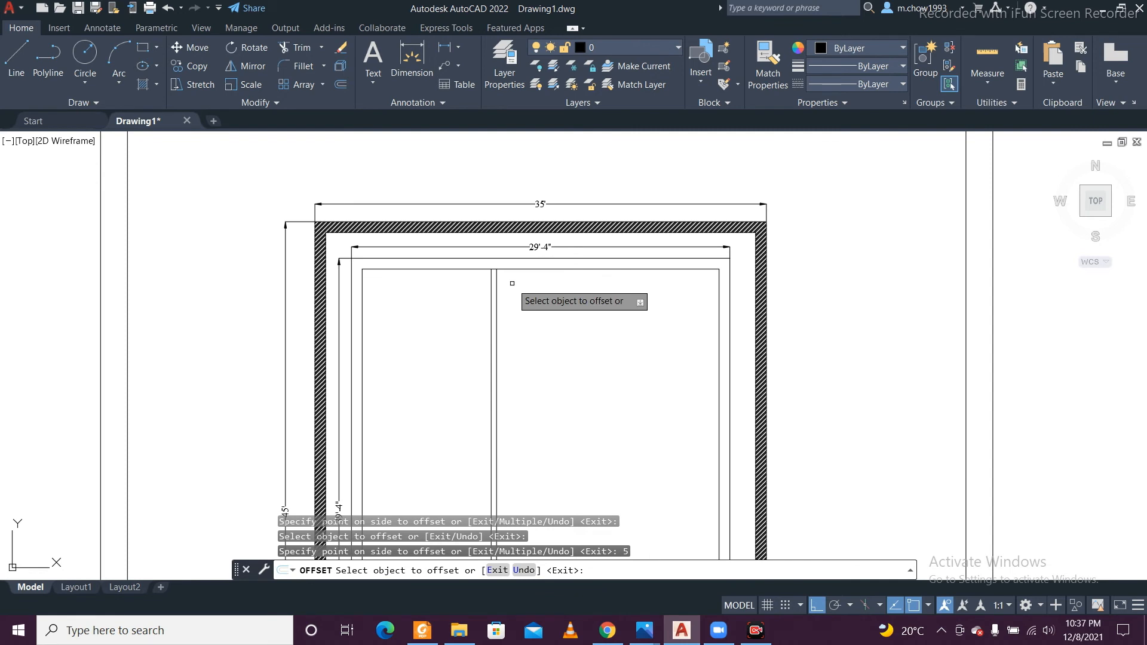
pyautogui.scroll(1, 513, 284)
pyautogui.scroll(-1, 517, 286)
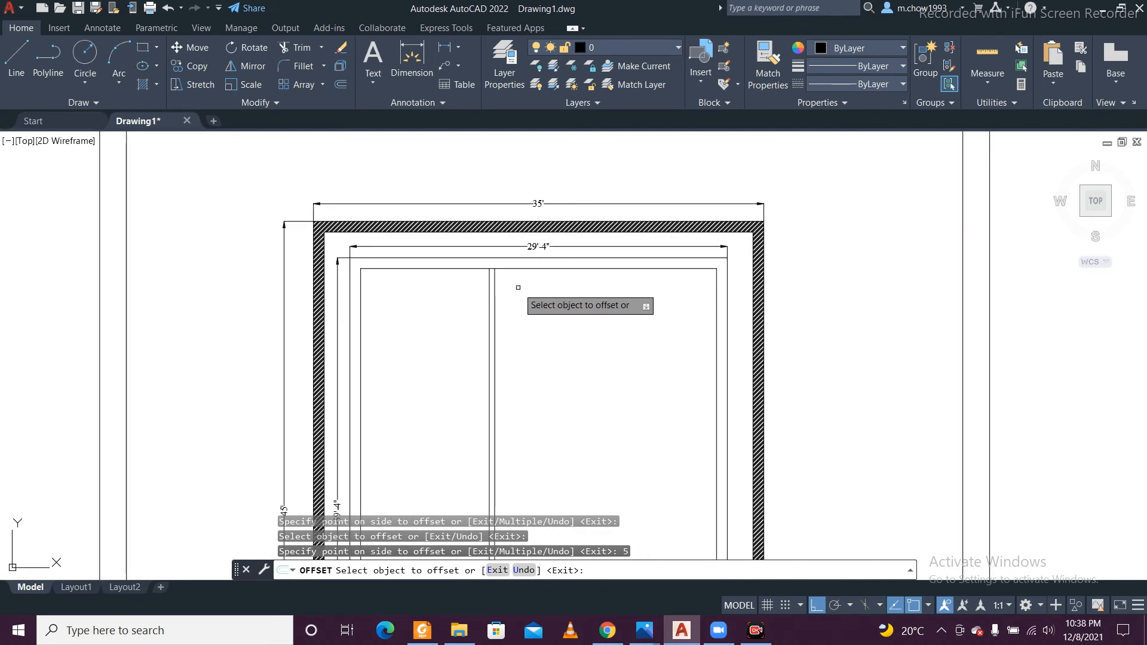
pyautogui.scroll(-8, 517, 287)
pyautogui.scroll(5, 472, 433)
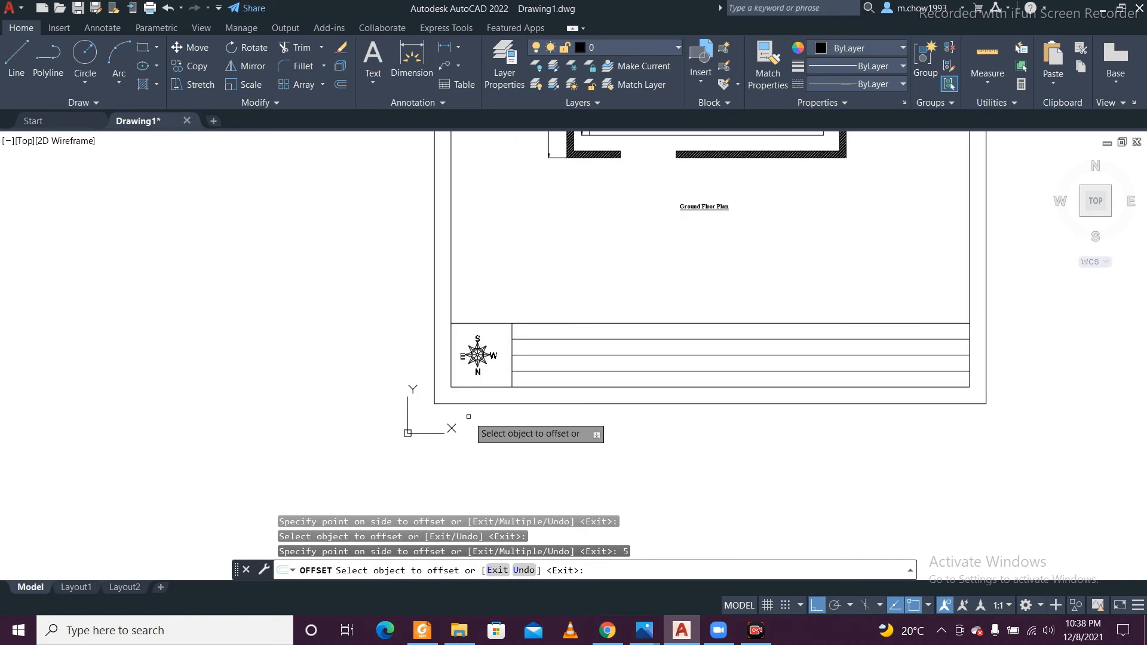
pyautogui.scroll(-3, 481, 418)
pyautogui.scroll(5, 564, 186)
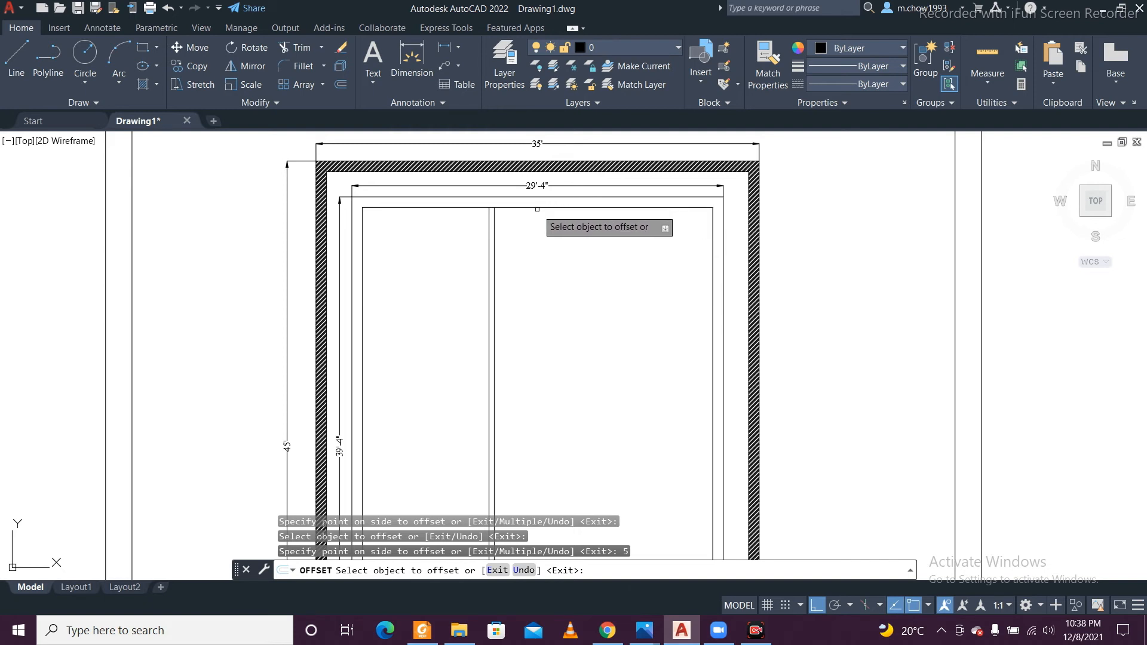
# Step: Measure the remaining width between the vertical partition wall and the right inner wall line
pyautogui.scroll(2, 585, 209)
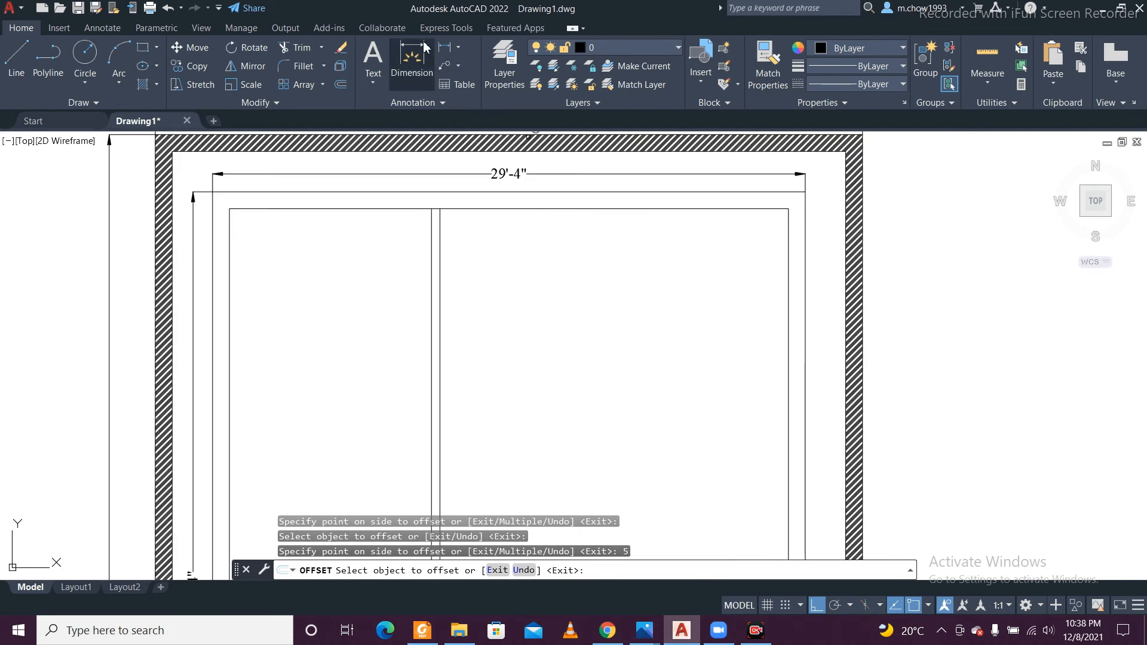
pyautogui.click(444, 52)
pyautogui.click(441, 210)
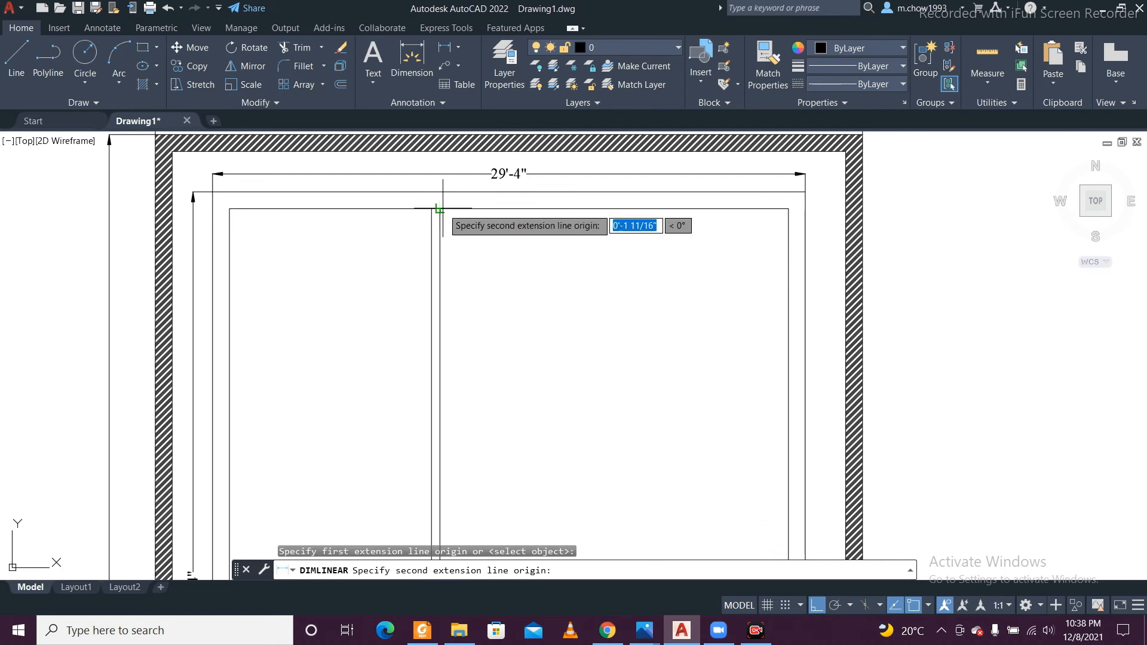
pyautogui.click(788, 209)
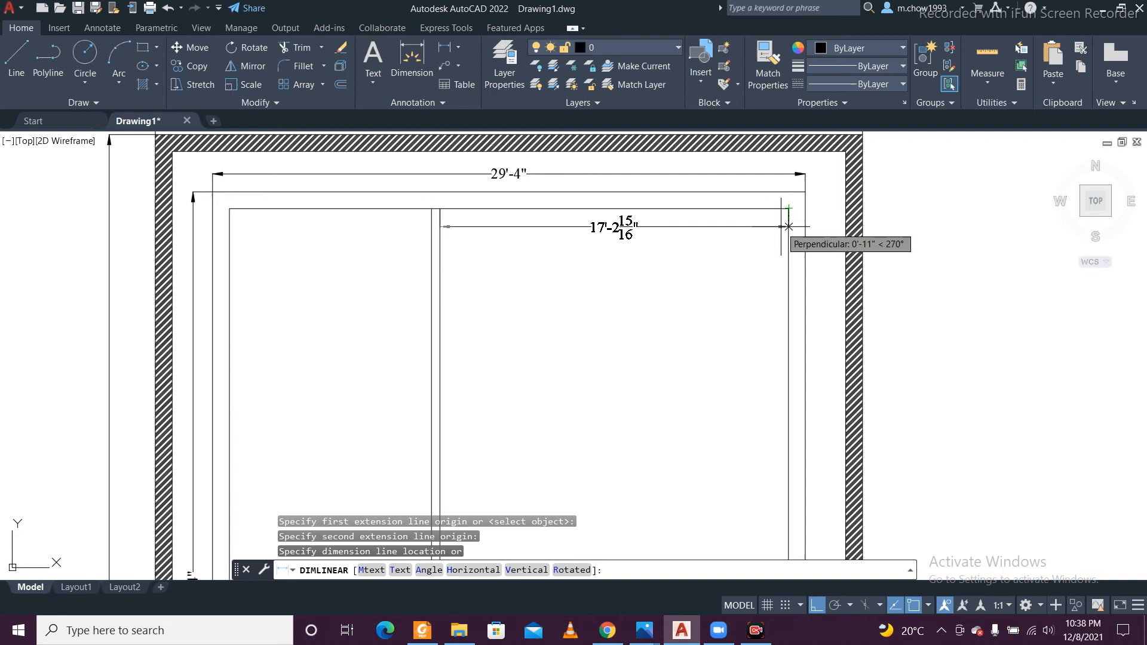
pyautogui.press('Escape')
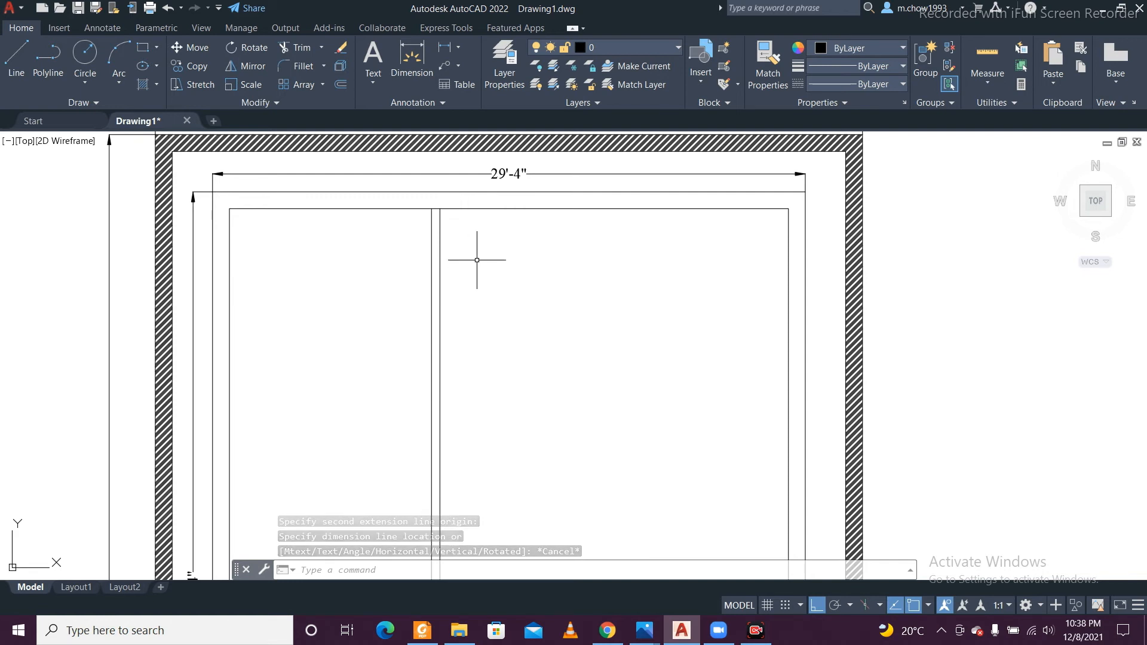
pyautogui.click(480, 216)
pyautogui.click(502, 207)
pyautogui.press('Escape')
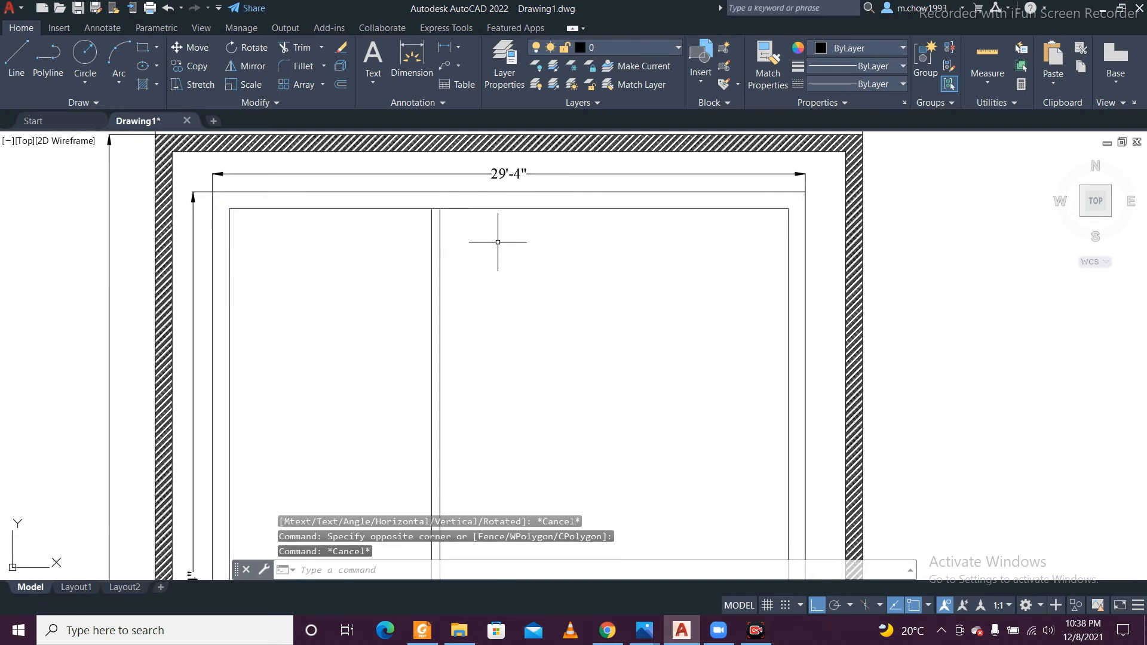
# Step: Create a horizontal partition wall by offsetting the top inner wall line 6' downward and the new line a further 5"
pyautogui.press('Return')
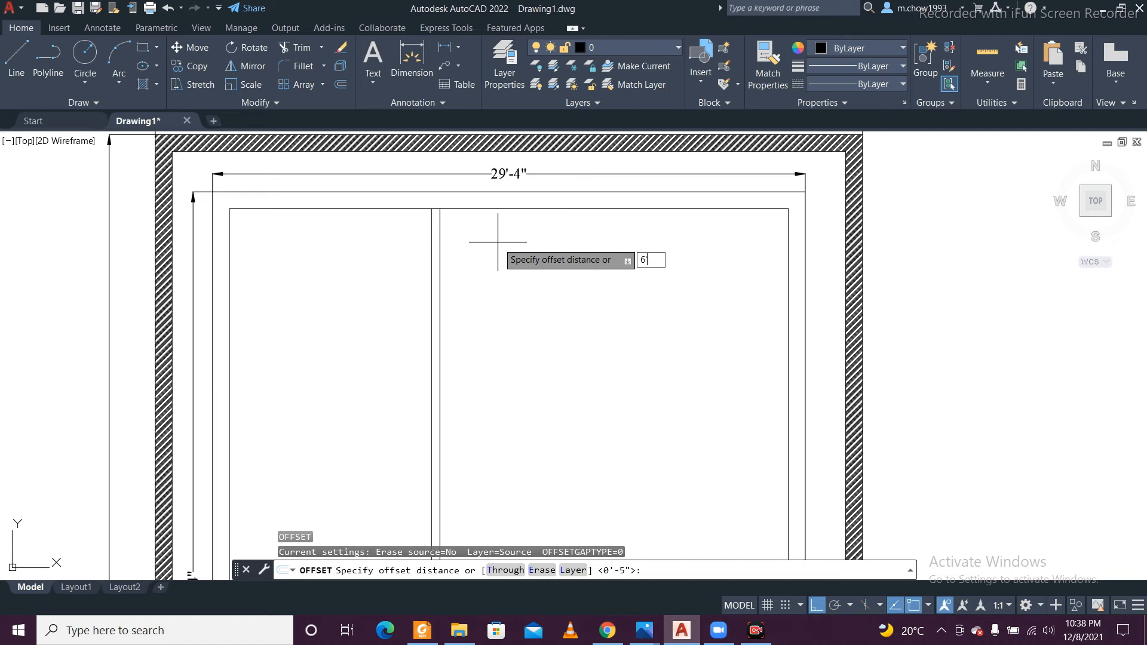
pyautogui.write("6'")
pyautogui.press('Return')
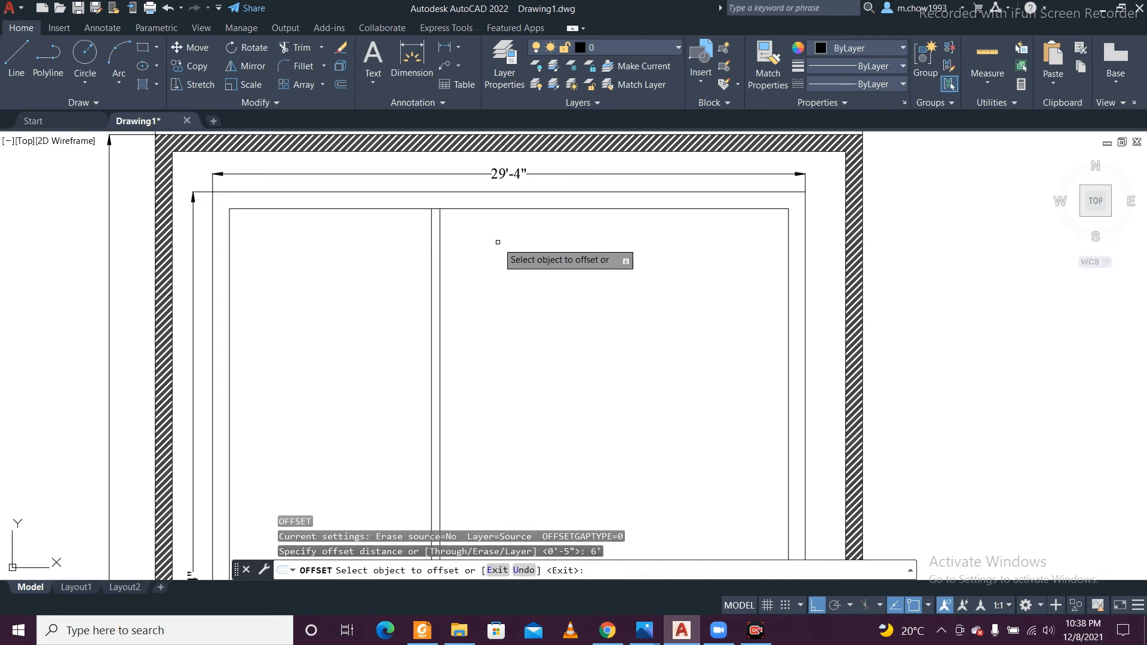
pyautogui.click(489, 209)
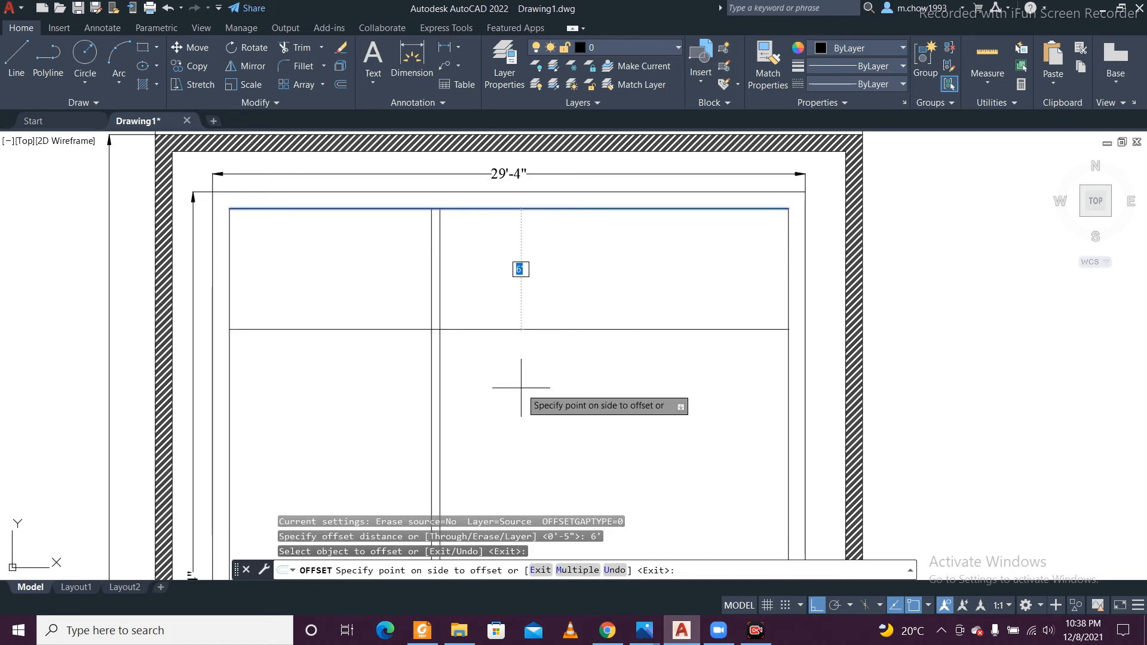
pyautogui.click(521, 386)
pyautogui.click(514, 329)
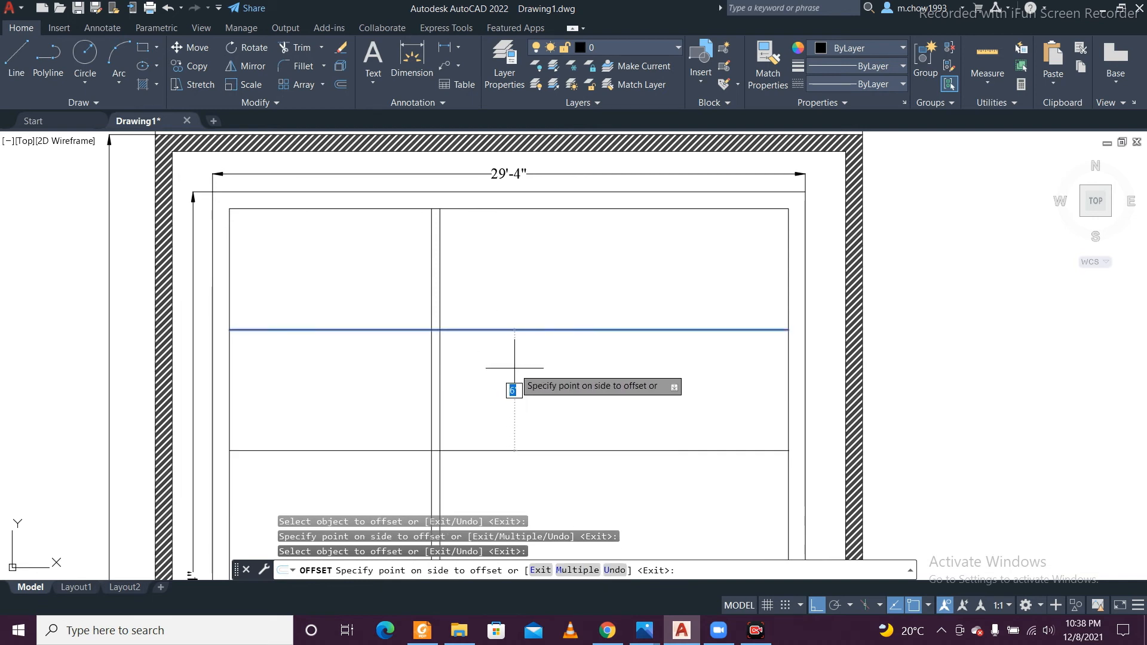
pyautogui.write('5')
pyautogui.press('Return')
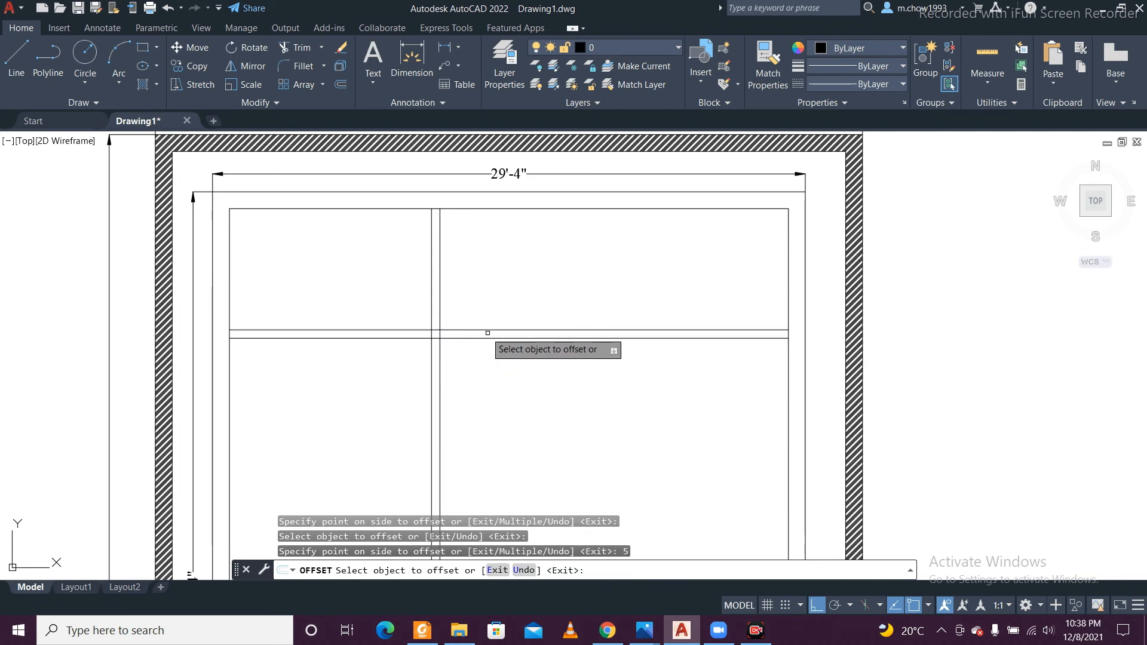
# Step: Create a second vertical partition wall by offsetting the first partition's right line 4'6" to the right and the new line a further 5"
pyautogui.click(437, 276)
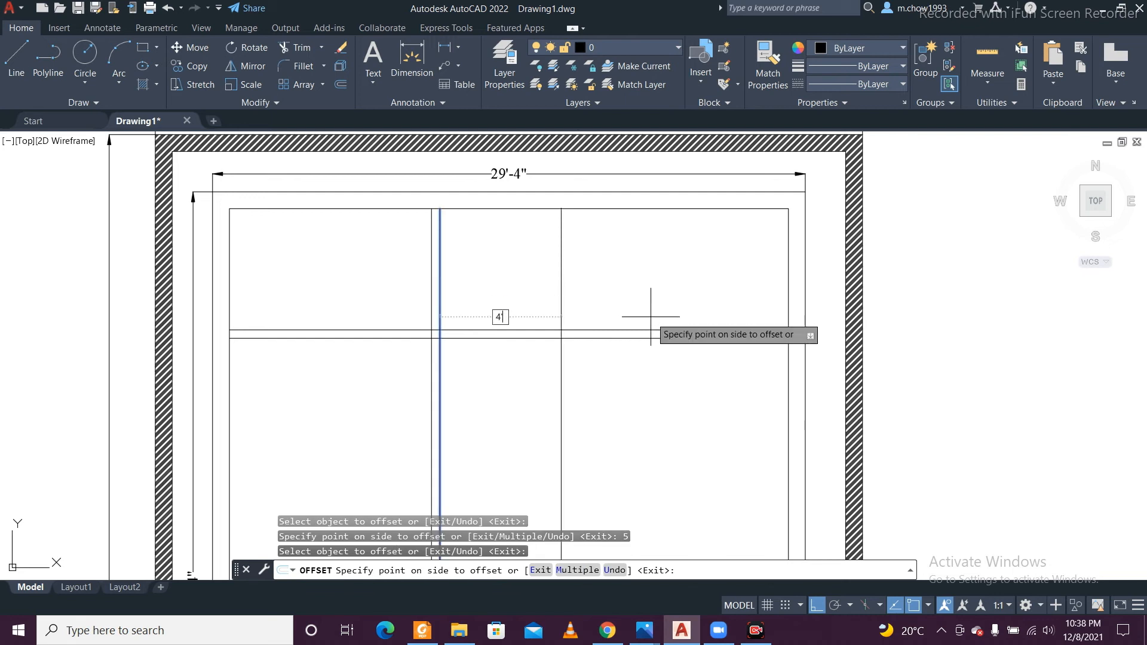
pyautogui.press('Return')
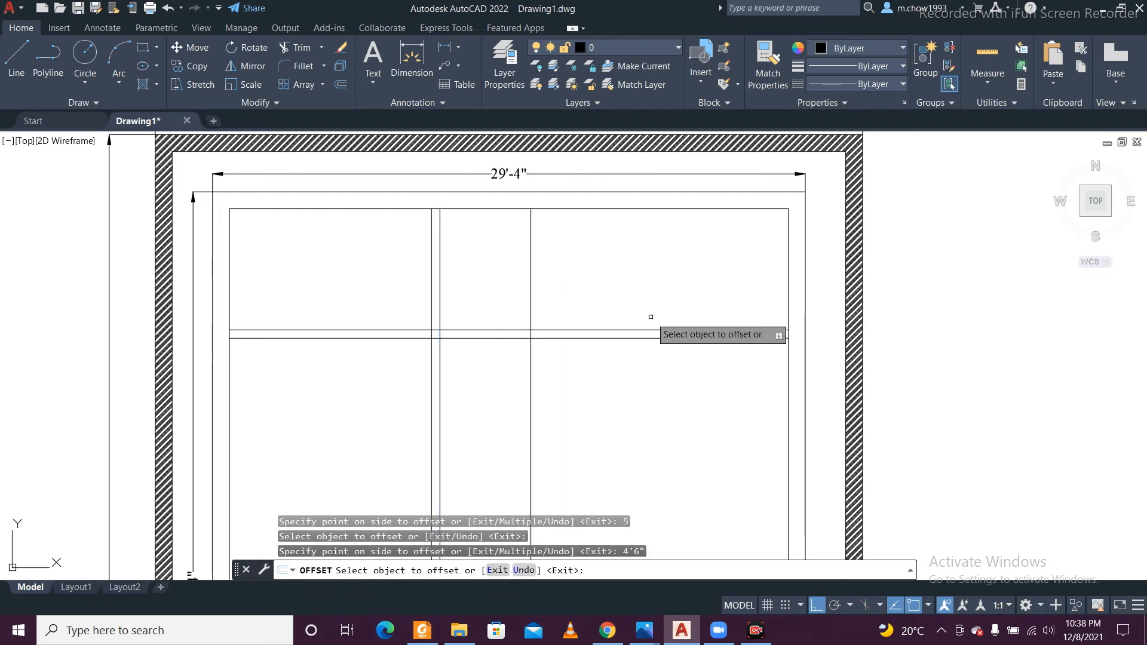
pyautogui.click(529, 269)
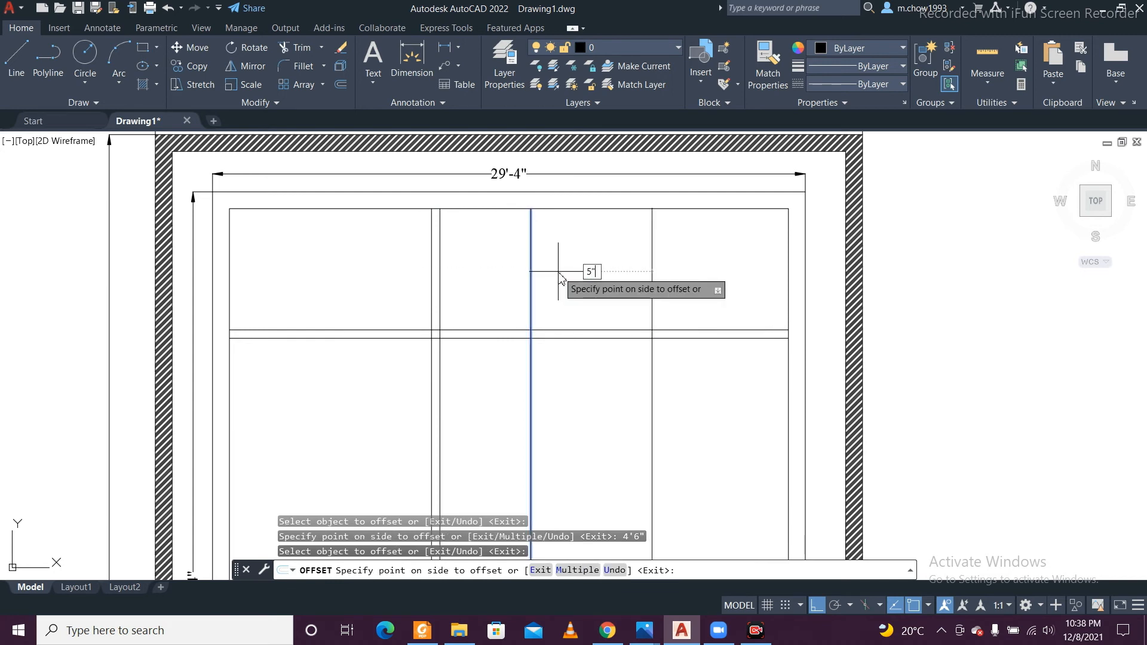
pyautogui.write('5"')
pyautogui.press('Return')
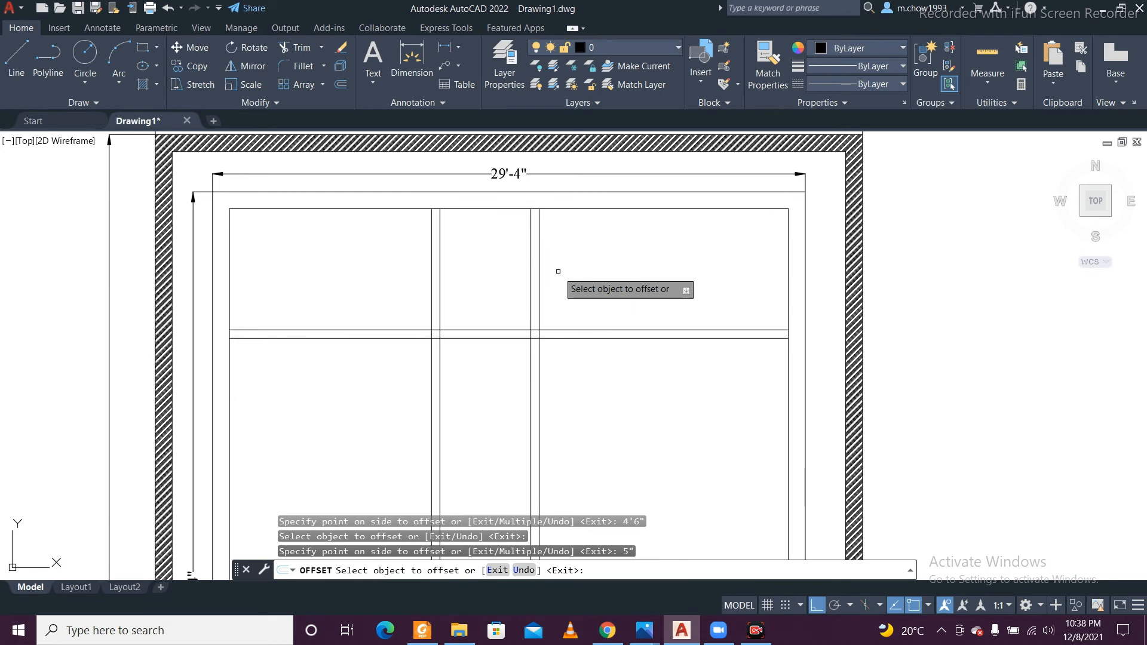
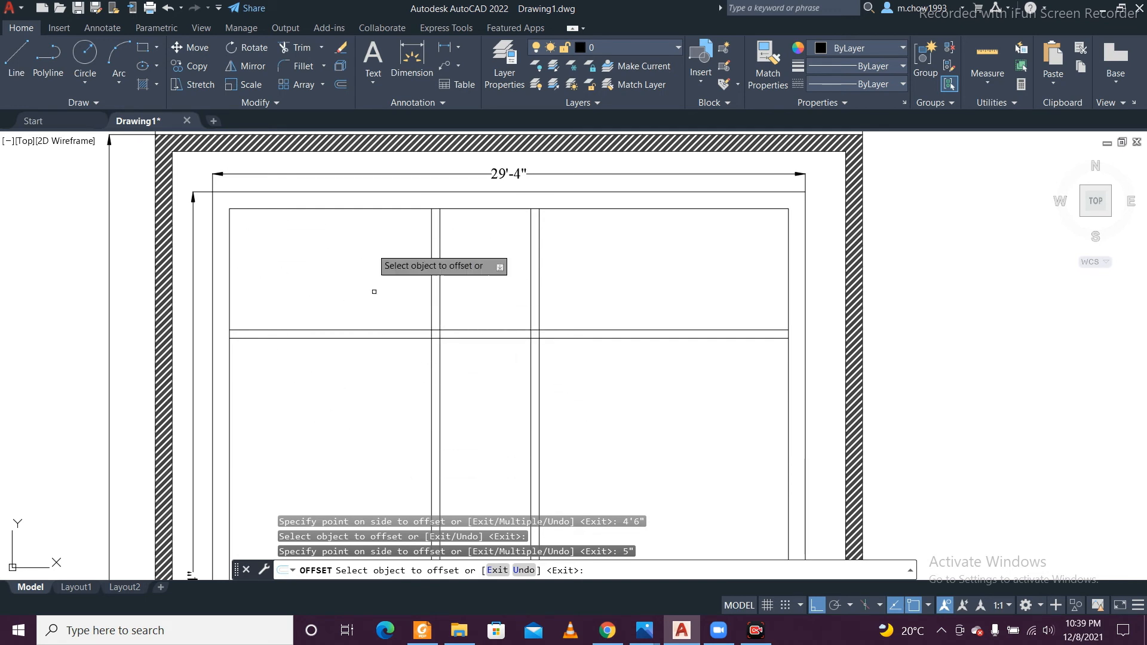
# Step: Create a second horizontal partition wall by offsetting the top inner wall line 12' downward and the new line a further 5"
pyautogui.click(365, 209)
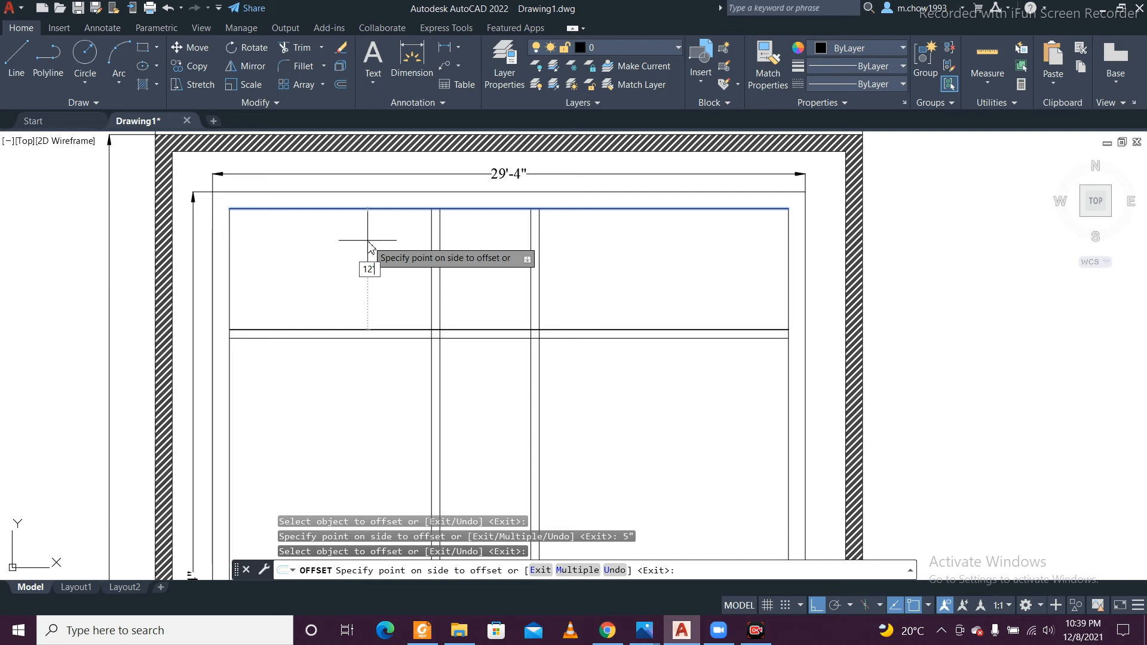
pyautogui.press('Return')
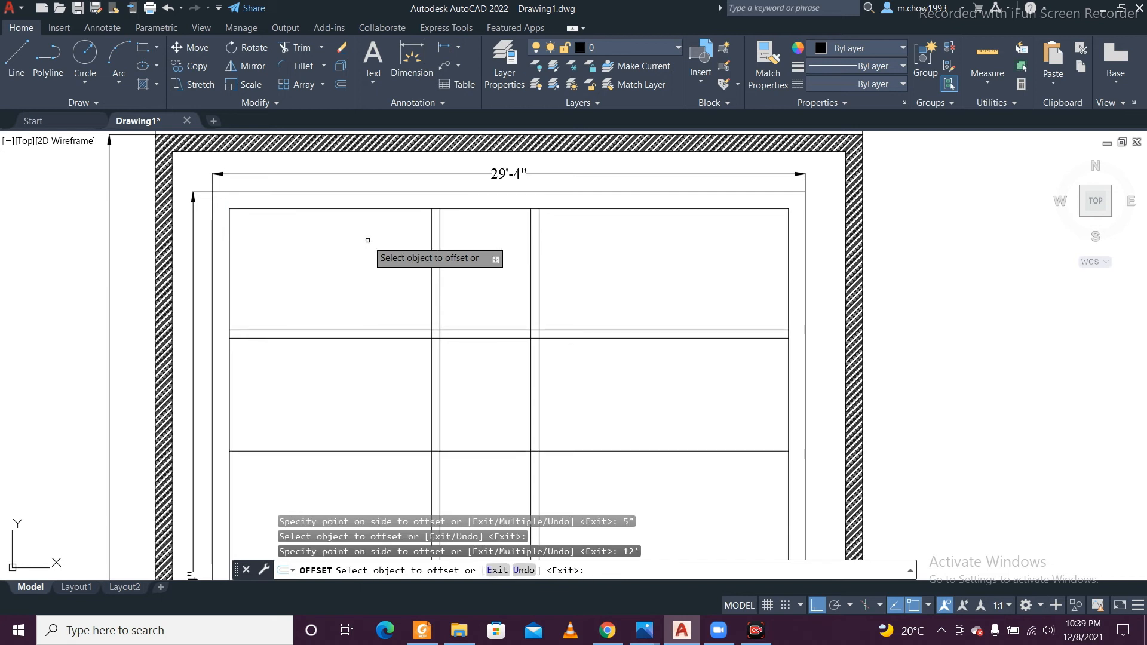
pyautogui.click(380, 450)
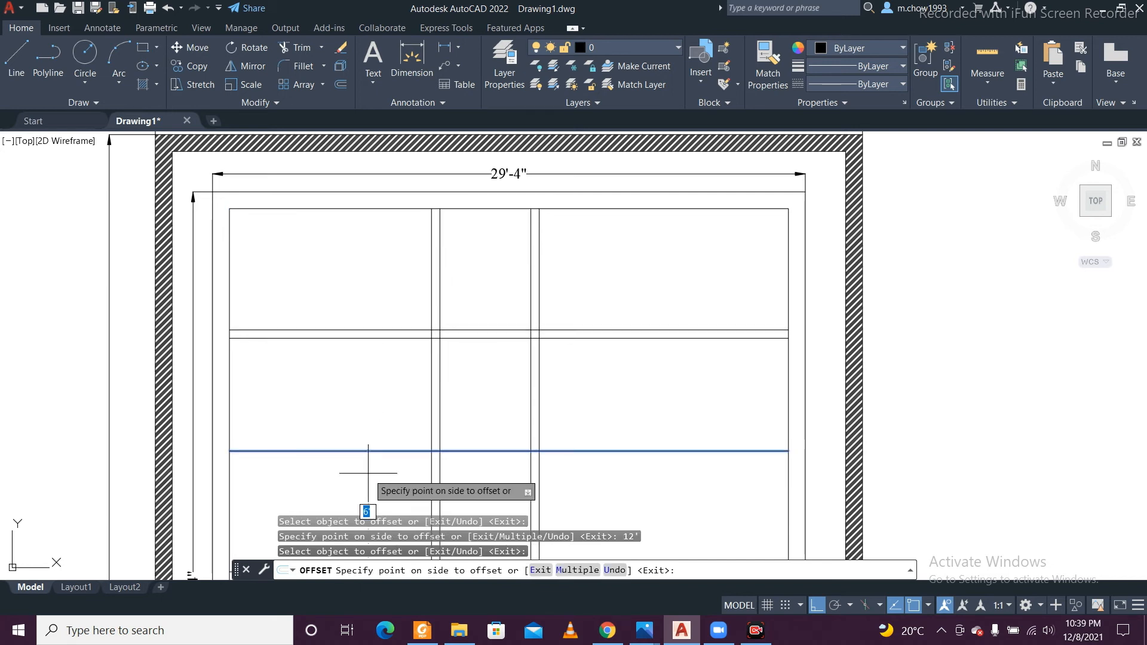
pyautogui.press('Return')
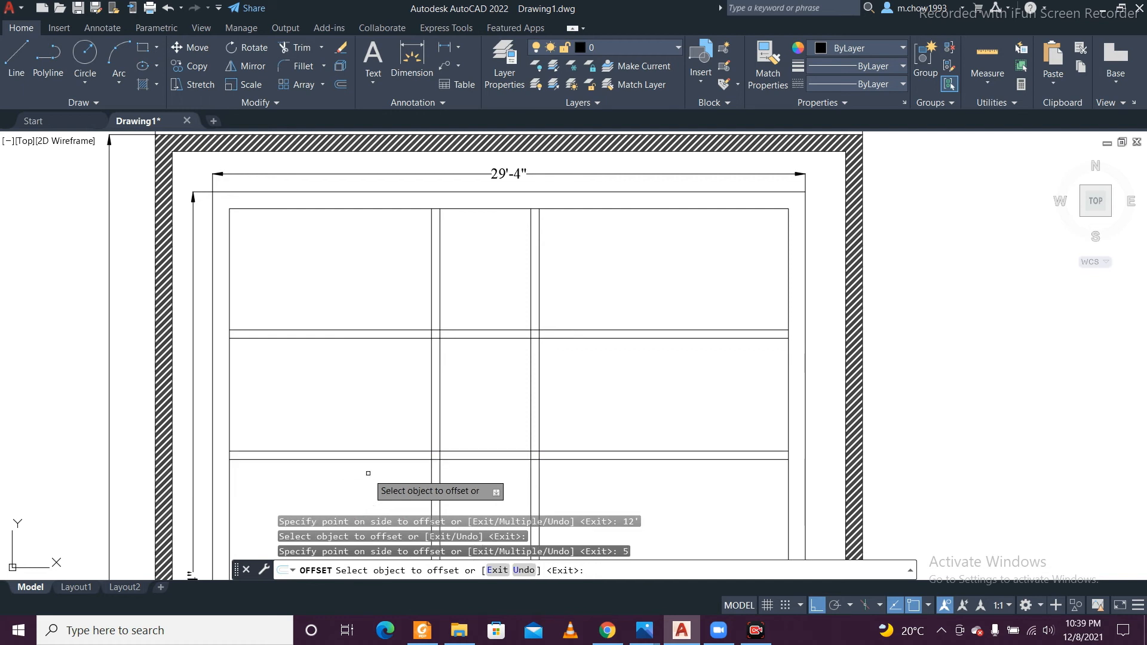
# Step: Trim the upper horizontal partition wall on both outer sides so it spans only between the two vertical partition walls
pyautogui.scroll(-1, 402, 352)
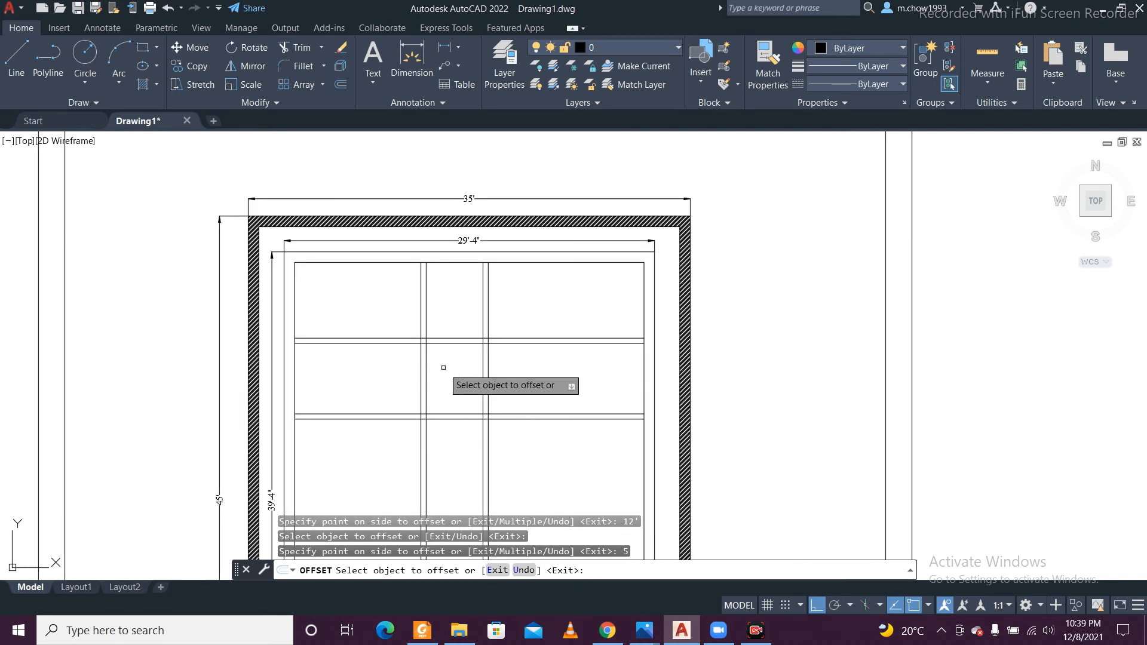
pyautogui.scroll(1, 451, 362)
pyautogui.moveTo(463, 372)
pyautogui.mouseDown(button='middle')
pyautogui.moveTo(476, 341)
pyautogui.moveTo(471, 278)
pyautogui.moveTo(466, 344)
pyautogui.mouseUp(button='middle')
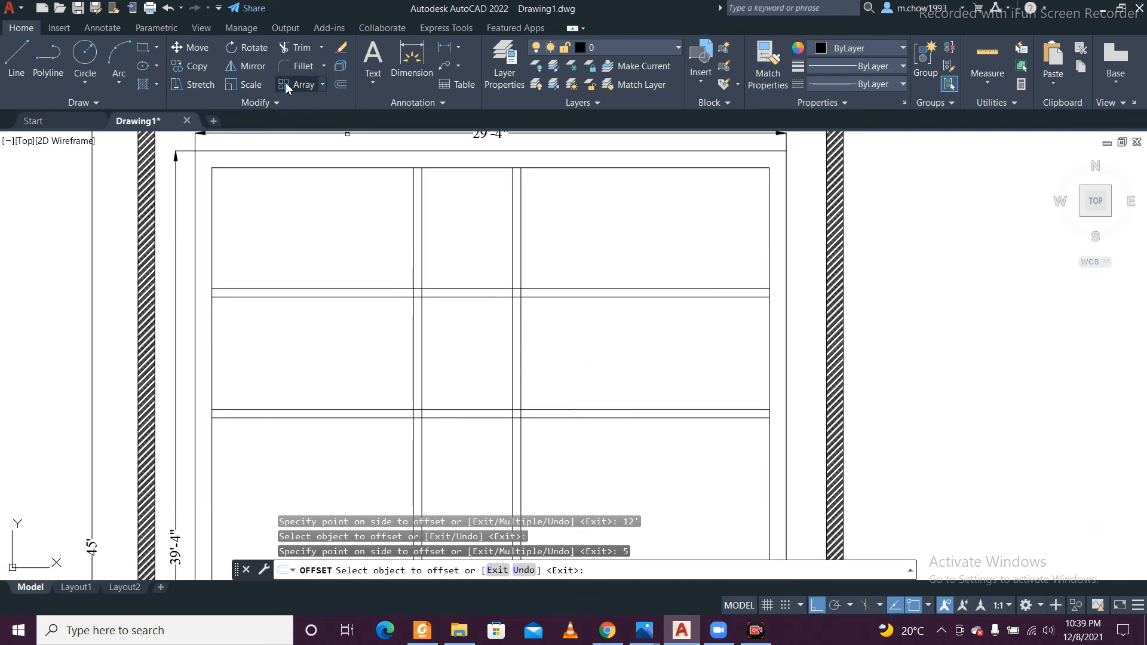
pyautogui.click(300, 53)
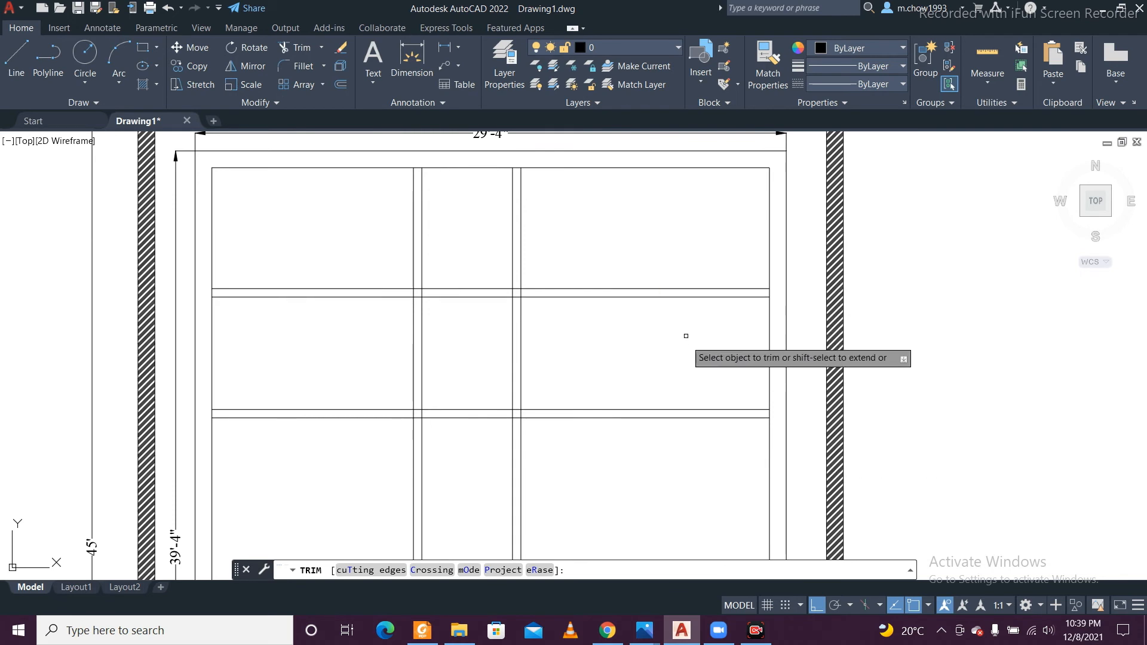
pyautogui.click(632, 217)
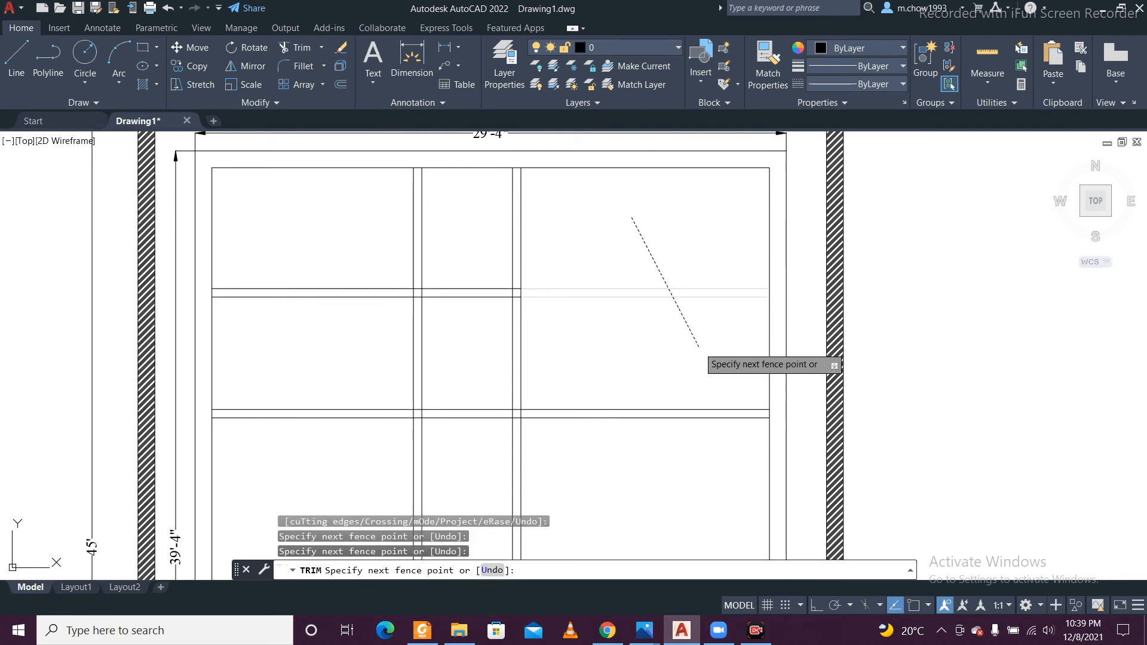
pyautogui.click(651, 331)
pyautogui.press('Return')
pyautogui.click(346, 341)
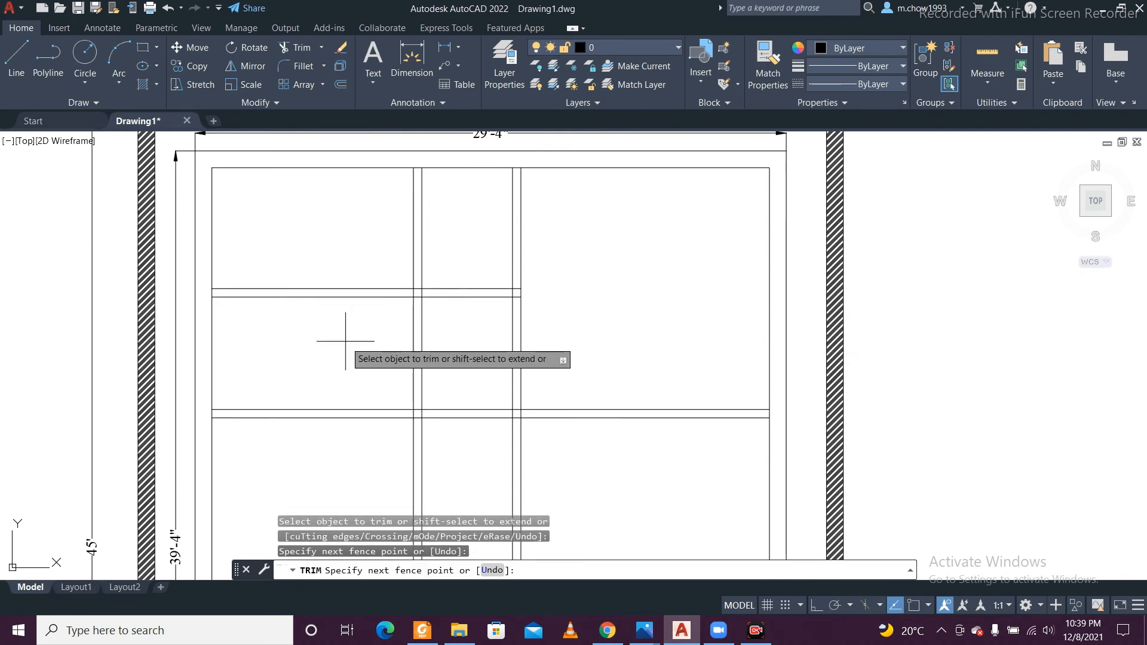
pyautogui.click(300, 251)
pyautogui.press('Return')
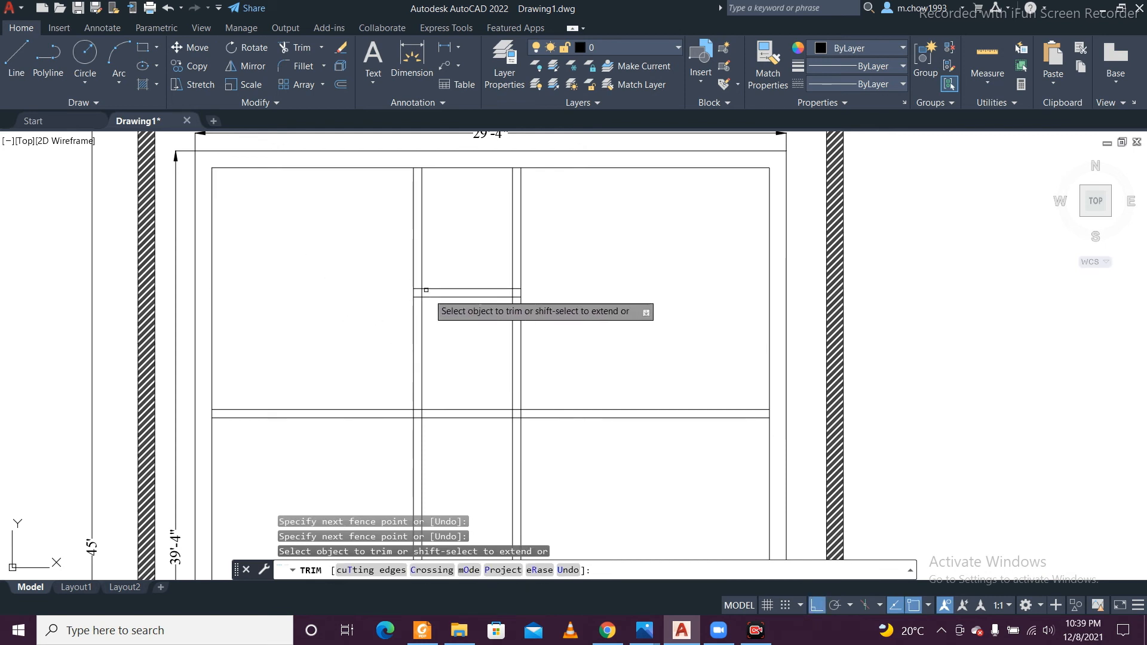
# Step: Trim both vertical partition walls below the lower horizontal partition wall
pyautogui.scroll(-4, 417, 358)
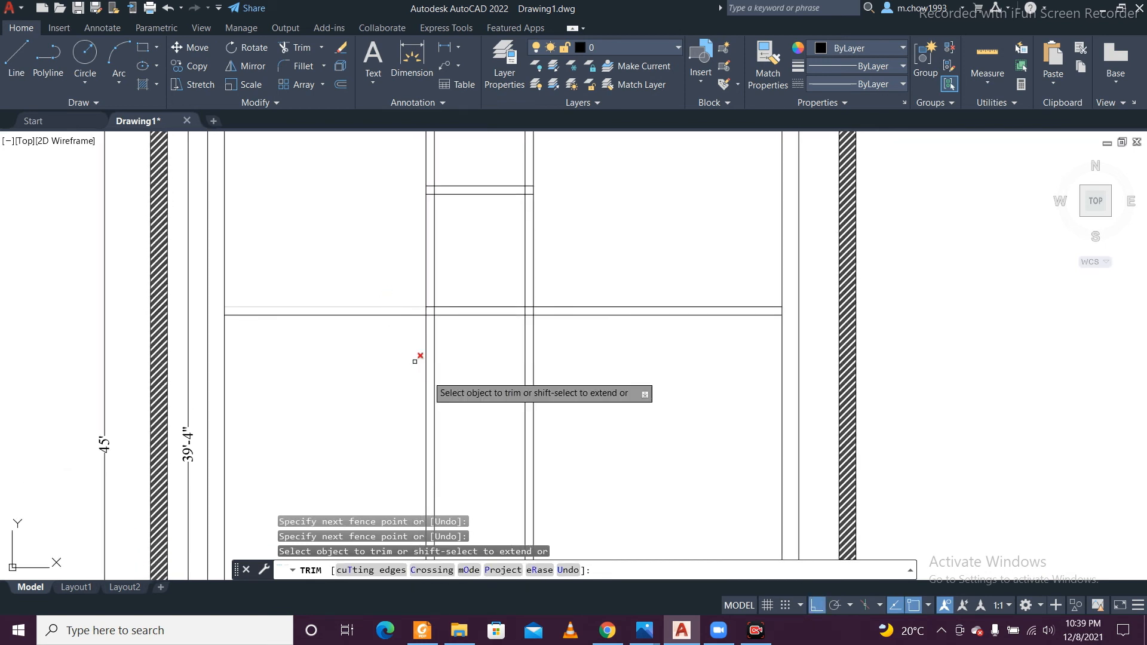
pyautogui.scroll(-2, 552, 371)
pyautogui.click(568, 397)
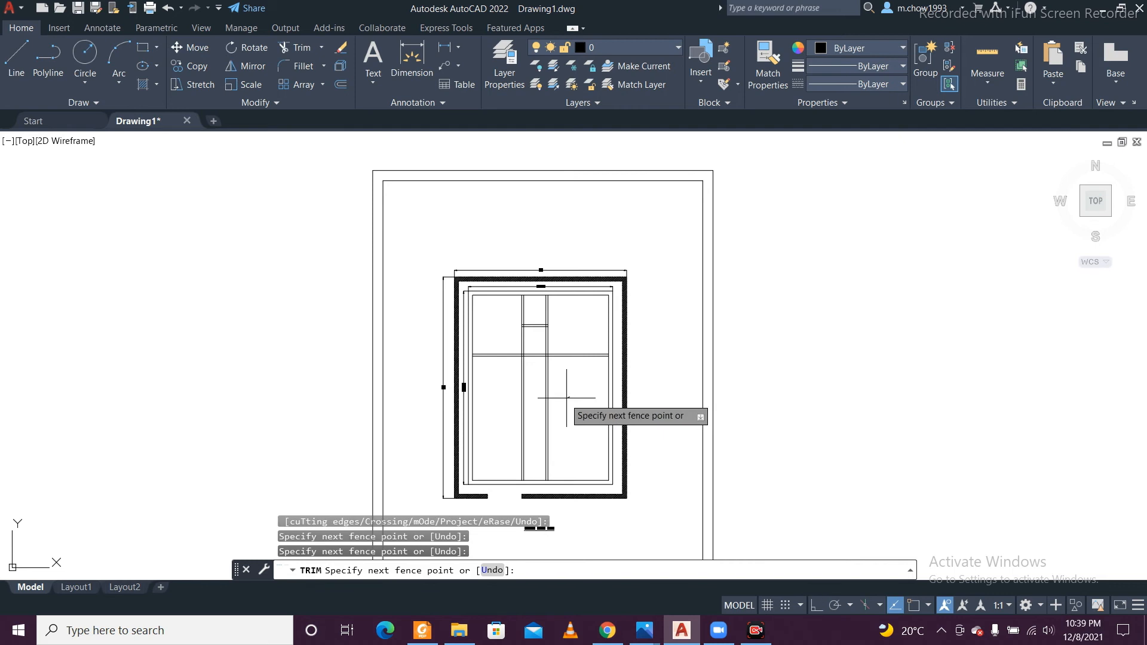
pyautogui.click(504, 406)
pyautogui.press('Return')
# Step: Add a linear dimension for the upper-right room's width, just below the top inner wall line
pyautogui.scroll(2, 558, 385)
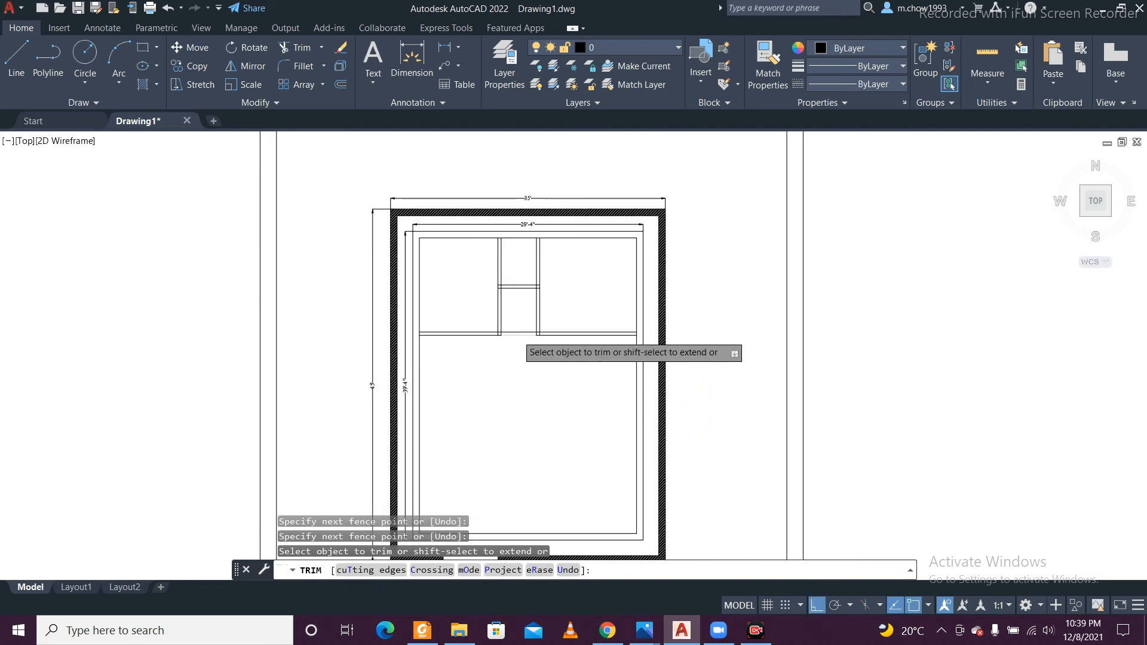
pyautogui.scroll(6, 516, 355)
pyautogui.scroll(-3, 532, 364)
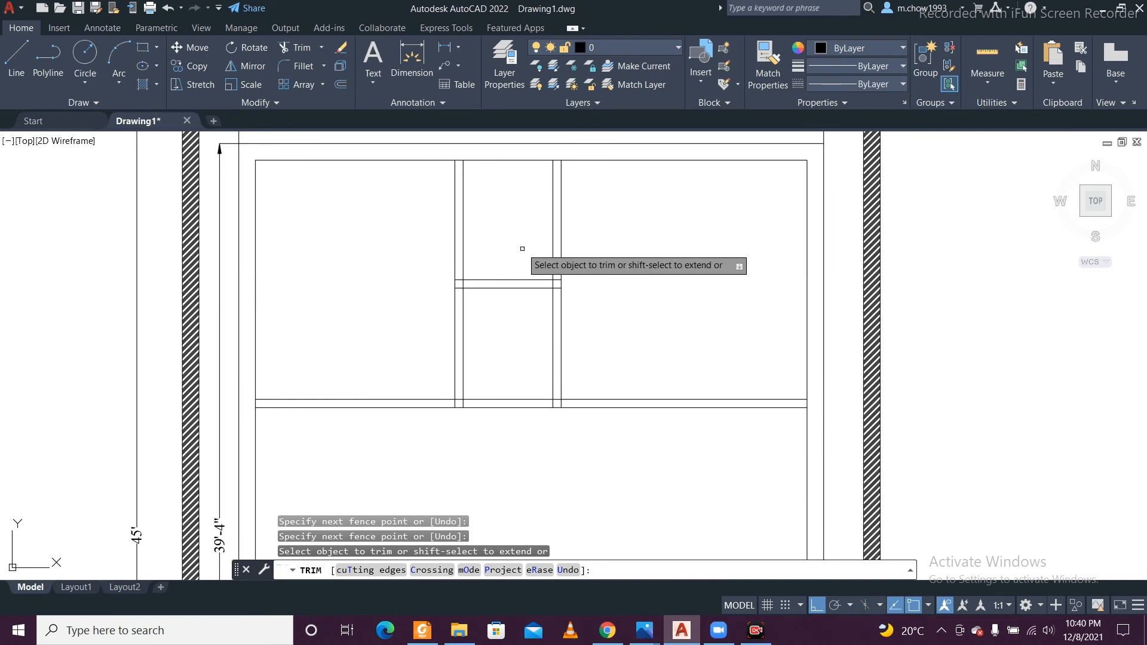
pyautogui.click(443, 52)
pyautogui.scroll(4, 565, 153)
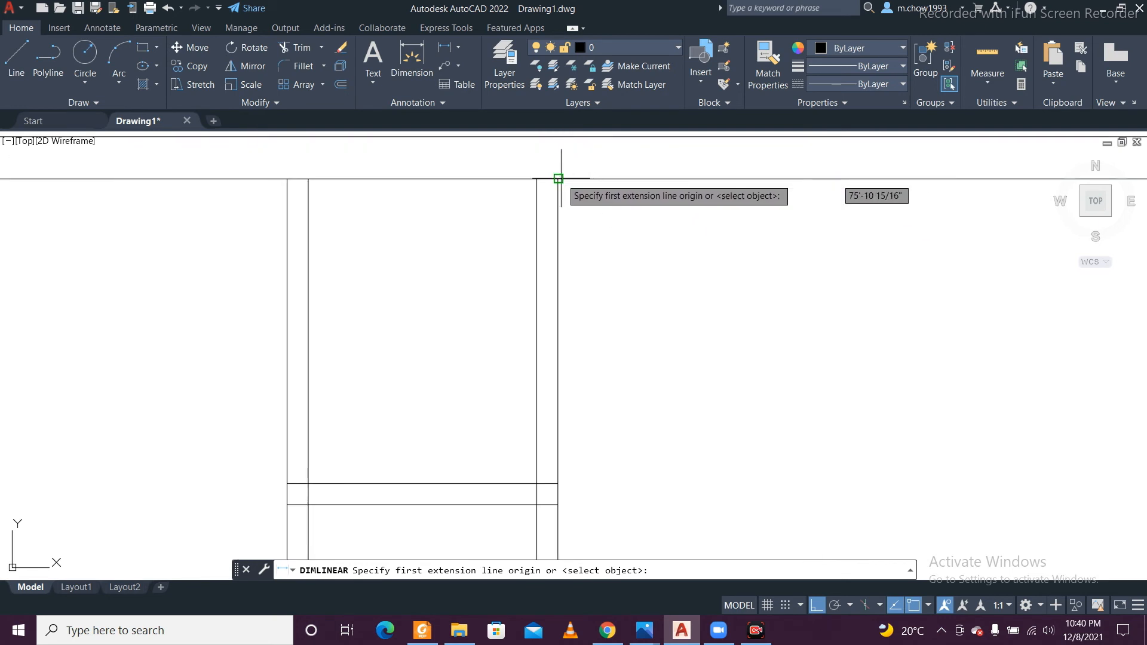
pyautogui.click(559, 178)
pyautogui.scroll(-4, 557, 177)
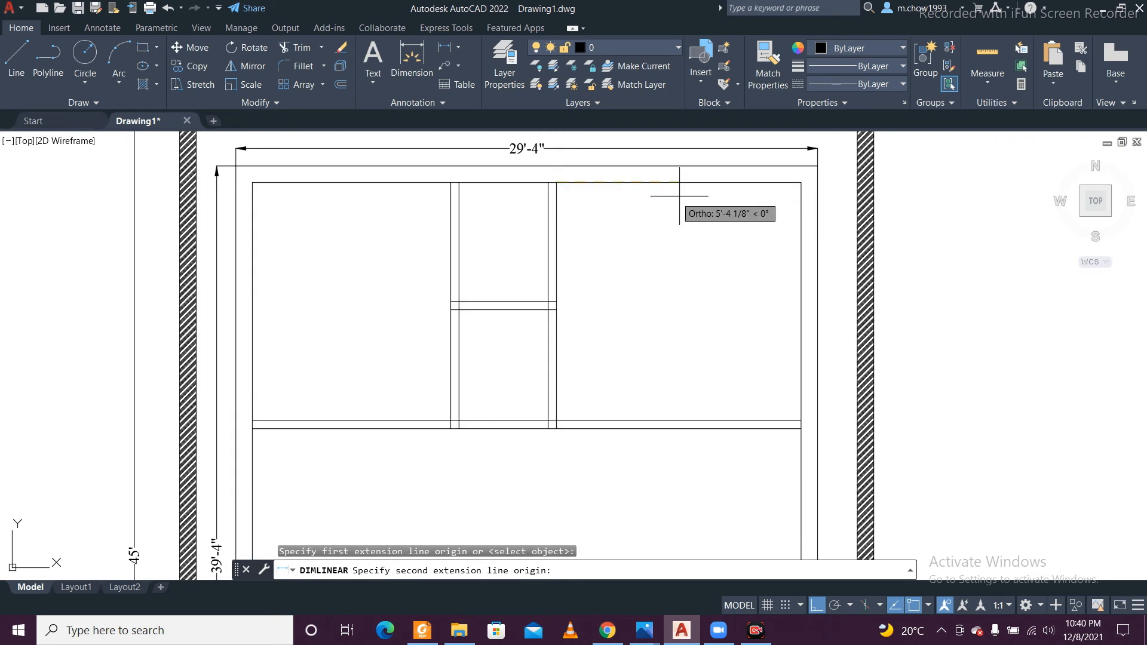
pyautogui.click(801, 182)
pyautogui.click(797, 195)
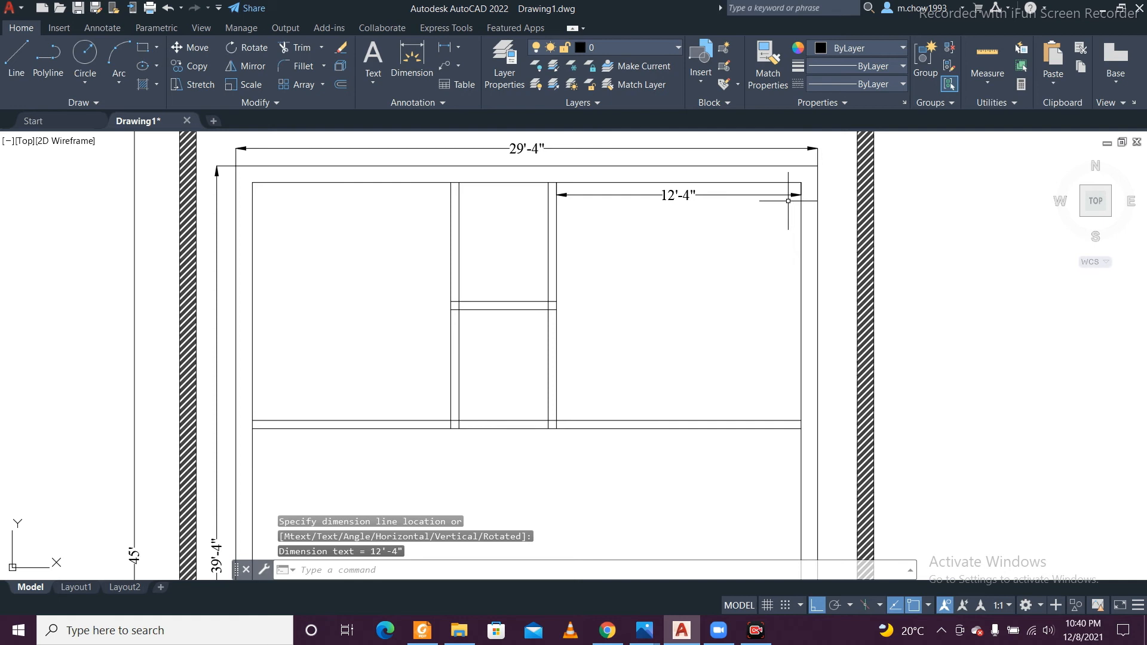
# Step: Add a vertical linear dimension for the upper-right room's depth, just inside the right inner wall line
pyautogui.press('Return')
pyautogui.click(801, 183)
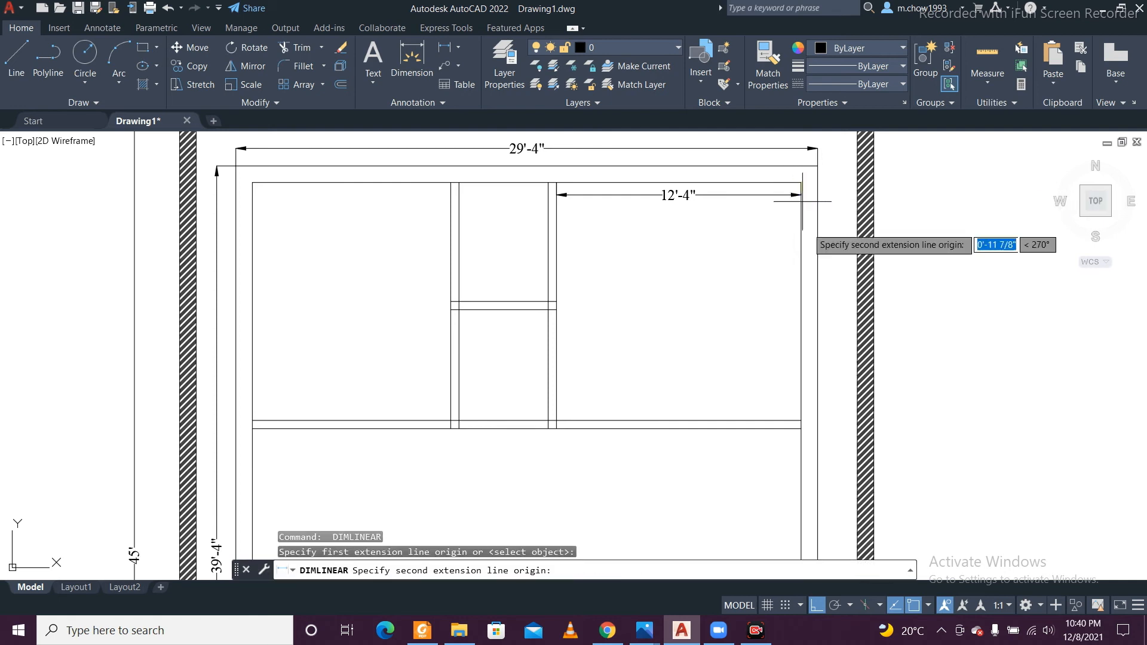
pyautogui.click(800, 420)
pyautogui.click(784, 400)
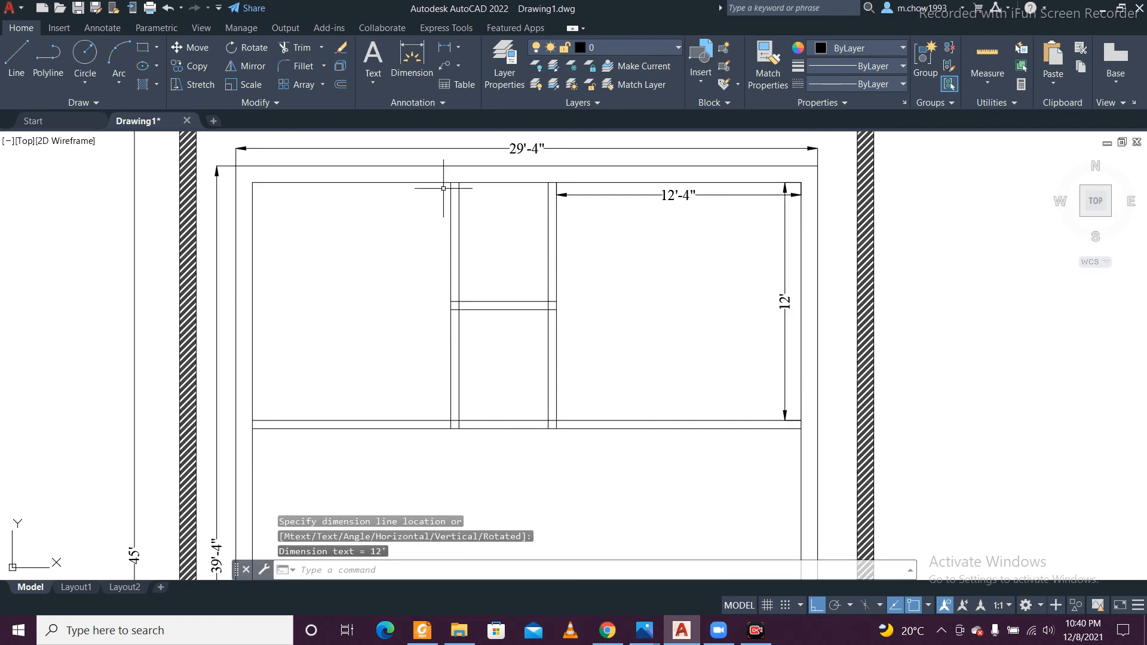
# Step: Add a linear dimension for the upper-left room's width, just below the top inner wall line
pyautogui.scroll(2, 279, 171)
pyautogui.press('Return')
pyautogui.click(237, 188)
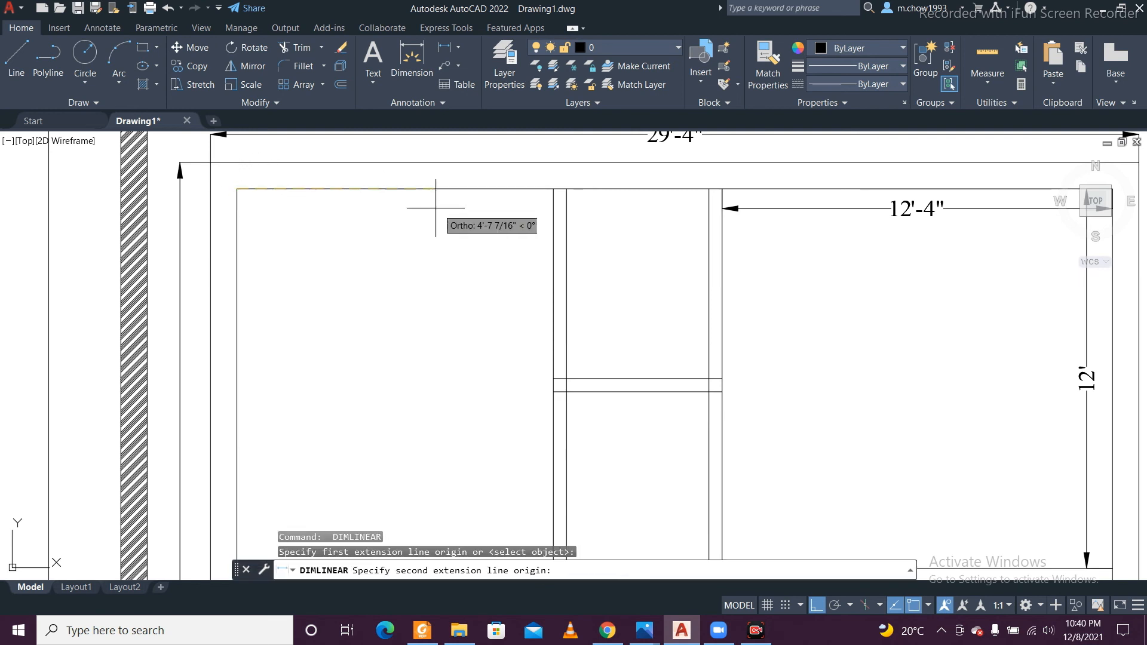
pyautogui.click(553, 189)
pyautogui.click(551, 209)
# Step: Add a vertical linear dimension for the upper-left room's depth, just inside the left inner wall line
pyautogui.press('Return')
pyautogui.click(237, 189)
pyautogui.scroll(-2, 242, 215)
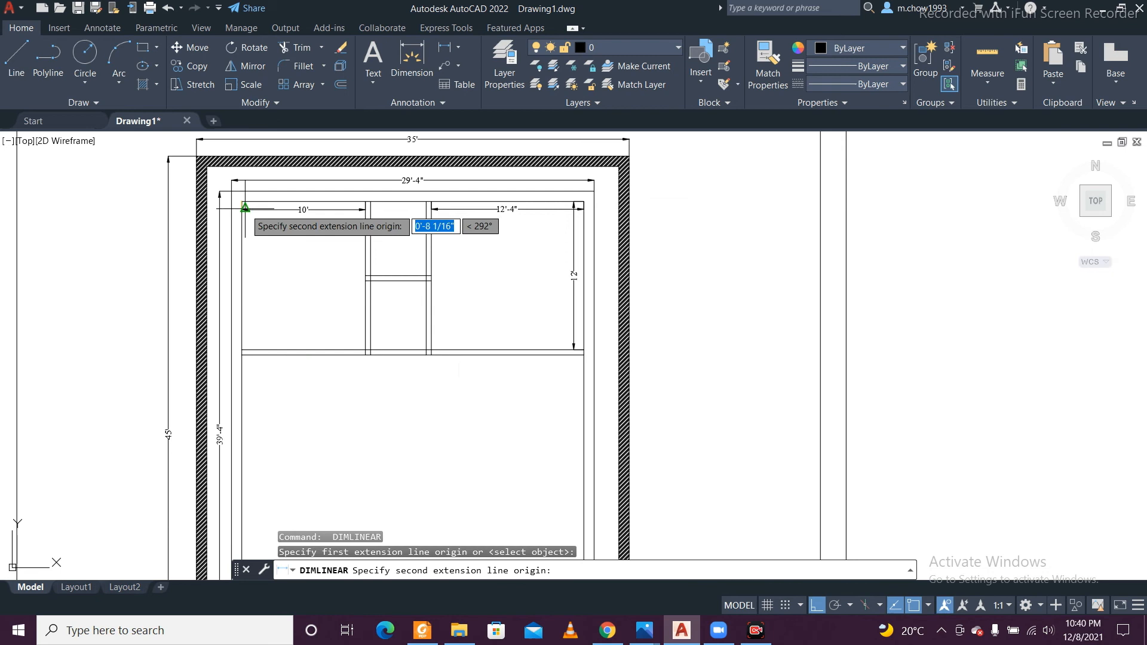
pyautogui.scroll(2, 239, 352)
pyautogui.click(240, 340)
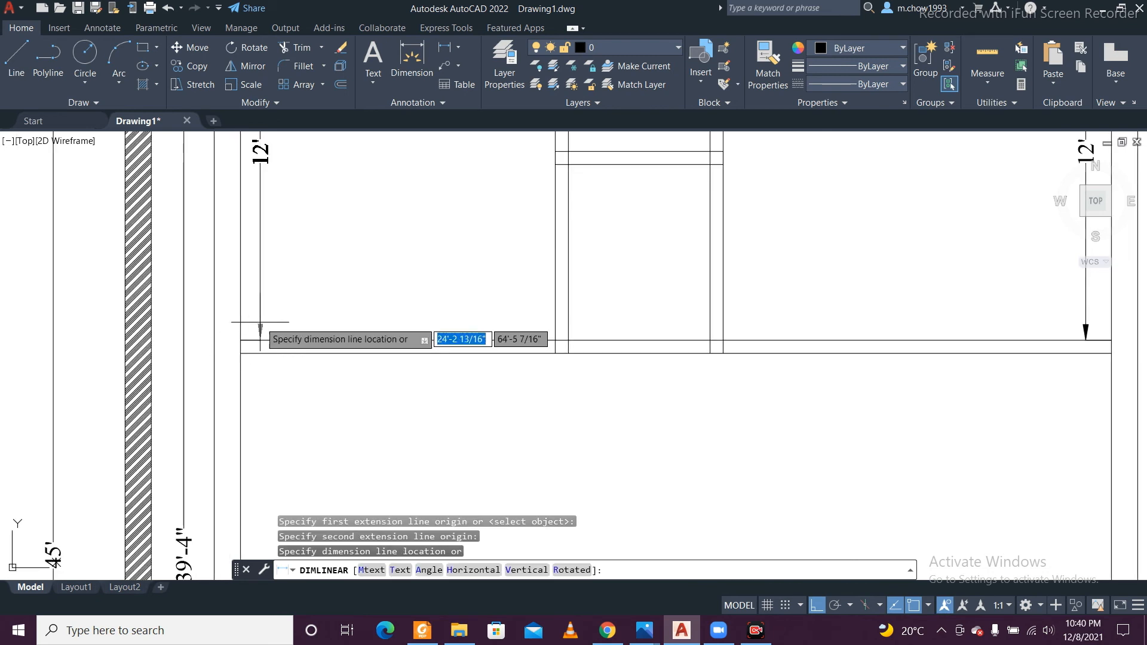
pyautogui.click(263, 331)
# Step: Add a linear dimension for the width of the upper middle room between the two vertical partition walls
pyautogui.scroll(-3, 280, 313)
pyautogui.scroll(2, 288, 302)
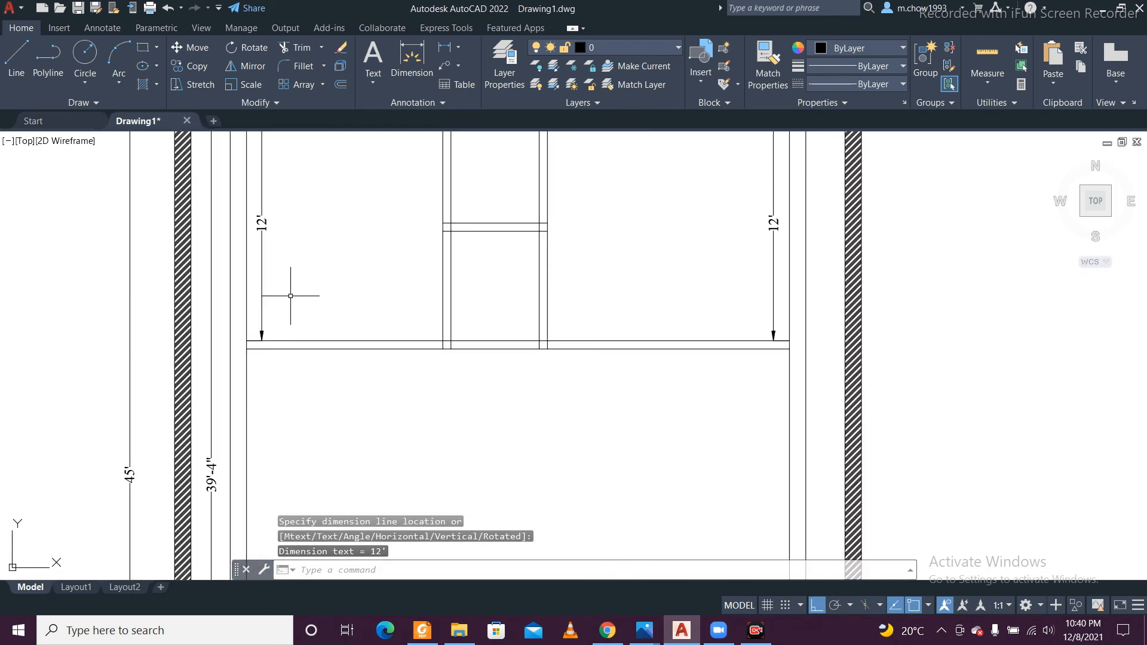
pyautogui.scroll(-1, 382, 275)
pyautogui.scroll(4, 400, 260)
pyautogui.press('Return')
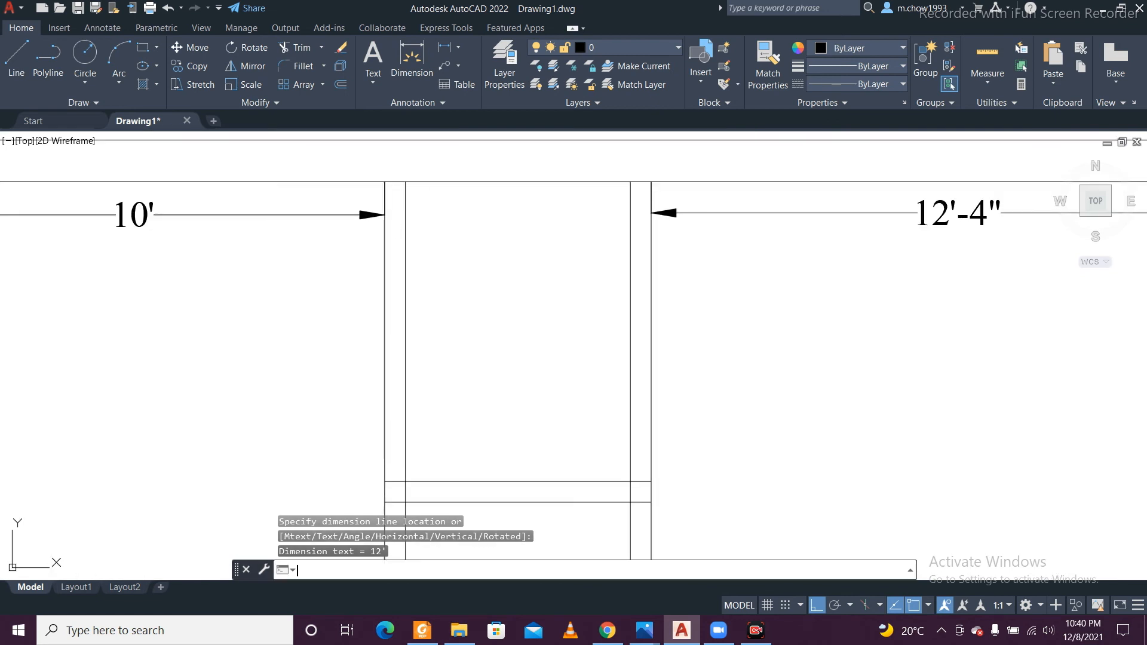
pyautogui.click(405, 181)
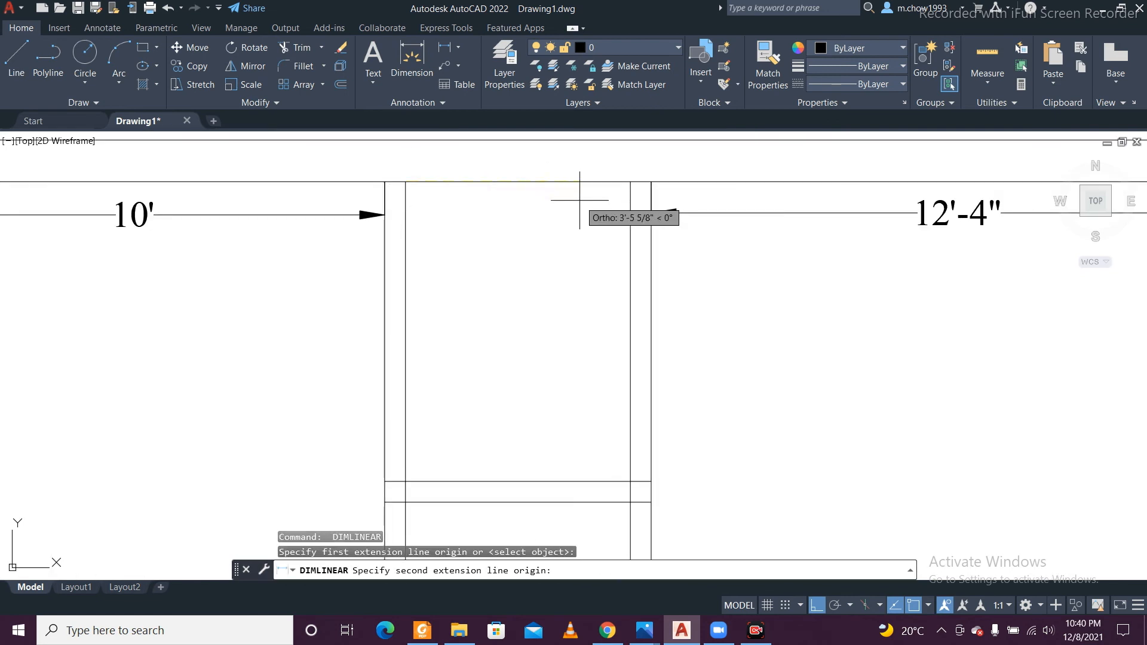
pyautogui.click(629, 181)
pyautogui.click(616, 203)
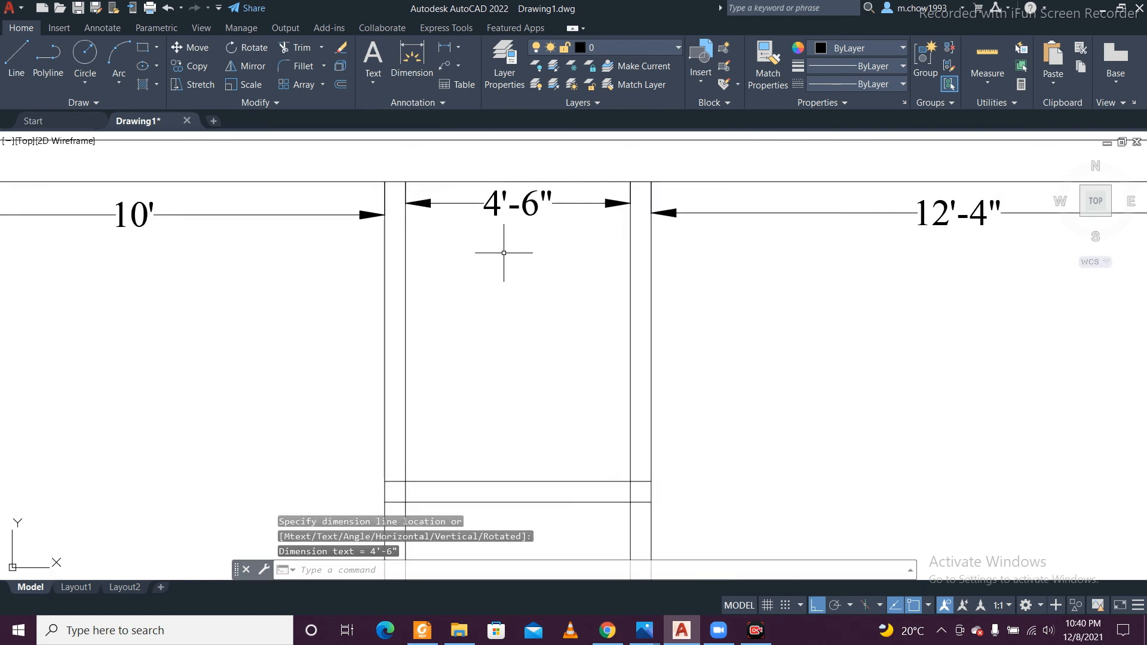
# Step: Add a vertical linear dimension for the upper middle room's depth, just inside its left partition wall
pyautogui.press('Return')
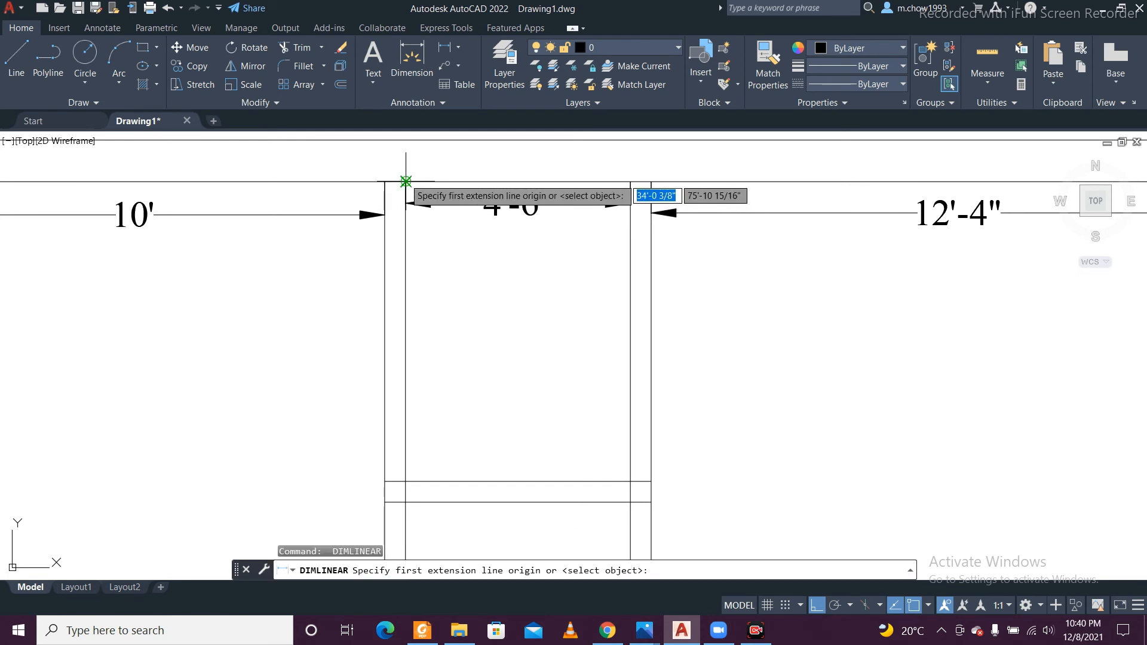
pyautogui.click(406, 181)
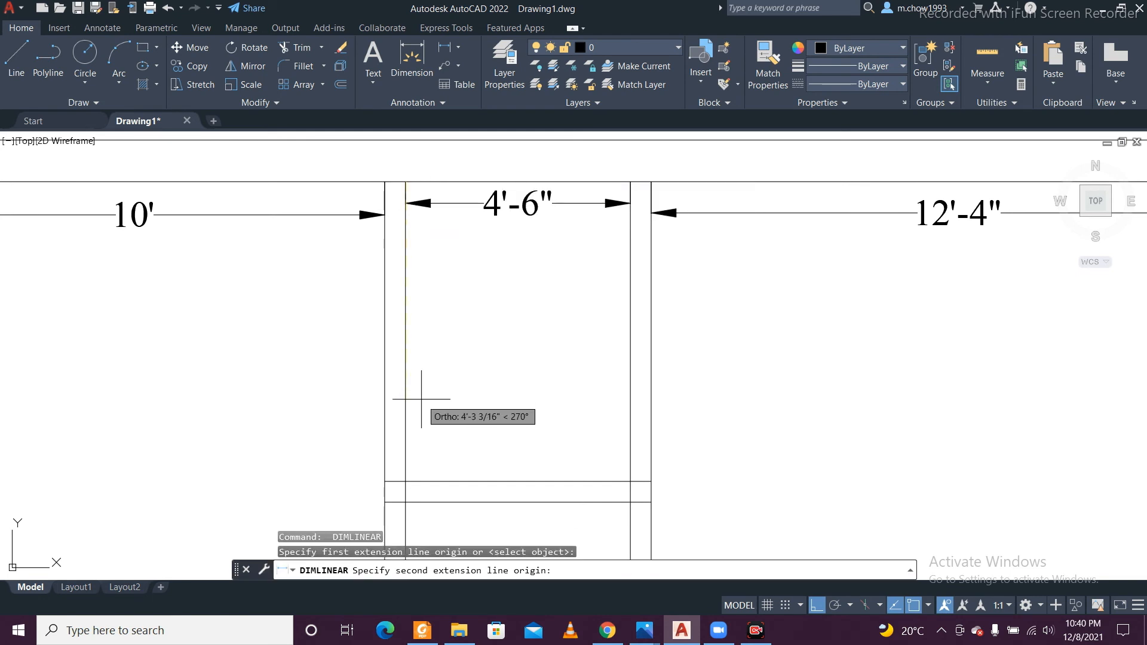
pyautogui.click(404, 480)
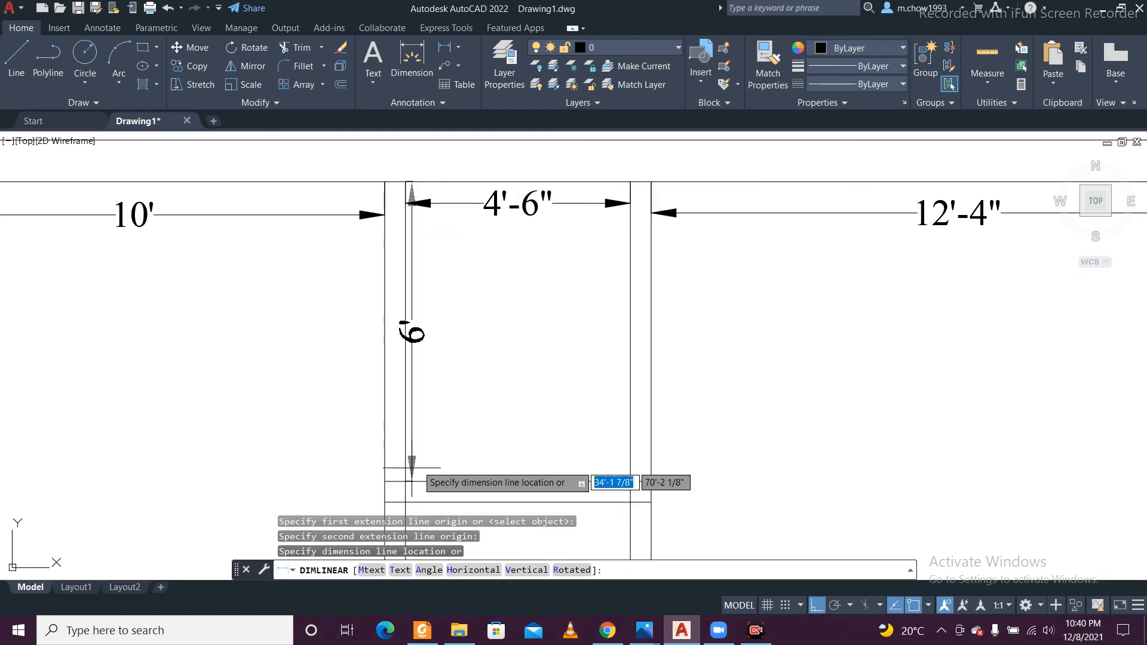
pyautogui.click(440, 451)
# Step: Add a linear dimension for the lower middle room's width, just below the short horizontal partition wall
pyautogui.scroll(-4, 464, 347)
pyautogui.moveTo(435, 406); pyautogui.dragTo(462, 286, button='middle')
pyautogui.scroll(-2, 463, 283)
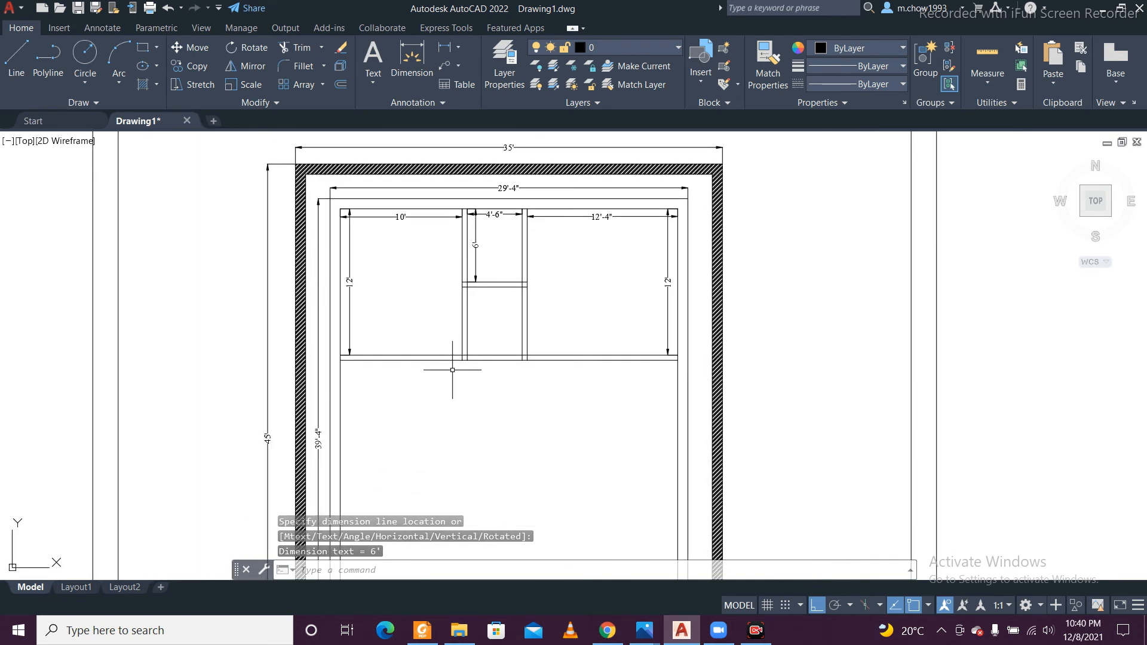
pyautogui.scroll(-2, 433, 310)
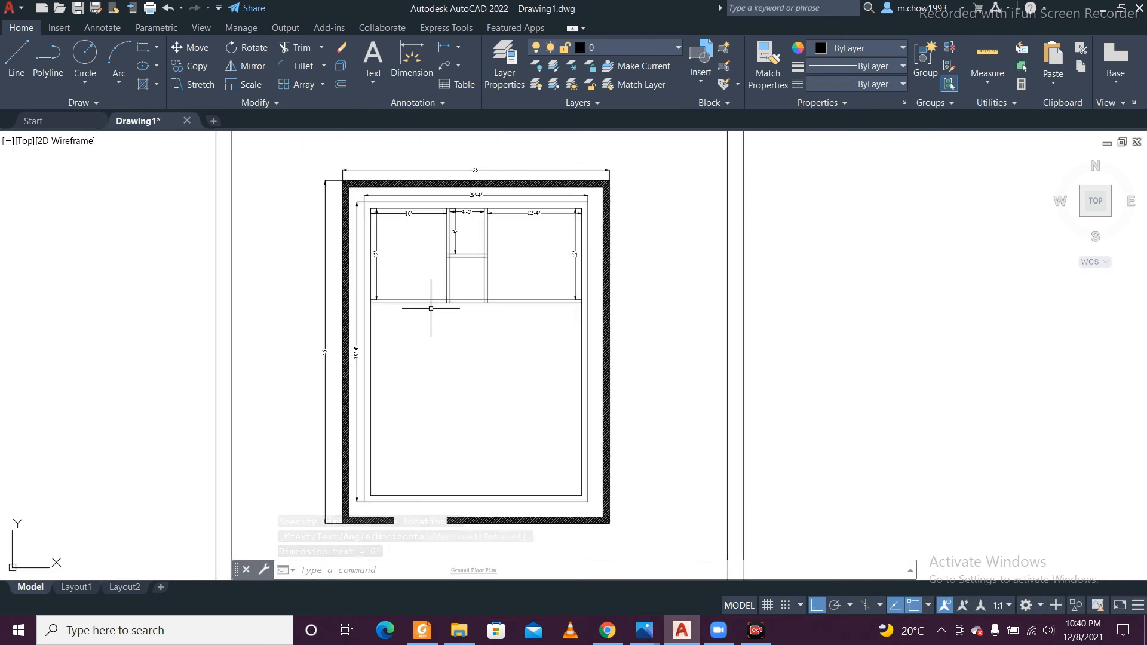
pyautogui.scroll(8, 430, 308)
pyautogui.press('Return')
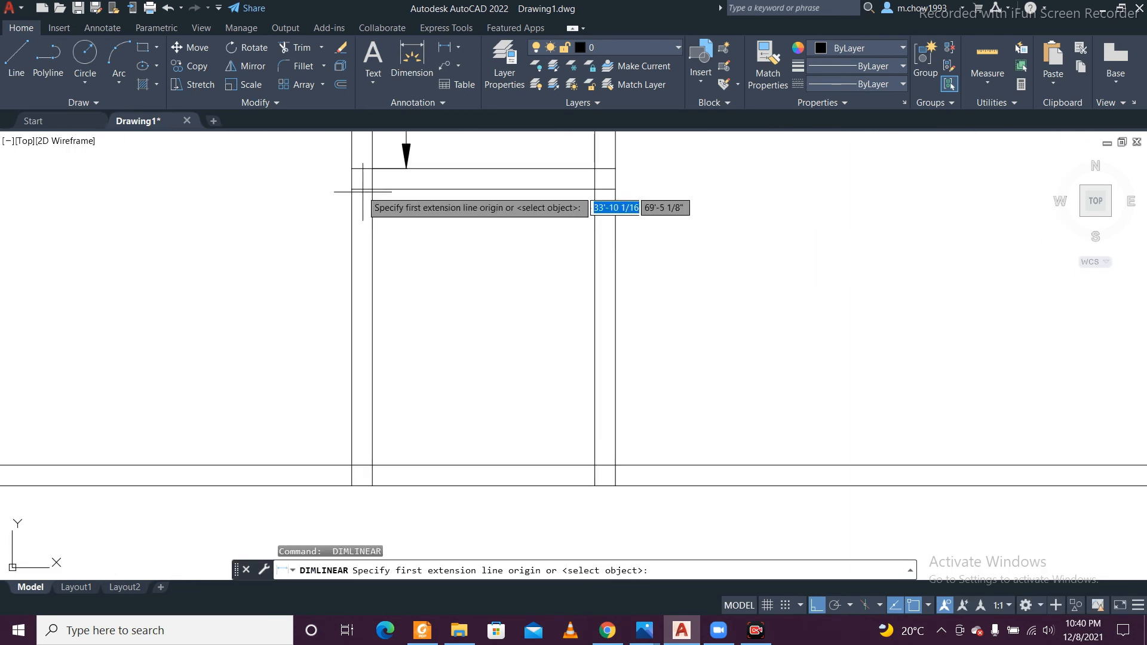
pyautogui.click(372, 189)
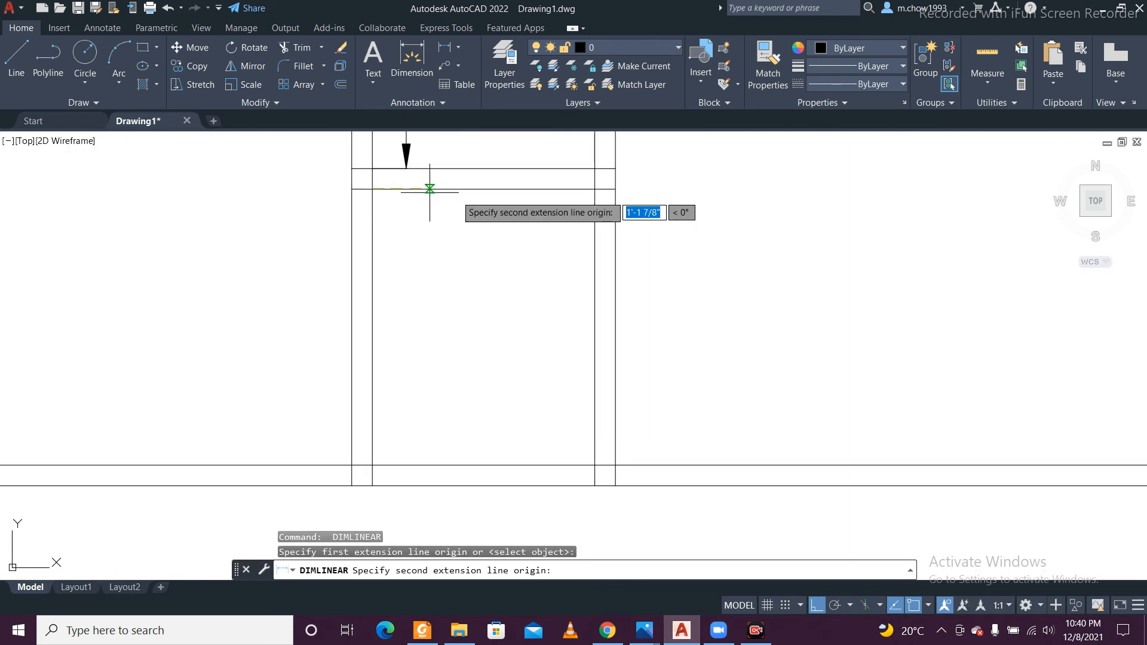
pyautogui.click(594, 189)
pyautogui.click(583, 206)
# Step: Add a vertical linear dimension for the lower middle room's depth, just inside its left partition wall
pyautogui.press('Return')
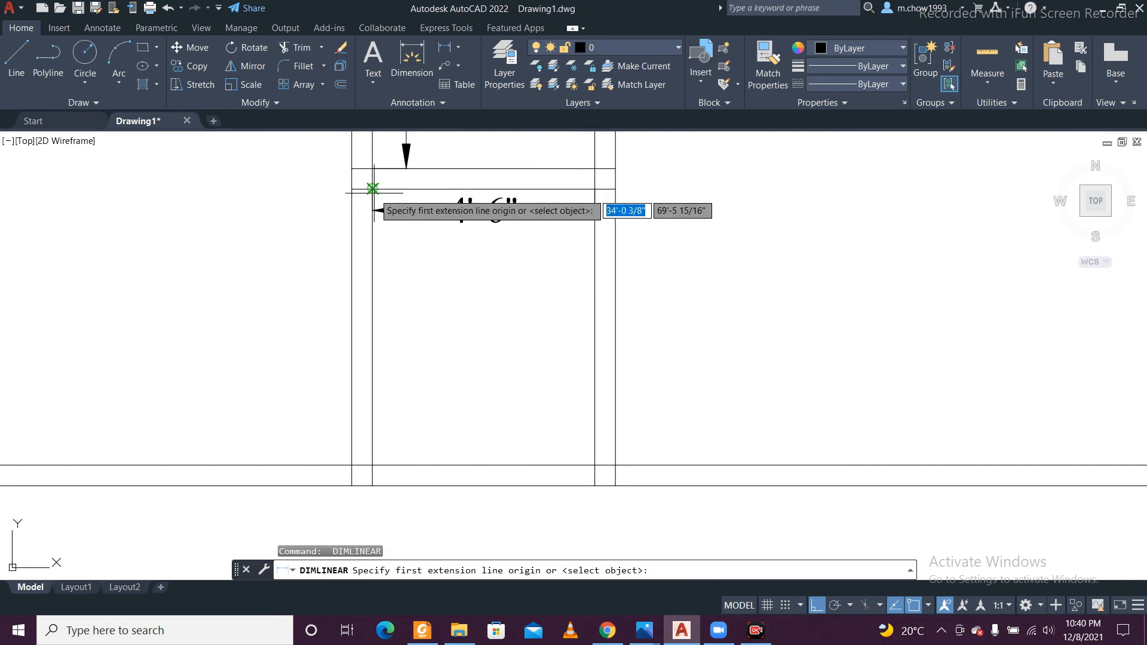
pyautogui.click(372, 189)
pyautogui.click(372, 465)
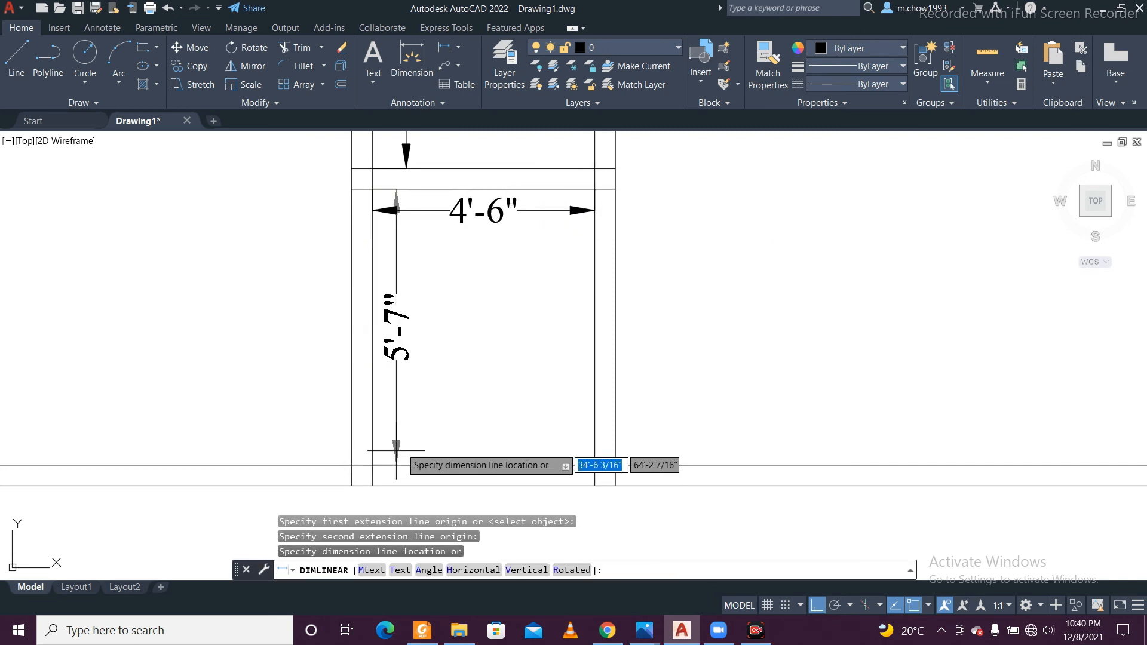
pyautogui.click(395, 450)
# Step: Examine the dimensioned upper rooms and the undivided area below the lower horizontal partition wall
pyautogui.scroll(-5, 472, 421)
pyautogui.scroll(3, 466, 420)
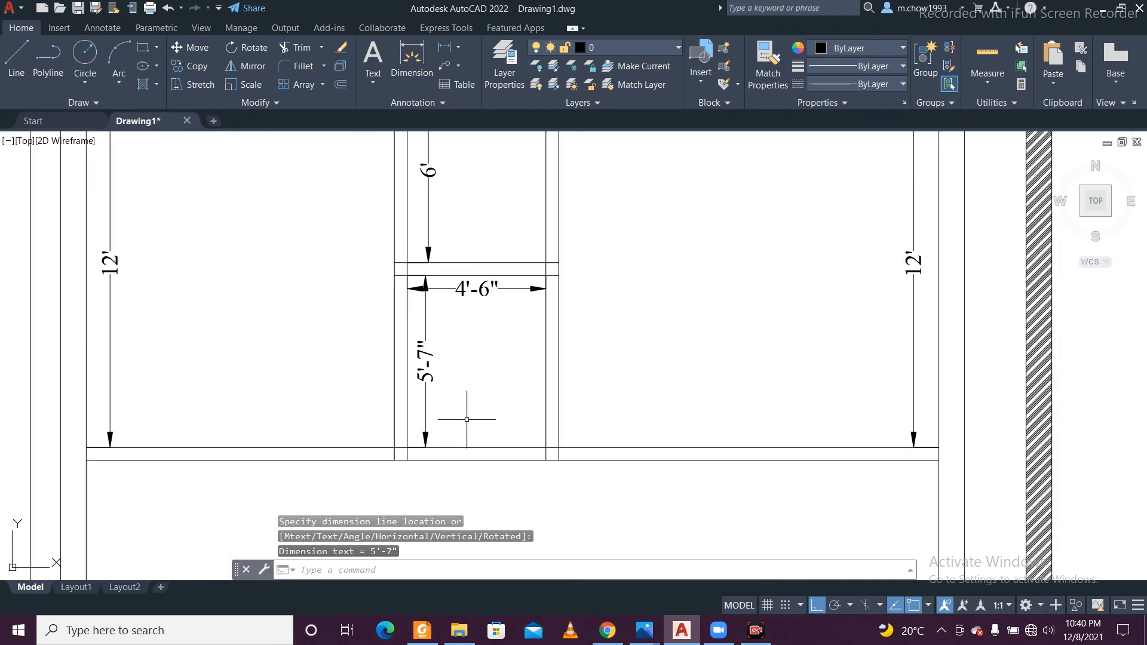
pyautogui.scroll(-2, 466, 419)
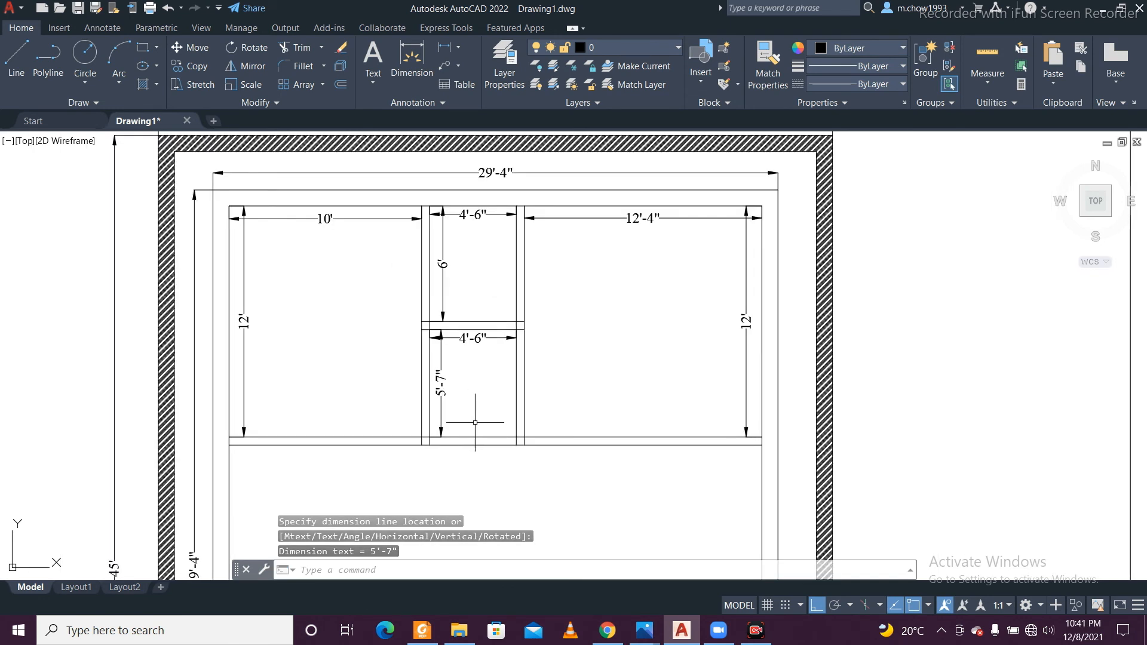
pyautogui.scroll(-3, 478, 315)
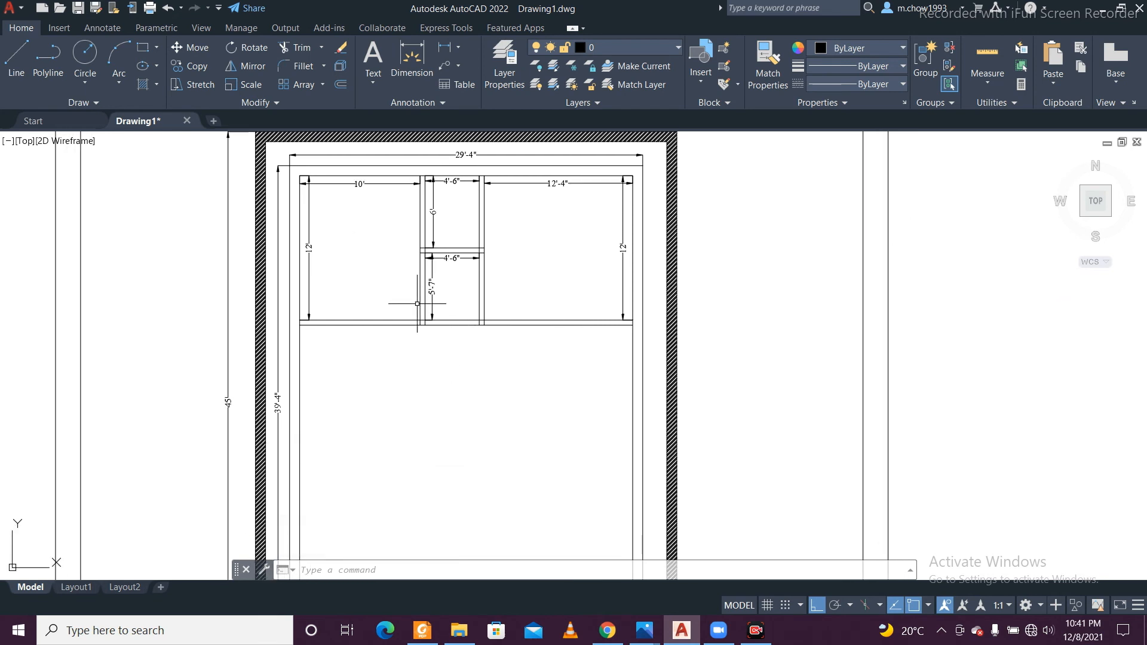
pyautogui.scroll(-2, 418, 304)
pyautogui.scroll(2, 412, 338)
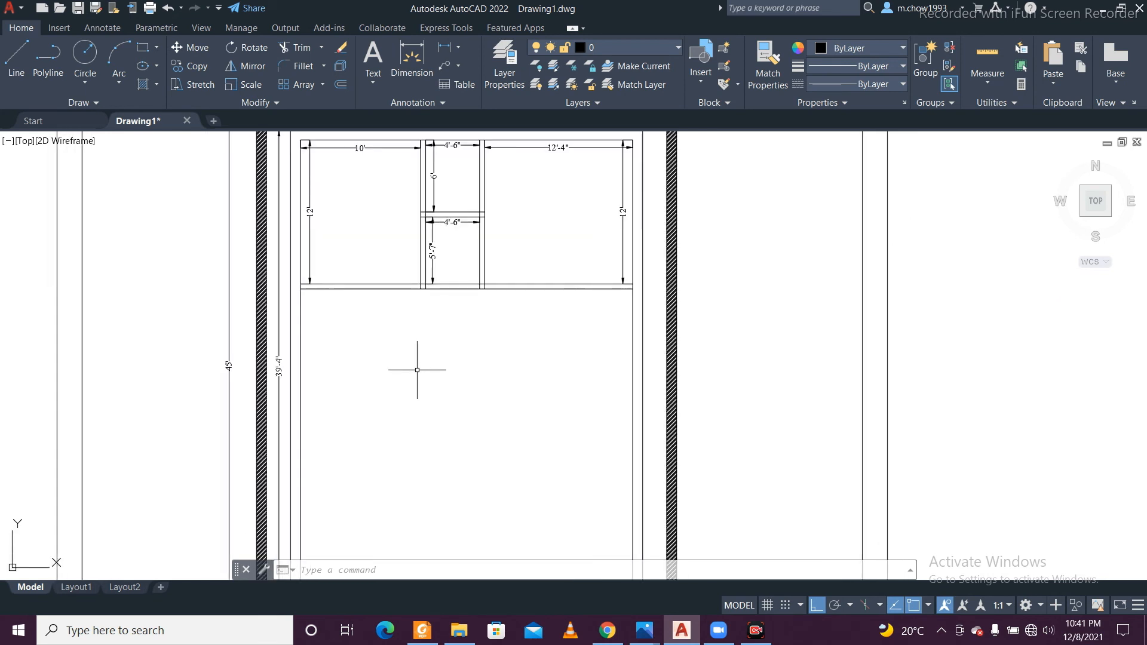
pyautogui.scroll(1, 375, 312)
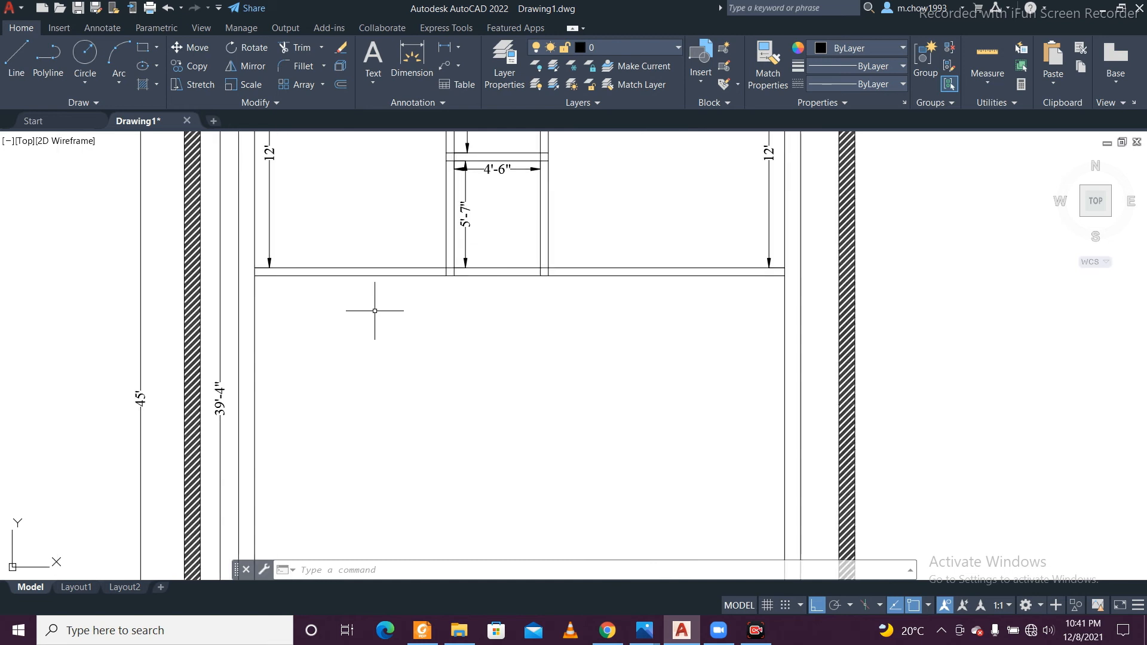
pyautogui.scroll(-1, 323, 288)
pyautogui.scroll(1, 335, 287)
pyautogui.scroll(-1, 337, 289)
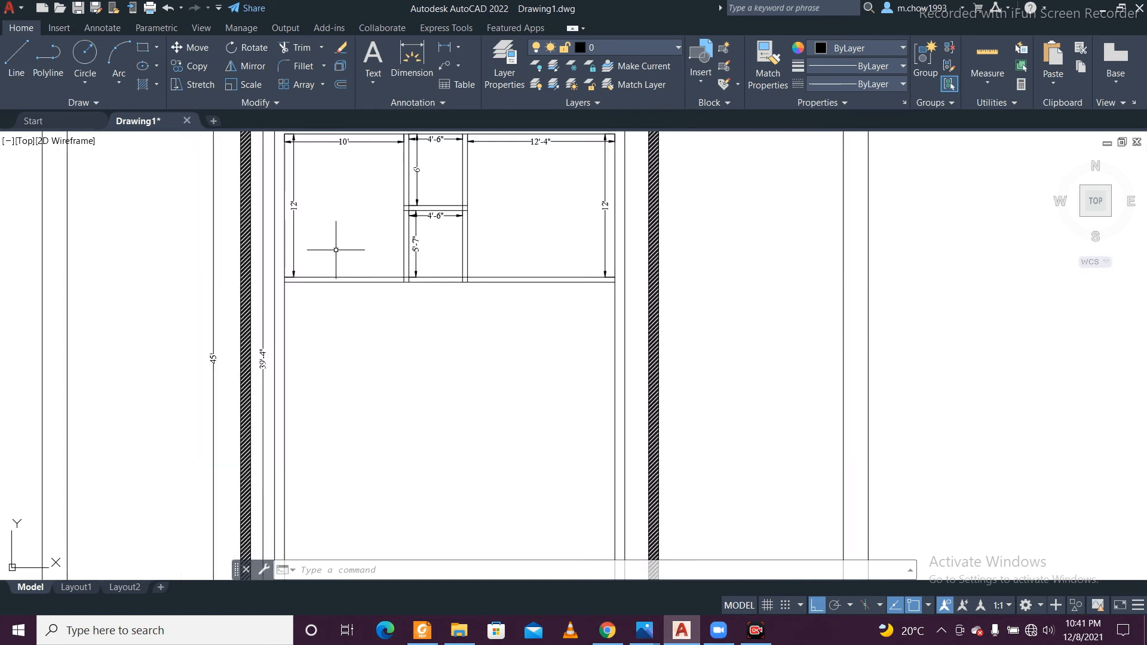
pyautogui.scroll(-1, 337, 287)
# Step: Trim away both lines of the lower horizontal partition wall beneath the upper-left room, up to the left vertical partition
pyautogui.scroll(4, 338, 317)
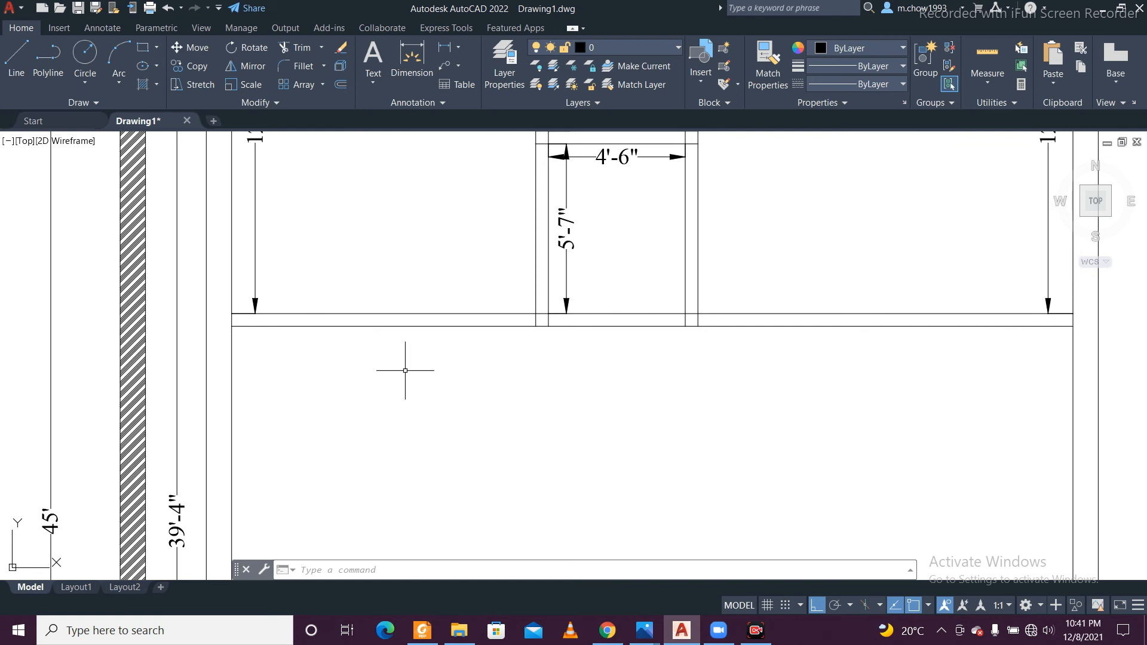
pyautogui.press('space')
pyautogui.click(402, 280)
pyautogui.click(397, 389)
pyautogui.scroll(-2, 353, 359)
pyautogui.moveTo(485, 388); pyautogui.dragTo(495, 469, button='middle')
pyautogui.press('Escape')
# Step: Offset the upper line of the short horizontal partition wall 2'6" upward into the upper middle room
pyautogui.scroll(1, 679, 436)
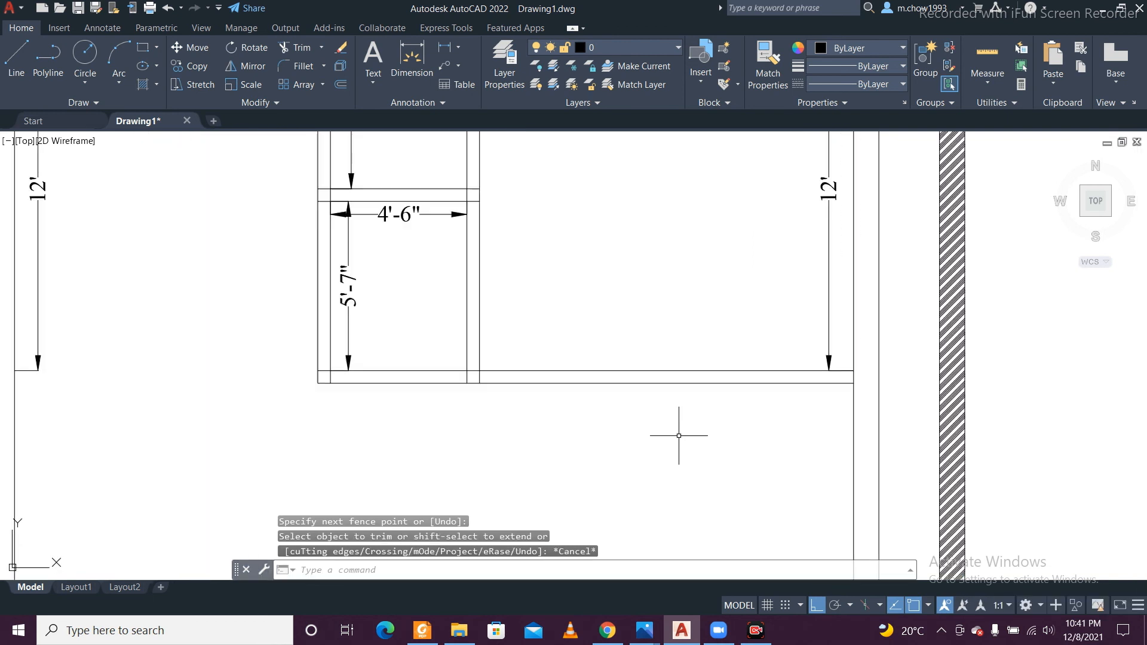
pyautogui.scroll(-2, 540, 402)
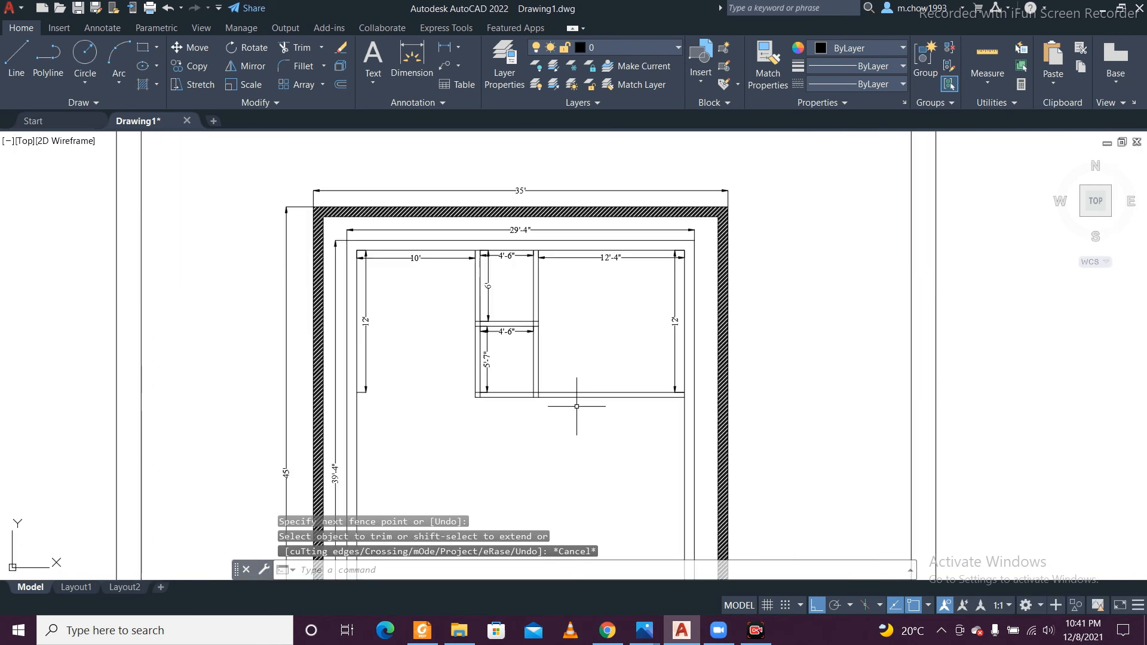
pyautogui.scroll(1, 547, 325)
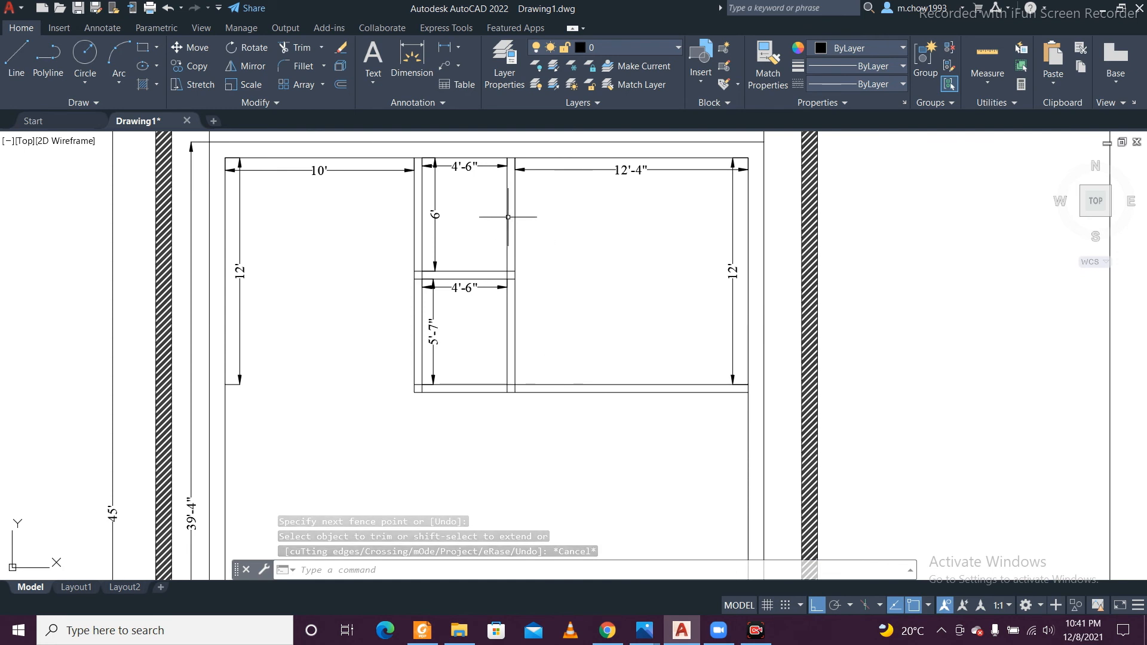
pyautogui.scroll(1, 519, 218)
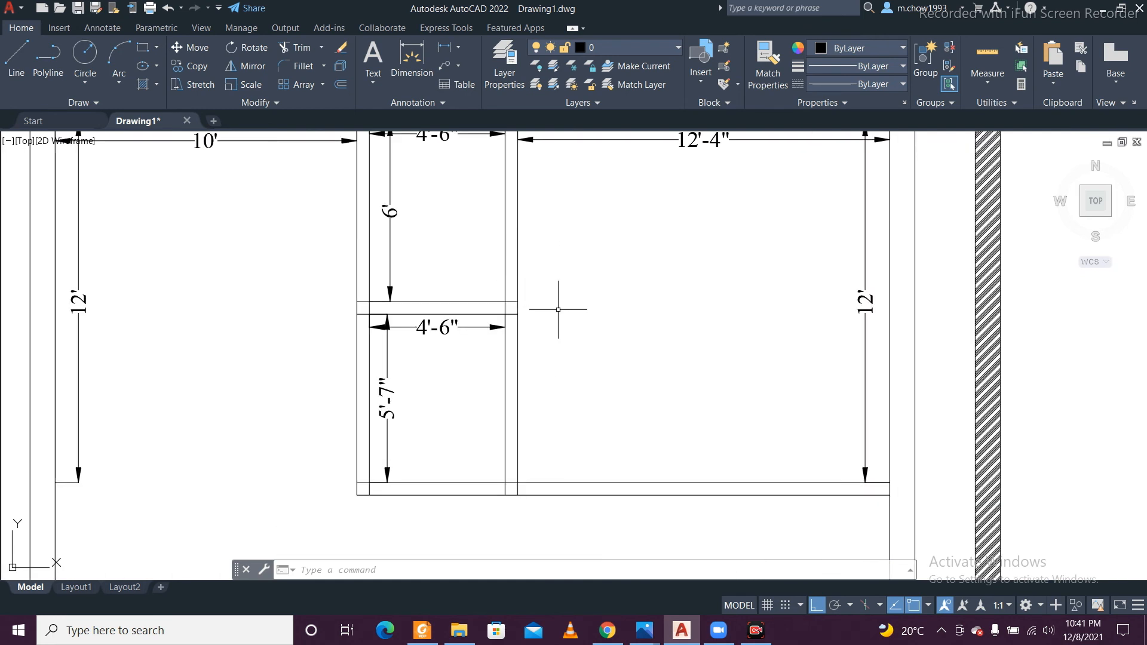
pyautogui.write('o')
pyautogui.press('Return')
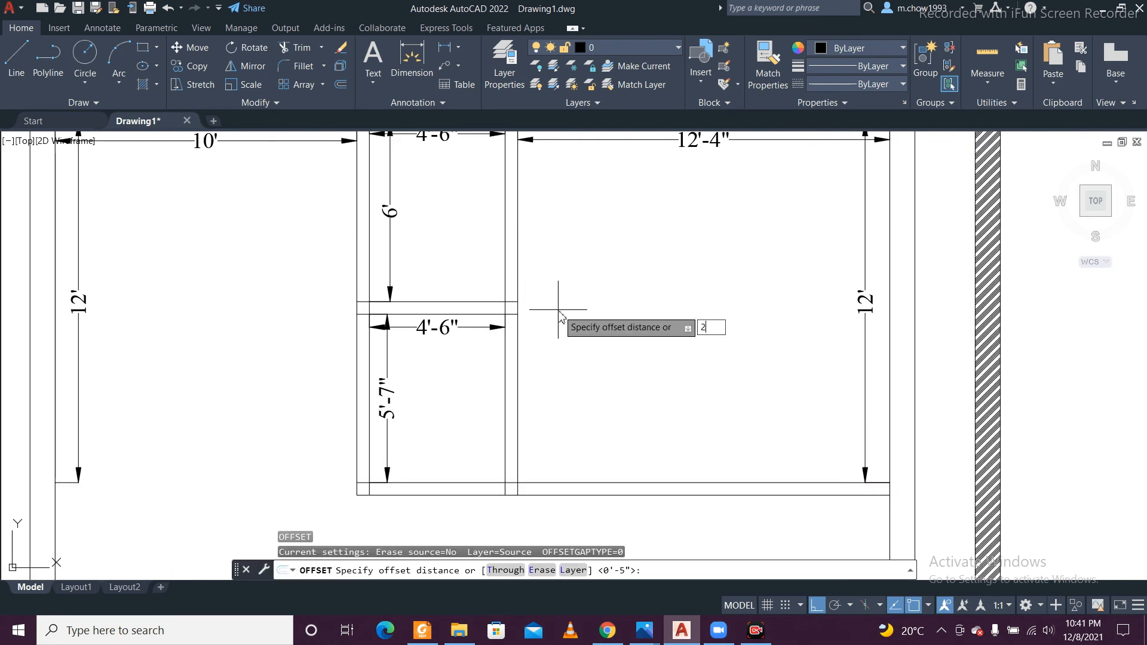
pyautogui.press('Return')
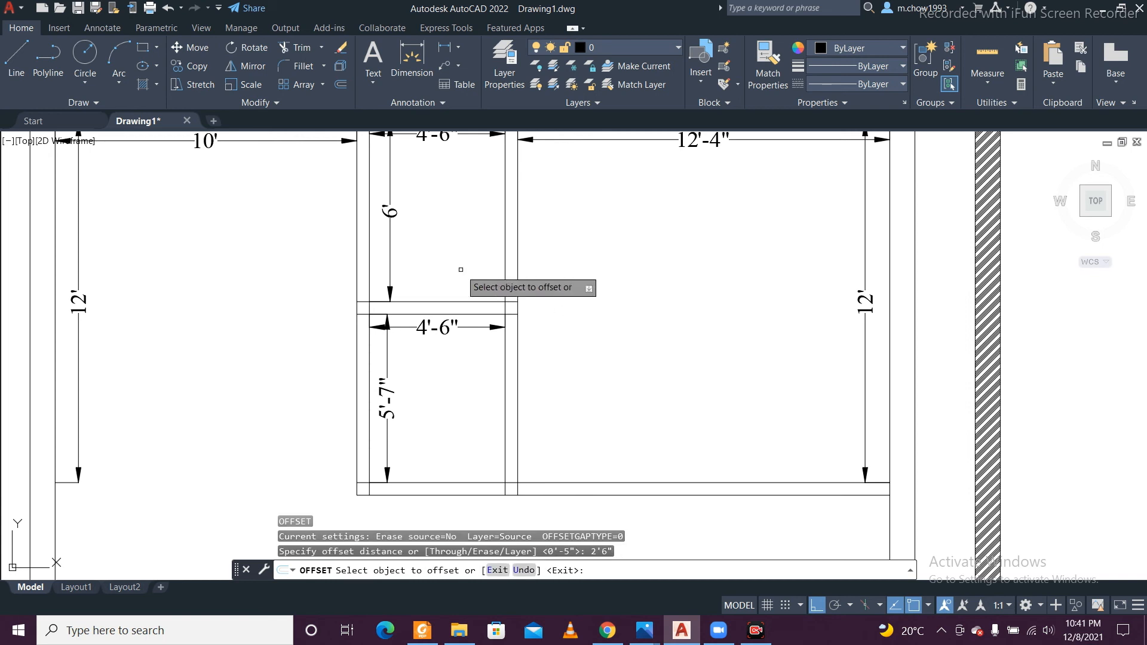
pyautogui.click(469, 303)
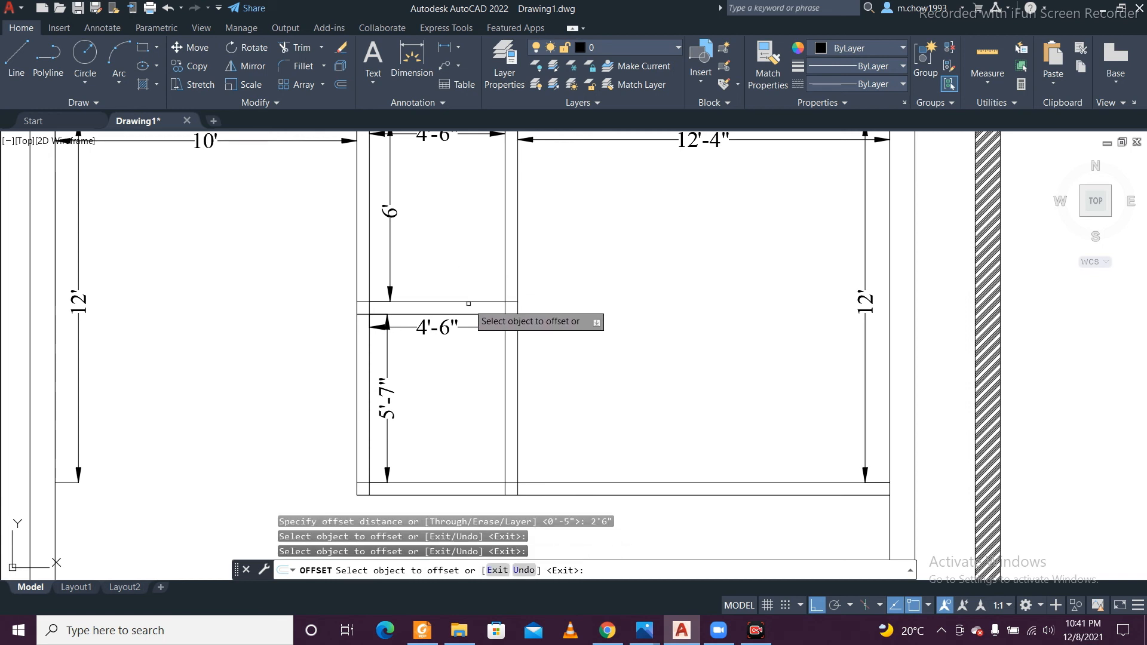
pyautogui.click(469, 303)
pyautogui.click(461, 215)
pyautogui.press('Escape')
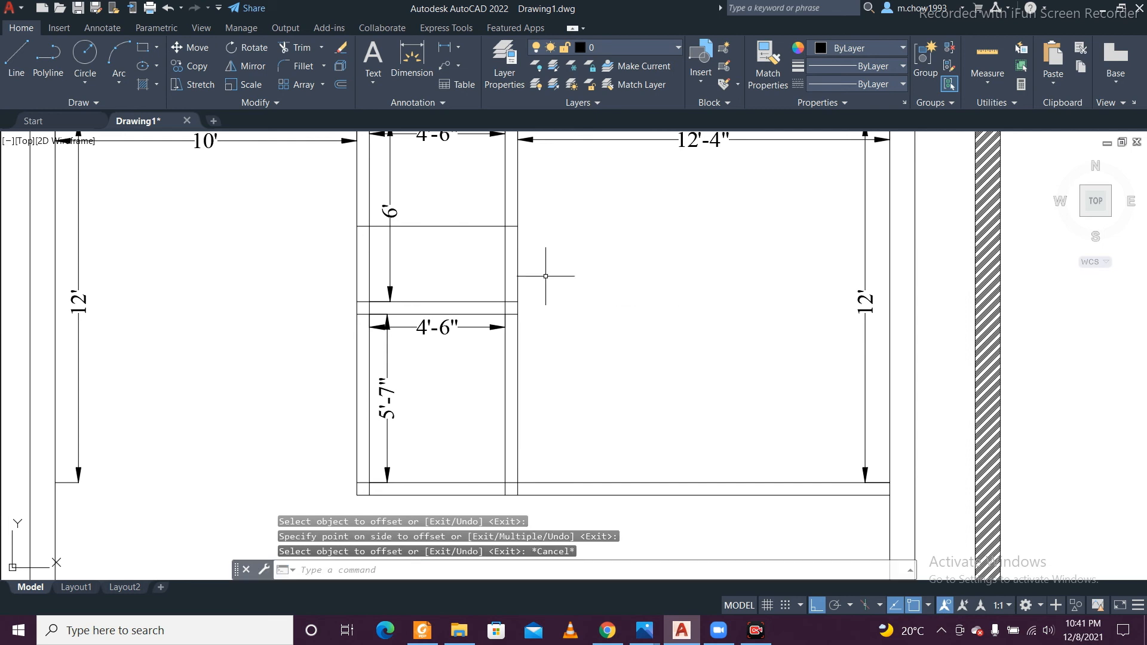
# Step: Trim an opening in the right vertical partition wall below the offset line, and trim that line's excess across the upper middle room and left partition
pyautogui.click(306, 47)
pyautogui.moveTo(558, 279); pyautogui.dragTo(493, 272)
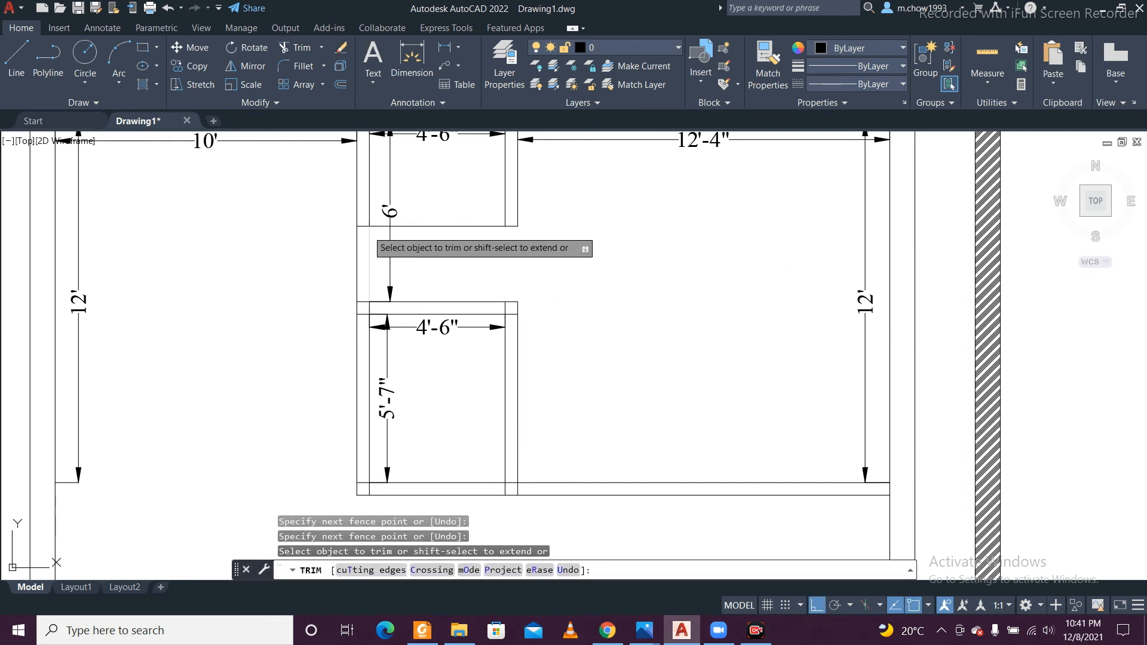
pyautogui.scroll(2, 369, 231)
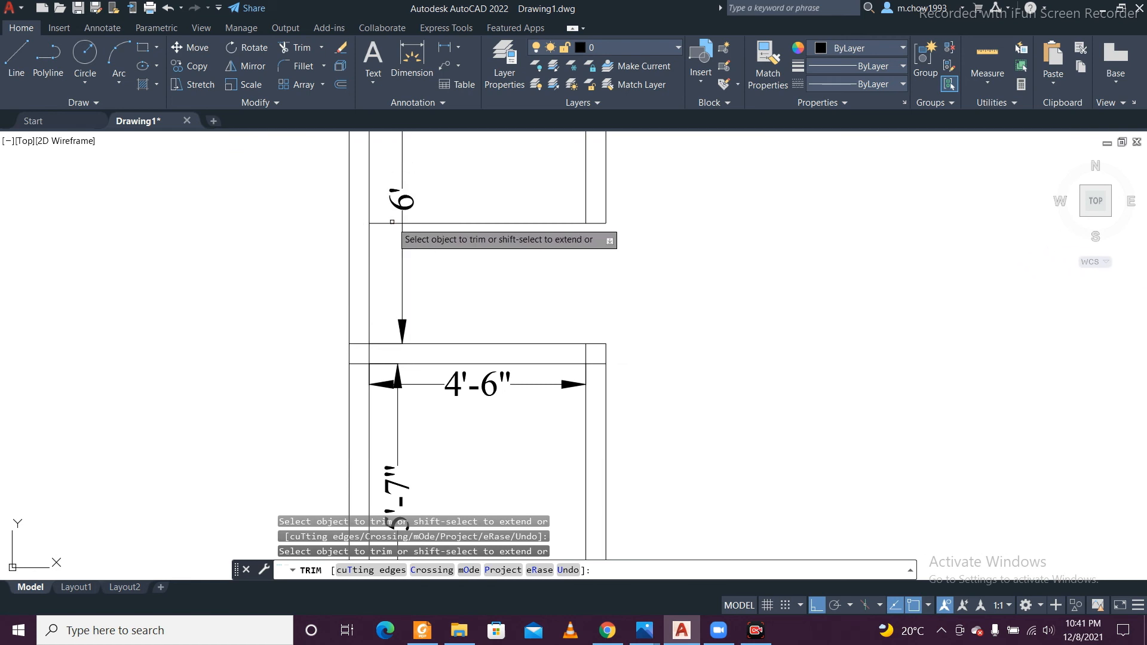
pyautogui.click(387, 222)
pyautogui.scroll(-4, 568, 243)
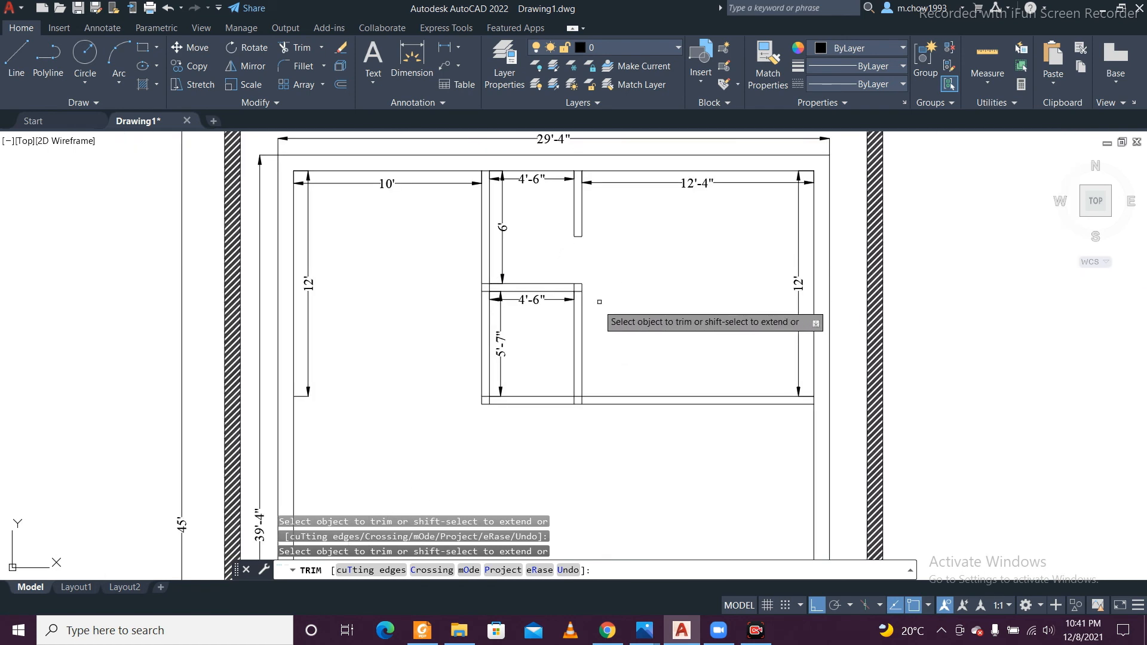
pyautogui.scroll(2, 602, 314)
pyautogui.press('Escape')
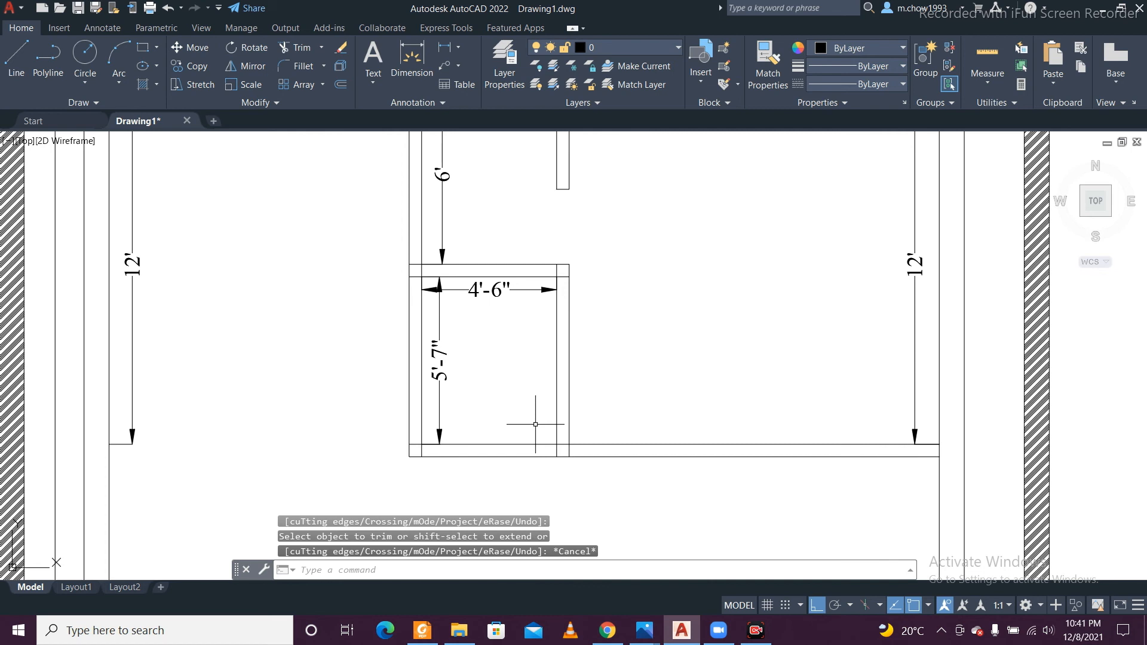
# Step: Offset the upper line of the lower horizontal partition wall 2'6" upward into the lower middle room
pyautogui.write('o')
pyautogui.press('Return')
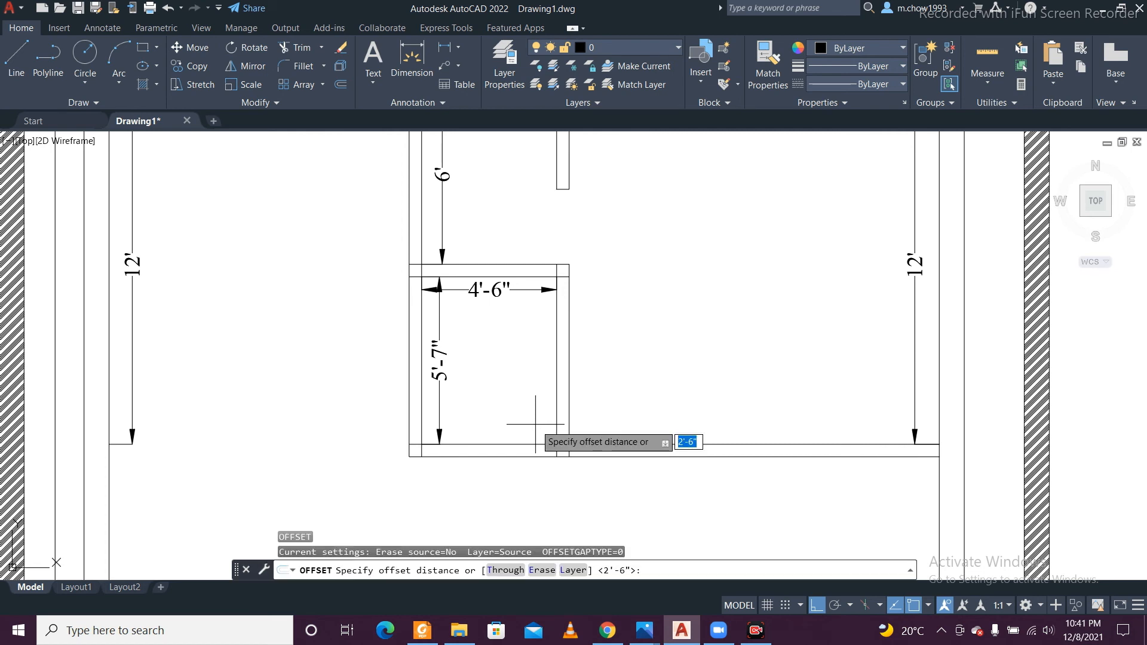
pyautogui.press('Return')
pyautogui.click(512, 444)
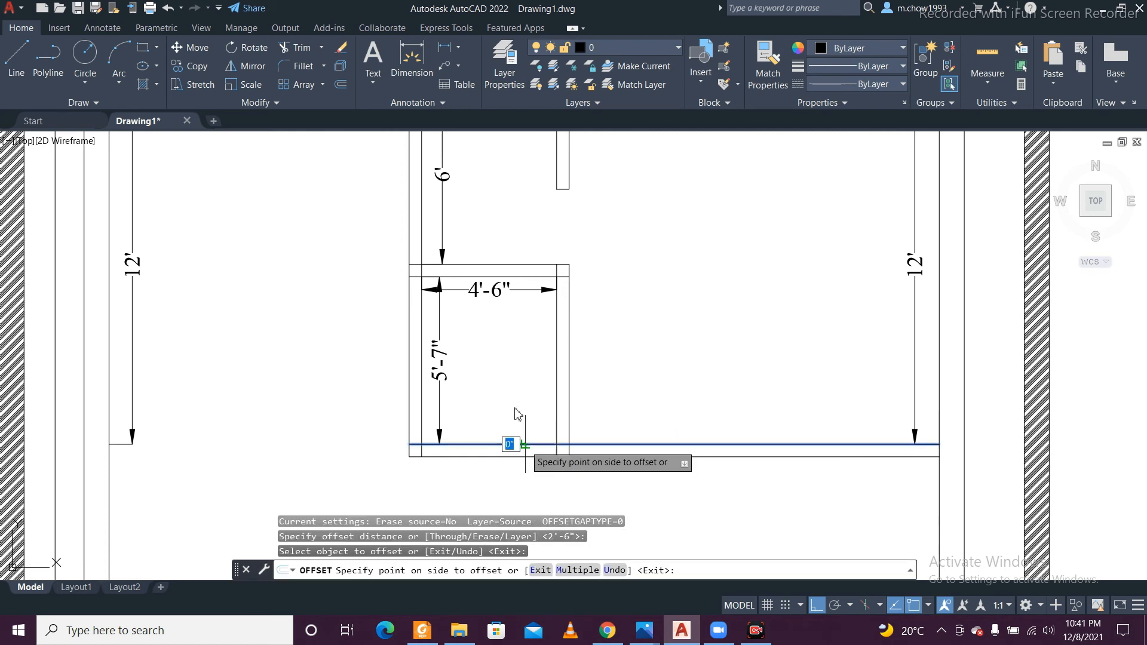
pyautogui.click(516, 392)
pyautogui.press('Escape')
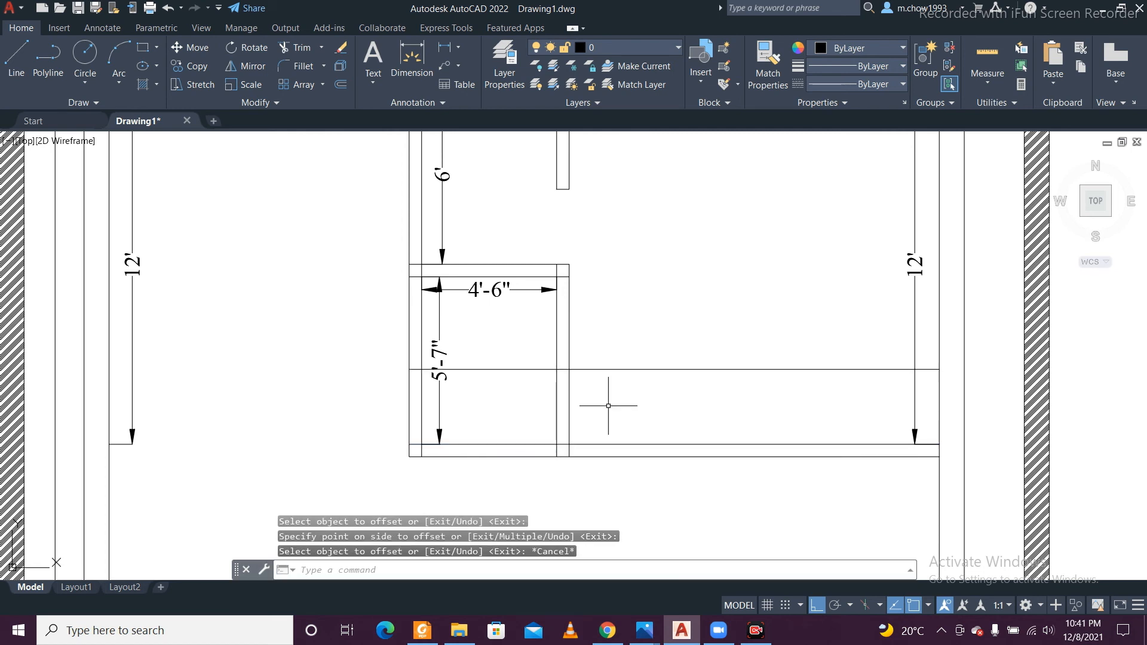
# Step: Trim an opening in the right vertical partition wall below the offset line, and trim away that line's excess on both sides
pyautogui.click(297, 54)
pyautogui.moveTo(583, 402); pyautogui.dragTo(447, 410)
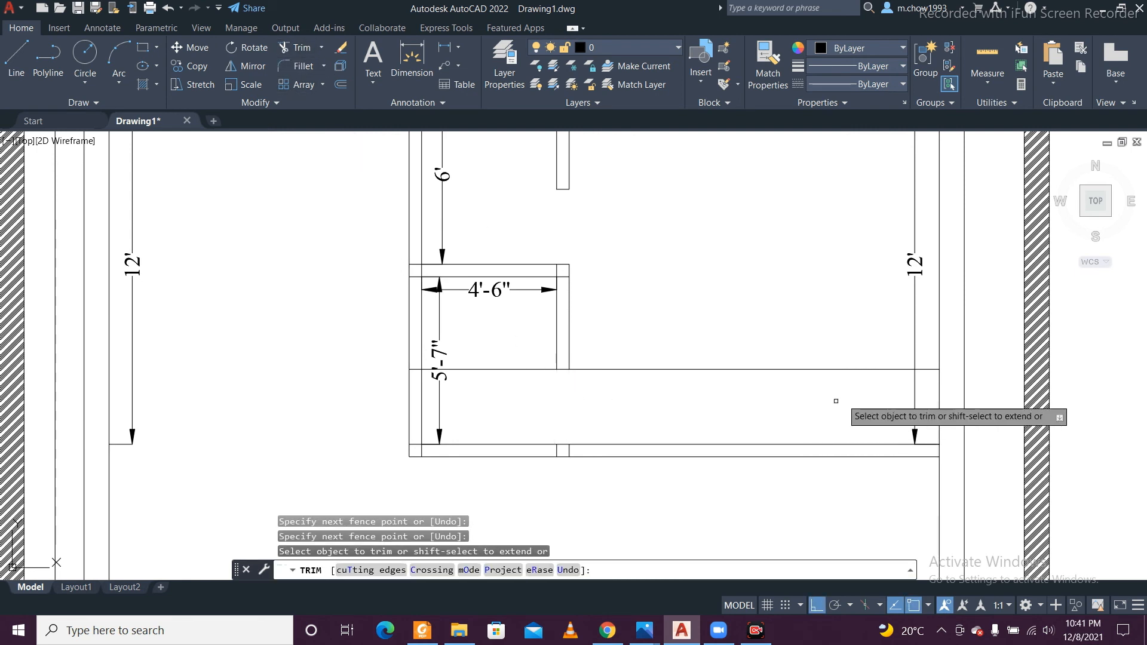
pyautogui.click(933, 369)
pyautogui.moveTo(488, 352); pyautogui.dragTo(492, 414)
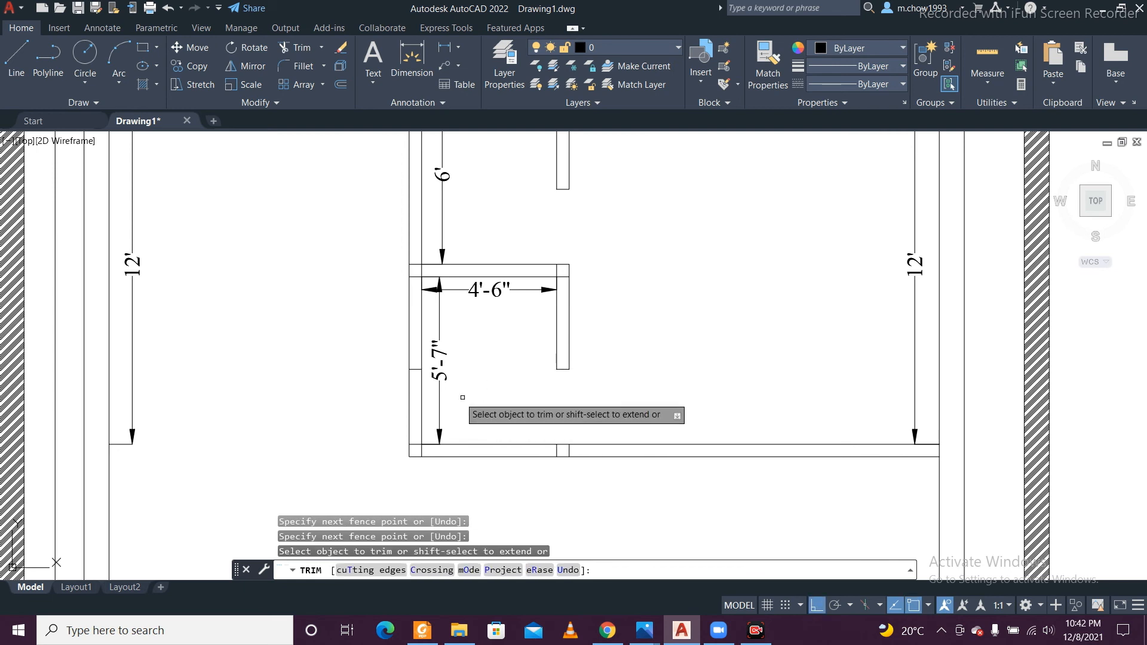
pyautogui.click(420, 369)
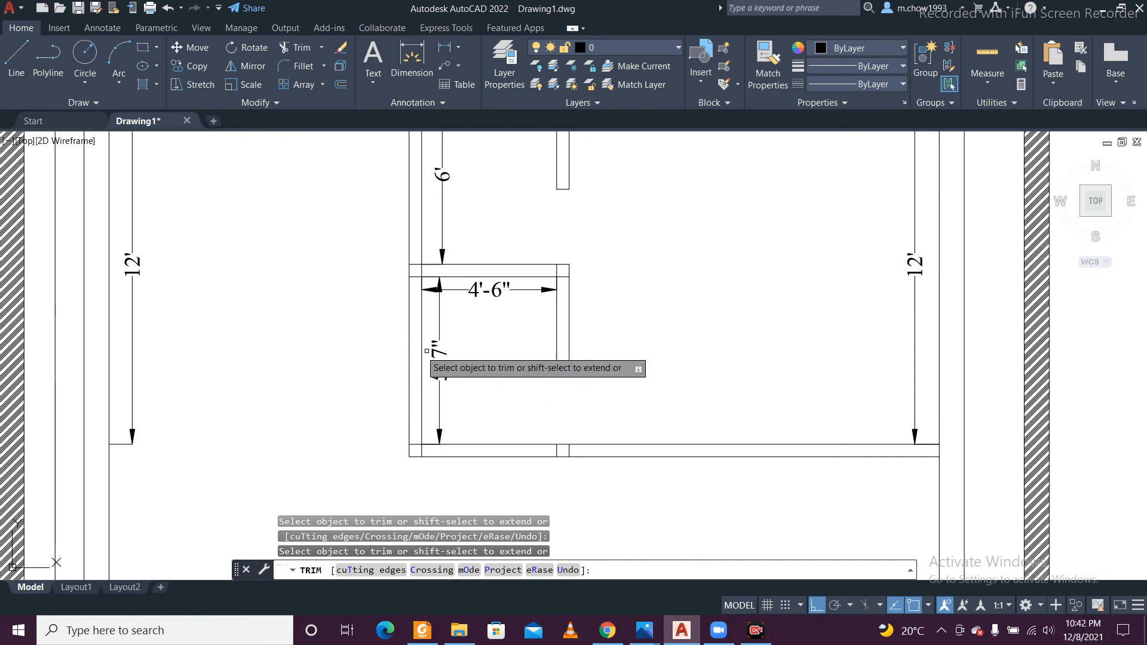
pyautogui.click(411, 314)
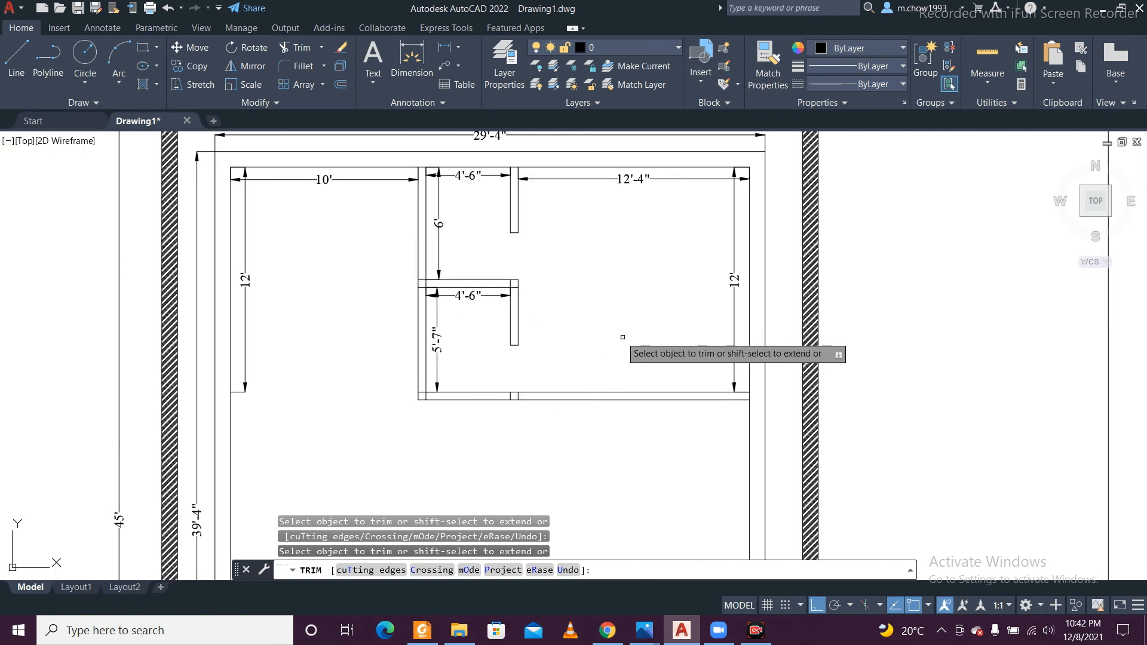
pyautogui.scroll(4, 429, 154)
pyautogui.scroll(-4, 421, 179)
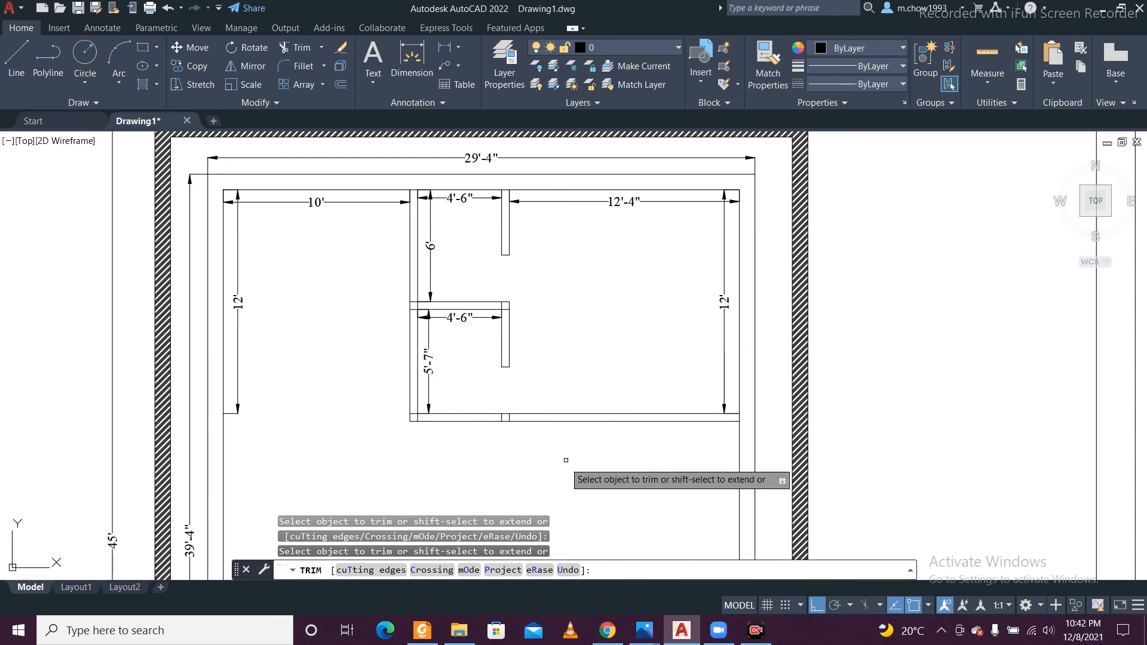
pyautogui.scroll(6, 520, 450)
pyautogui.press('Escape')
# Step: Offset the right line of the vertical partition stub in the lower horizontal wall 3'6" to the right
pyautogui.scroll(-6, 508, 387)
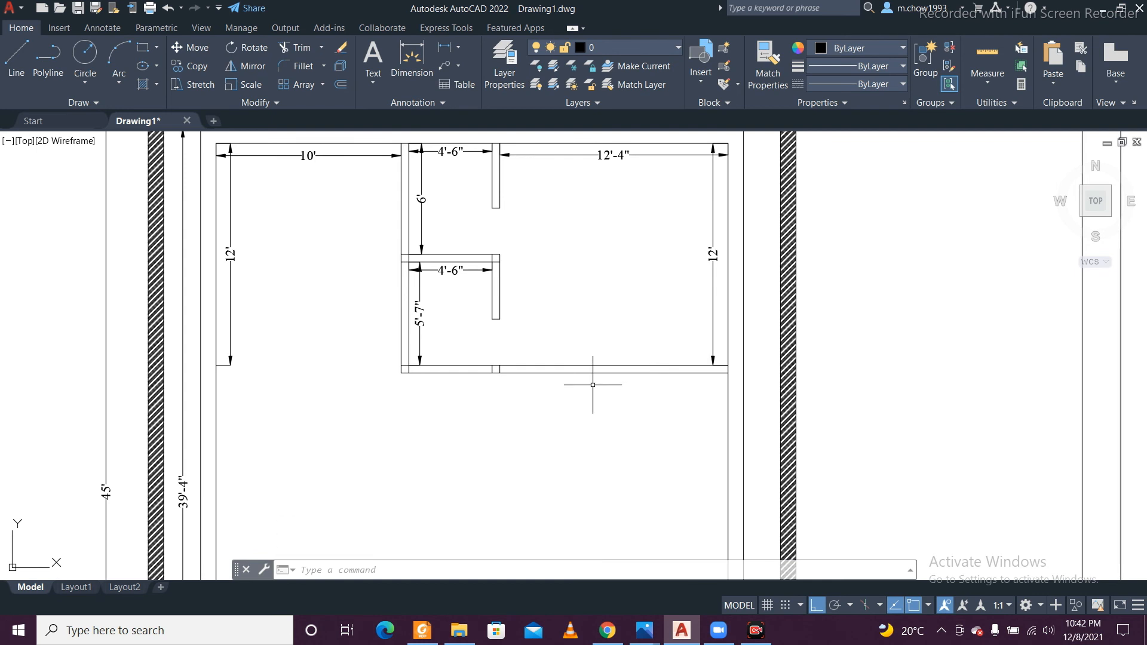
pyautogui.scroll(3, 499, 383)
pyautogui.scroll(2, 500, 384)
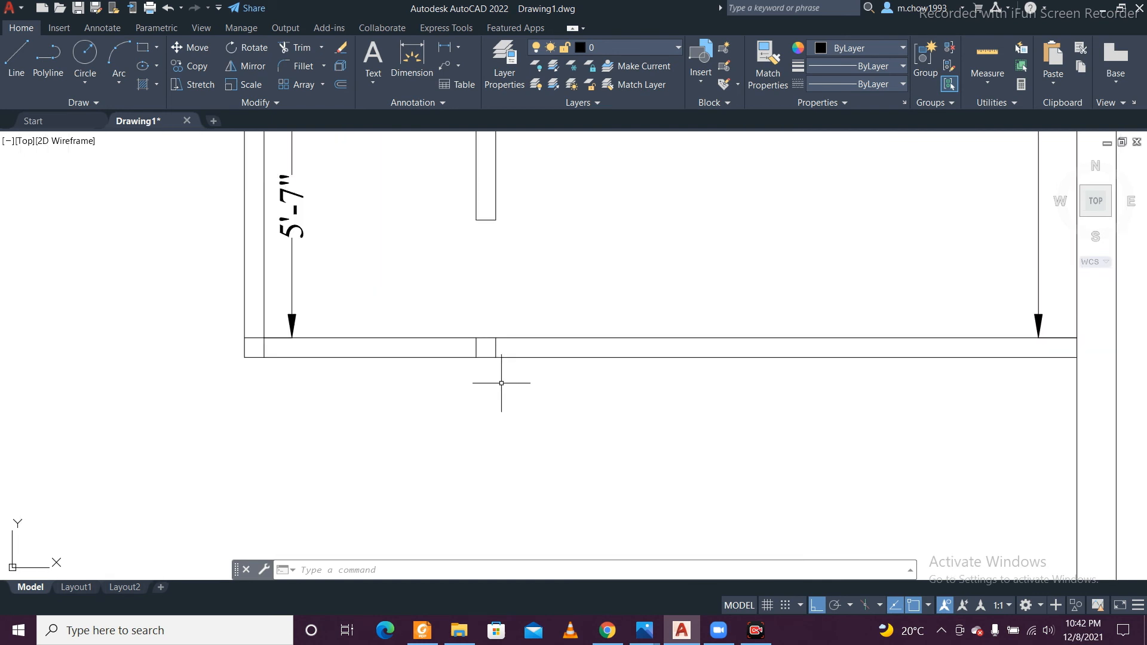
pyautogui.scroll(-4, 502, 384)
pyautogui.scroll(4, 502, 382)
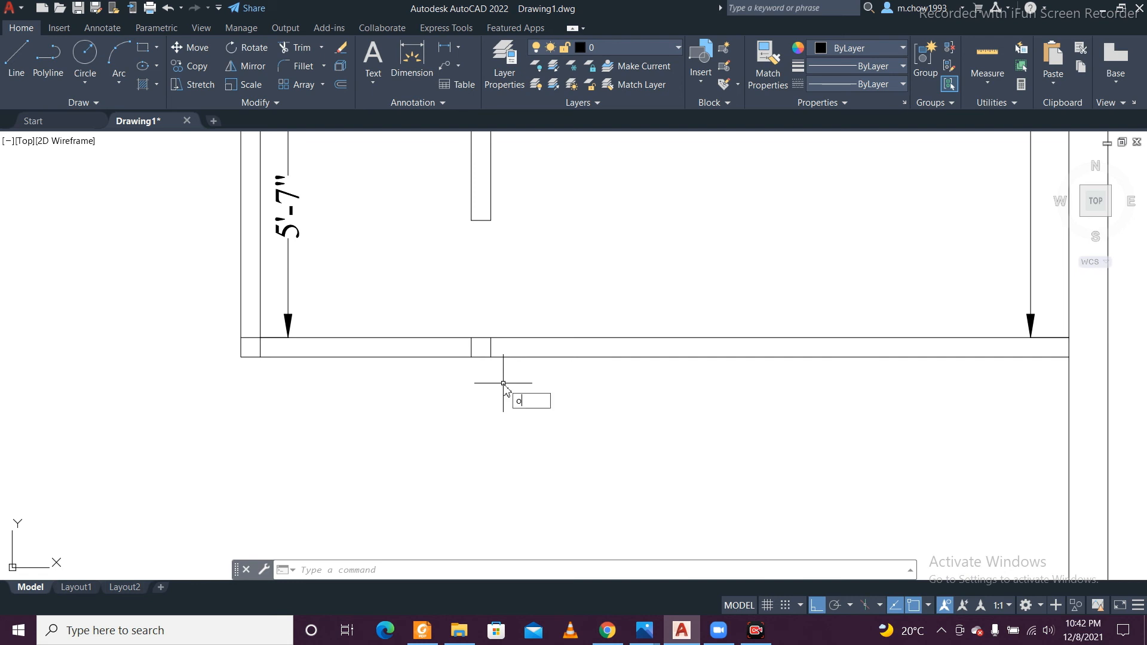
pyautogui.press('Return')
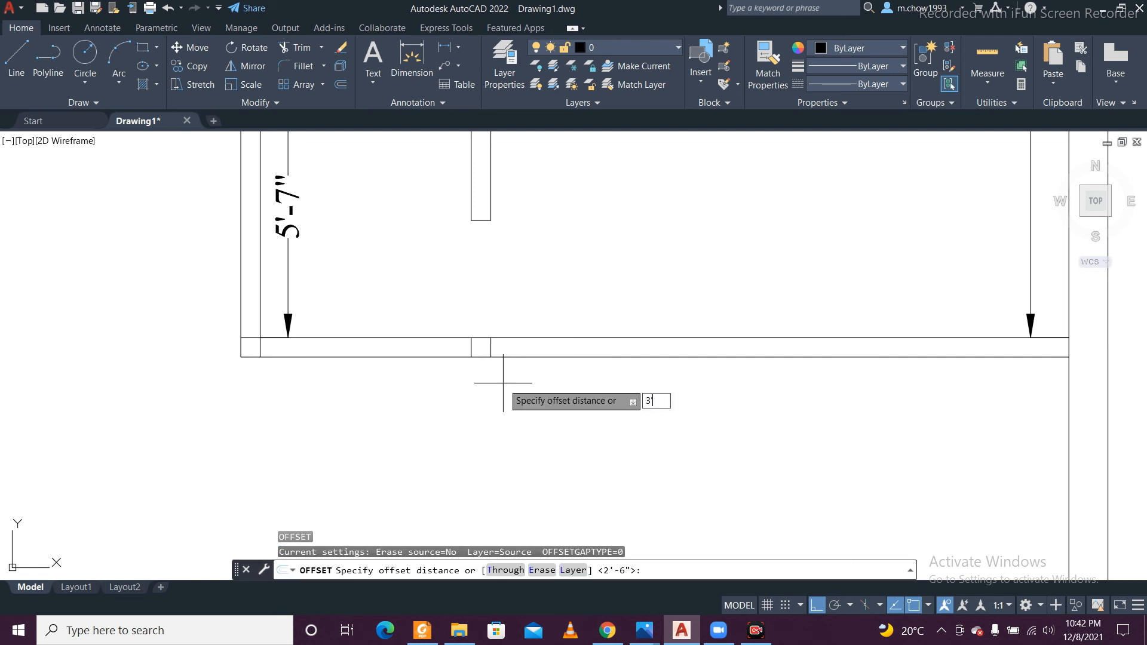
pyautogui.press('Return')
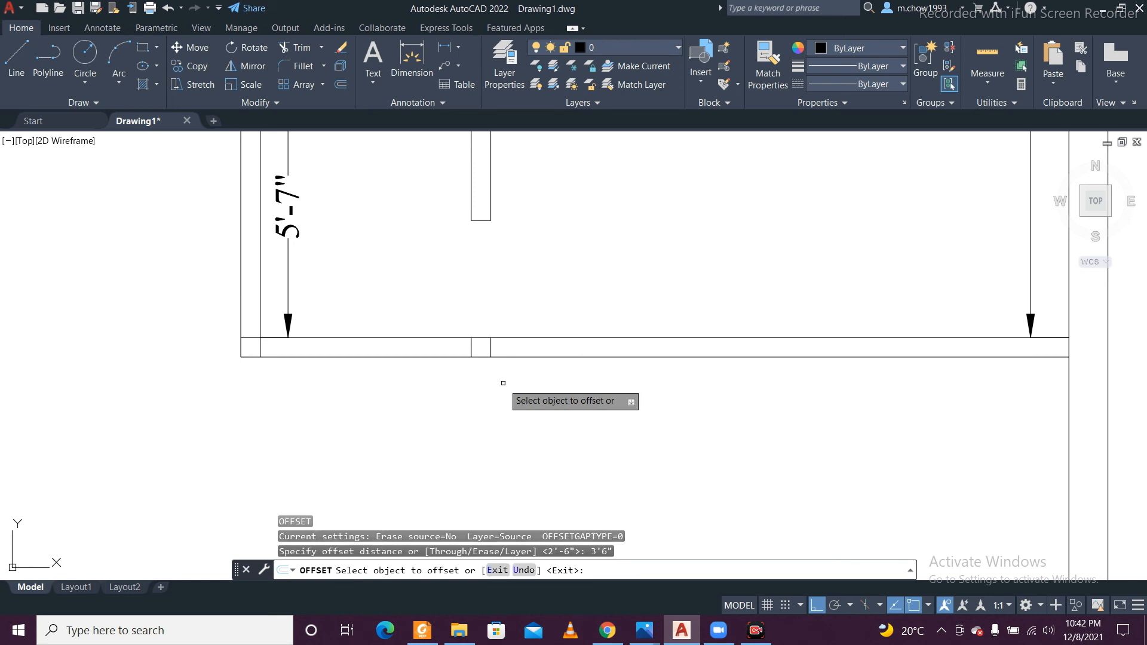
pyautogui.click(490, 346)
pyautogui.click(851, 384)
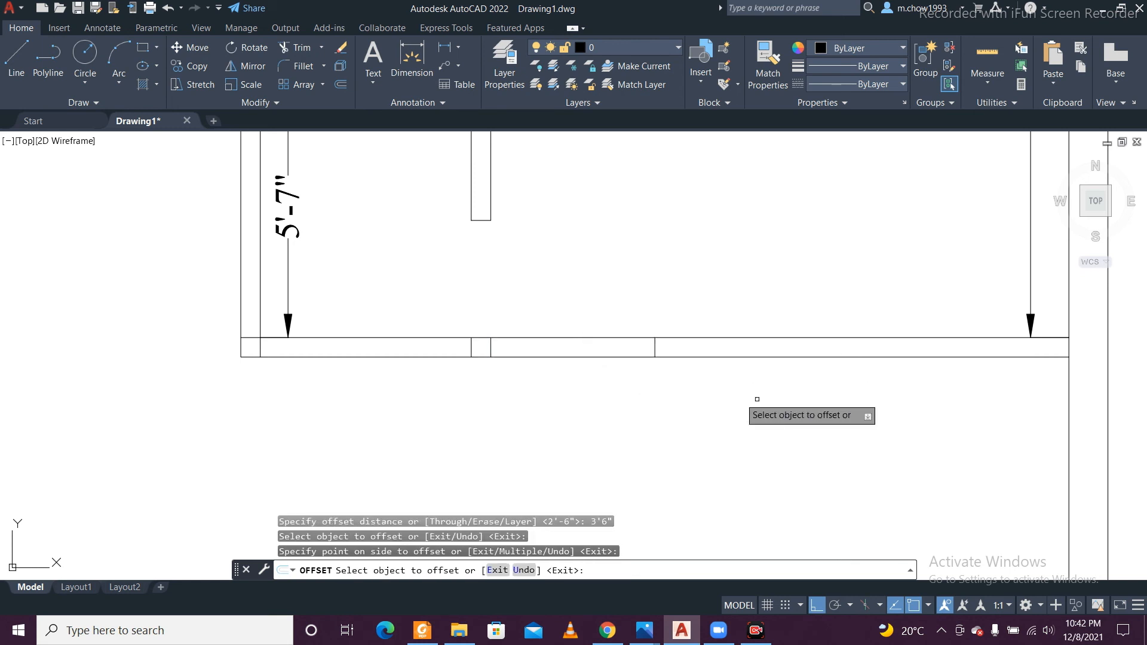
pyautogui.press('Escape')
# Step: Trim both lines of the lower horizontal wall between the stub and the offset line, and trim the stub's left line
pyautogui.press('Return')
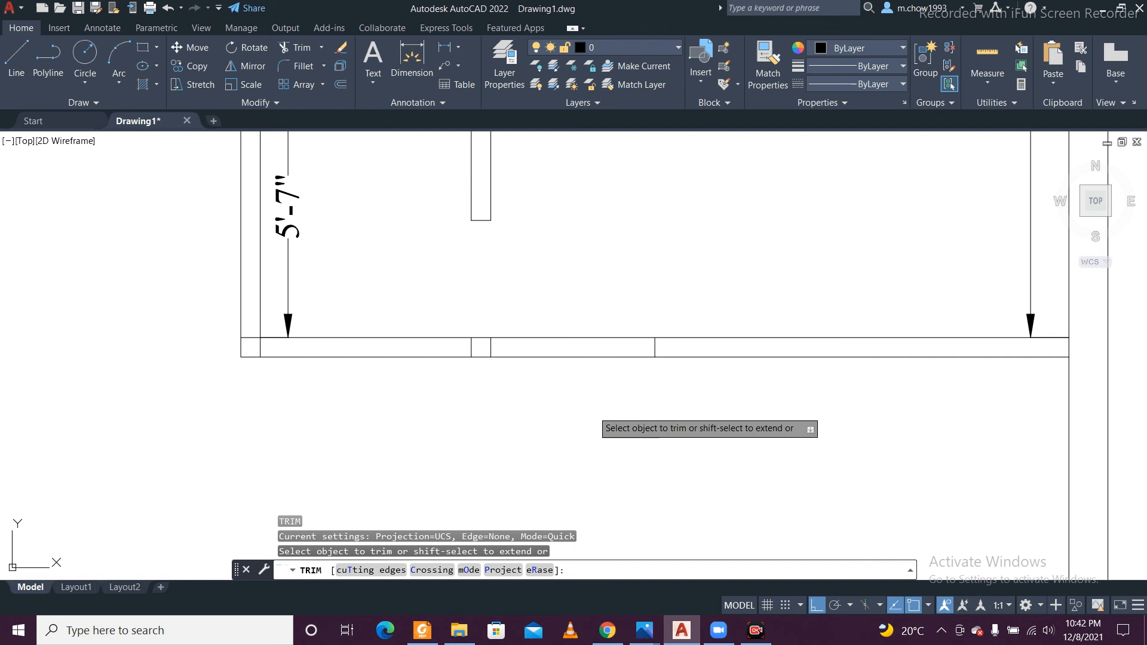
pyautogui.click(595, 409)
pyautogui.click(627, 287)
pyautogui.press('Return')
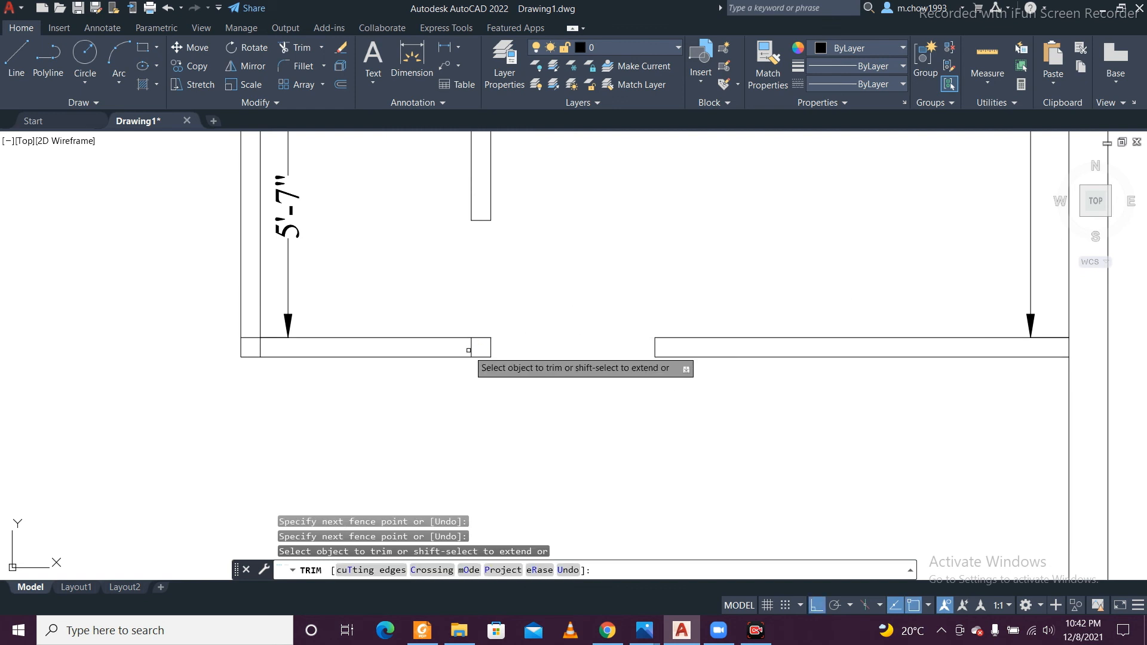
pyautogui.click(471, 345)
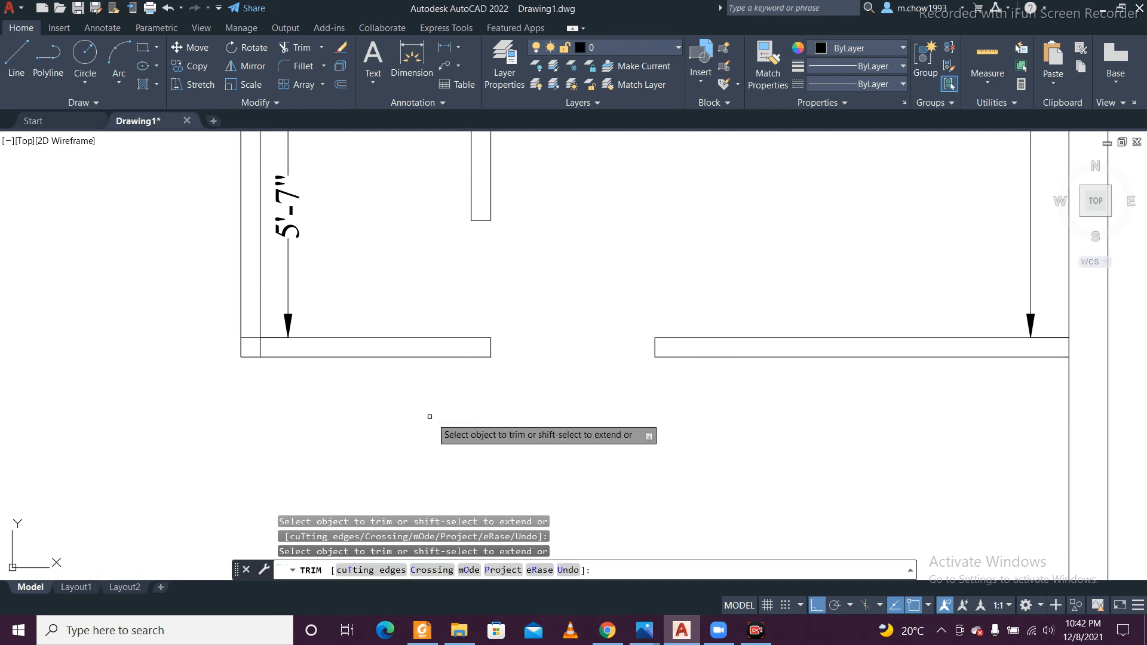
# Step: Add the multiline text label KITCHEN in bold 6" lettering in the middle of the upper-left room
pyautogui.scroll(-5, 428, 412)
pyautogui.moveTo(552, 331); pyautogui.dragTo(626, 363, button='middle')
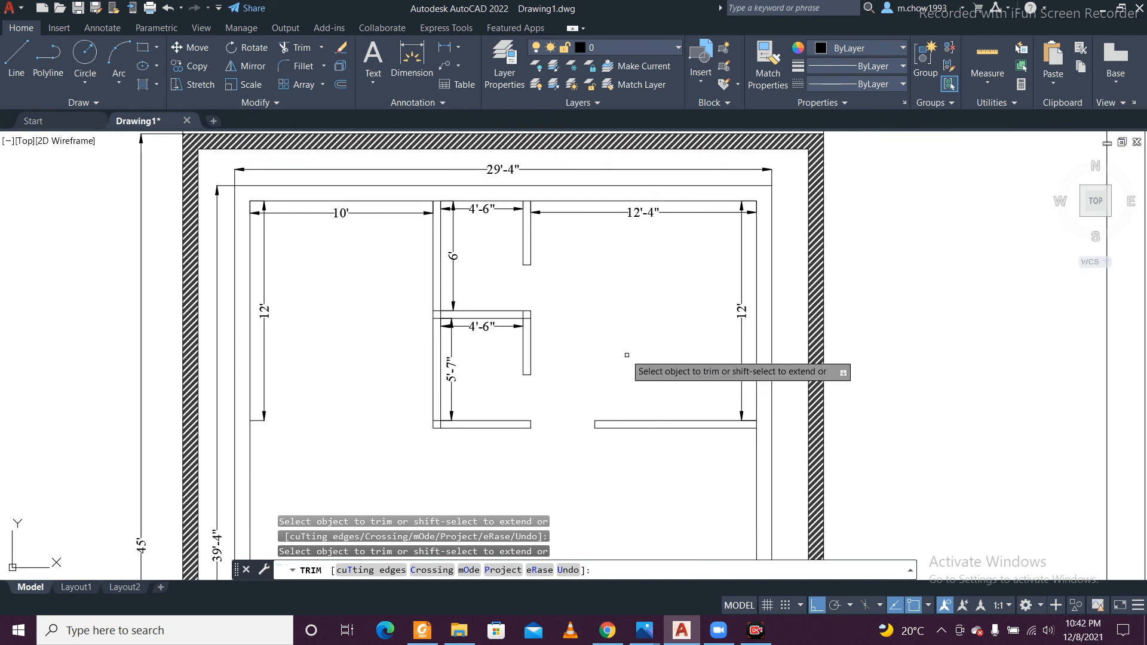
pyautogui.click(373, 82)
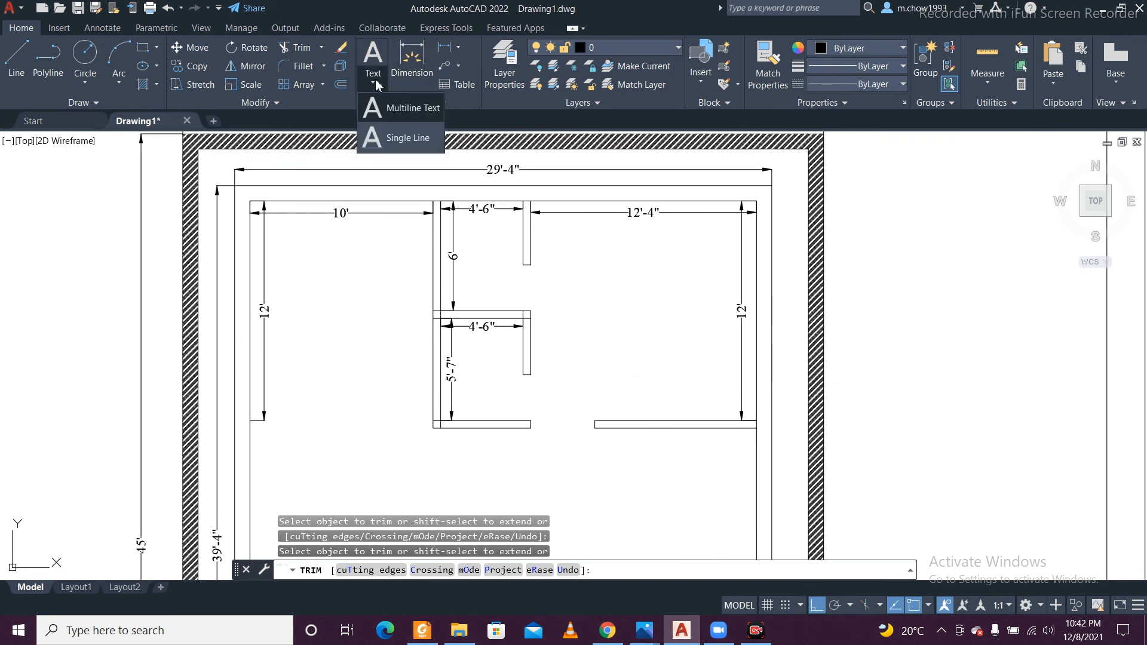
pyautogui.click(406, 109)
pyautogui.click(295, 297)
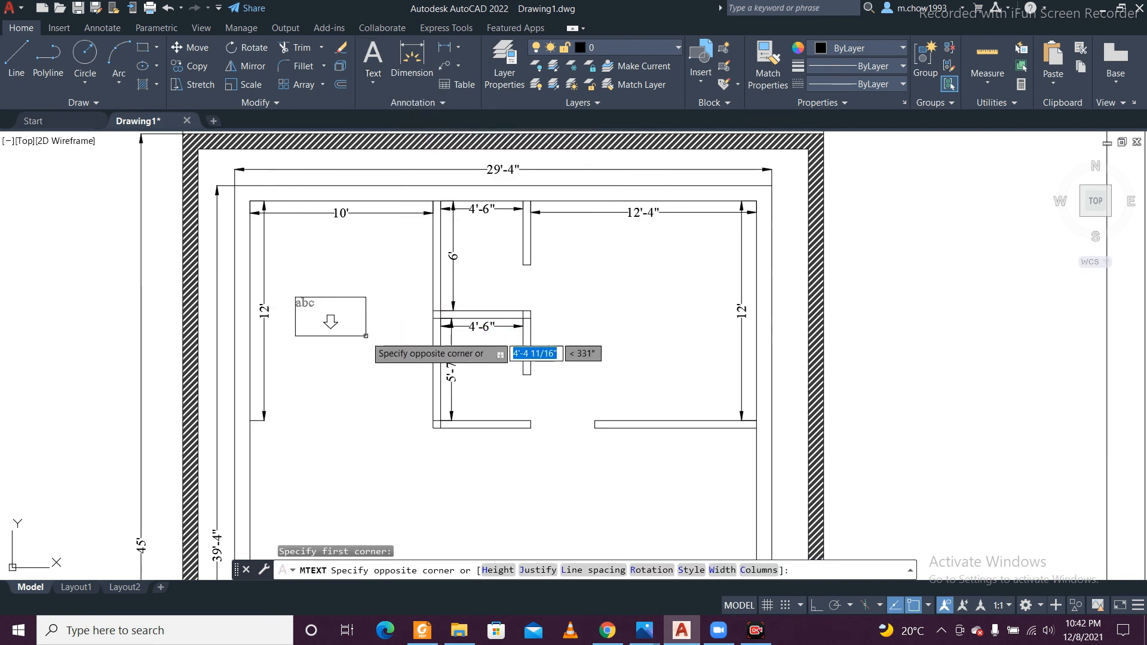
pyautogui.click(367, 337)
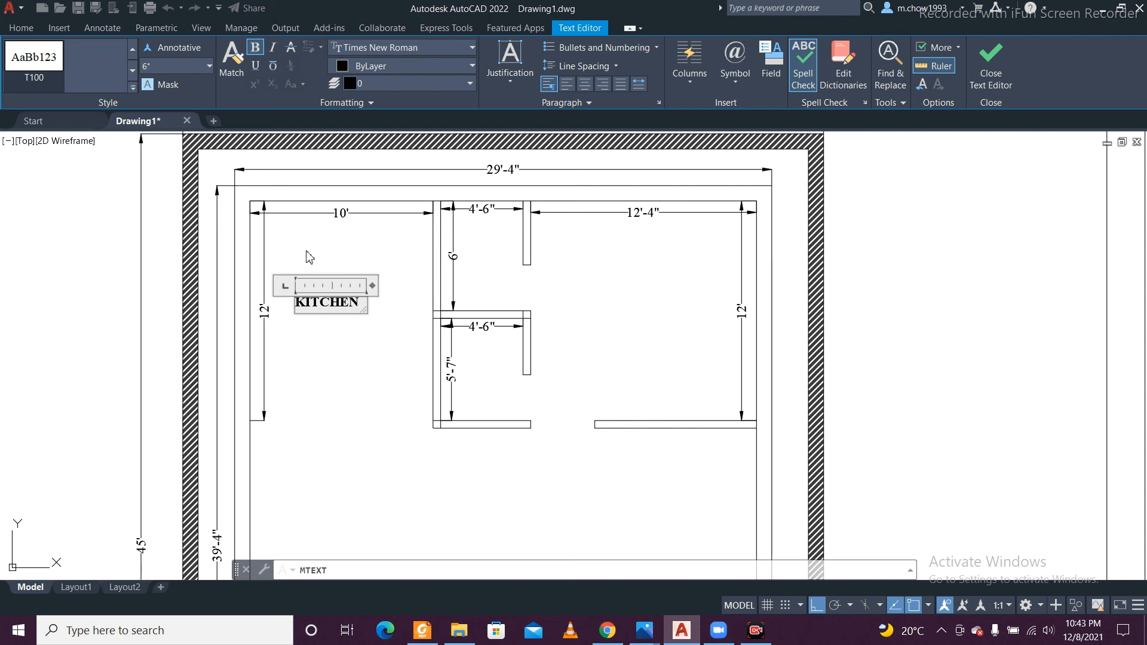
pyautogui.click(386, 326)
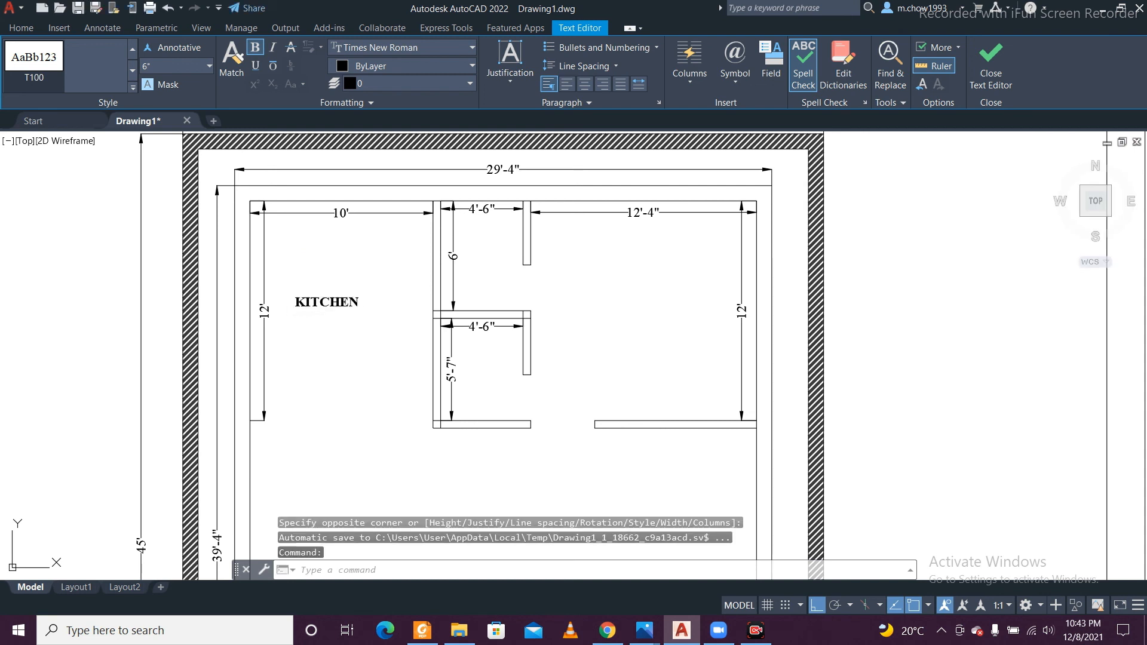
# Step: Copy the KITCHEN label into the two small middle rooms and the upper-right room, with Ortho off
pyautogui.click(366, 327)
pyautogui.click(317, 263)
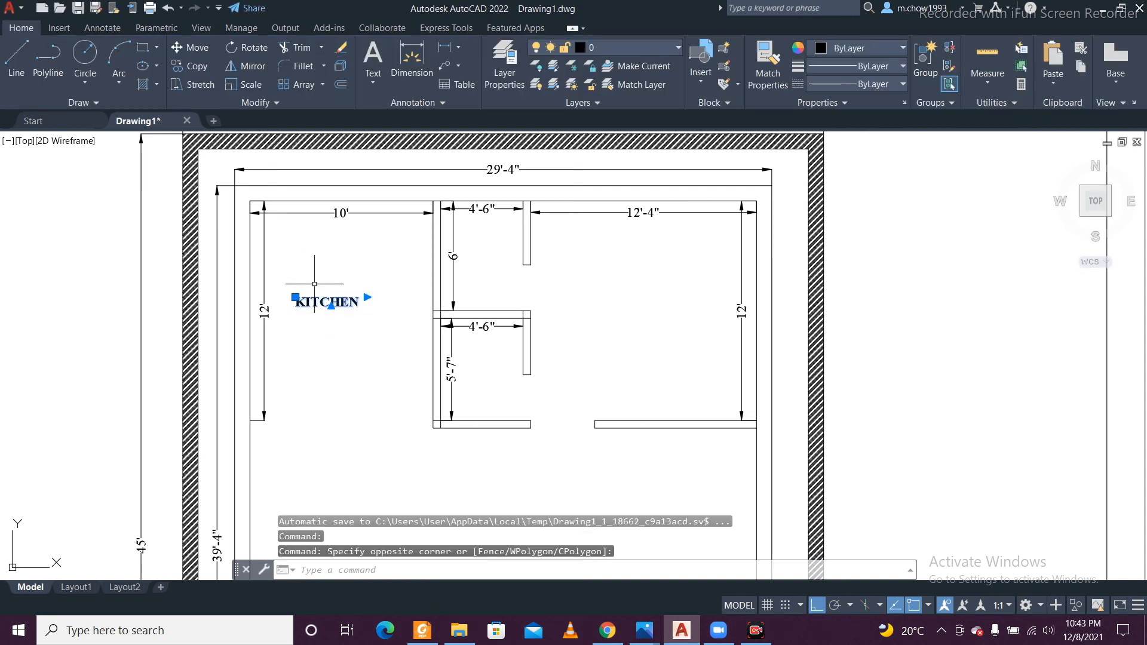
pyautogui.click(191, 65)
pyautogui.click(296, 302)
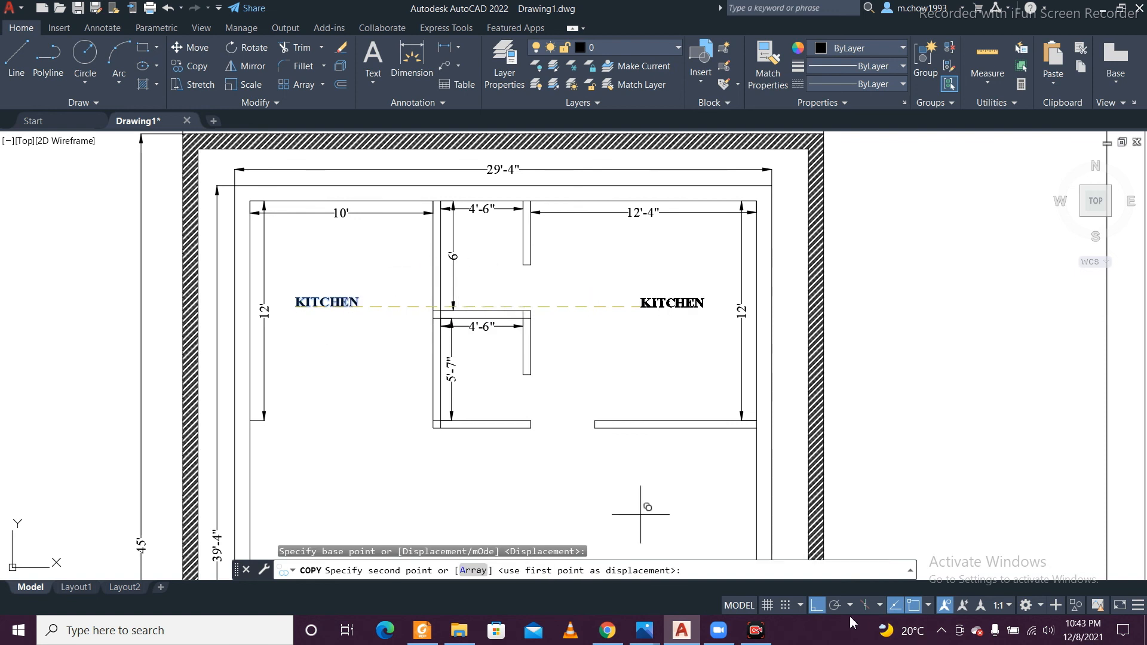
pyautogui.click(816, 605)
pyautogui.scroll(4, 478, 284)
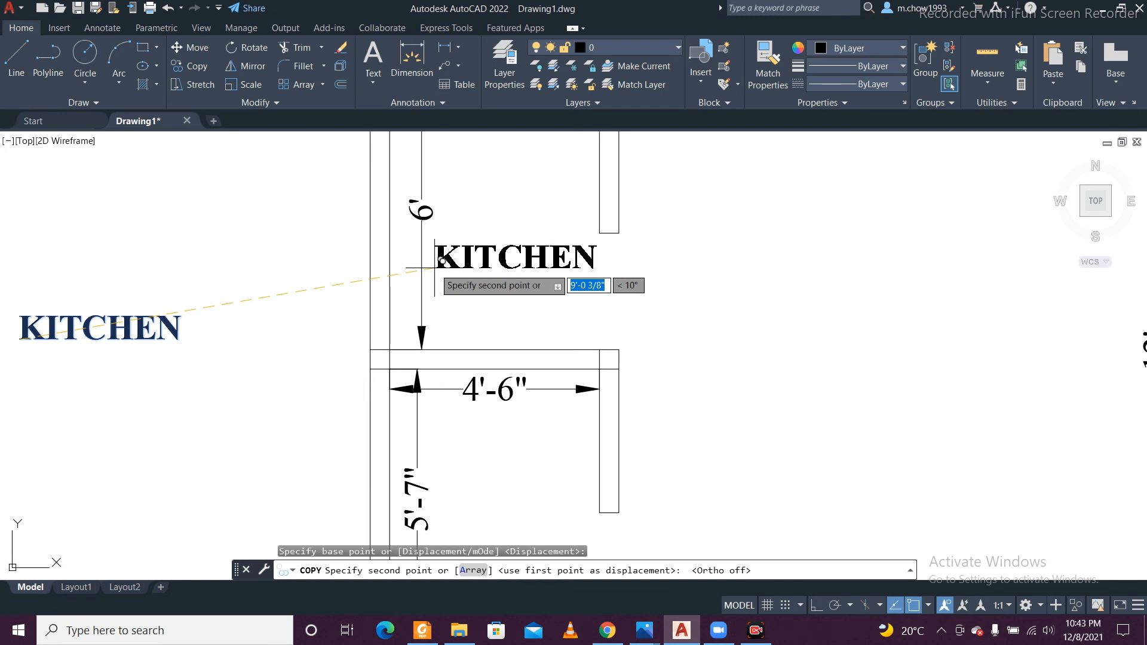
pyautogui.click(440, 269)
pyautogui.scroll(4, 427, 463)
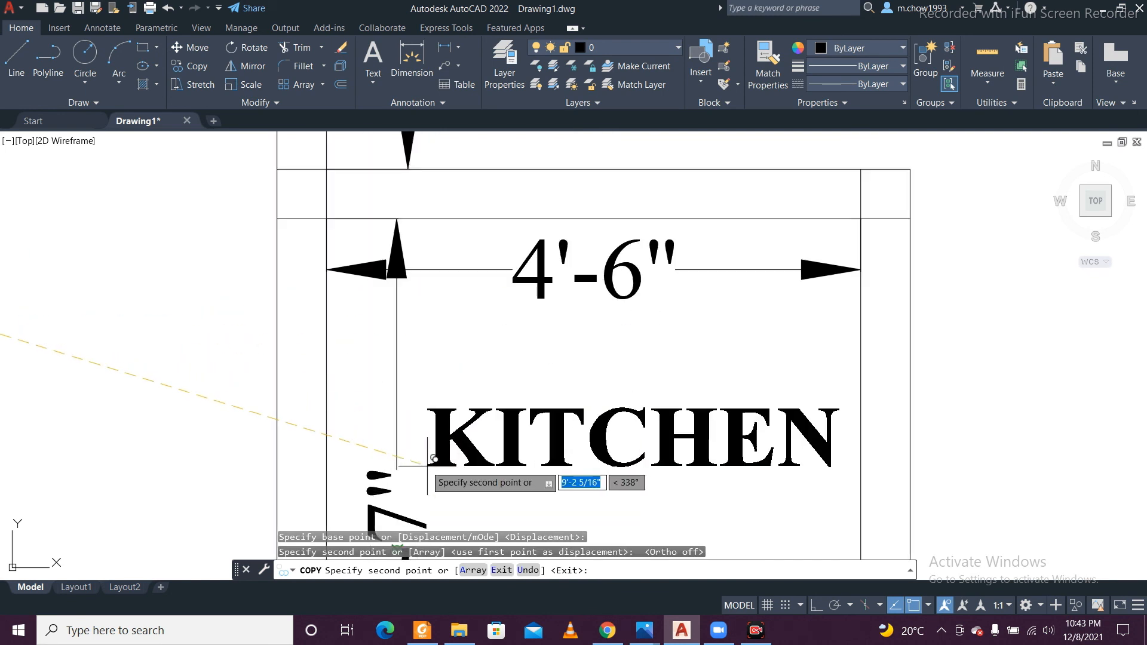
pyautogui.click(418, 459)
pyautogui.scroll(-5, 418, 478)
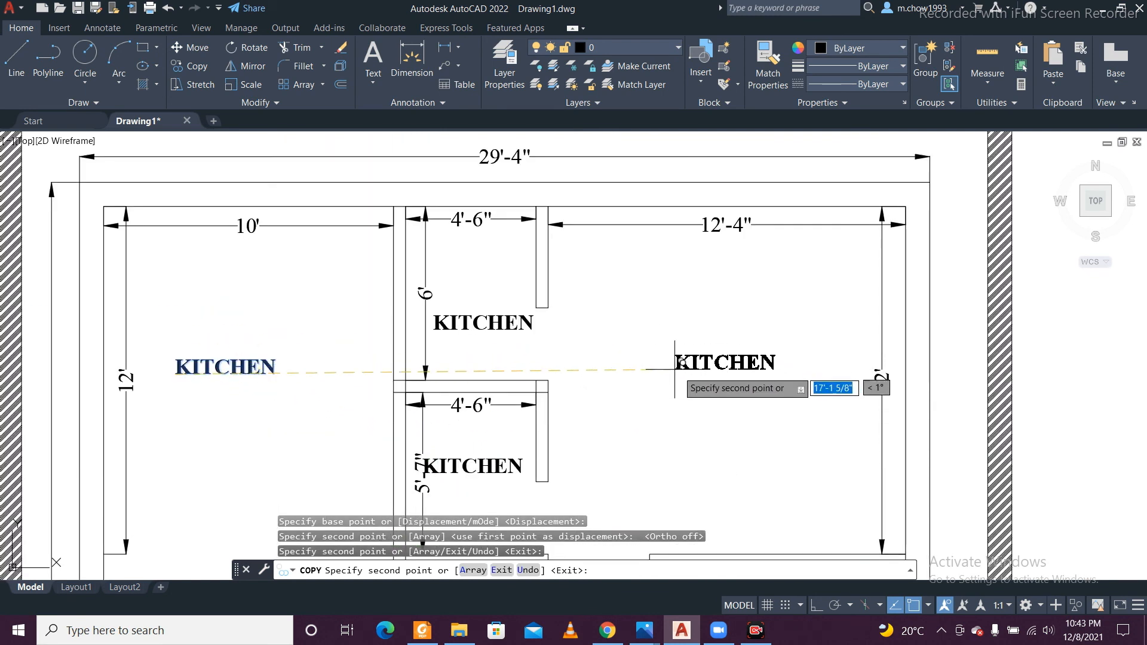
pyautogui.click(675, 369)
pyautogui.press('Escape')
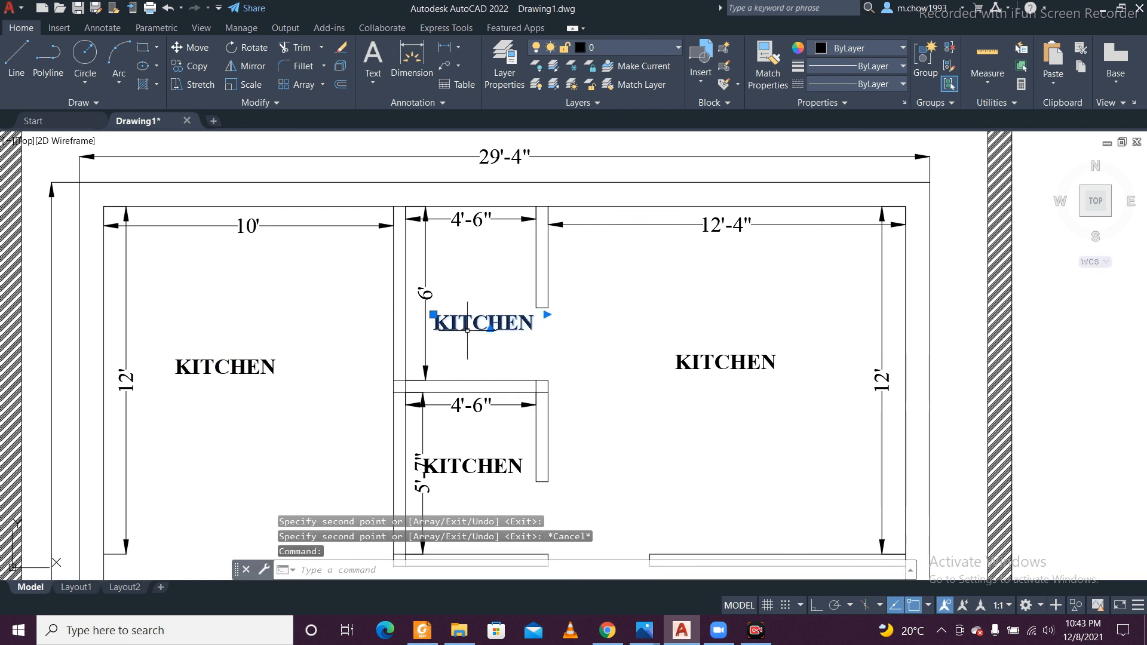
# Step: Change the copied labels in the upper and lower middle rooms to TOILET
pyautogui.doubleClick(471, 327)
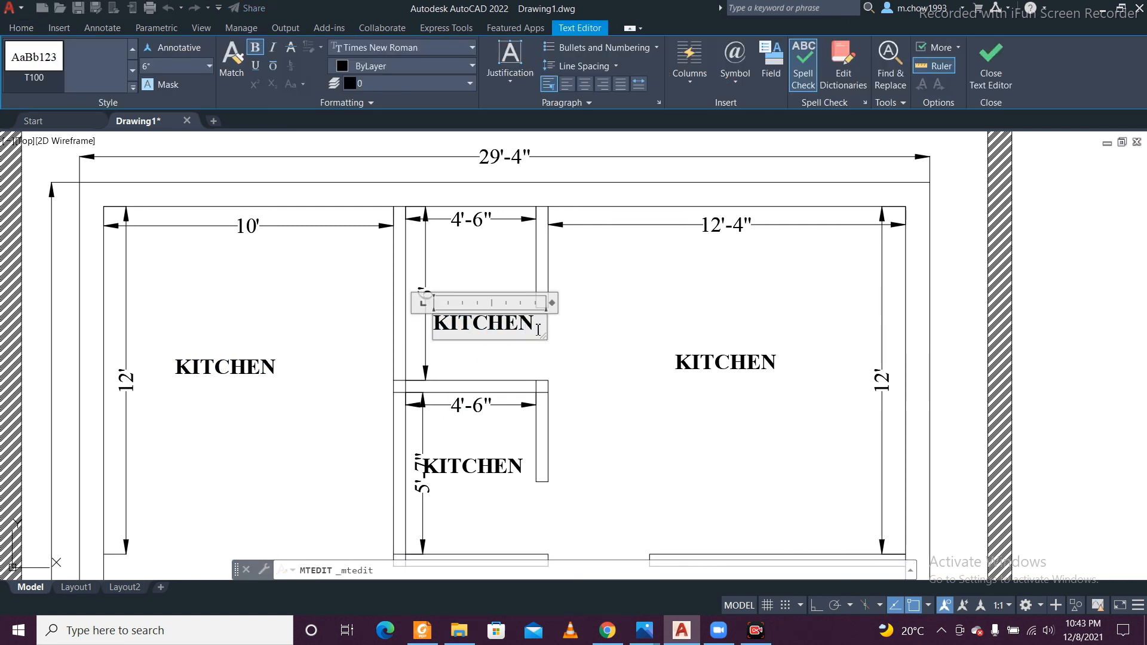
pyautogui.moveTo(538, 330); pyautogui.dragTo(443, 307)
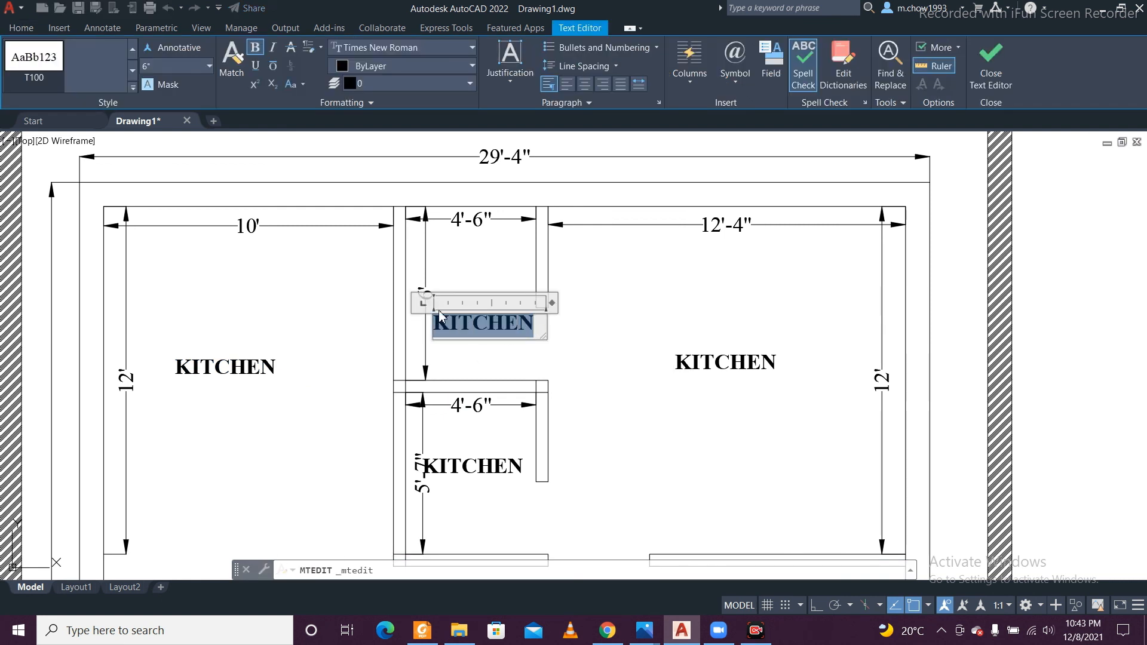
pyautogui.write('TOILET')
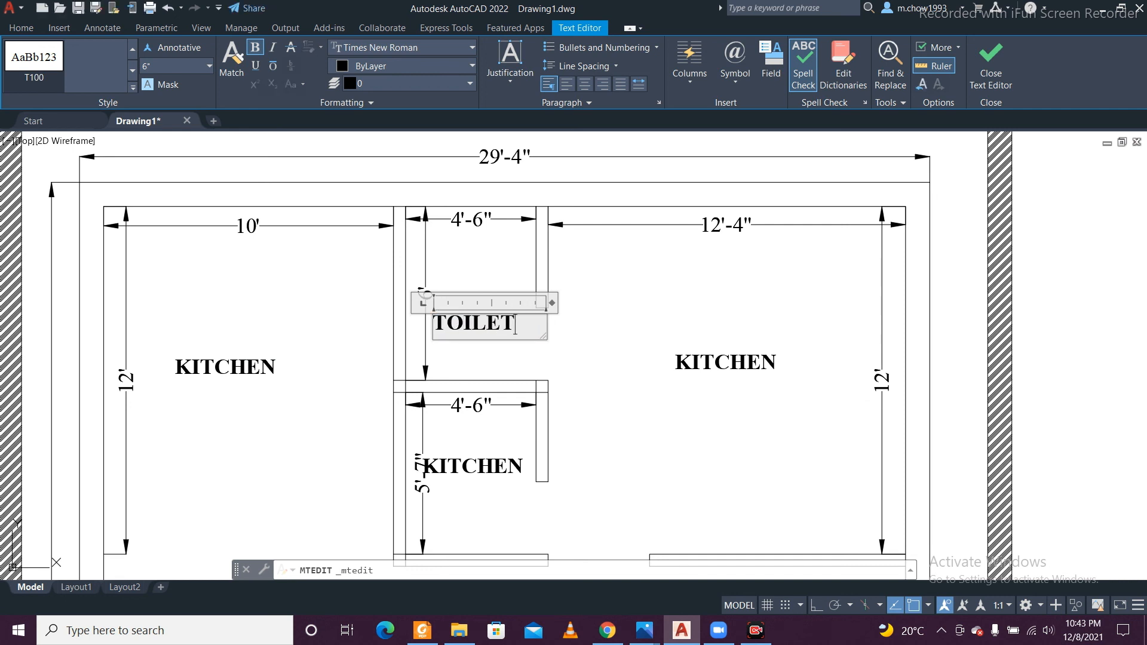
pyautogui.click(496, 503)
pyautogui.doubleClick(486, 469)
pyautogui.doubleClick(487, 470)
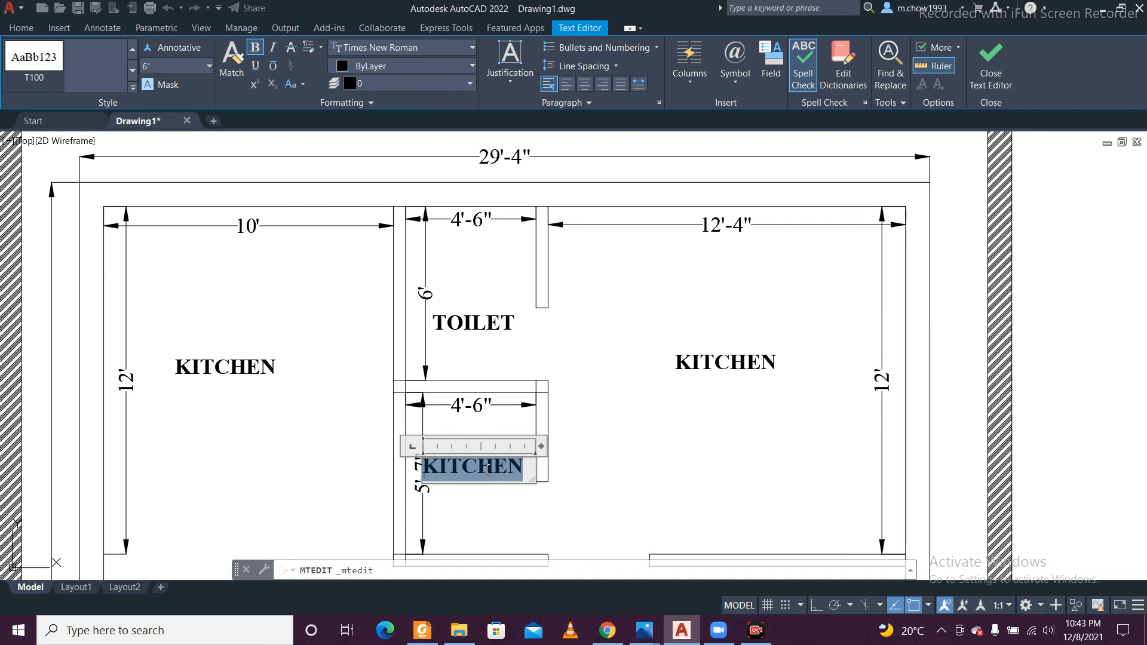
pyautogui.write('TOILET')
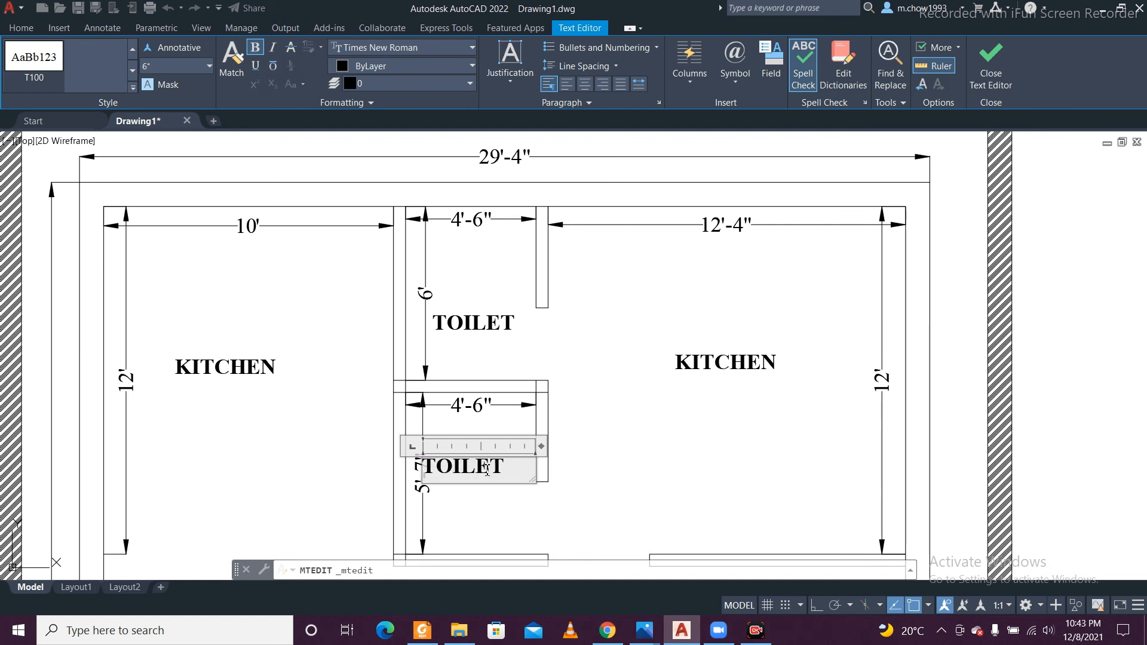
pyautogui.click(731, 470)
# Step: Move the TOILET label in the lower middle room about 4" to the right, away from the vertical dimension
pyautogui.click(504, 487)
pyautogui.click(444, 440)
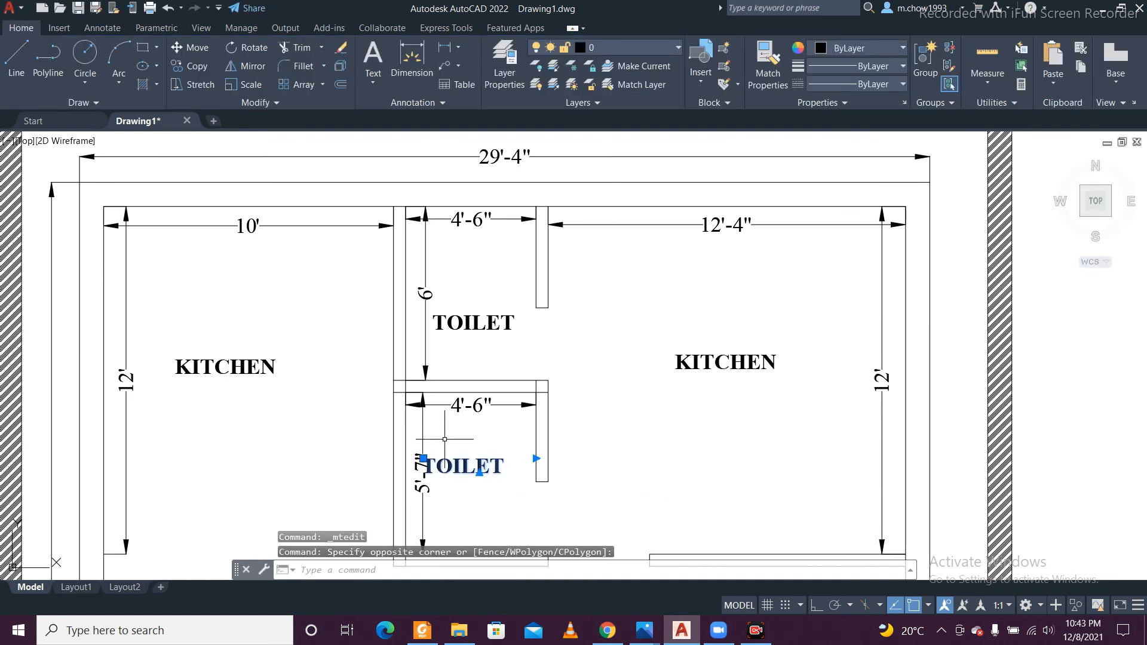
pyautogui.write('m')
pyautogui.press('Return')
pyautogui.click(833, 551)
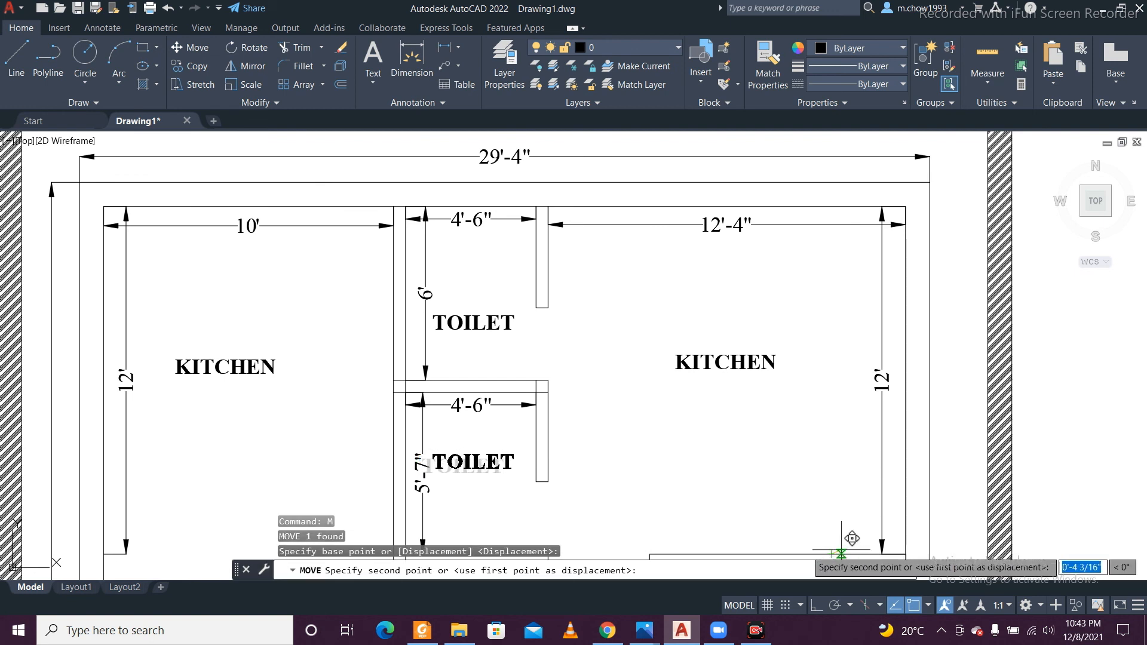
pyautogui.click(843, 551)
# Step: Change the KITCHEN label in the upper-right room to MASTER BEDROOM, split over two lines
pyautogui.click(792, 394)
pyautogui.click(737, 374)
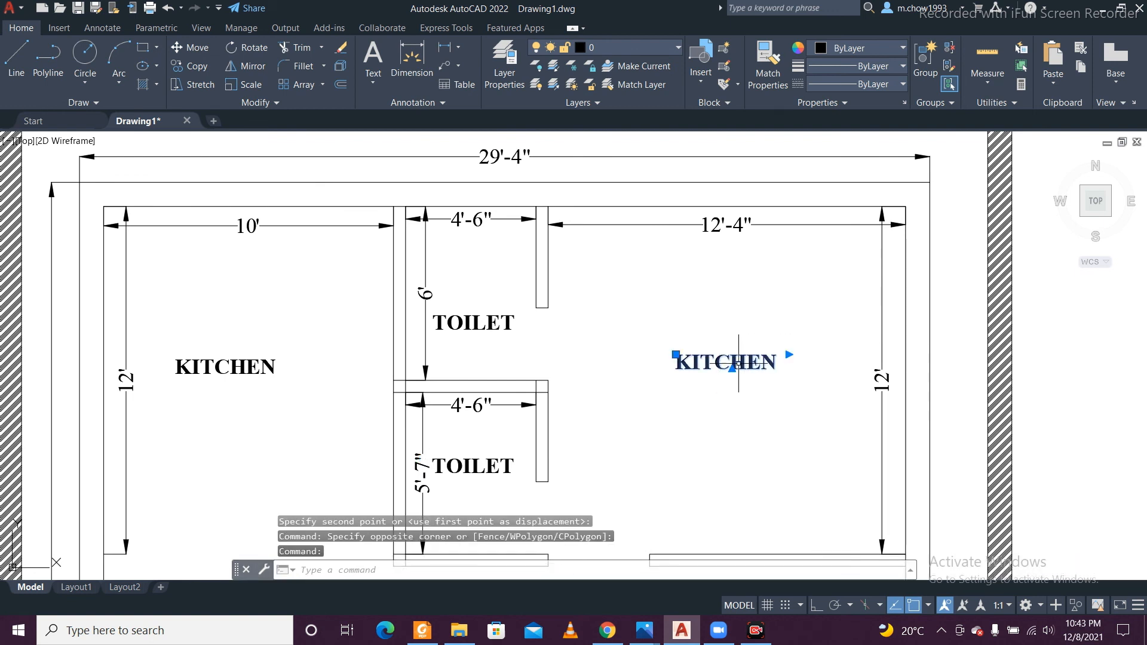
pyautogui.doubleClick(741, 366)
pyautogui.doubleClick(741, 366)
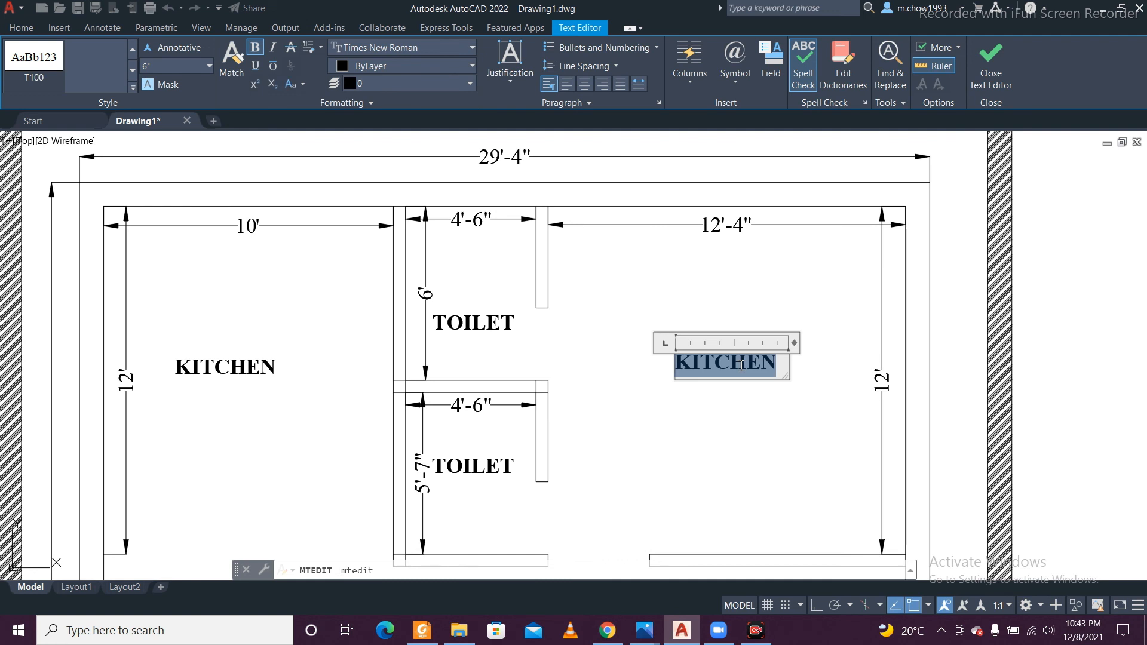
pyautogui.write('MASTER')
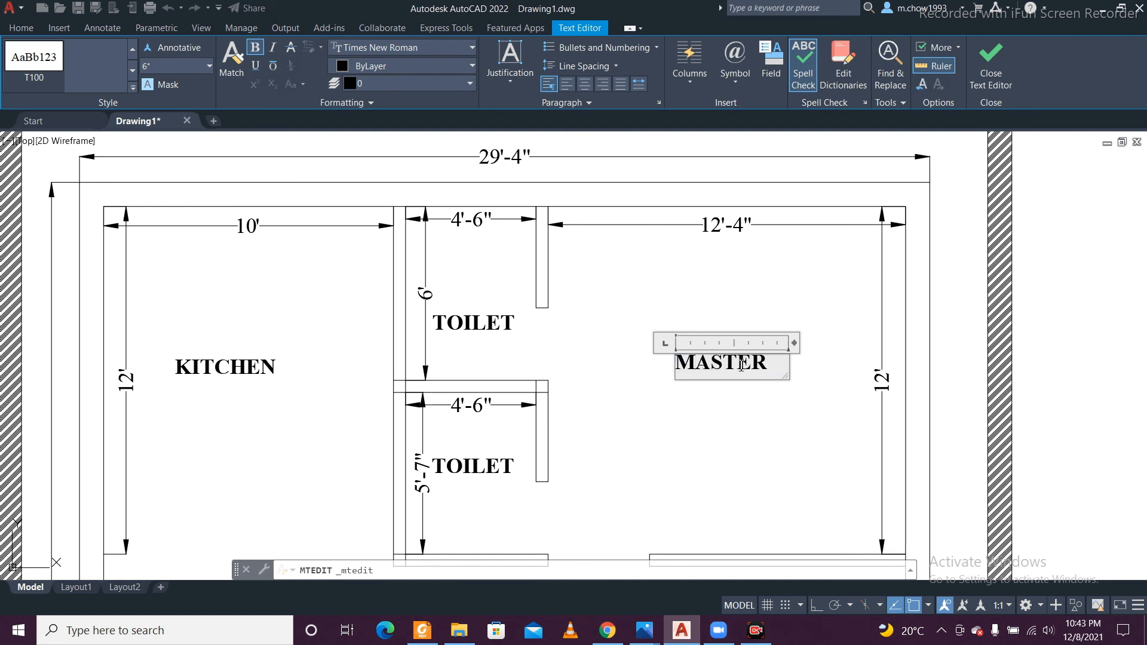
pyautogui.press('Return')
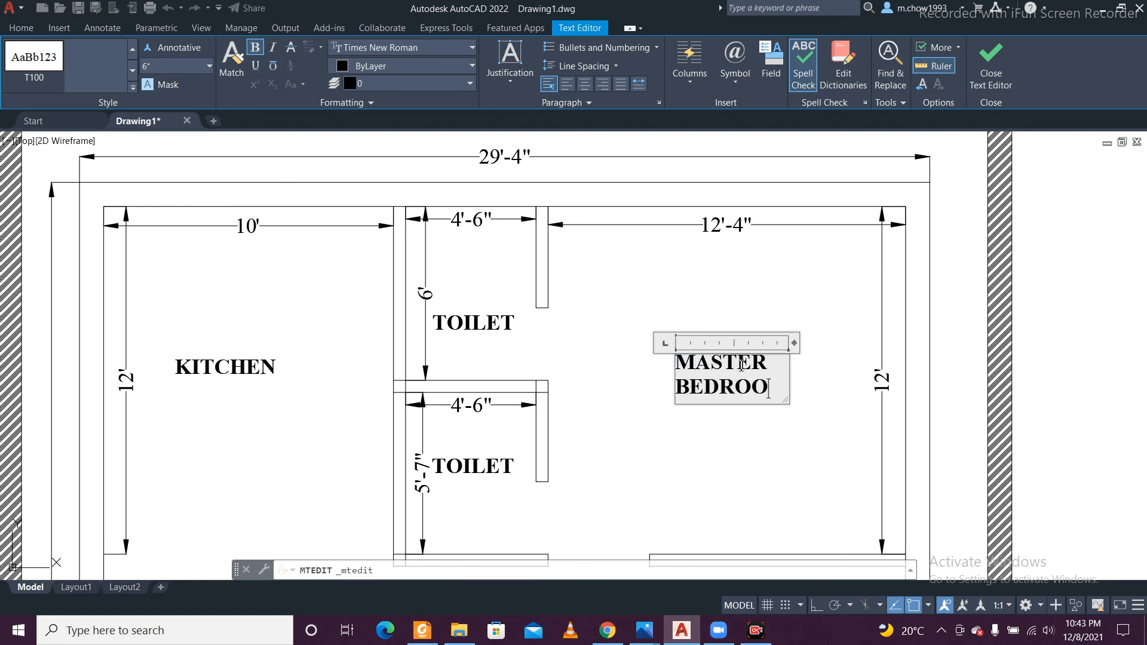
pyautogui.click(801, 317)
# Step: Examine the labelled rooms, the compass cell of the title block and the whole sheet
pyautogui.scroll(-7, 615, 307)
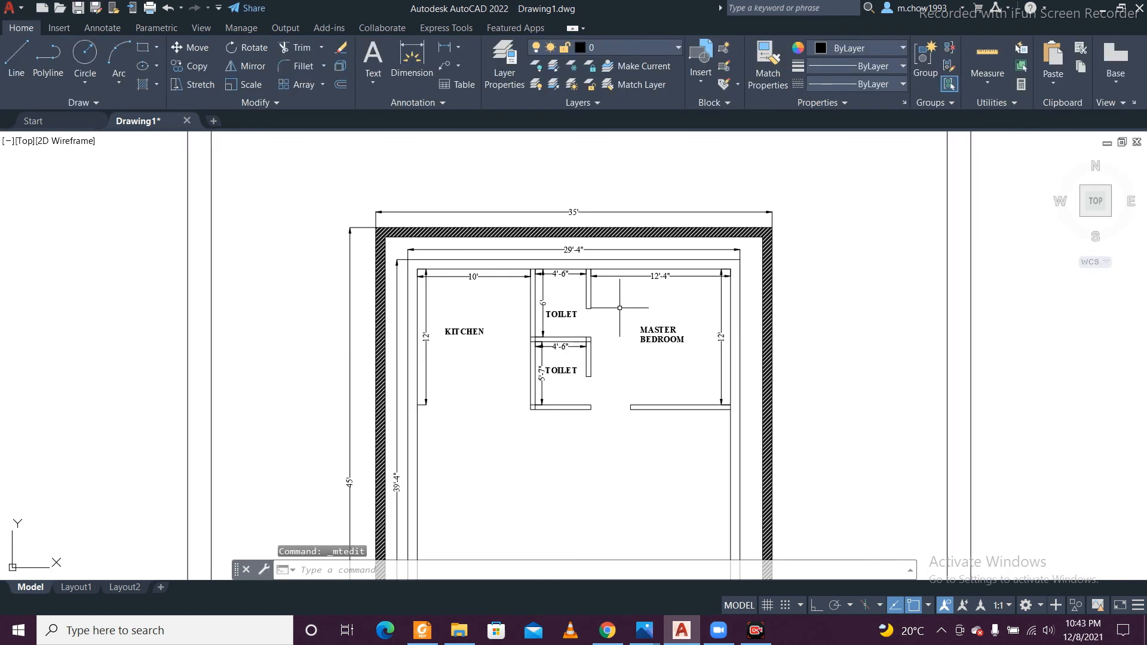
pyautogui.scroll(5, 631, 325)
pyautogui.scroll(-4, 631, 324)
pyautogui.scroll(4, 615, 394)
pyautogui.scroll(-7, 556, 371)
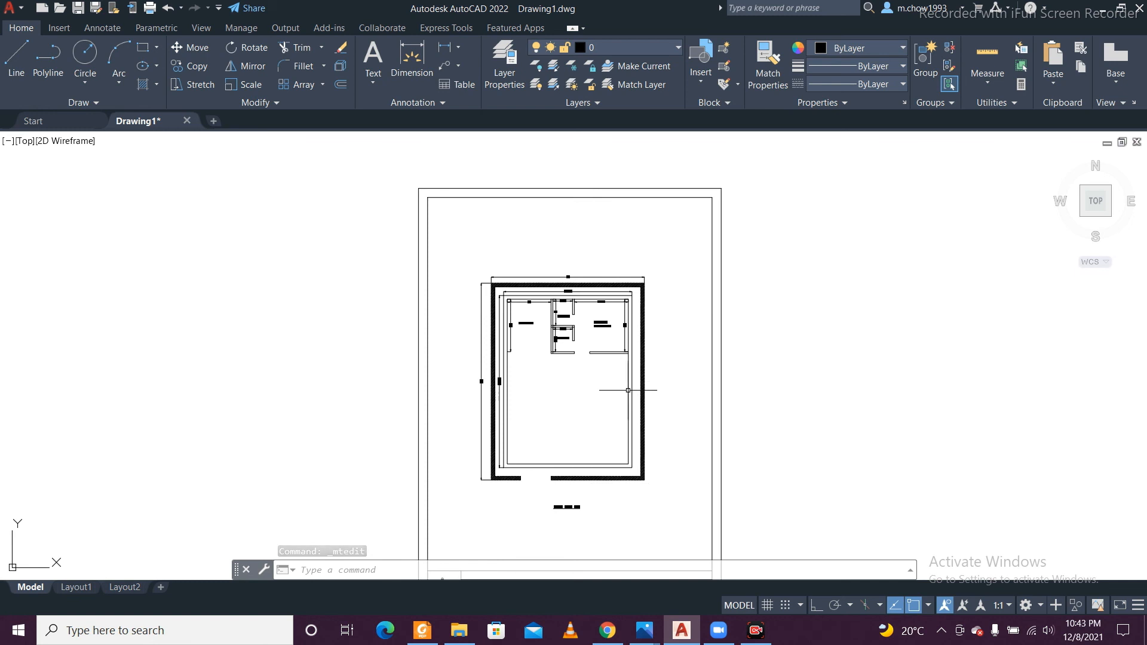
pyautogui.scroll(-2, 630, 392)
pyautogui.scroll(8, 556, 515)
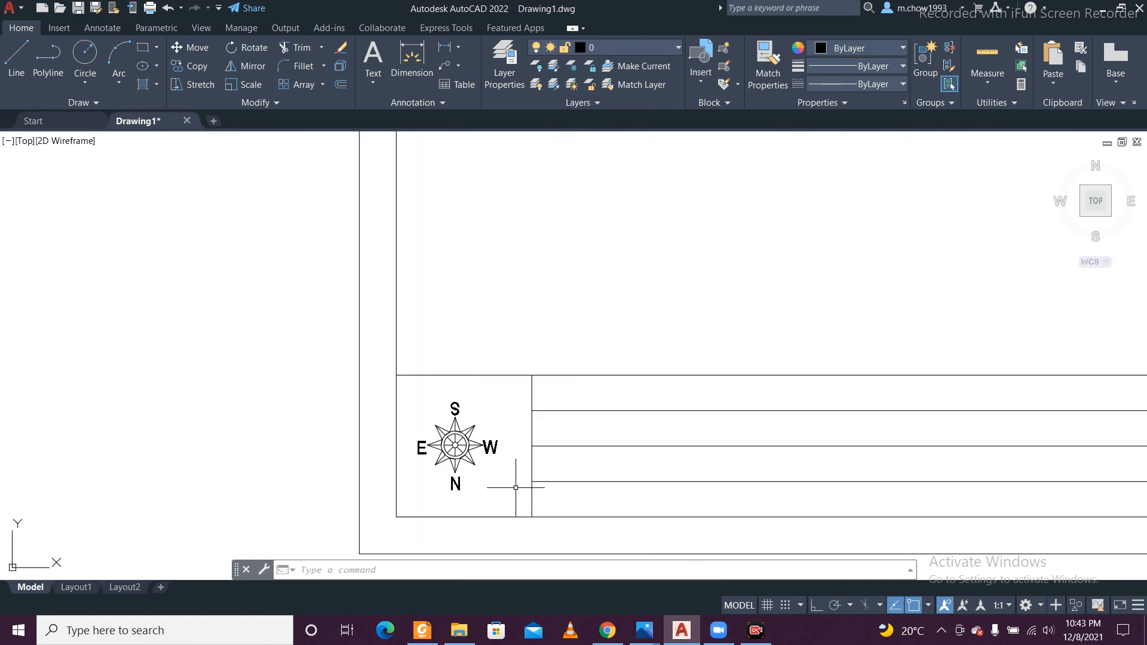
pyautogui.scroll(-4, 518, 479)
pyautogui.moveTo(741, 384); pyautogui.dragTo(690, 464, button='middle')
pyautogui.moveTo(687, 330); pyautogui.dragTo(667, 457, button='middle')
pyautogui.scroll(4, 657, 296)
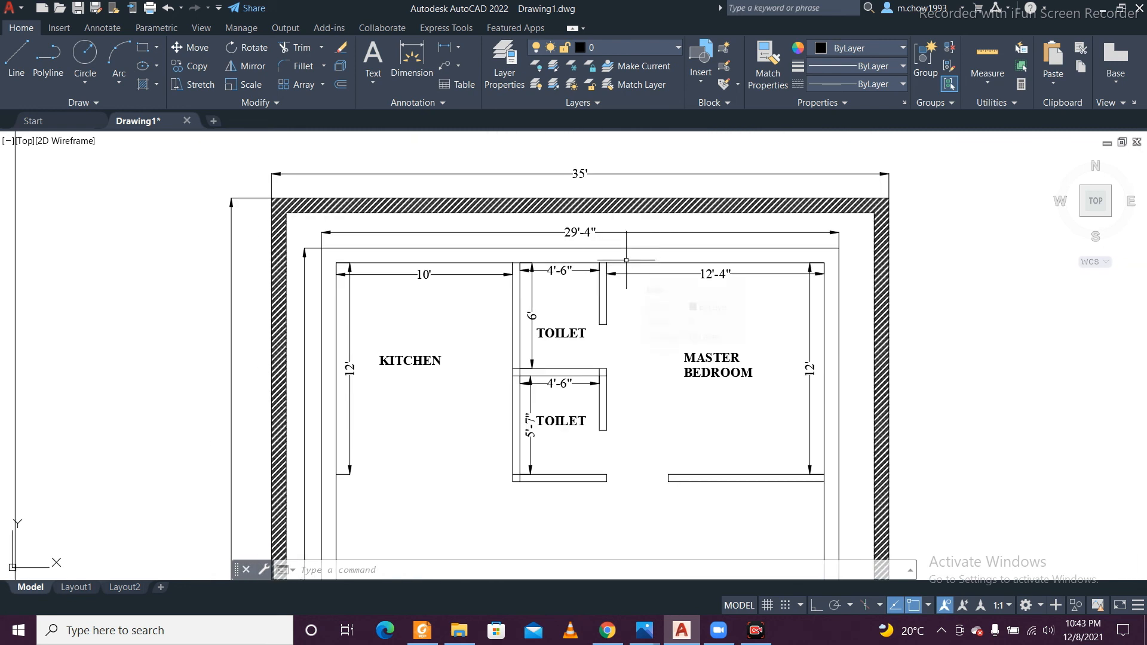
pyautogui.scroll(-4, 626, 260)
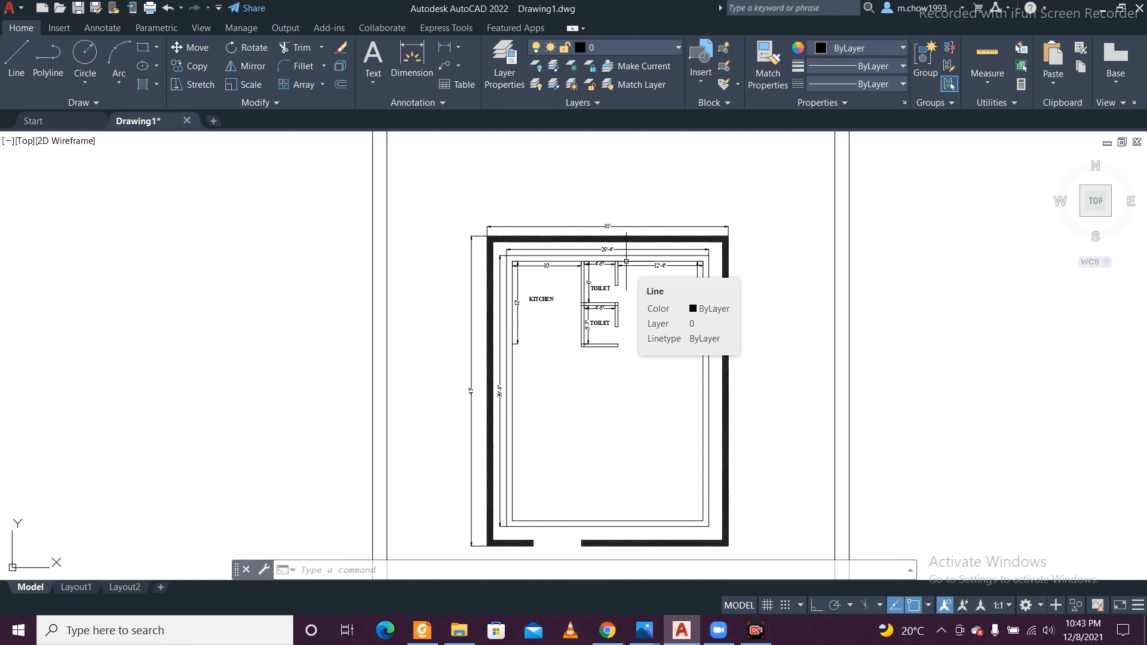
pyautogui.scroll(-4, 626, 261)
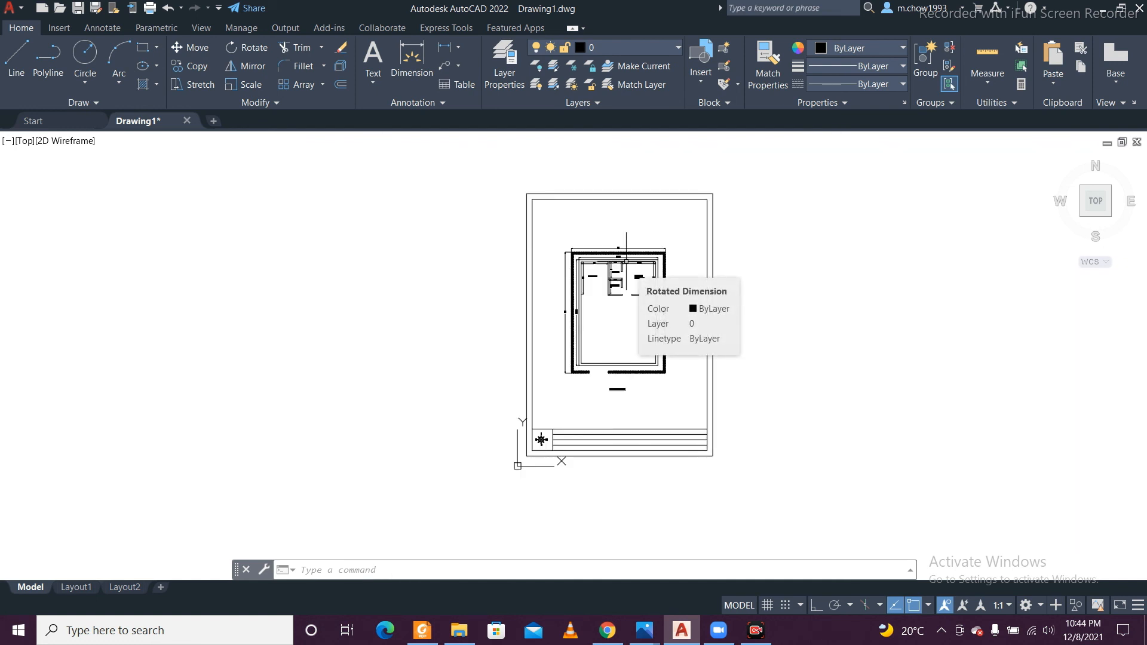
# Step: Set up a plot with the DWG To PDF.pc3 plotter on ISO full bleed A4 (210.00 x 297.00 MM) paper
pyautogui.hotkey('ctrl', 'p')
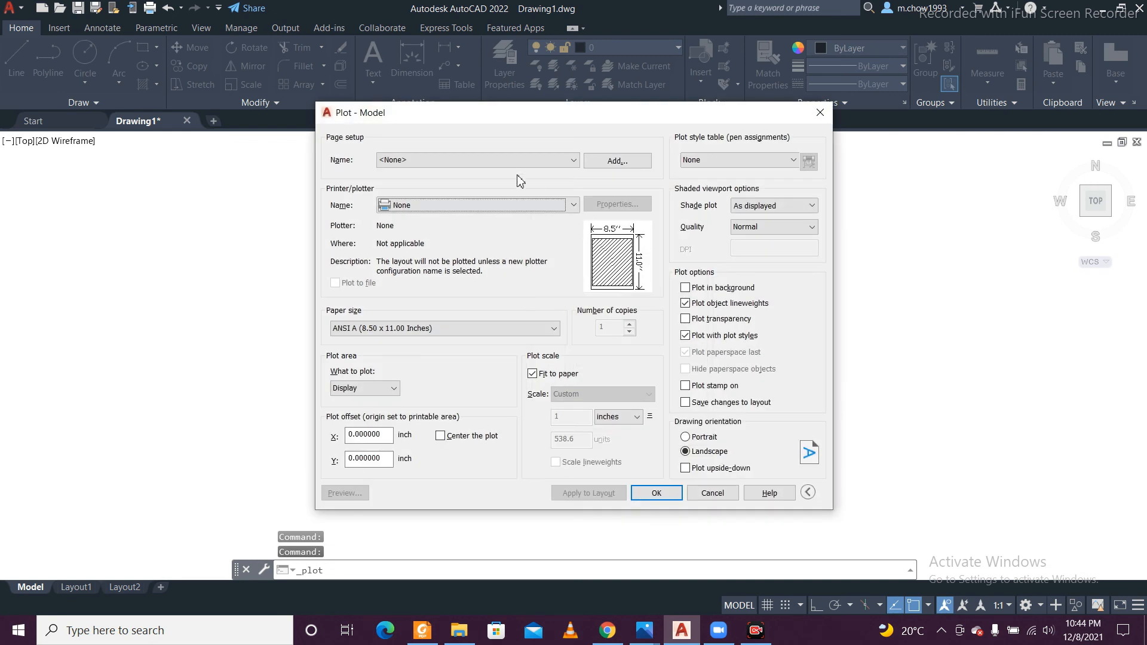
pyautogui.click(507, 206)
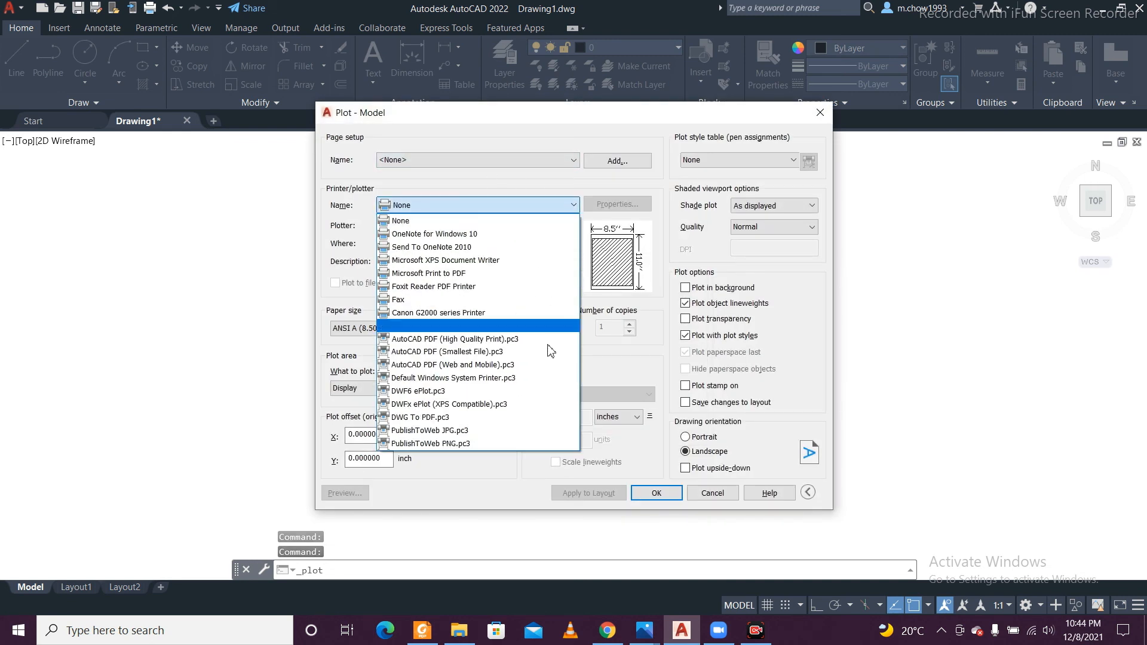
pyautogui.click(517, 422)
pyautogui.click(513, 328)
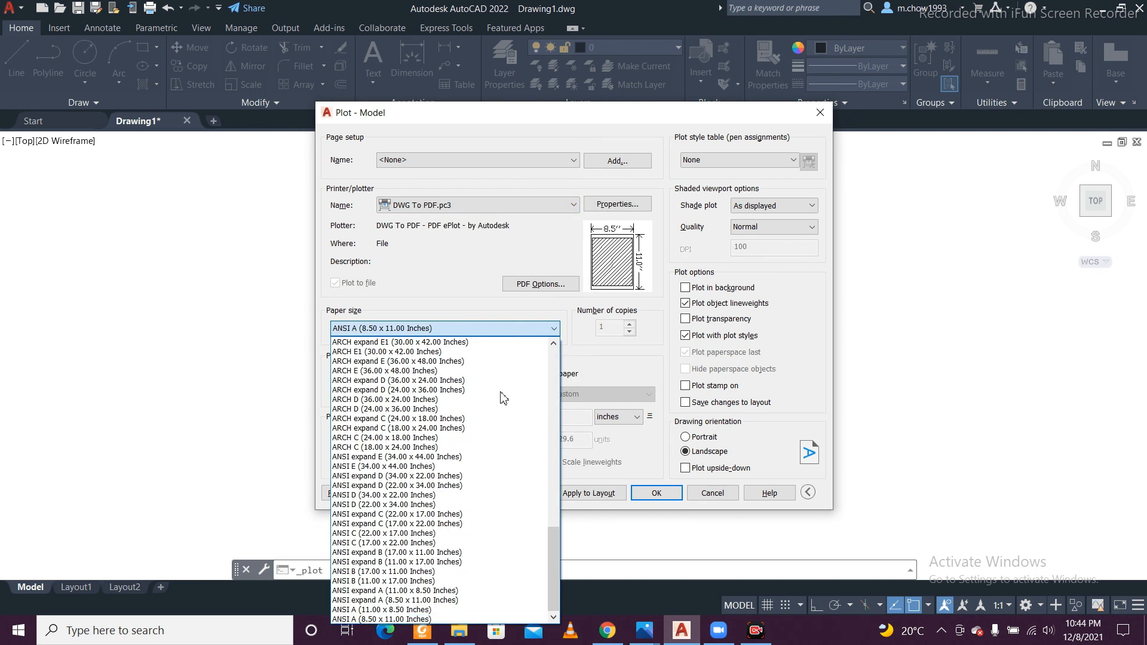
pyautogui.scroll(3, 502, 421)
pyautogui.scroll(2, 499, 416)
pyautogui.moveTo(553, 517); pyautogui.dragTo(557, 332)
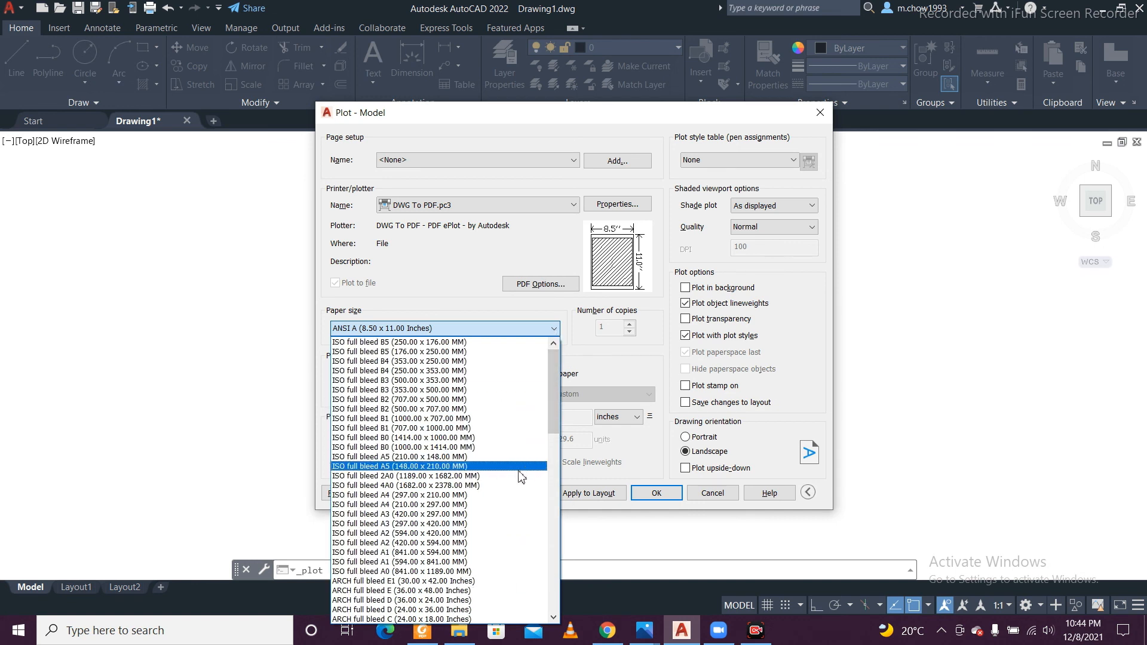
pyautogui.click(524, 495)
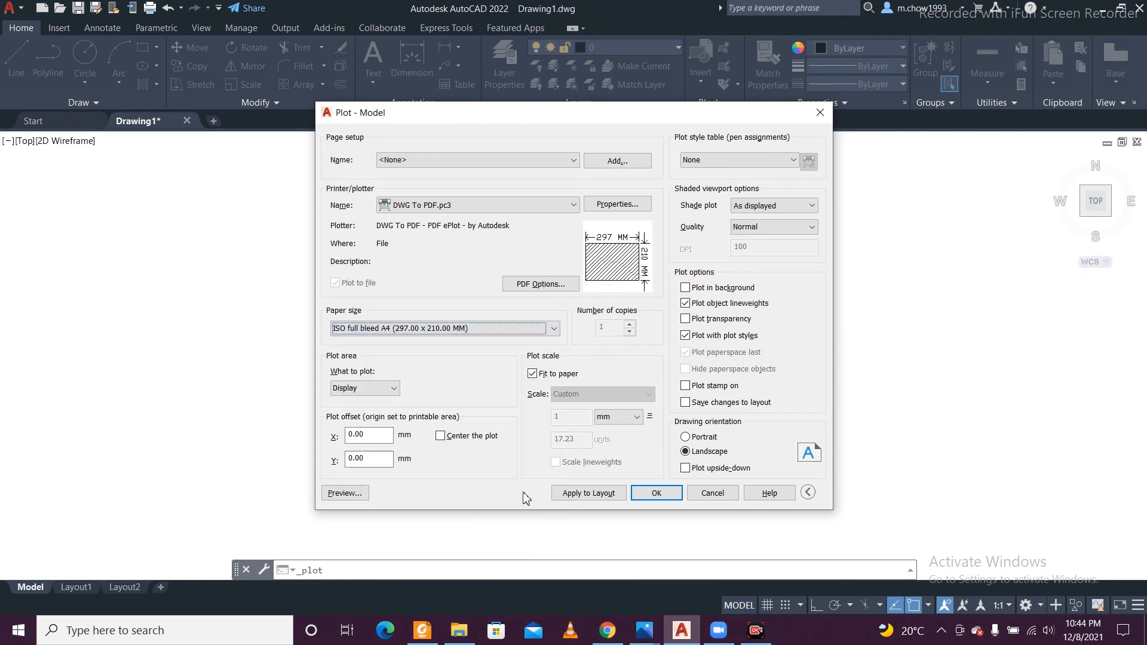
pyautogui.click(545, 328)
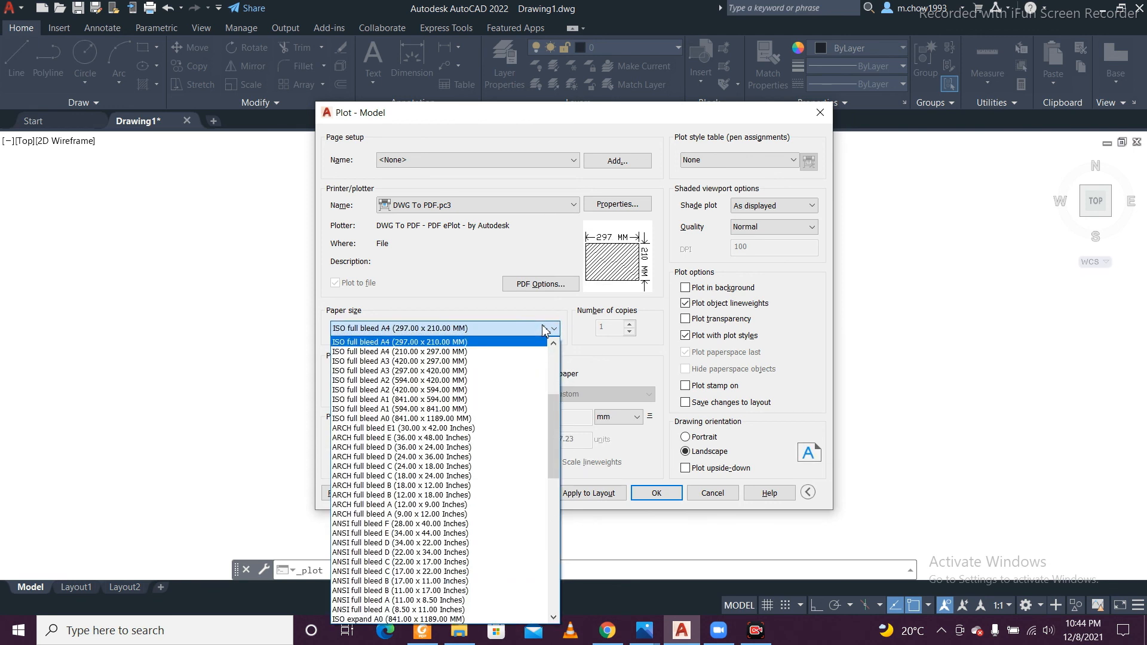
pyautogui.click(536, 352)
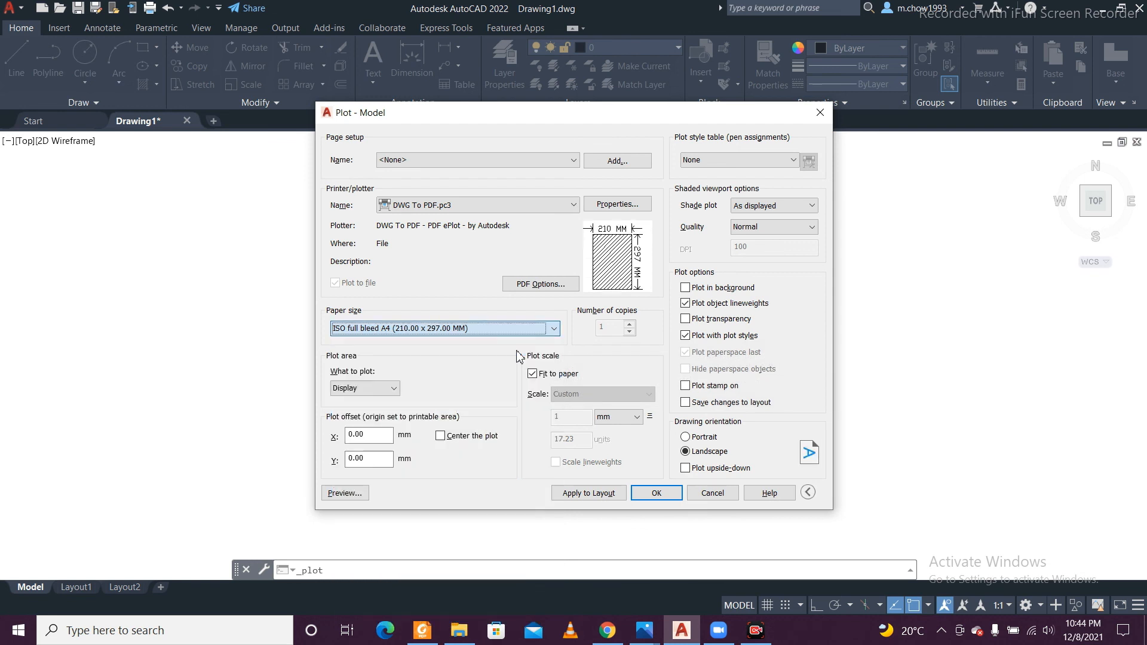
# Step: Set the plot area to a window around the sheet's outer border, centred on the paper in portrait orientation
pyautogui.click(382, 388)
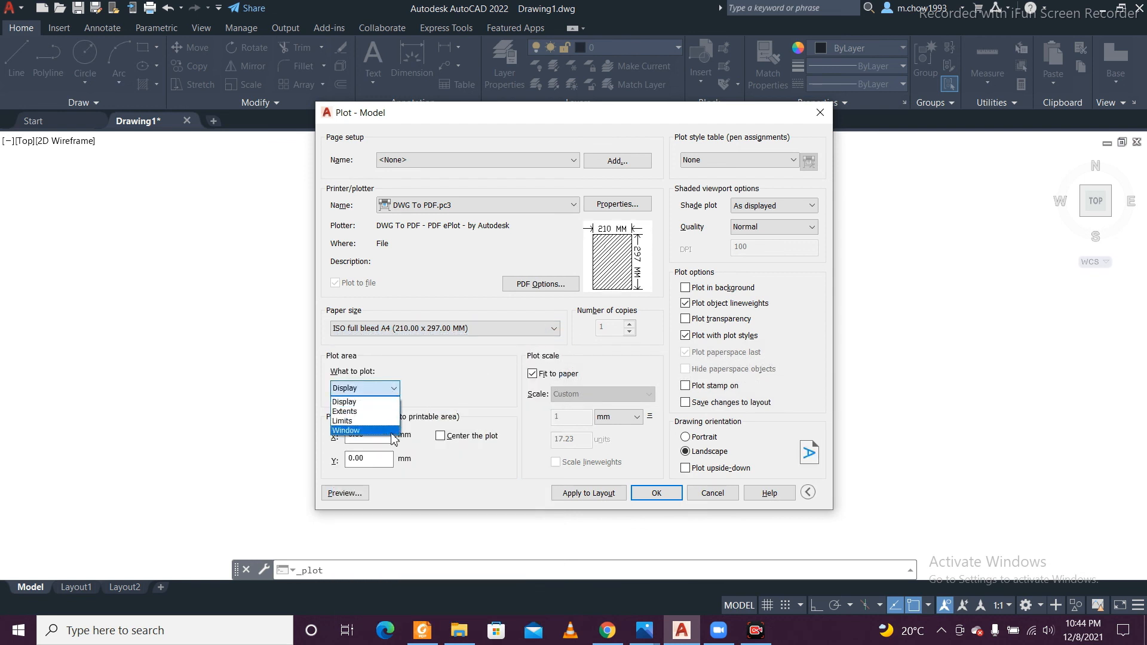
pyautogui.click(389, 430)
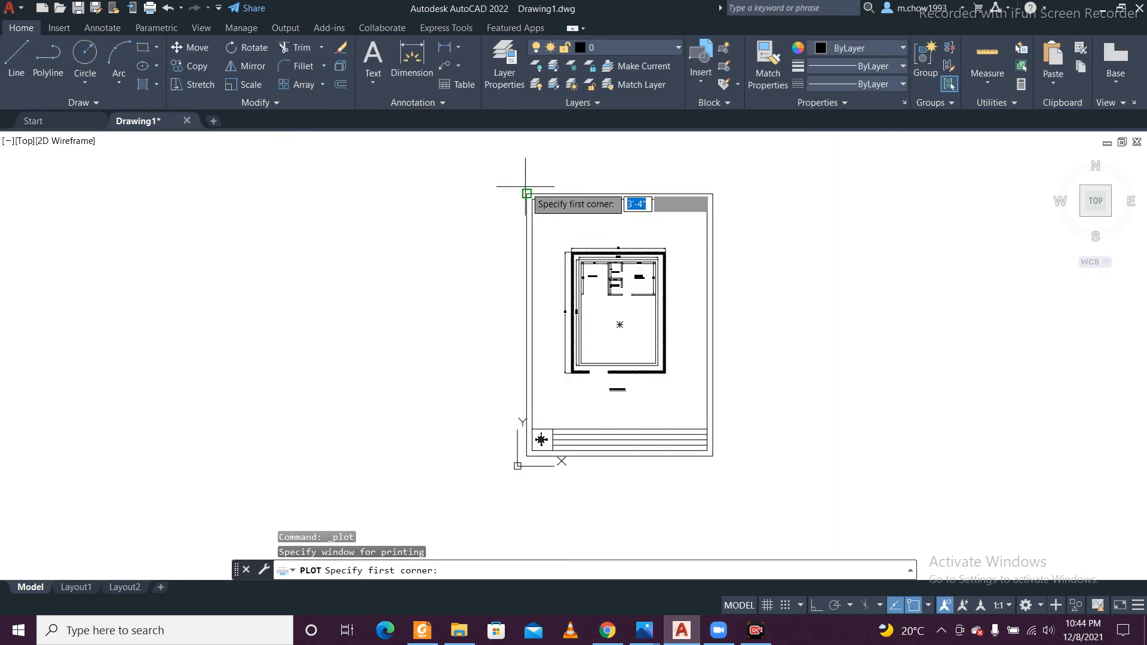
pyautogui.click(526, 193)
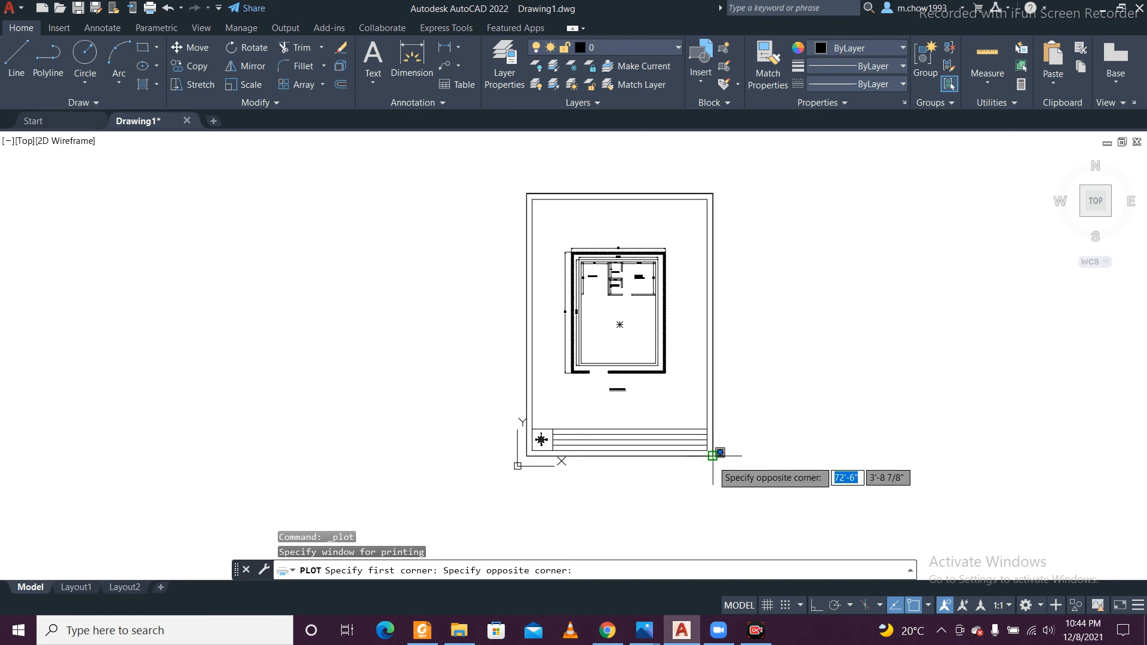
pyautogui.click(714, 454)
pyautogui.click(438, 435)
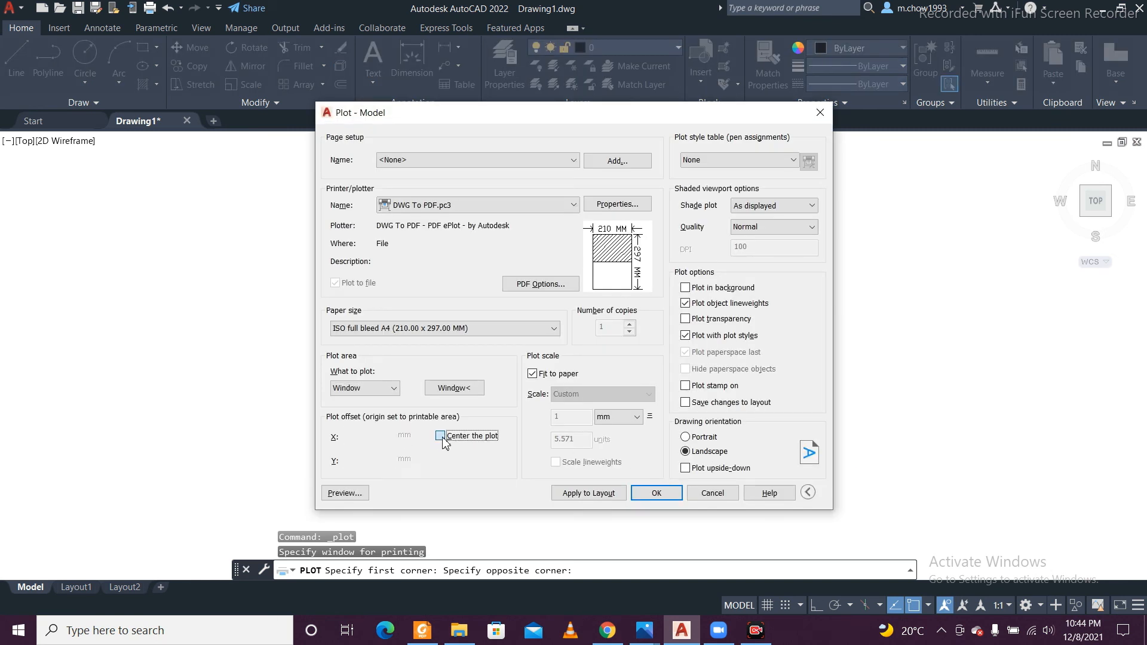
pyautogui.click(686, 437)
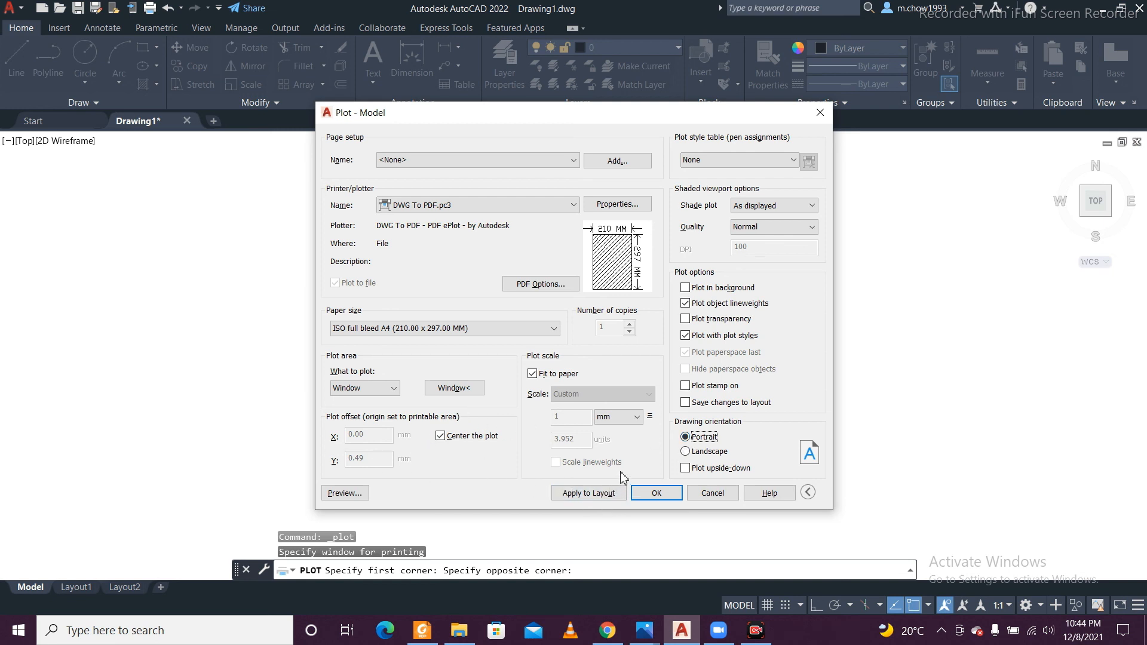
# Step: Preview the plot and examine the title block, the plan title, the walls, the room labels and the dimensions
pyautogui.click(346, 493)
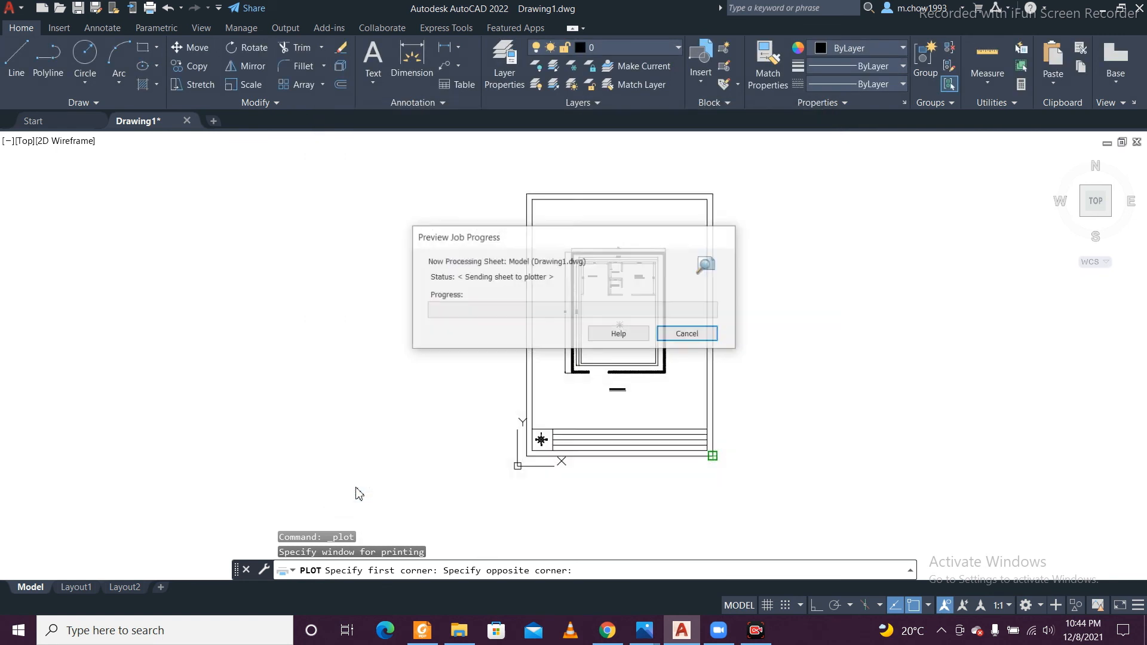
pyautogui.scroll(6, 506, 547)
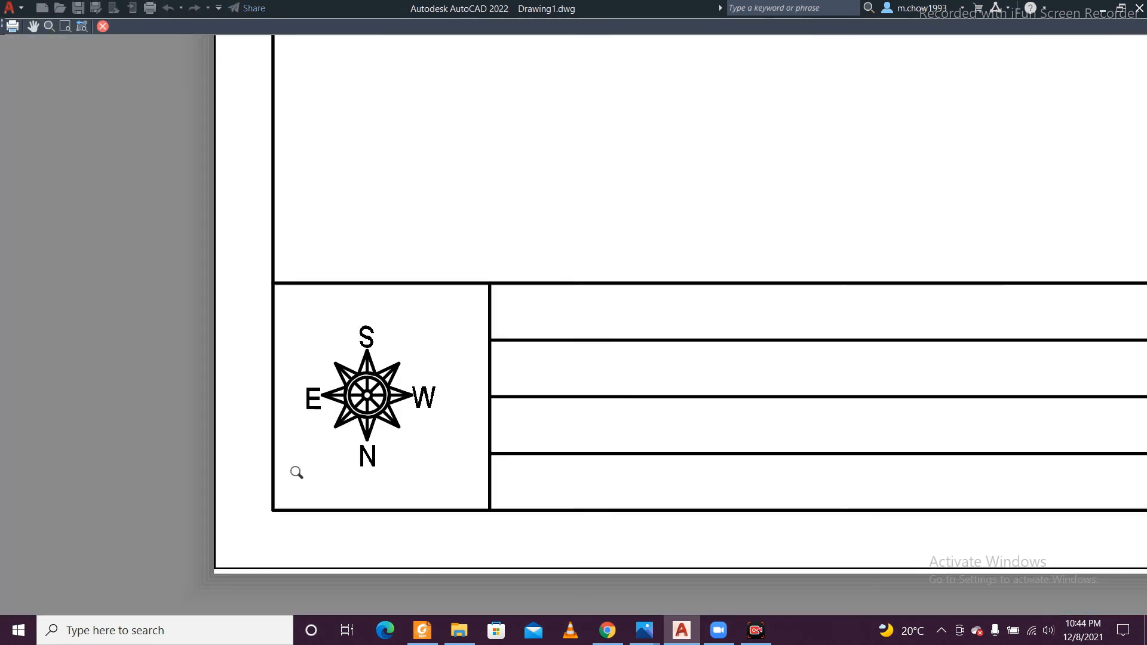
pyautogui.scroll(-6, 335, 396)
pyautogui.scroll(6, 463, 310)
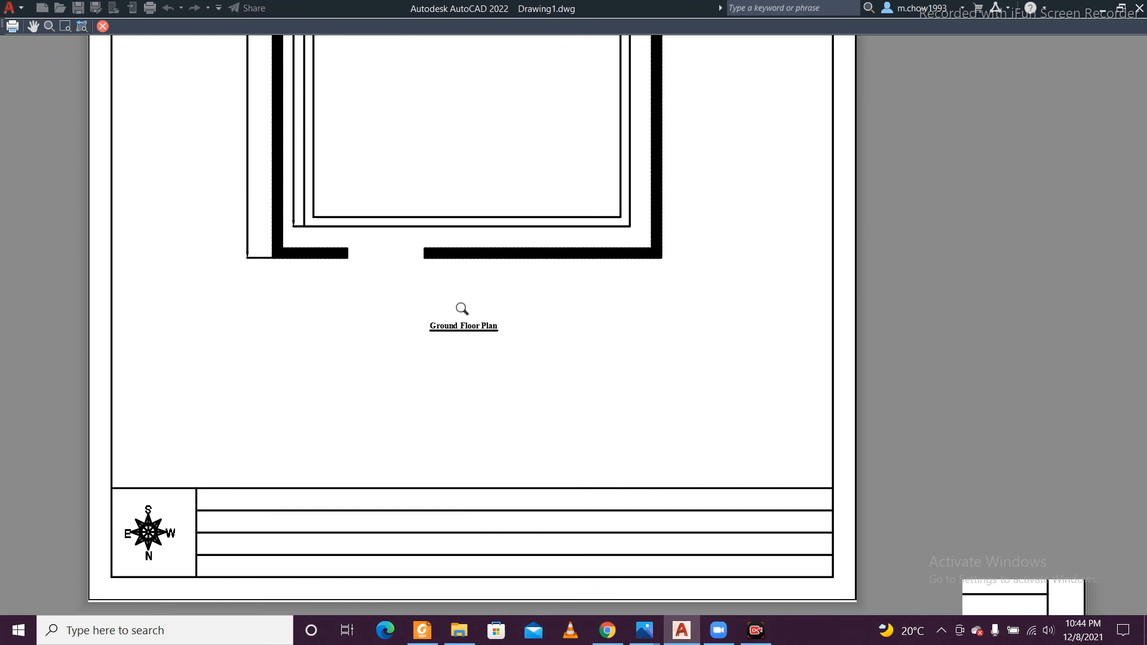
pyautogui.scroll(-3, 493, 334)
pyautogui.moveTo(468, 87); pyautogui.dragTo(519, 292, button='middle')
pyautogui.scroll(4, 521, 293)
pyautogui.scroll(-2, 609, 468)
pyautogui.moveTo(614, 464); pyautogui.dragTo(549, 313, button='middle')
pyautogui.scroll(4, 643, 435)
pyautogui.scroll(-2, 553, 407)
pyautogui.scroll(2, 263, 402)
pyautogui.scroll(-6, 267, 396)
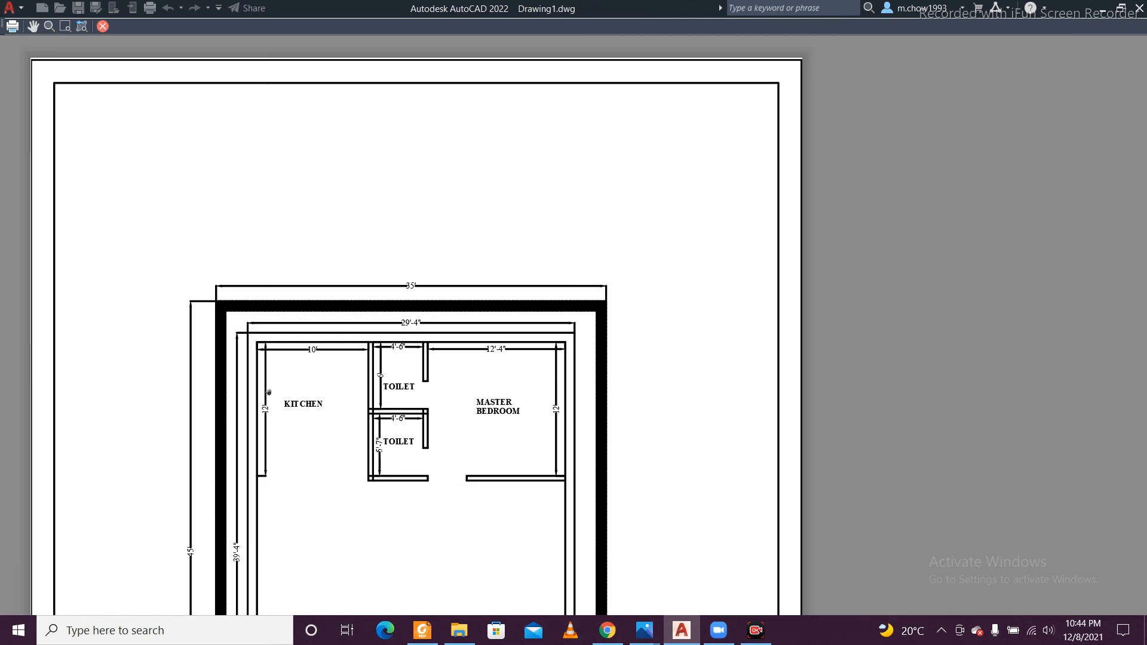
pyautogui.scroll(-2, 298, 399)
pyautogui.scroll(4, 345, 352)
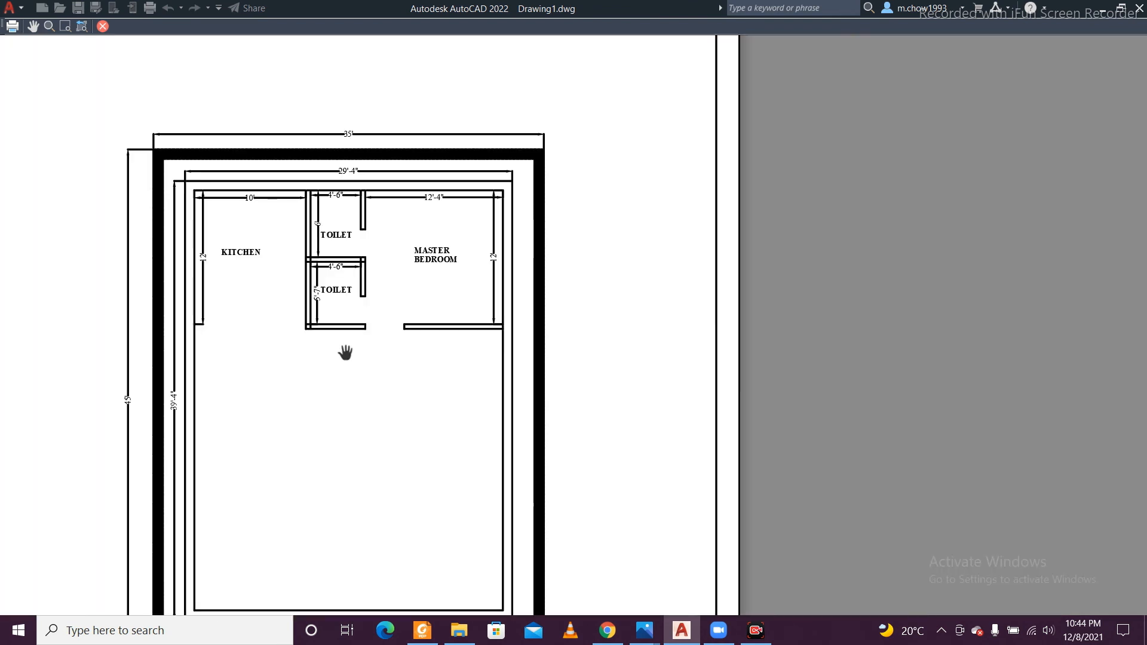
pyautogui.scroll(-4, 375, 486)
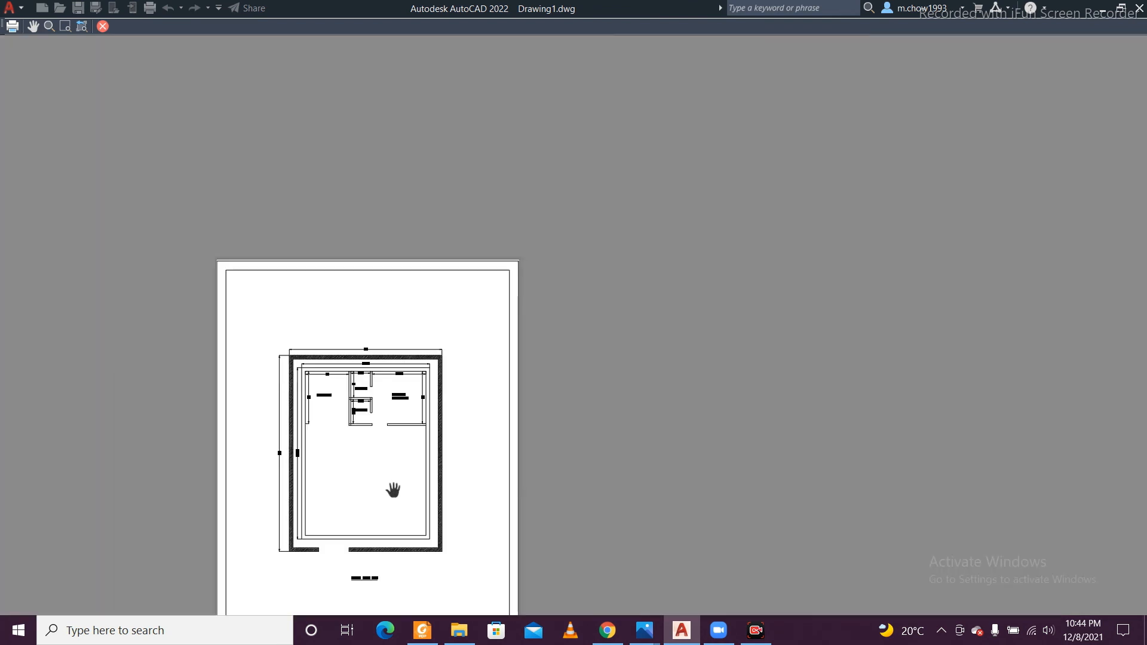
pyautogui.press('Escape')
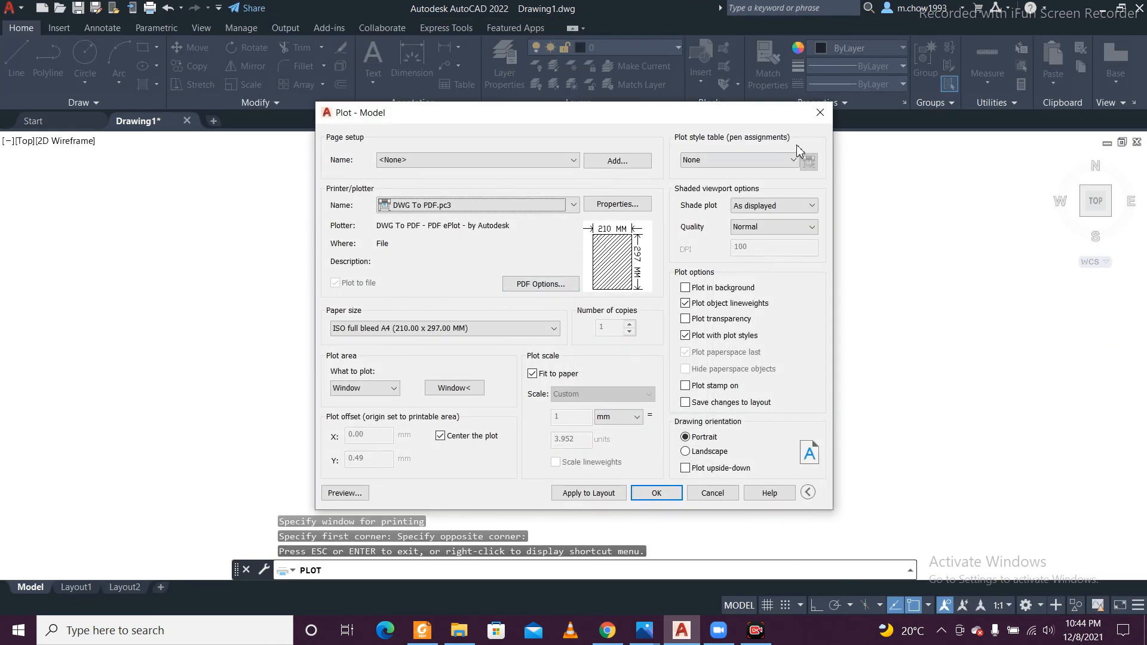
# Step: Plot the sheet to Drawing1-Model.pdf in the Documents folder and look over the floor plan in the PDF
pyautogui.click(671, 497)
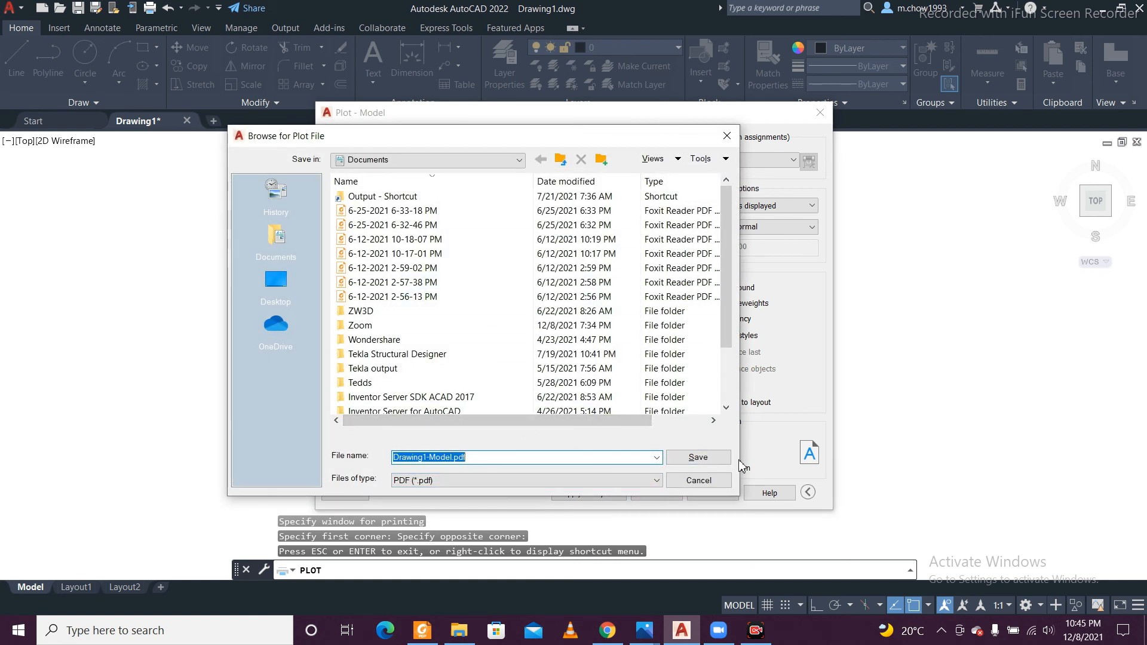
pyautogui.click(713, 464)
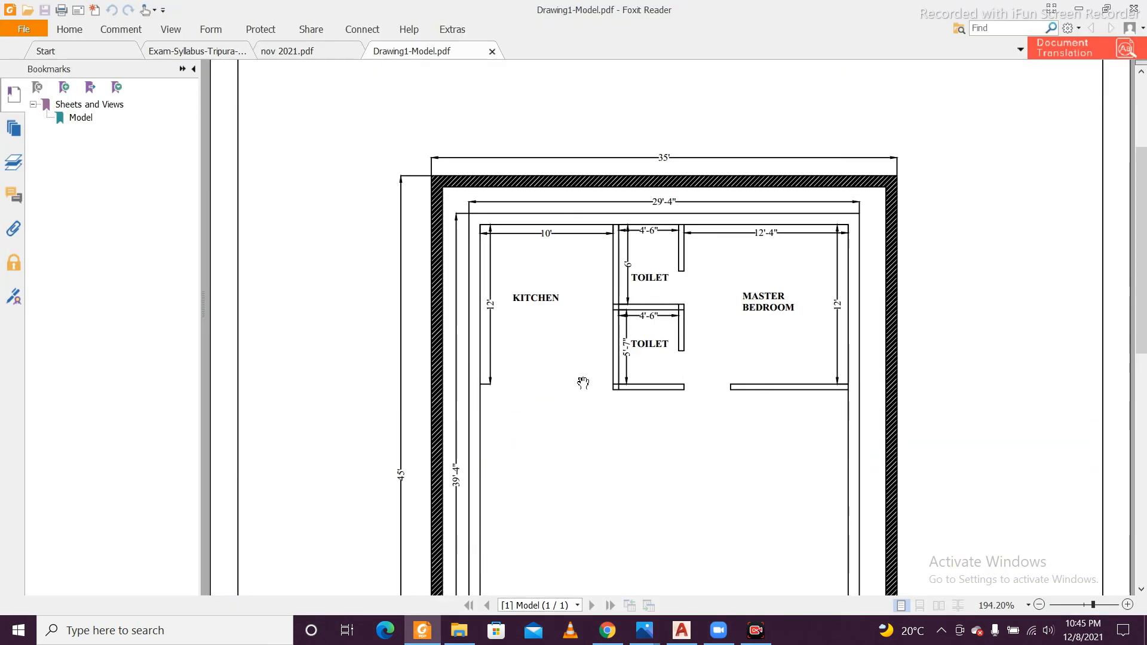
pyautogui.scroll(-3, 585, 381)
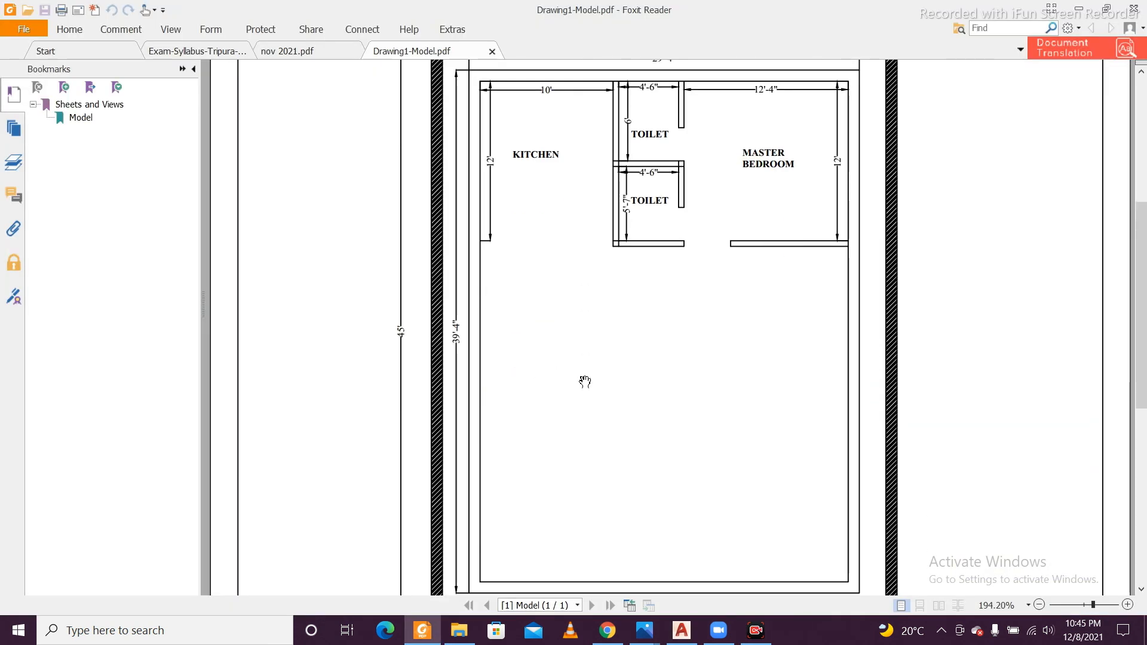
pyautogui.scroll(2, 584, 381)
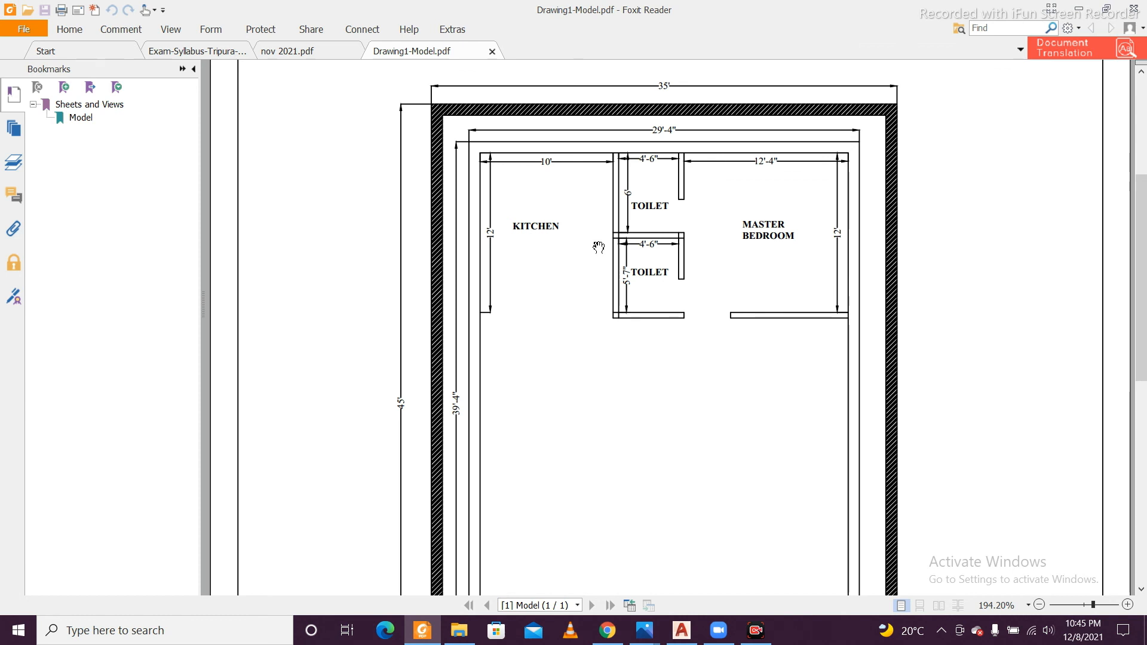
# Step: Examine the room labels and dimensions in the plotted PDF, and return to the AutoCAD drawing to look over the ground floor plan
pyautogui.scroll(1, 642, 293)
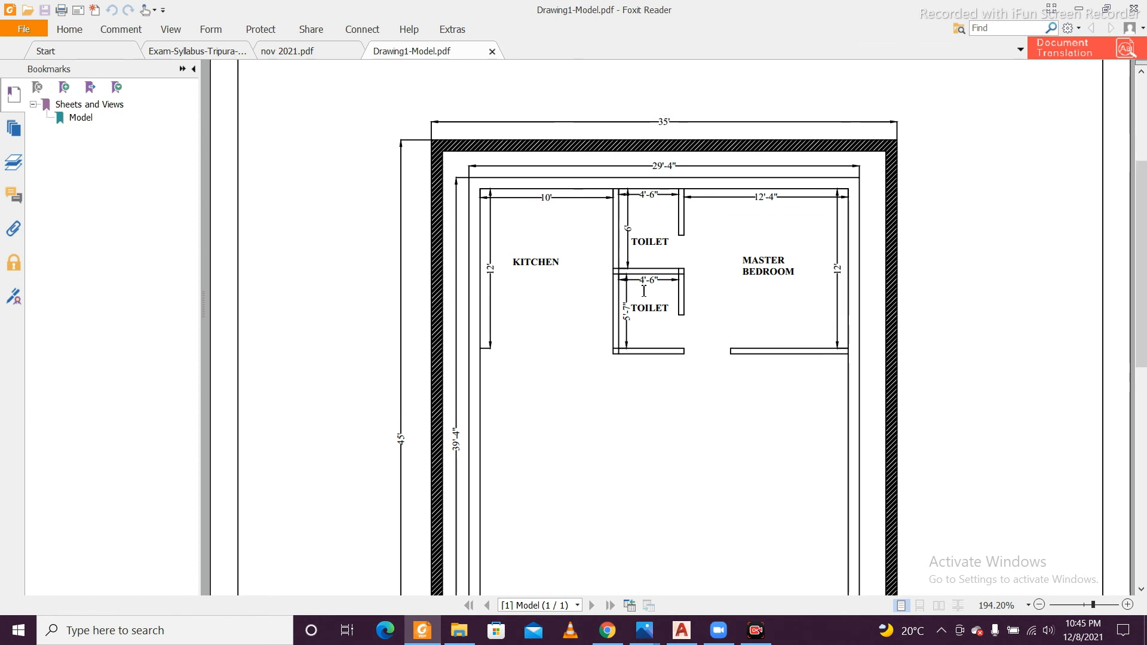
pyautogui.scroll(-2, 644, 296)
pyautogui.scroll(1, 678, 309)
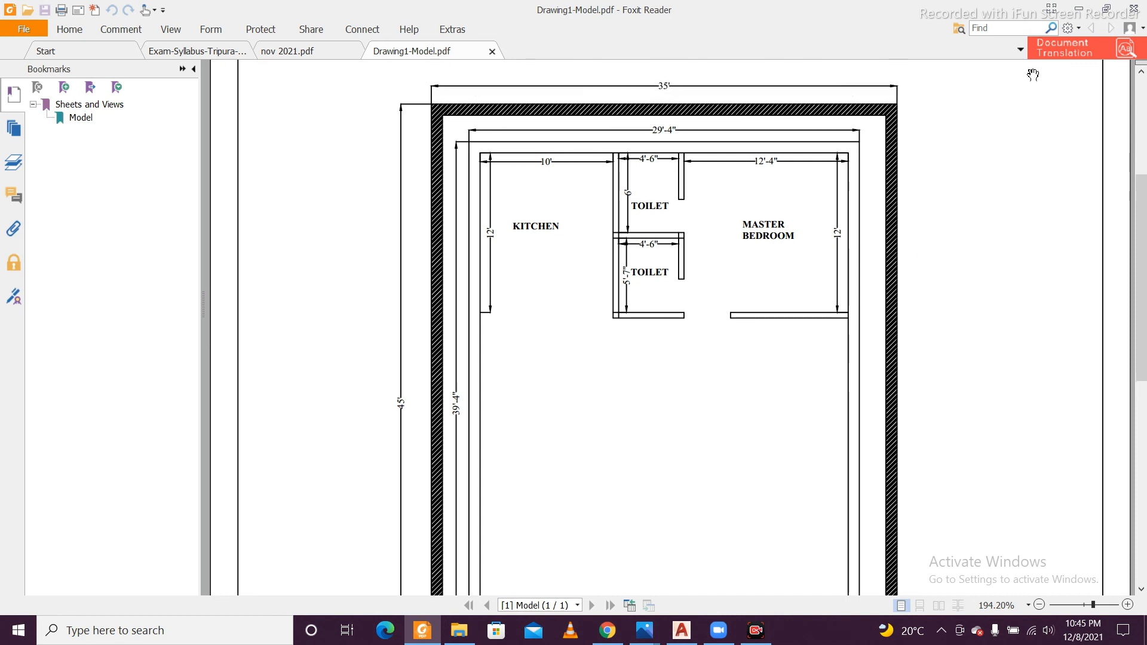
pyautogui.click(1079, 9)
pyautogui.scroll(2, 706, 212)
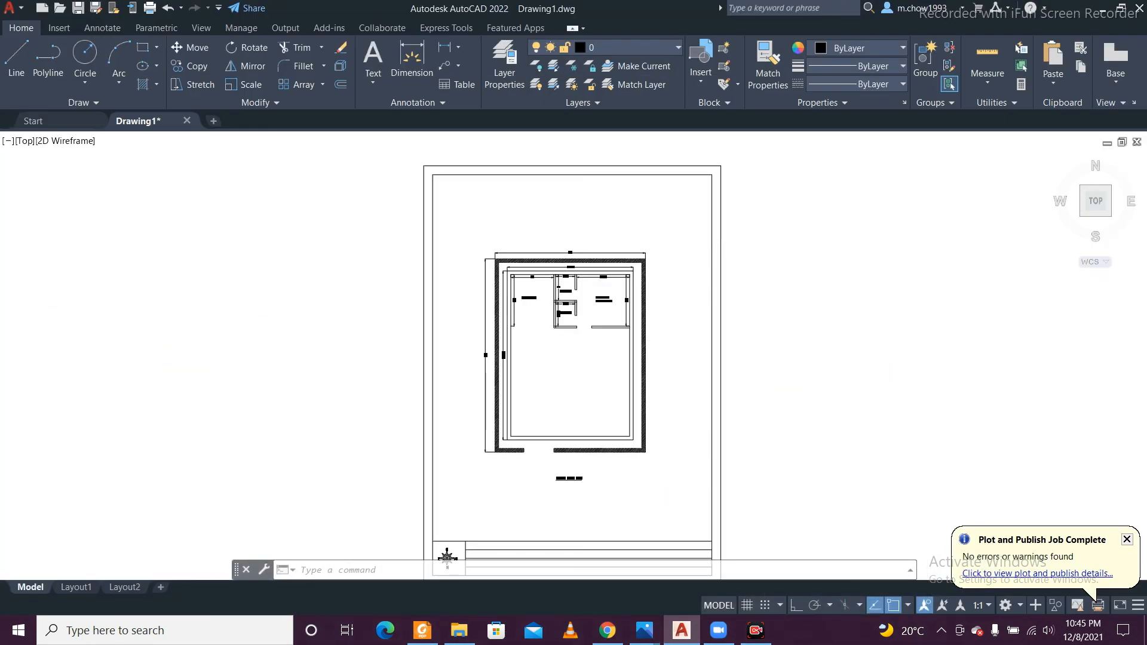
pyautogui.scroll(1, 697, 240)
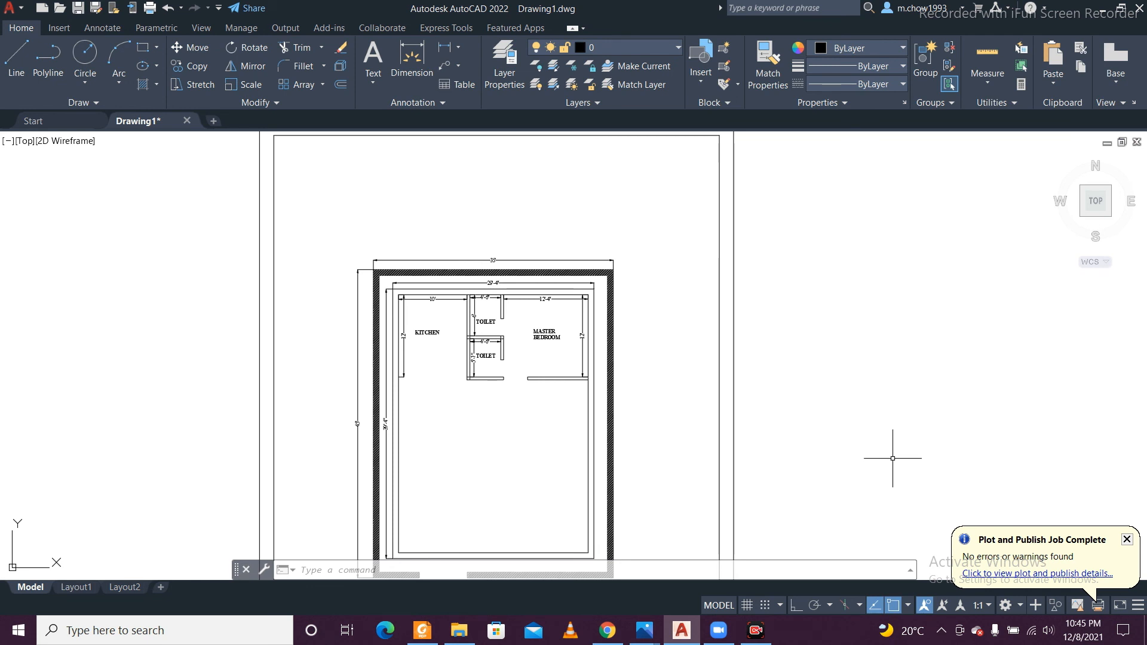
pyautogui.scroll(1, 445, 272)
pyautogui.scroll(-2, 673, 326)
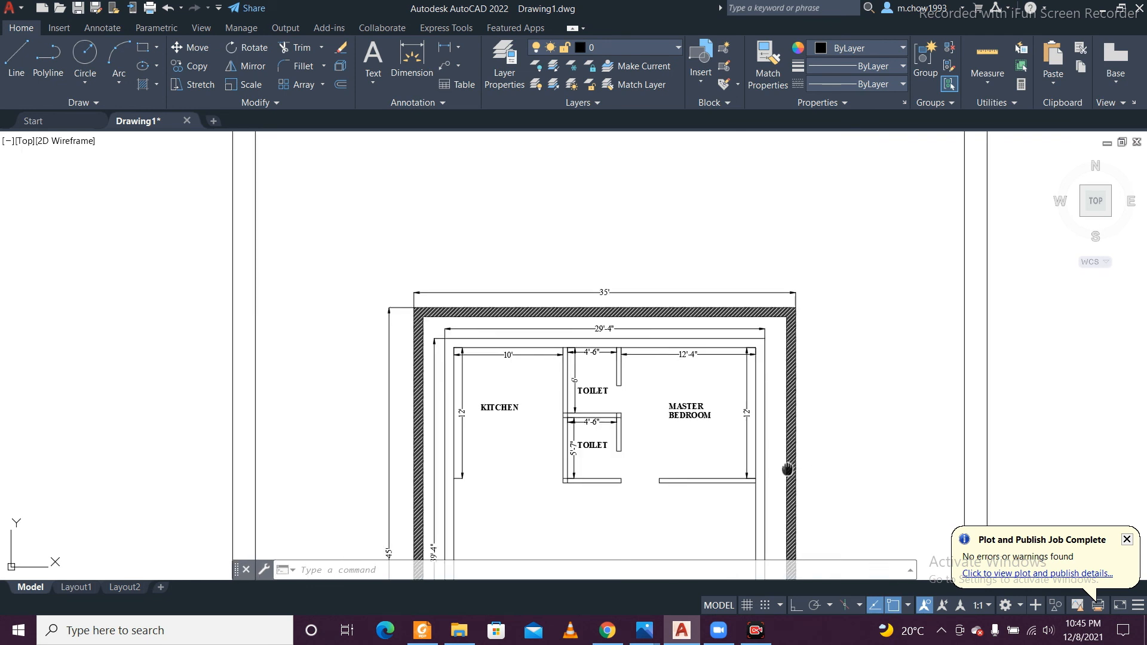
pyautogui.moveTo(718, 391); pyautogui.dragTo(680, 318, button='middle')
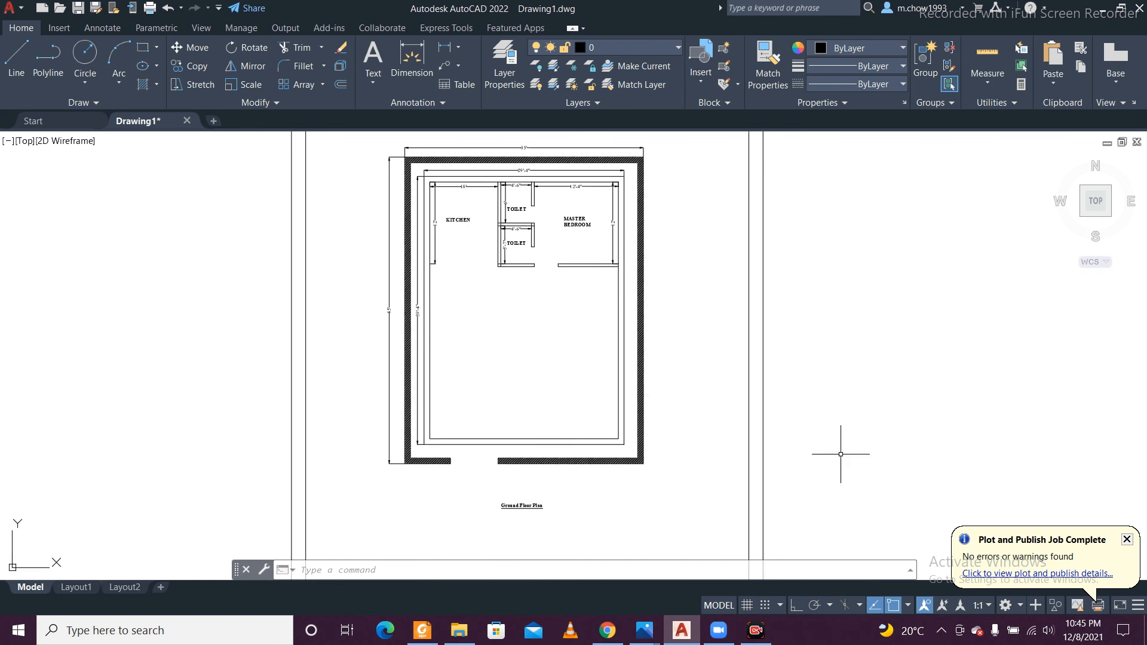